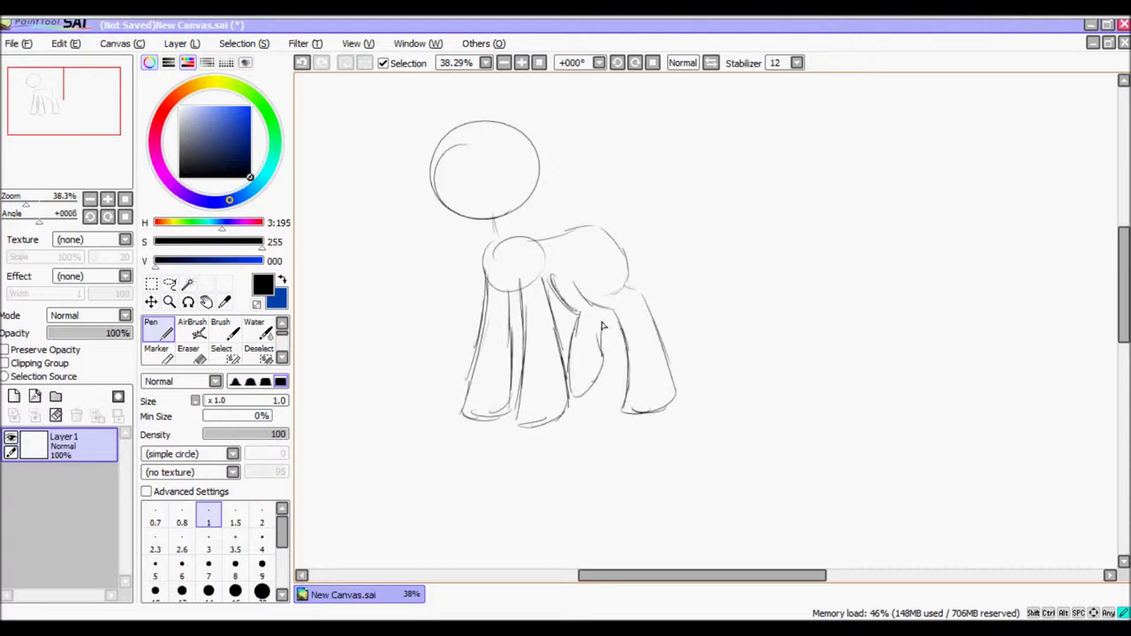
Erase the pony's far front leg and redraw it bent with the pen.
{"action": "key", "text": "e"}
{"action": "mouse_move", "coordinate": [485, 304]}
{"action": "left_mouse_down"}
{"action": "mouse_move", "coordinate": [458, 413]}
{"action": "mouse_move", "coordinate": [489, 416]}
{"action": "mouse_move", "coordinate": [507, 389]}
{"action": "mouse_move", "coordinate": [509, 317]}
{"action": "left_mouse_up"}
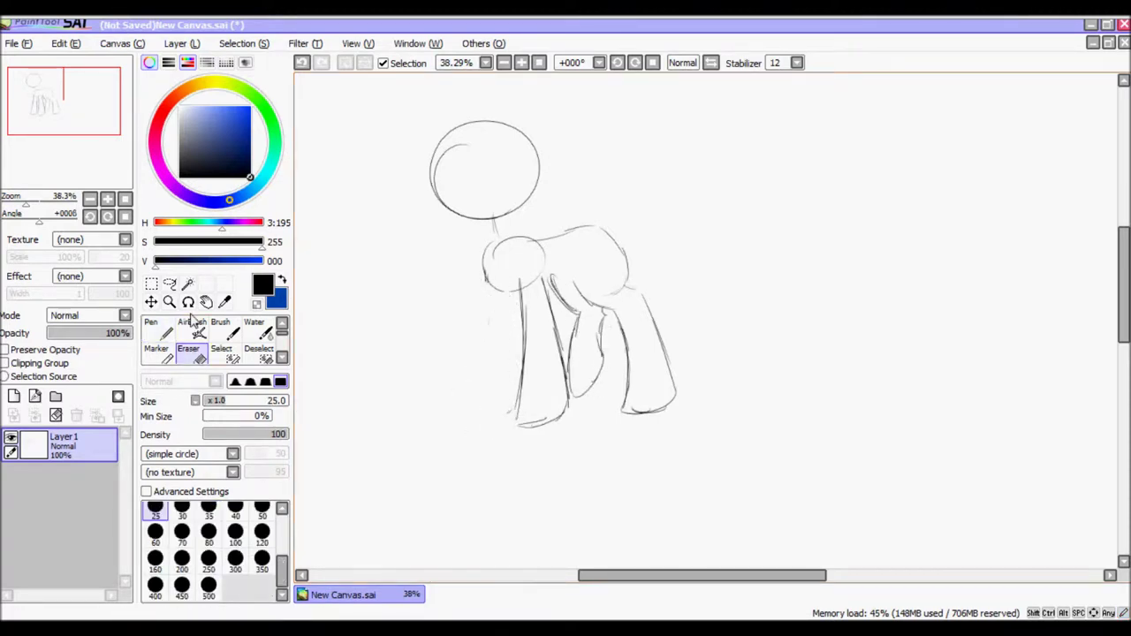
{"action": "key", "text": "n"}
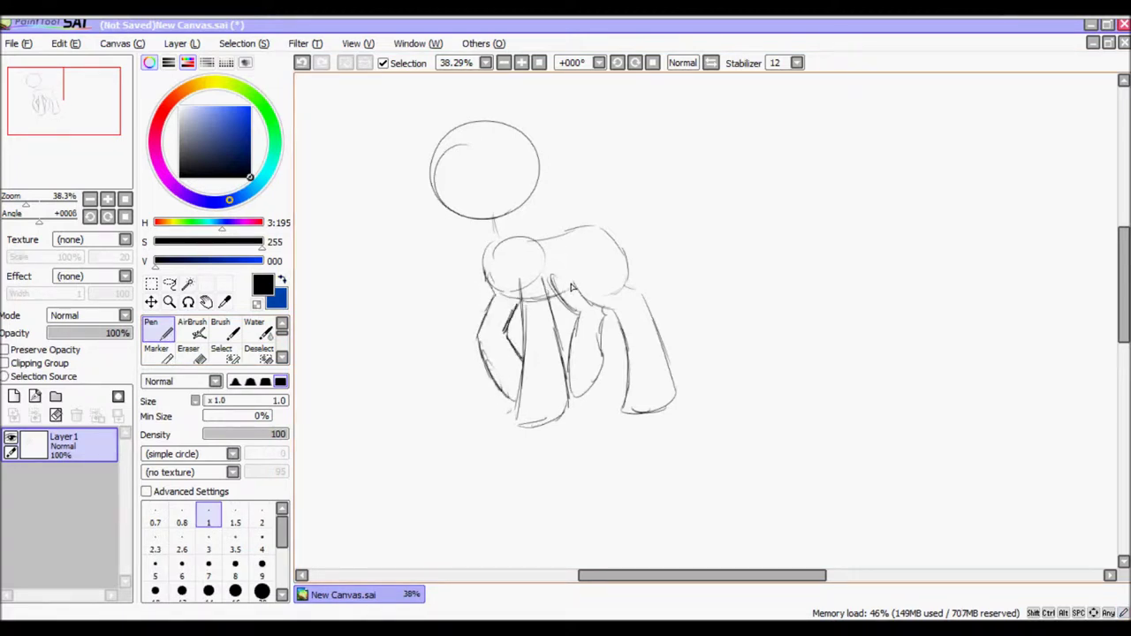
Draw the curved vertical centre line and horizontal eye guideline across the head circle, and sketch in the neck.
{"action": "scroll", "coordinate": [447, 203], "scroll_direction": "up", "scroll_amount": 1}
{"action": "left_click_drag", "start_coordinate": [492, 137], "coordinate": [477, 234]}
{"action": "left_click_drag", "start_coordinate": [433, 196], "coordinate": [526, 201]}
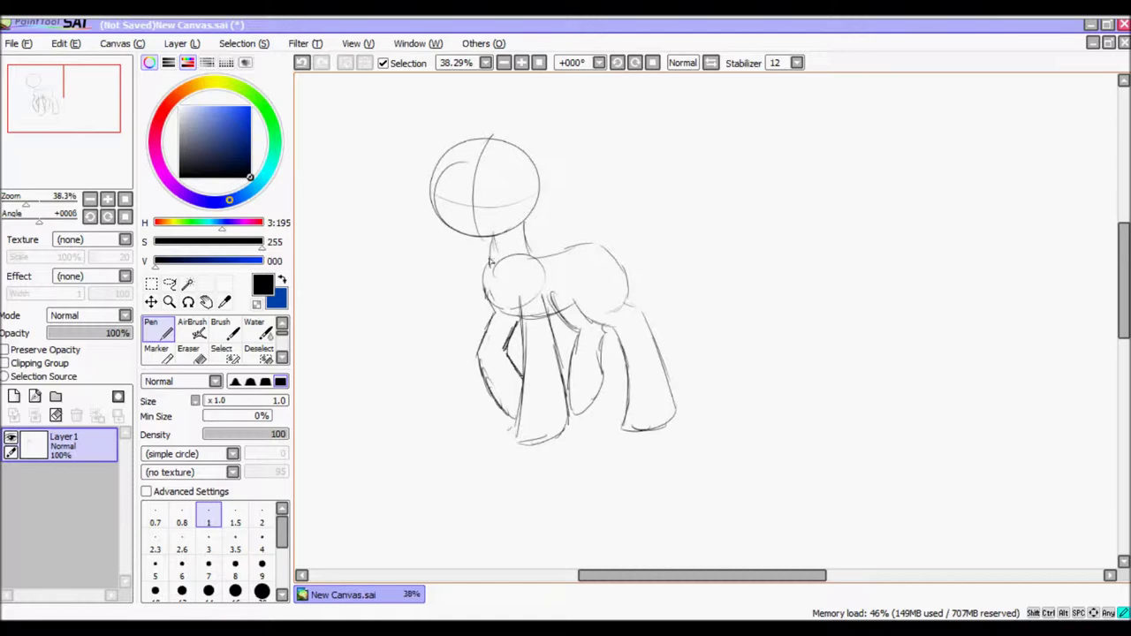
Sketch the pony's muzzle and two angular, angry eyes on the facial guidelines.
{"action": "scroll", "coordinate": [573, 276], "scroll_direction": "up", "scroll_amount": 3}
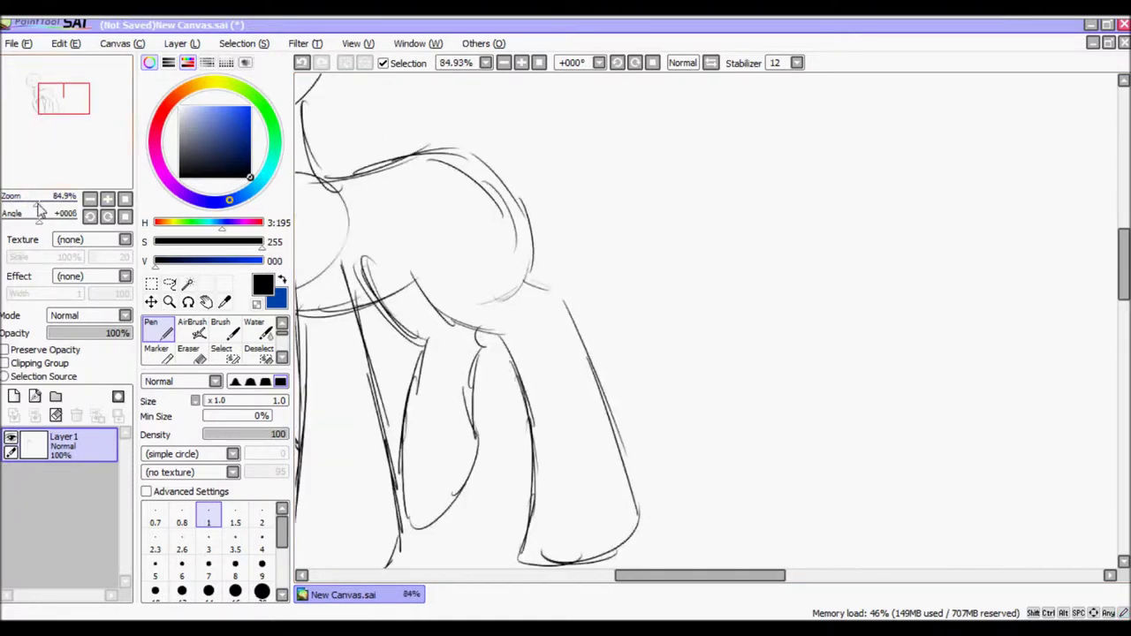
{"action": "left_click_drag", "start_coordinate": [429, 372], "coordinate": [521, 375]}
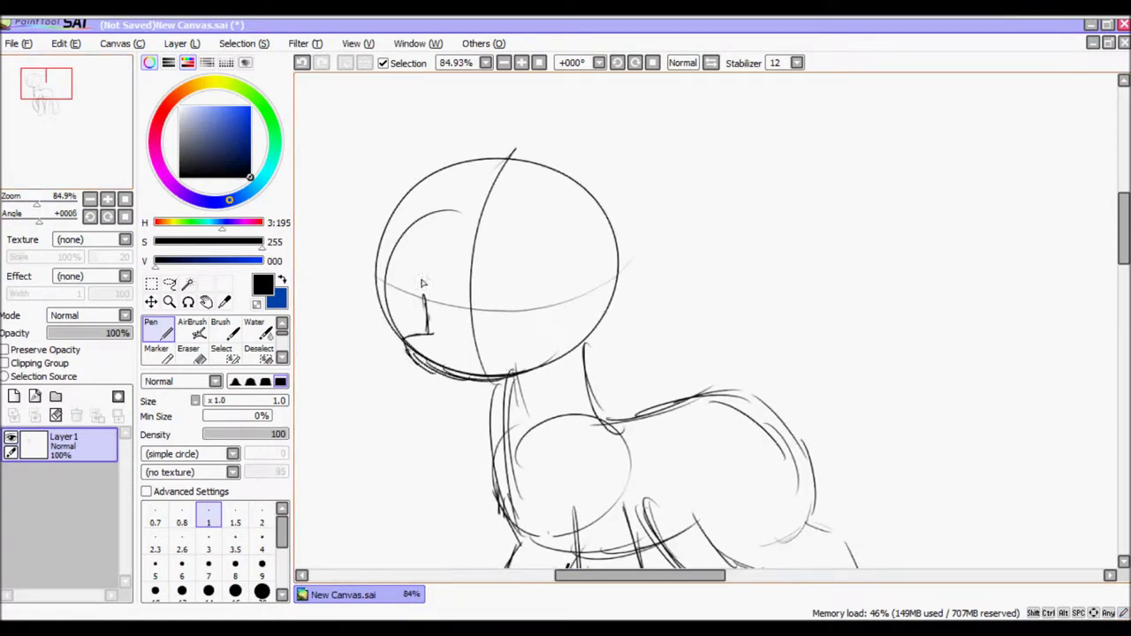
{"action": "mouse_move", "coordinate": [409, 314]}
{"action": "left_mouse_down"}
{"action": "mouse_move", "coordinate": [438, 183]}
{"action": "mouse_move", "coordinate": [524, 164]}
{"action": "left_mouse_up"}
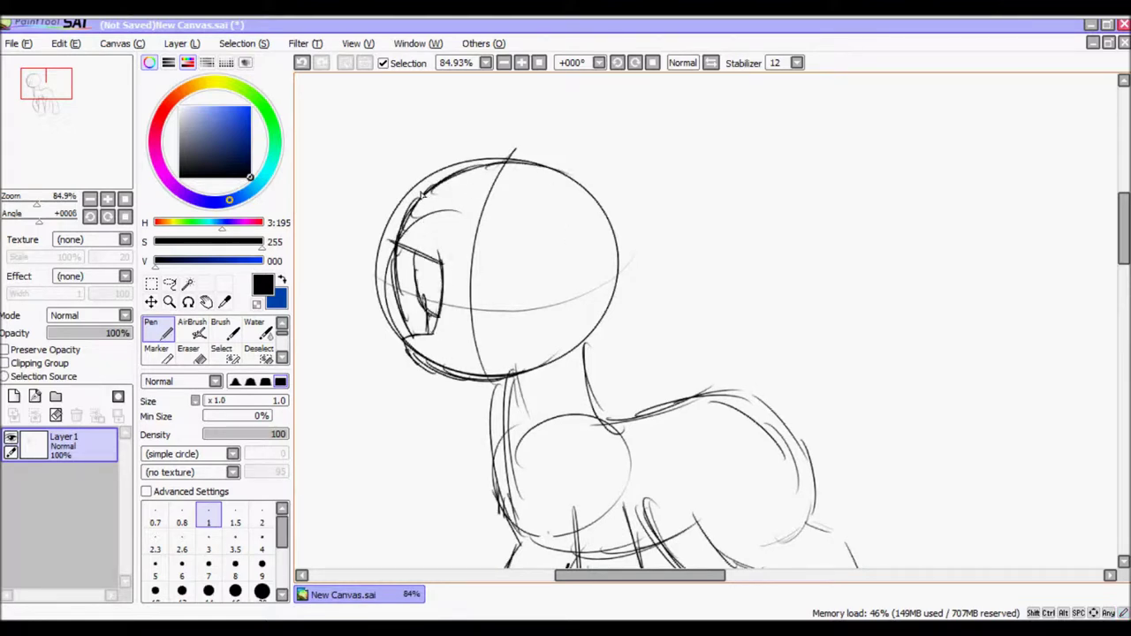
{"action": "mouse_move", "coordinate": [482, 265]}
{"action": "left_mouse_down"}
{"action": "mouse_move", "coordinate": [607, 240]}
{"action": "mouse_move", "coordinate": [575, 340]}
{"action": "left_mouse_up"}
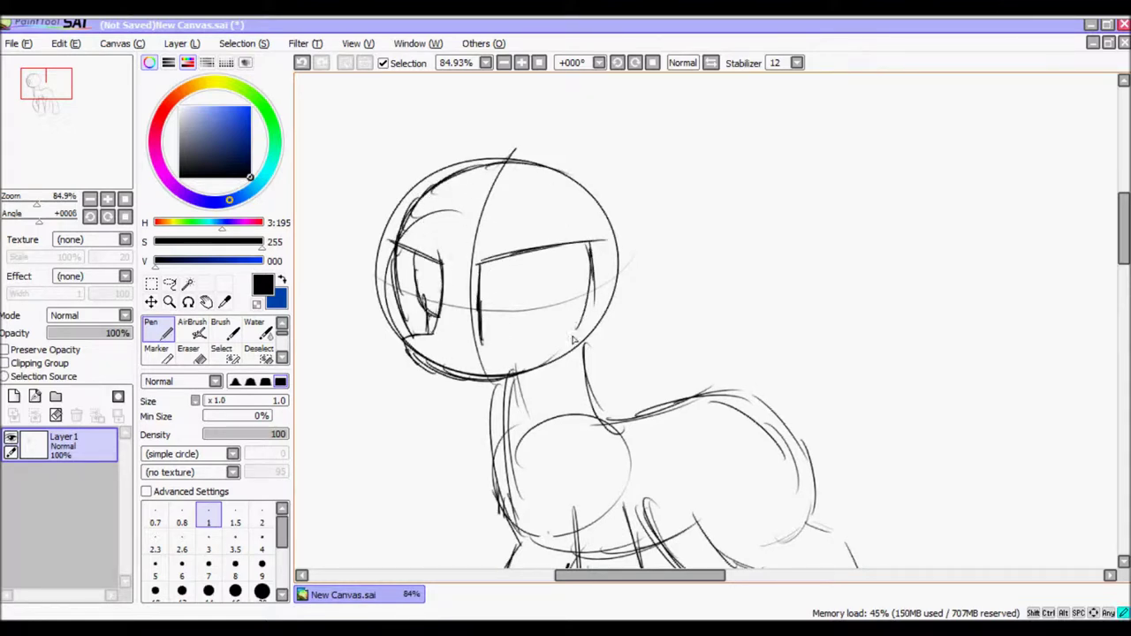
Sketch two large pointed ears on top of the head and finish the near eye.
{"action": "scroll", "coordinate": [556, 353], "scroll_direction": "up", "scroll_amount": 3}
{"action": "left_click_drag", "start_coordinate": [482, 305], "coordinate": [389, 363]}
{"action": "mouse_move", "coordinate": [585, 334]}
{"action": "left_mouse_down"}
{"action": "mouse_move", "coordinate": [694, 209]}
{"action": "mouse_move", "coordinate": [622, 395]}
{"action": "left_mouse_up"}
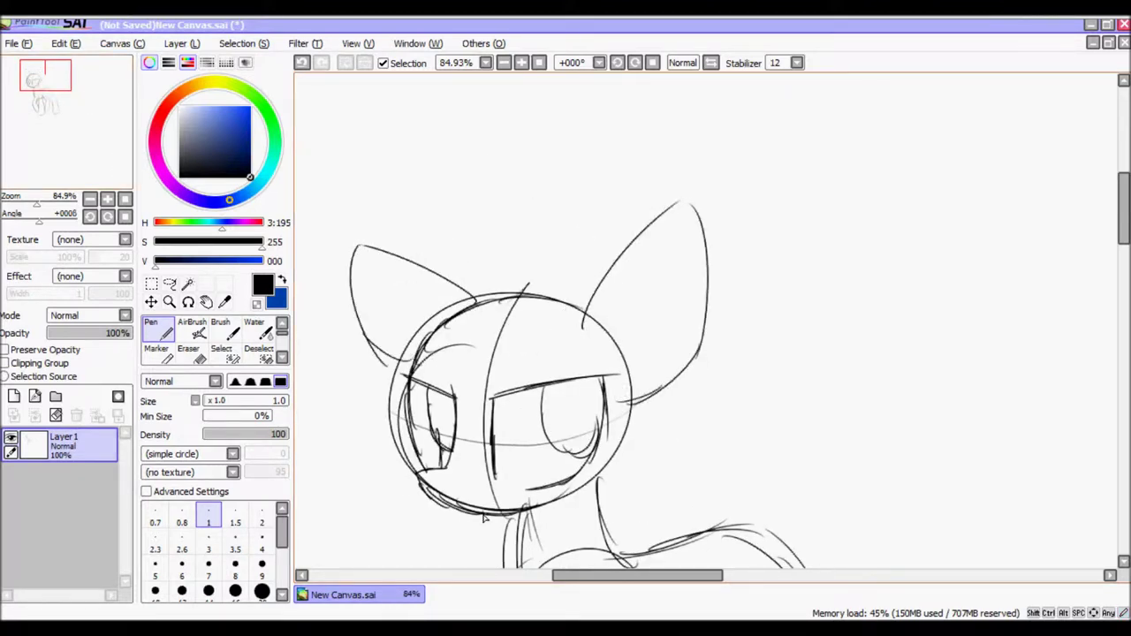
Sketch the fringe over the forehead and the spiky locks framing the far side of the face.
{"action": "left_click_drag", "start_coordinate": [466, 489], "coordinate": [530, 365]}
{"action": "mouse_move", "coordinate": [678, 256]}
{"action": "left_mouse_down"}
{"action": "mouse_move", "coordinate": [752, 126]}
{"action": "mouse_move", "coordinate": [528, 122]}
{"action": "mouse_move", "coordinate": [384, 301]}
{"action": "left_mouse_up"}
{"action": "left_click_drag", "start_coordinate": [420, 252], "coordinate": [505, 442]}
{"action": "left_click_drag", "start_coordinate": [557, 398], "coordinate": [550, 446]}
Sketch the spiky mane behind the near ear and over the crown, undoing the first two attempts.
{"action": "left_click_drag", "start_coordinate": [756, 240], "coordinate": [672, 414]}
{"action": "key", "text": "ctrl+z"}
{"action": "mouse_move", "coordinate": [751, 248]}
{"action": "left_mouse_down"}
{"action": "mouse_move", "coordinate": [710, 367]}
{"action": "mouse_move", "coordinate": [672, 414]}
{"action": "left_mouse_up"}
{"action": "key", "text": "ctrl+z"}
{"action": "left_click_drag", "start_coordinate": [751, 140], "coordinate": [681, 424]}
{"action": "left_click_drag", "start_coordinate": [654, 186], "coordinate": [451, 309]}
{"action": "left_click_drag", "start_coordinate": [707, 398], "coordinate": [548, 230]}
{"action": "left_click_drag", "start_coordinate": [670, 237], "coordinate": [907, 251]}
{"action": "left_click_drag", "start_coordinate": [733, 252], "coordinate": [747, 331]}
{"action": "mouse_move", "coordinate": [862, 228]}
{"action": "left_mouse_down"}
{"action": "mouse_move", "coordinate": [903, 249]}
{"action": "mouse_move", "coordinate": [979, 533]}
{"action": "left_mouse_up"}
{"action": "left_click_drag", "start_coordinate": [760, 313], "coordinate": [750, 373]}
{"action": "scroll", "coordinate": [678, 318], "scroll_direction": "down", "scroll_amount": 1}
{"action": "key", "text": "ctrl+z"}
{"action": "key", "text": "ctrl+z"}
{"action": "key", "text": "ctrl+z"}
{"action": "key", "text": "ctrl+z"}
{"action": "left_click_drag", "start_coordinate": [610, 190], "coordinate": [855, 209]}
{"action": "left_click_drag", "start_coordinate": [787, 211], "coordinate": [840, 389]}
{"action": "left_click_drag", "start_coordinate": [806, 340], "coordinate": [760, 464]}
{"action": "left_click_drag", "start_coordinate": [760, 464], "coordinate": [691, 270]}
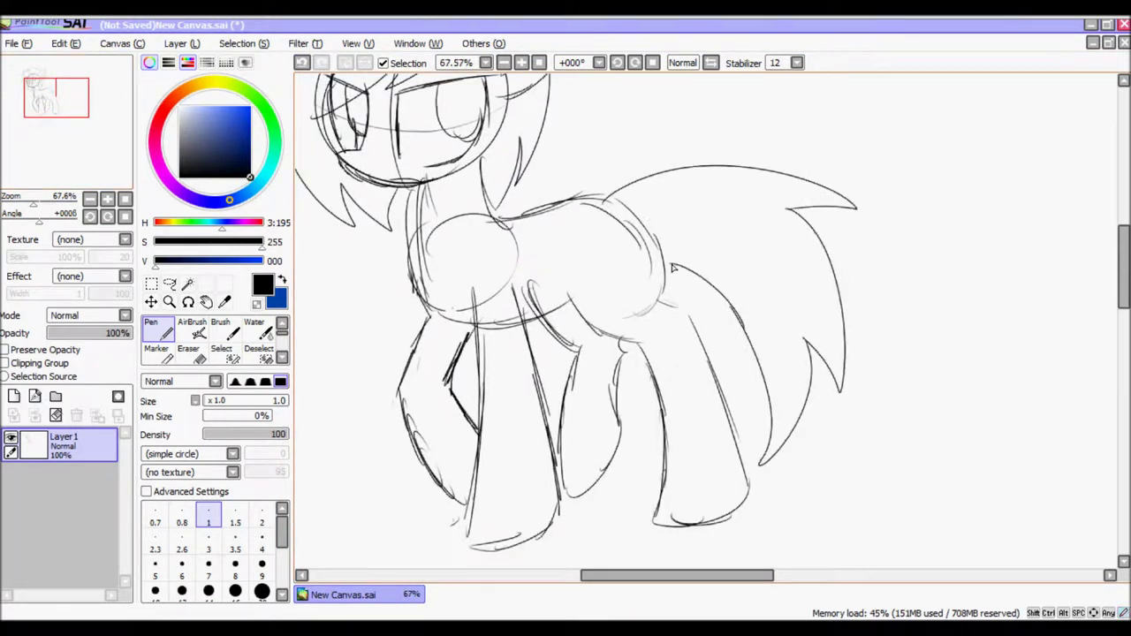
{"action": "left_click", "coordinate": [302, 63]}
{"action": "left_click", "coordinate": [301, 63]}
{"action": "left_click", "coordinate": [302, 63]}
Sketch a full tail with spiky tips sweeping back and down from the pony's hindquarters.
{"action": "left_click_drag", "start_coordinate": [624, 200], "coordinate": [859, 204]}
{"action": "left_click_drag", "start_coordinate": [792, 197], "coordinate": [827, 371]}
{"action": "mouse_move", "coordinate": [809, 327]}
{"action": "left_mouse_down"}
{"action": "mouse_move", "coordinate": [747, 413]}
{"action": "mouse_move", "coordinate": [727, 258]}
{"action": "left_mouse_up"}
{"action": "left_click_drag", "start_coordinate": [643, 260], "coordinate": [739, 288]}
{"action": "left_click_drag", "start_coordinate": [707, 245], "coordinate": [749, 316]}
Move the whole pony sketch toward the lower-left part of the canvas.
{"action": "left_click_drag", "start_coordinate": [33, 205], "coordinate": [24, 205]}
{"action": "left_click", "coordinate": [151, 301]}
{"action": "left_click_drag", "start_coordinate": [548, 265], "coordinate": [499, 251]}
{"action": "scroll", "coordinate": [565, 292], "scroll_direction": "down", "scroll_amount": 3}
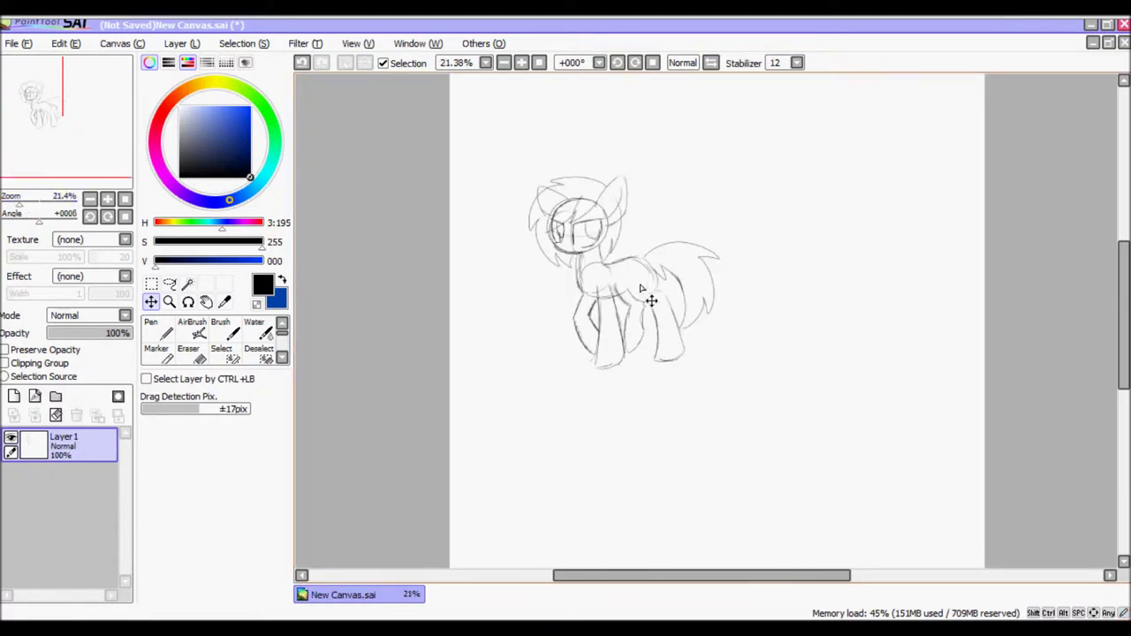
{"action": "left_click_drag", "start_coordinate": [619, 293], "coordinate": [624, 359]}
Add a new layer above the sketch and set the pen to a bright, fully saturated blue.
{"action": "left_click", "coordinate": [152, 333]}
{"action": "left_click", "coordinate": [13, 396]}
{"action": "left_click_drag", "start_coordinate": [18, 205], "coordinate": [21, 205]}
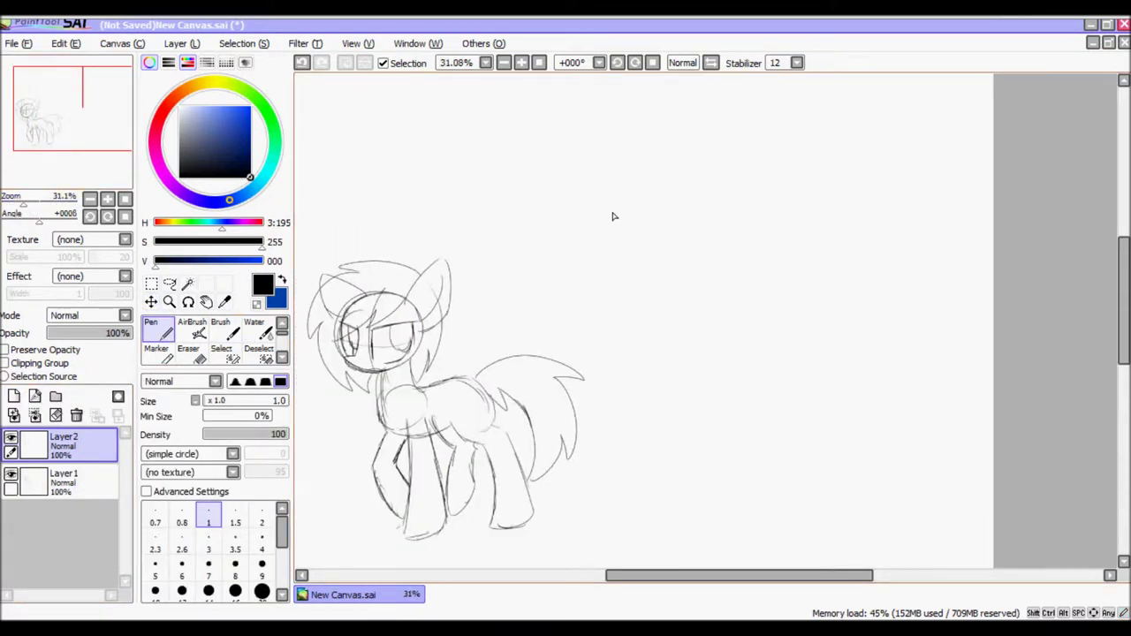
{"action": "left_click", "coordinate": [256, 108]}
Sketch a second, taller pony's head circle, neck line, chest, straight front leg and raised bent front leg.
{"action": "mouse_move", "coordinate": [610, 188]}
{"action": "left_mouse_down"}
{"action": "mouse_move", "coordinate": [651, 155]}
{"action": "mouse_move", "coordinate": [619, 232]}
{"action": "left_mouse_up"}
{"action": "left_click_drag", "start_coordinate": [640, 240], "coordinate": [623, 334]}
{"action": "mouse_move", "coordinate": [590, 283]}
{"action": "left_mouse_down"}
{"action": "mouse_move", "coordinate": [546, 289]}
{"action": "mouse_move", "coordinate": [601, 334]}
{"action": "mouse_move", "coordinate": [585, 502]}
{"action": "left_mouse_up"}
{"action": "mouse_move", "coordinate": [618, 339]}
{"action": "left_mouse_down"}
{"action": "mouse_move", "coordinate": [645, 513]}
{"action": "mouse_move", "coordinate": [581, 500]}
{"action": "left_mouse_up"}
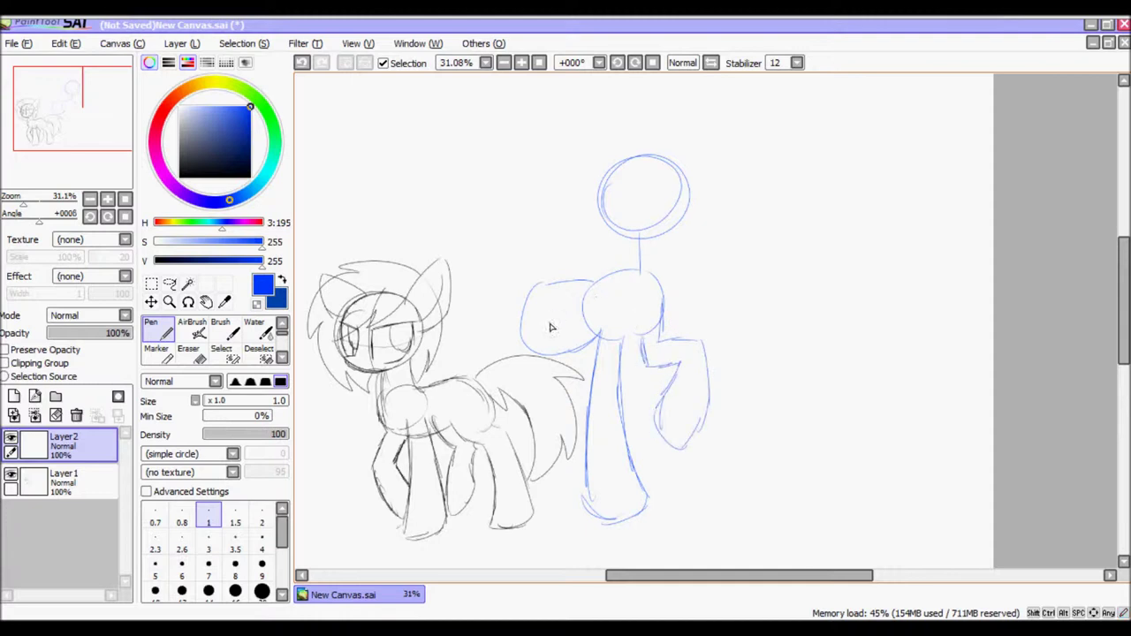
Undo the trial hindquarter strokes and redraw the blue pony's body longer behind the chest circle.
{"action": "mouse_move", "coordinate": [504, 357]}
{"action": "left_mouse_down"}
{"action": "mouse_move", "coordinate": [458, 507]}
{"action": "mouse_move", "coordinate": [513, 503]}
{"action": "mouse_move", "coordinate": [515, 430]}
{"action": "mouse_move", "coordinate": [558, 360]}
{"action": "left_mouse_up"}
{"action": "left_click", "coordinate": [302, 64]}
{"action": "left_click", "coordinate": [302, 64]}
{"action": "left_click", "coordinate": [302, 64]}
{"action": "left_click", "coordinate": [302, 63]}
{"action": "left_click", "coordinate": [302, 64]}
{"action": "left_click", "coordinate": [302, 64]}
{"action": "mouse_move", "coordinate": [591, 283]}
{"action": "left_mouse_down"}
{"action": "mouse_move", "coordinate": [498, 340]}
{"action": "mouse_move", "coordinate": [551, 341]}
{"action": "mouse_move", "coordinate": [658, 304]}
{"action": "left_mouse_up"}
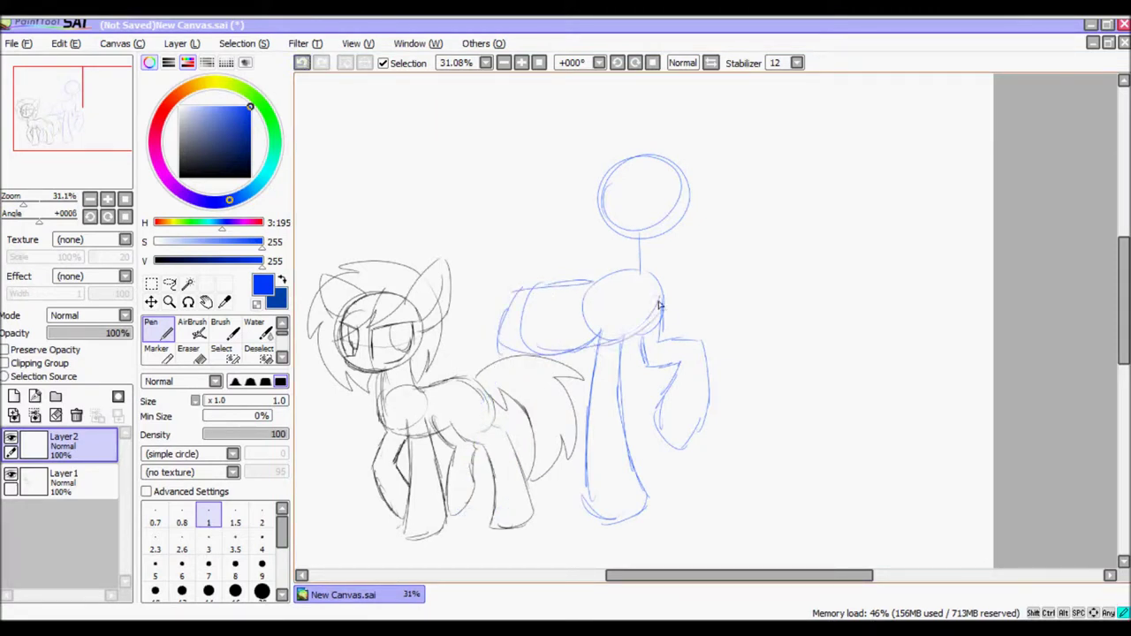
Lower Layer1's opacity to 32% and sketch the blue pony's hind legs on Layer2.
{"action": "left_click", "coordinate": [62, 481]}
{"action": "left_click", "coordinate": [75, 333]}
{"action": "left_click", "coordinate": [62, 442]}
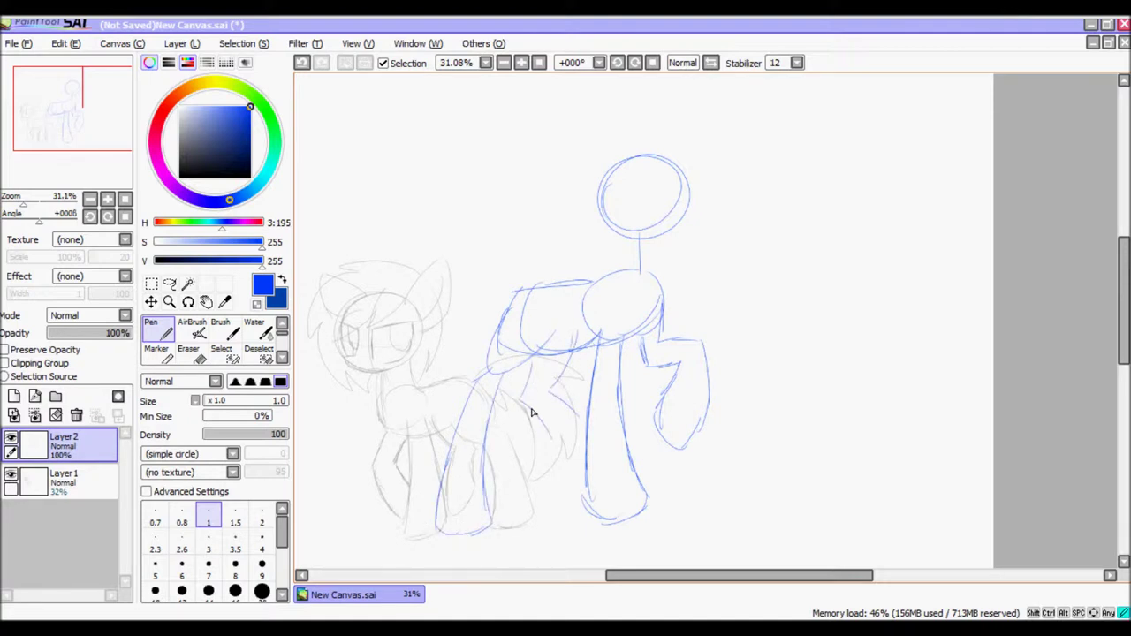
Draw the curved vertical and horizontal facial guidelines on the blue pony's head.
{"action": "mouse_move", "coordinate": [586, 292]}
{"action": "left_mouse_down"}
{"action": "mouse_move", "coordinate": [594, 363]}
{"action": "mouse_move", "coordinate": [636, 415]}
{"action": "left_mouse_up"}
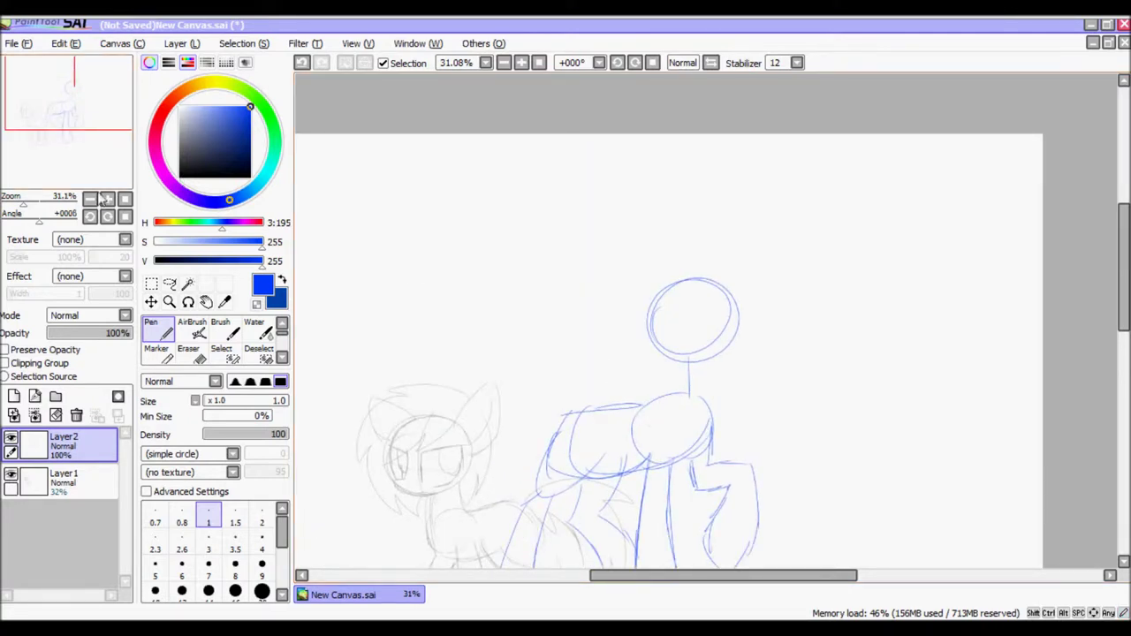
{"action": "scroll", "coordinate": [76, 76], "scroll_direction": "up", "scroll_amount": 4}
{"action": "left_click_drag", "start_coordinate": [76, 76], "coordinate": [84, 83]}
{"action": "left_click_drag", "start_coordinate": [528, 191], "coordinate": [519, 382]}
{"action": "left_click_drag", "start_coordinate": [419, 315], "coordinate": [656, 286]}
Sketch the blue pony's two pointed ears and its muzzle, and start the near eye.
{"action": "left_click_drag", "start_coordinate": [501, 191], "coordinate": [433, 280]}
{"action": "left_click_drag", "start_coordinate": [104, 117], "coordinate": [106, 115]}
{"action": "mouse_move", "coordinate": [573, 232]}
{"action": "left_mouse_down"}
{"action": "mouse_move", "coordinate": [632, 145]}
{"action": "mouse_move", "coordinate": [652, 305]}
{"action": "left_mouse_up"}
{"action": "mouse_move", "coordinate": [606, 416]}
{"action": "left_mouse_down"}
{"action": "mouse_move", "coordinate": [551, 434]}
{"action": "mouse_move", "coordinate": [467, 414]}
{"action": "mouse_move", "coordinate": [590, 430]}
{"action": "left_mouse_up"}
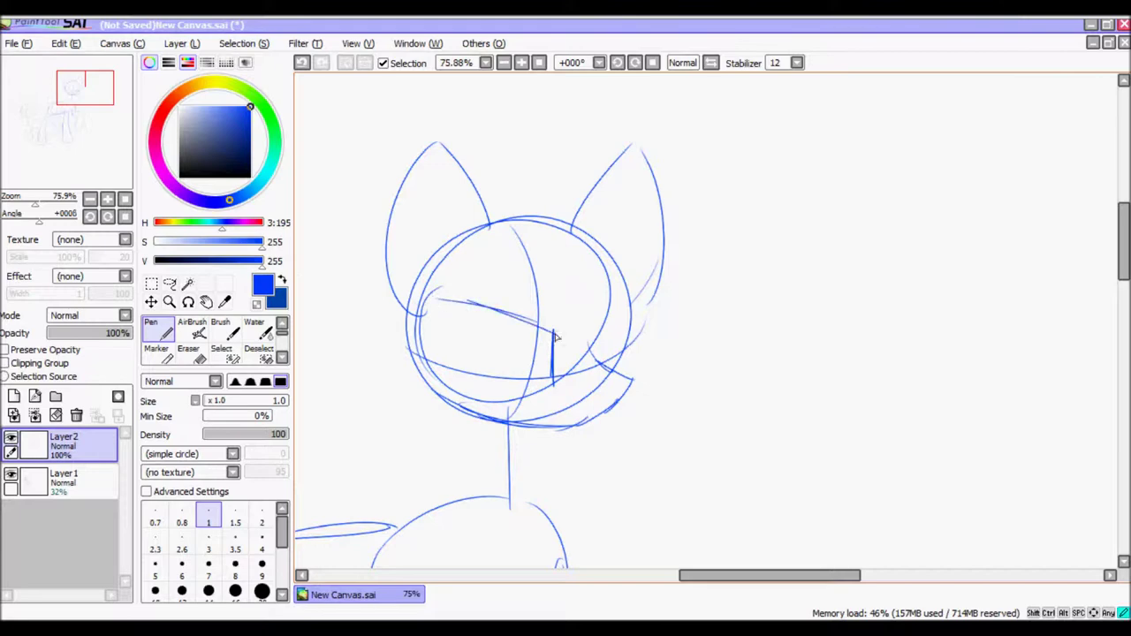
Complete the blue pony's two narrowed, angry eyes with their irises.
{"action": "mouse_move", "coordinate": [35, 203]}
{"action": "left_mouse_down"}
{"action": "mouse_move", "coordinate": [19, 203]}
{"action": "mouse_move", "coordinate": [30, 204]}
{"action": "left_mouse_up"}
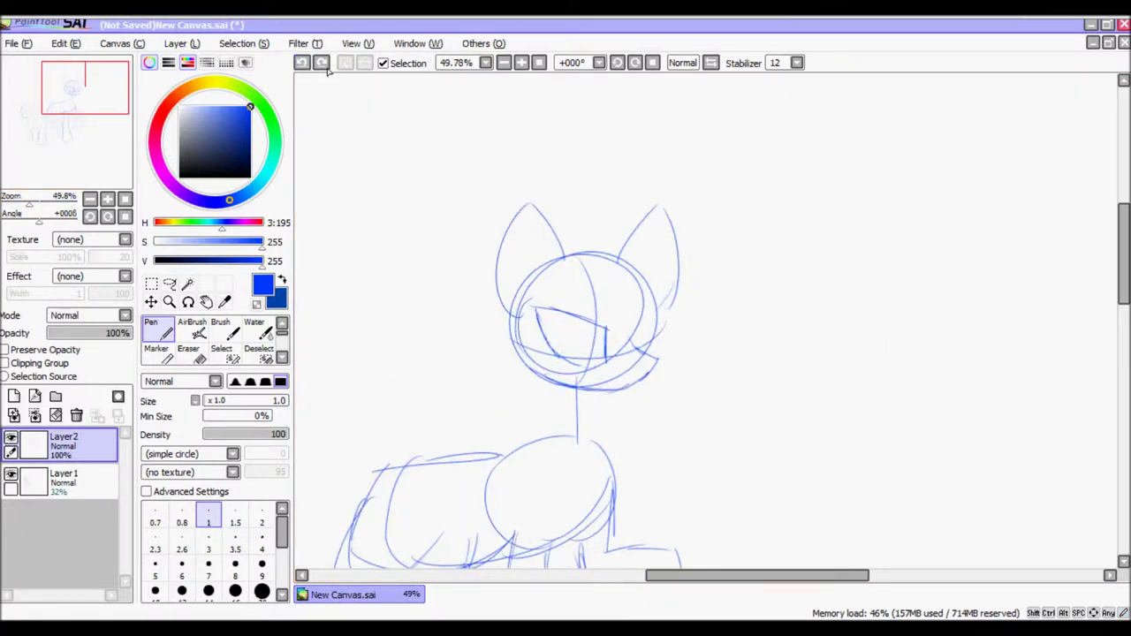
{"action": "left_click_drag", "start_coordinate": [548, 332], "coordinate": [576, 352]}
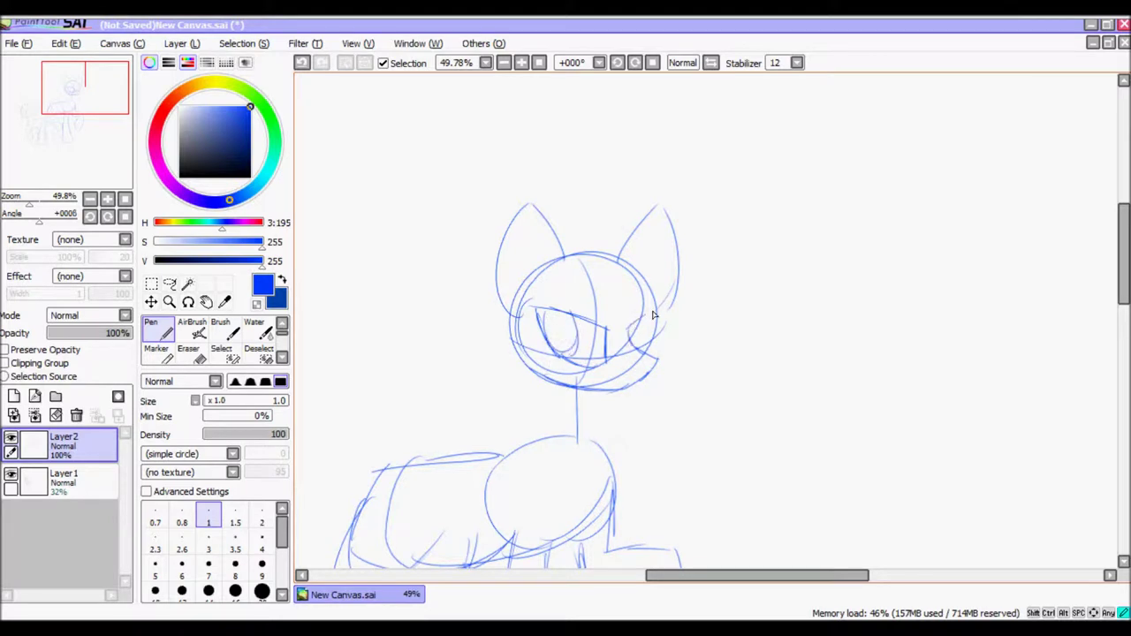
{"action": "left_click_drag", "start_coordinate": [661, 308], "coordinate": [637, 360]}
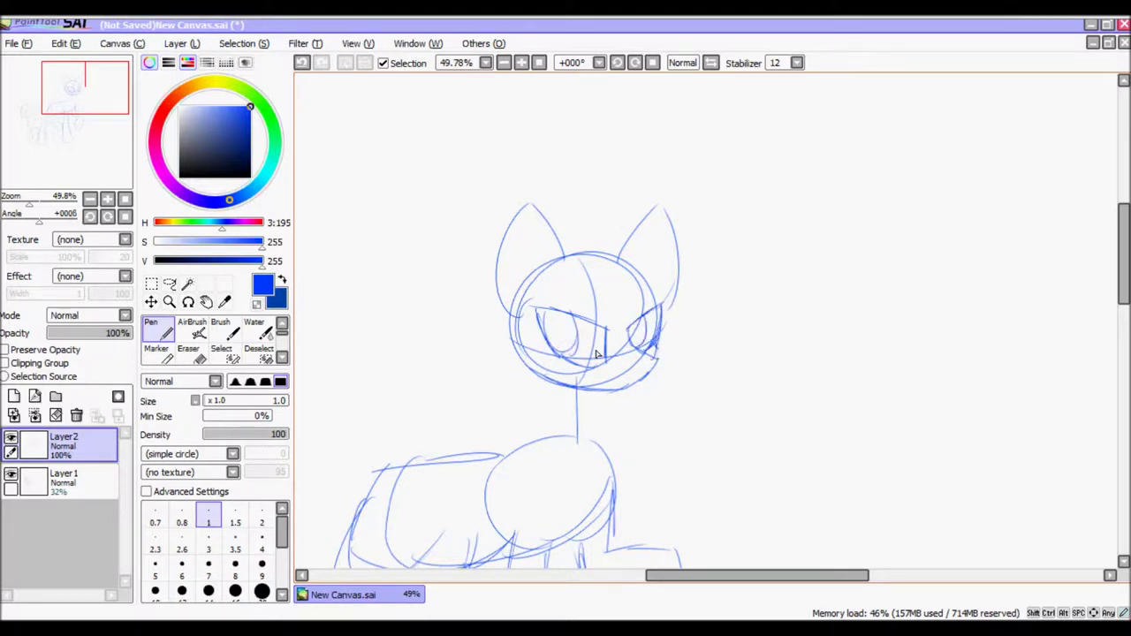
Retrace and darken the outline of the blue pony's far eye beside the muzzle.
{"action": "scroll", "coordinate": [598, 353], "scroll_direction": "up", "scroll_amount": 5}
{"action": "key", "text": "l"}
{"action": "mouse_move", "coordinate": [579, 274]}
{"action": "left_mouse_down"}
{"action": "mouse_move", "coordinate": [557, 398]}
{"action": "mouse_move", "coordinate": [579, 283]}
{"action": "left_mouse_up"}
{"action": "mouse_move", "coordinate": [516, 343]}
{"action": "left_mouse_down"}
{"action": "mouse_move", "coordinate": [508, 336]}
{"action": "mouse_move", "coordinate": [548, 375]}
{"action": "left_mouse_up"}
{"action": "key", "text": "ctrl+d"}
{"action": "key", "text": "n"}
{"action": "scroll", "coordinate": [537, 380], "scroll_direction": "down", "scroll_amount": 3}
{"action": "scroll", "coordinate": [31, 174], "scroll_direction": "up", "scroll_amount": 1}
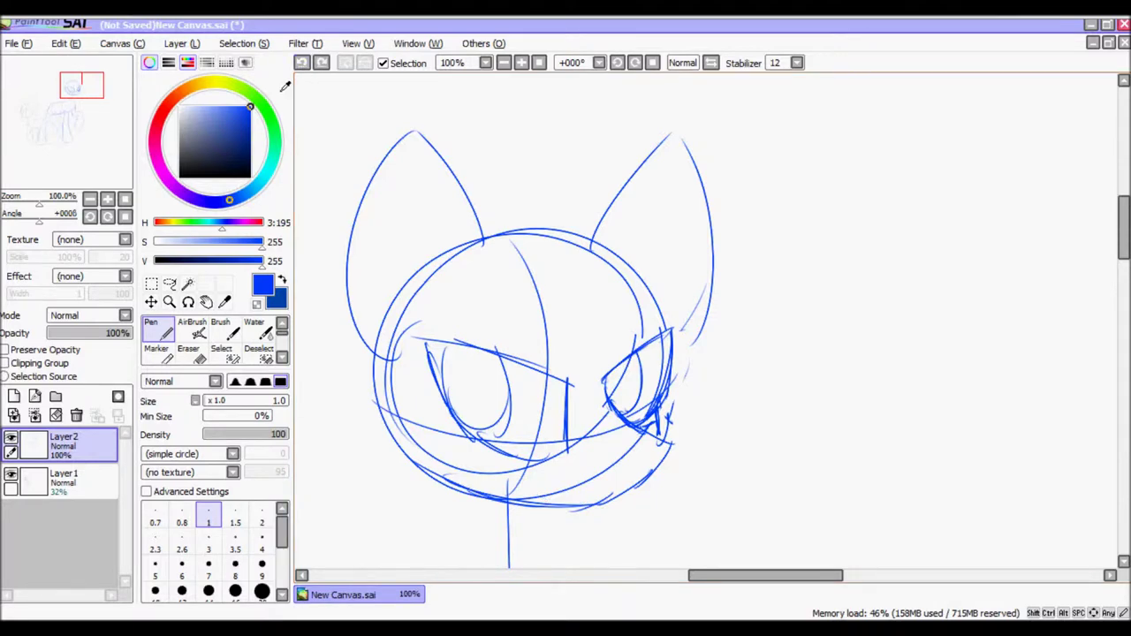
Sketch the blue pony's neck outline and its long, flowing mane and tail with curled ends.
{"action": "scroll", "coordinate": [634, 275], "scroll_direction": "down", "scroll_amount": 4}
{"action": "left_click_drag", "start_coordinate": [650, 270], "coordinate": [654, 349]}
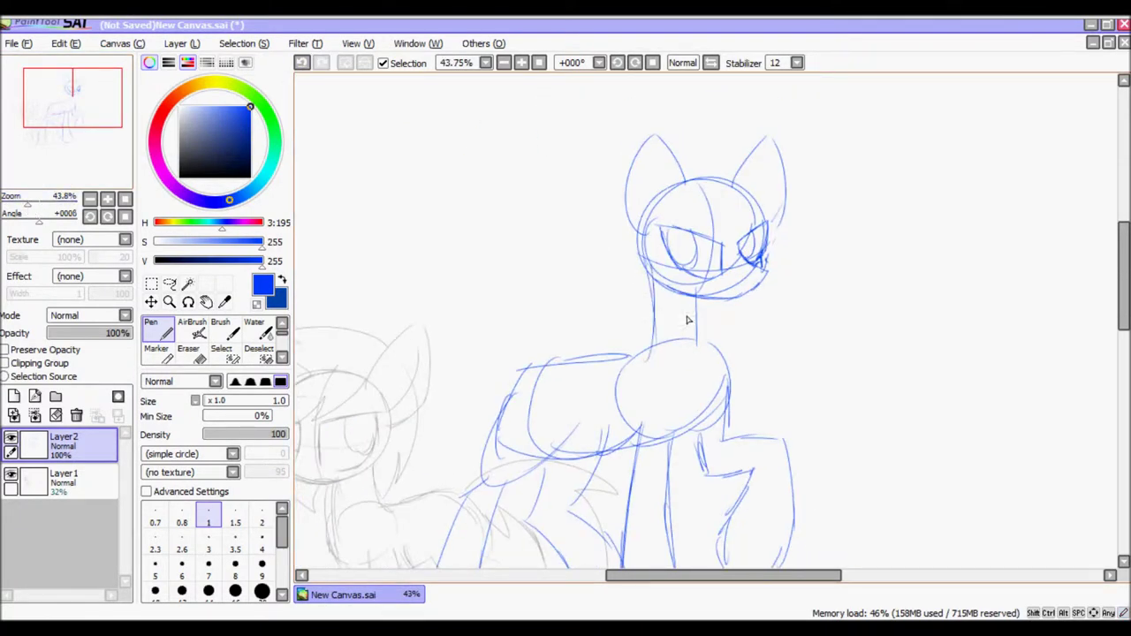
{"action": "mouse_move", "coordinate": [593, 207]}
{"action": "left_mouse_down"}
{"action": "mouse_move", "coordinate": [938, 237]}
{"action": "mouse_move", "coordinate": [866, 309]}
{"action": "left_mouse_up"}
{"action": "mouse_move", "coordinate": [604, 189]}
{"action": "left_mouse_down"}
{"action": "mouse_move", "coordinate": [902, 372]}
{"action": "mouse_move", "coordinate": [652, 409]}
{"action": "mouse_move", "coordinate": [618, 430]}
{"action": "left_mouse_up"}
{"action": "left_click_drag", "start_coordinate": [99, 93], "coordinate": [76, 100]}
{"action": "mouse_move", "coordinate": [488, 201]}
{"action": "left_mouse_down"}
{"action": "mouse_move", "coordinate": [457, 239]}
{"action": "mouse_move", "coordinate": [493, 247]}
{"action": "mouse_move", "coordinate": [351, 470]}
{"action": "mouse_move", "coordinate": [617, 372]}
{"action": "mouse_move", "coordinate": [696, 274]}
{"action": "left_mouse_up"}
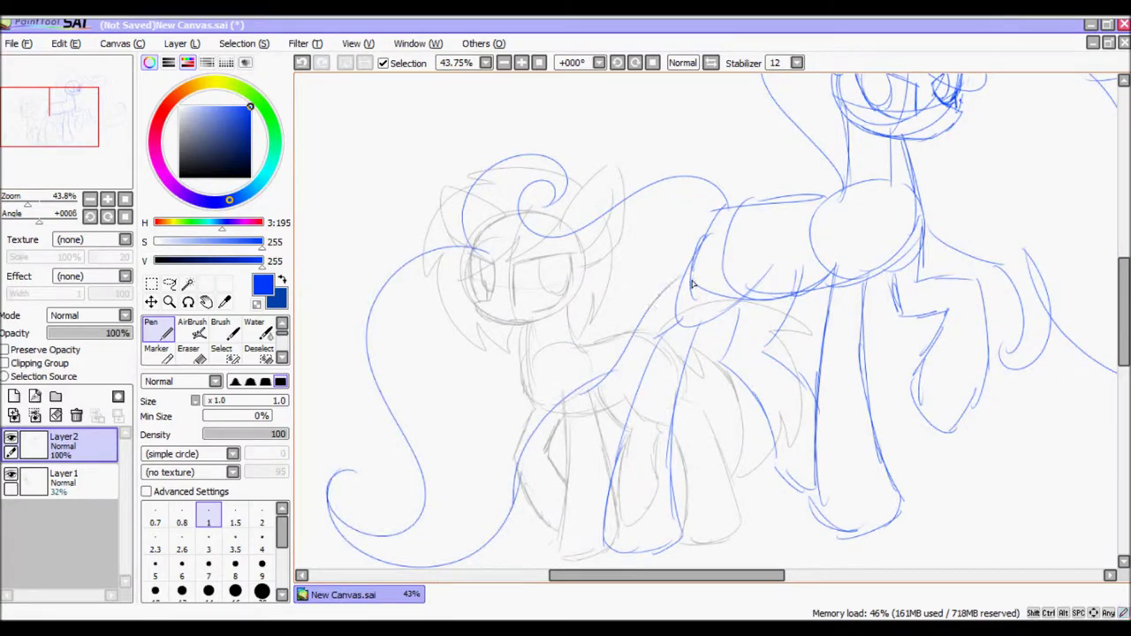
Sketch a pair of feathered wings rising from the blue pony's back.
{"action": "left_click_drag", "start_coordinate": [73, 149], "coordinate": [87, 131]}
{"action": "left_click_drag", "start_coordinate": [711, 354], "coordinate": [675, 457]}
{"action": "mouse_move", "coordinate": [576, 269]}
{"action": "left_mouse_down"}
{"action": "mouse_move", "coordinate": [686, 349]}
{"action": "mouse_move", "coordinate": [607, 381]}
{"action": "mouse_move", "coordinate": [580, 271]}
{"action": "left_mouse_up"}
{"action": "left_click_drag", "start_coordinate": [583, 274], "coordinate": [644, 378]}
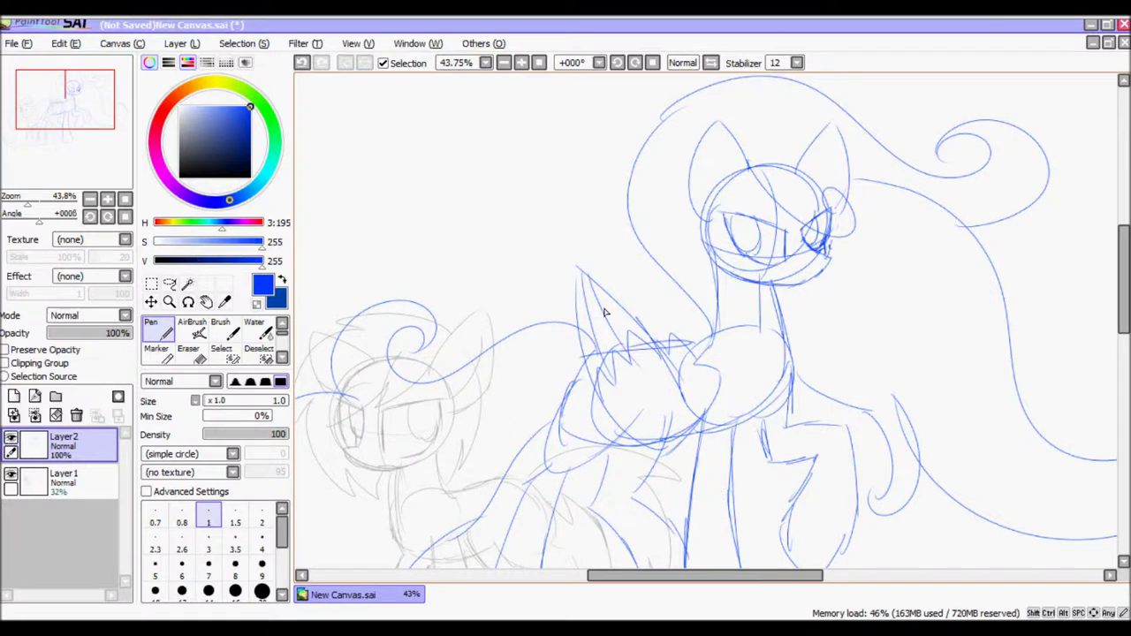
{"action": "left_click_drag", "start_coordinate": [616, 252], "coordinate": [682, 337]}
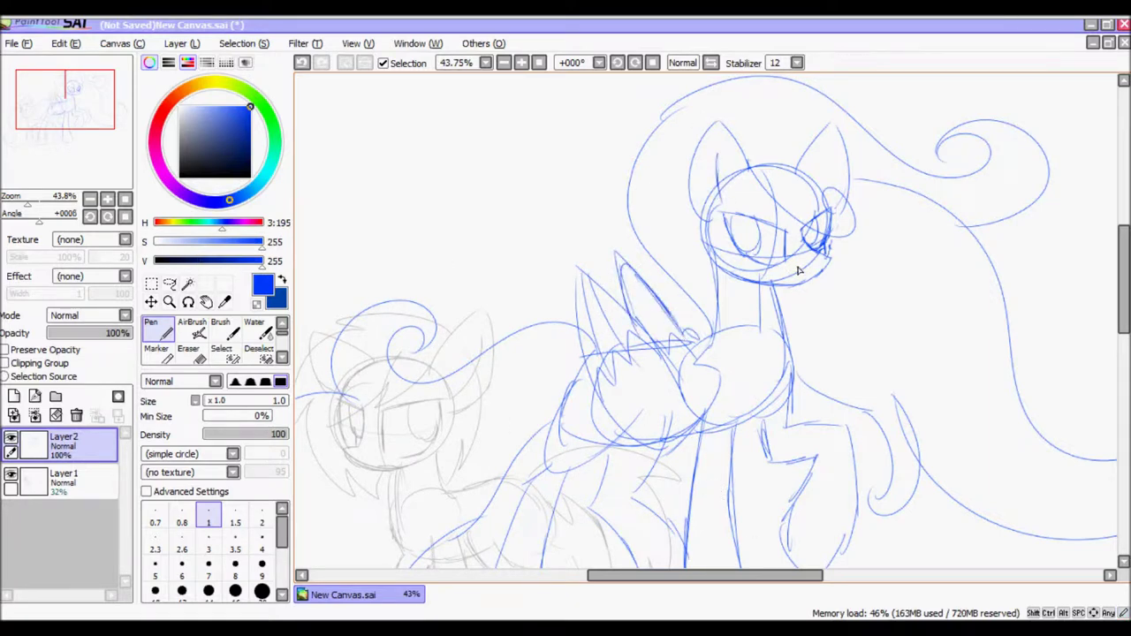
Move Layer1 above Layer2 and set the opacity of both sketch layers to 51%.
{"action": "left_click_drag", "start_coordinate": [93, 113], "coordinate": [77, 141]}
{"action": "left_click", "coordinate": [64, 479]}
{"action": "left_click_drag", "start_coordinate": [75, 333], "coordinate": [106, 333]}
{"action": "left_click_drag", "start_coordinate": [64, 478], "coordinate": [82, 446]}
{"action": "mouse_move", "coordinate": [107, 333]}
{"action": "left_mouse_down"}
{"action": "mouse_move", "coordinate": [132, 333]}
{"action": "mouse_move", "coordinate": [92, 335]}
{"action": "left_mouse_up"}
{"action": "left_click", "coordinate": [64, 478]}
{"action": "left_click", "coordinate": [63, 442]}
{"action": "left_click_drag", "start_coordinate": [76, 116], "coordinate": [87, 95]}
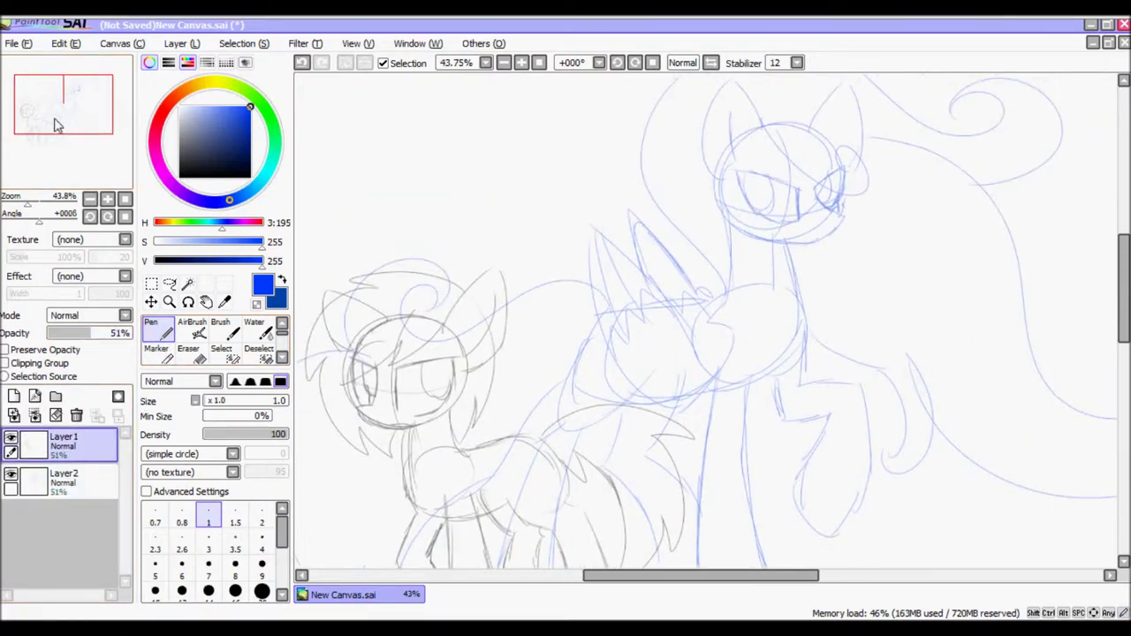
Add a new layer on top and switch to the Brush tool with black as the colour.
{"action": "left_click", "coordinate": [13, 396]}
{"action": "left_click", "coordinate": [220, 327]}
{"action": "left_click", "coordinate": [250, 177]}
Set the stabilizer to S-3 and the brush size to 9, trying strokes and undoing them.
{"action": "left_click", "coordinate": [795, 65]}
{"action": "left_click", "coordinate": [776, 278]}
{"action": "left_click_drag", "start_coordinate": [789, 285], "coordinate": [596, 350]}
{"action": "key", "text": "ctrl+z"}
{"action": "left_click", "coordinate": [797, 63]}
{"action": "left_click", "coordinate": [776, 302]}
{"action": "left_click", "coordinate": [262, 597]}
{"action": "left_click_drag", "start_coordinate": [434, 495], "coordinate": [382, 173]}
{"action": "left_click", "coordinate": [301, 63]}
{"action": "left_click_drag", "start_coordinate": [36, 212], "coordinate": [17, 205]}
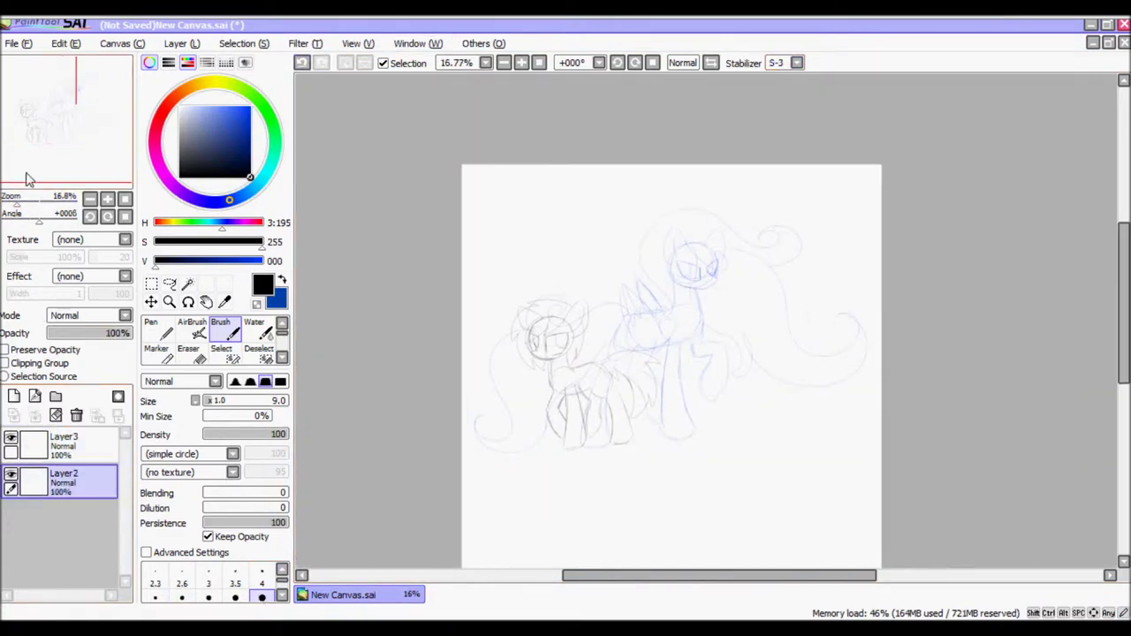
{"action": "left_click", "coordinate": [186, 44]}
{"action": "left_click", "coordinate": [217, 302]}
{"action": "left_click_drag", "start_coordinate": [469, 455], "coordinate": [472, 450]}
{"action": "left_click", "coordinate": [226, 497]}
Enlarge the canvas to 5000 by 5000 pixels.
{"action": "left_click", "coordinate": [122, 43]}
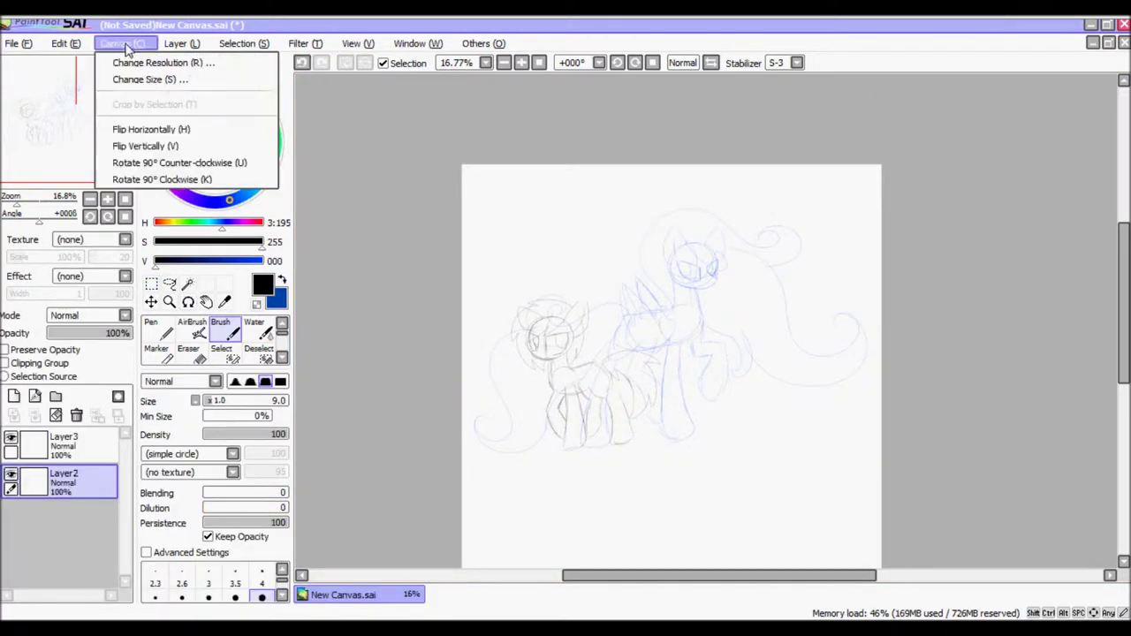
{"action": "left_click", "coordinate": [141, 79]}
{"action": "type", "text": "5000"}
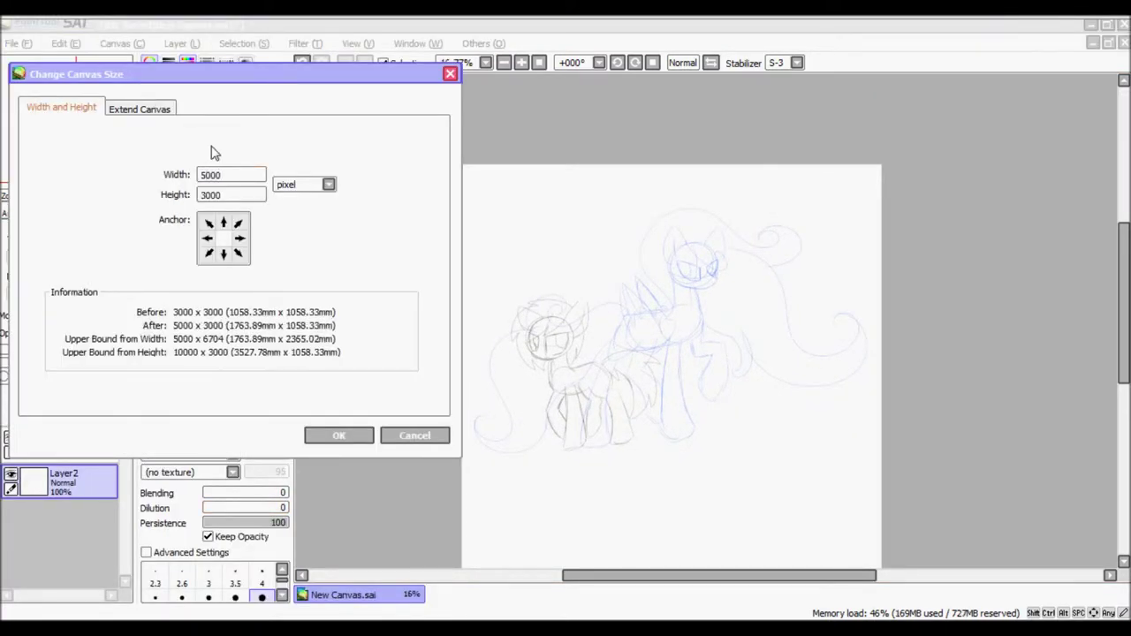
{"action": "double_click", "coordinate": [228, 194]}
{"action": "type", "text": "50"}
{"action": "key", "text": "Escape"}
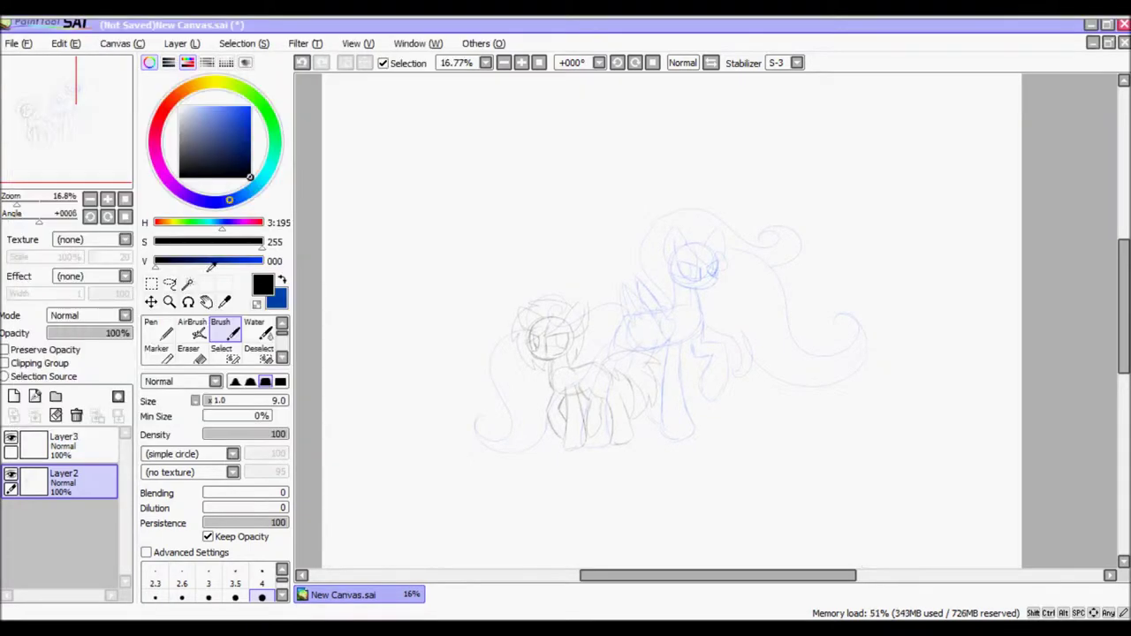
{"action": "left_click", "coordinate": [181, 43]}
{"action": "left_click", "coordinate": [202, 296]}
{"action": "left_click_drag", "start_coordinate": [475, 449], "coordinate": [328, 556]}
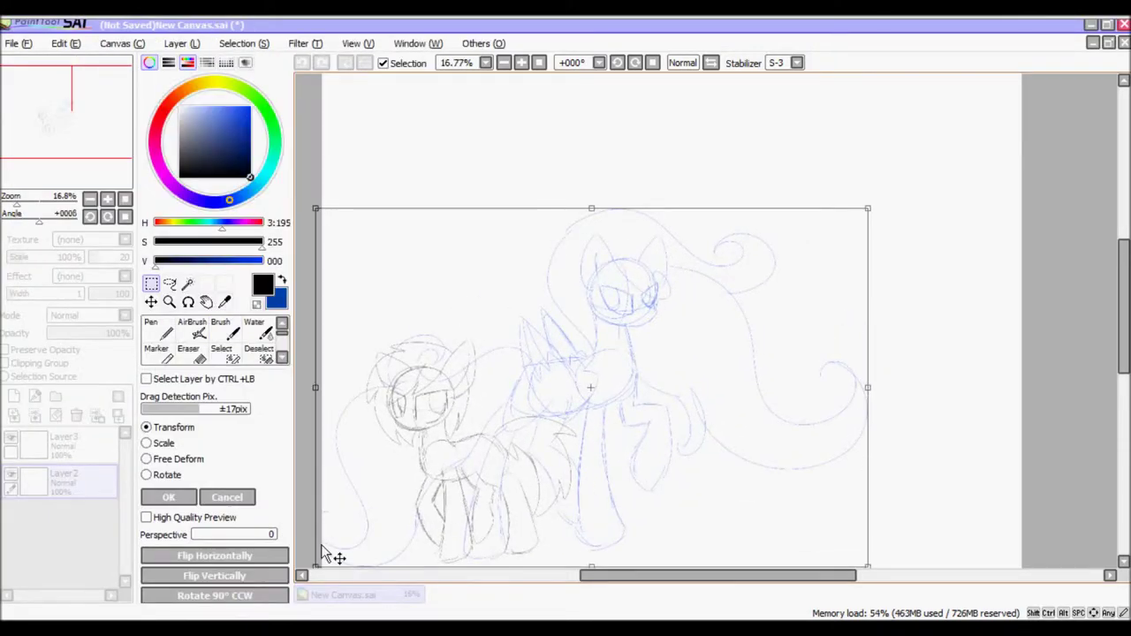
{"action": "key", "text": "Escape"}
Transform the sketch on Layer2, enlarging it proportionally until it spans the full canvas width.
{"action": "left_click", "coordinate": [181, 44]}
{"action": "left_click", "coordinate": [225, 293]}
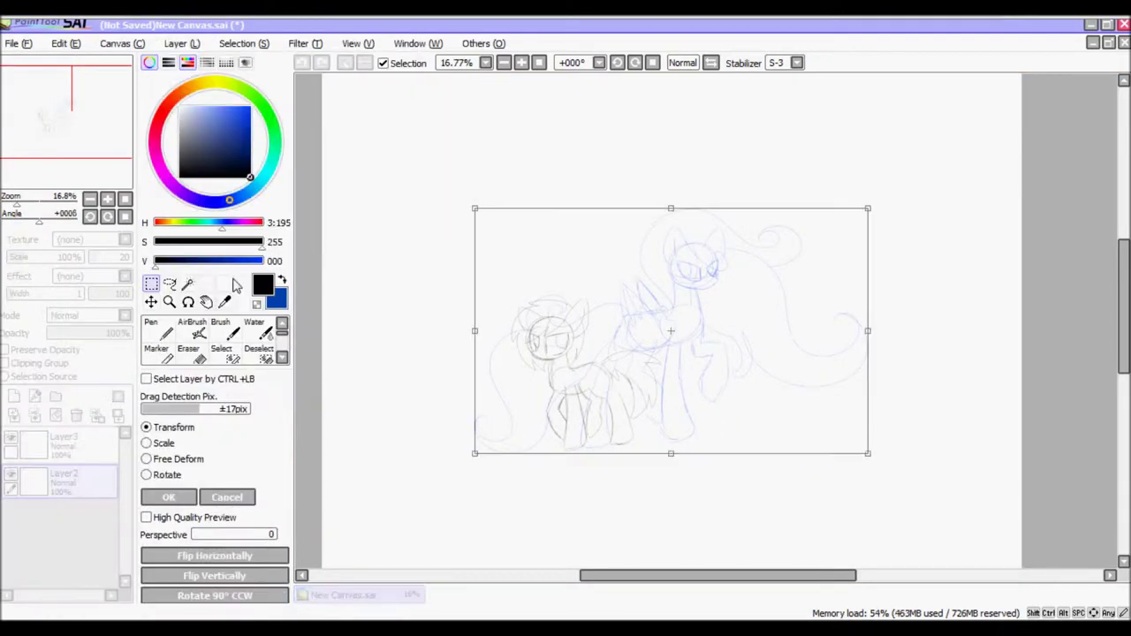
{"action": "mouse_move", "coordinate": [475, 455]}
{"action": "left_mouse_down"}
{"action": "mouse_move", "coordinate": [333, 564]}
{"action": "mouse_move", "coordinate": [323, 548]}
{"action": "left_mouse_up"}
{"action": "left_click_drag", "start_coordinate": [868, 209], "coordinate": [1019, 137]}
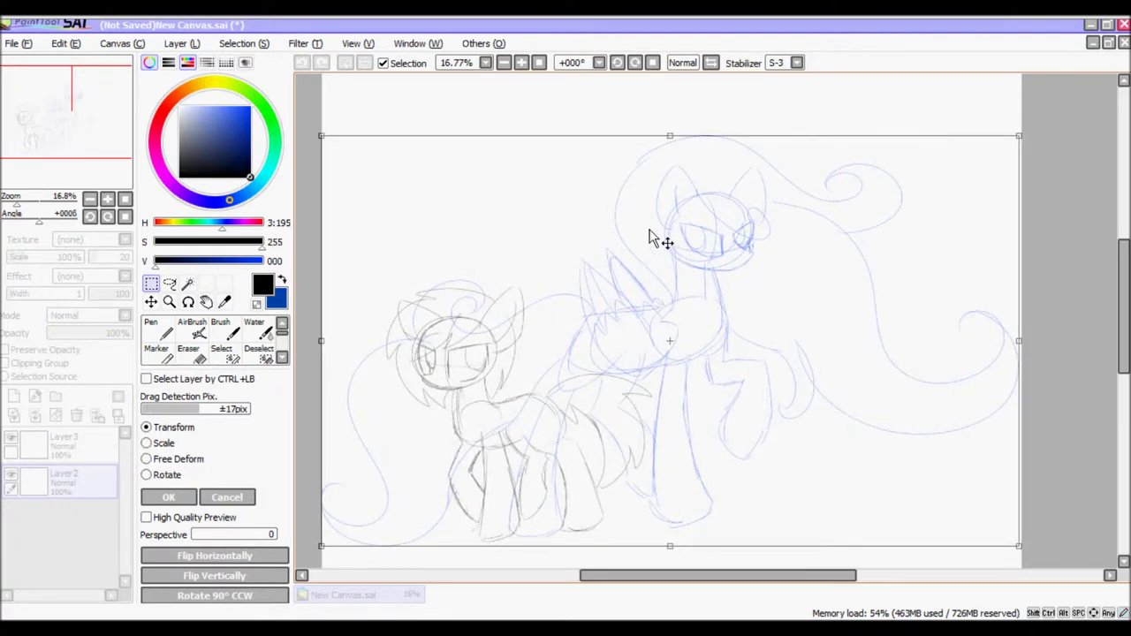
{"action": "left_click", "coordinate": [167, 497]}
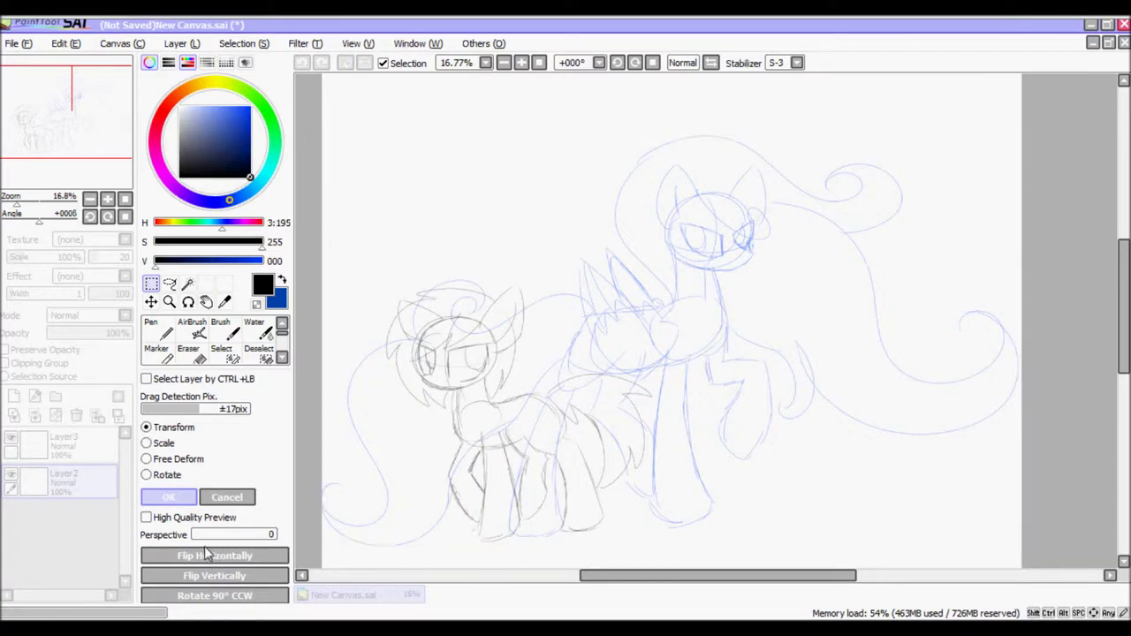
{"action": "left_click", "coordinate": [89, 453]}
{"action": "left_click_drag", "start_coordinate": [403, 482], "coordinate": [468, 400]}
{"action": "key", "text": "ctrl+z"}
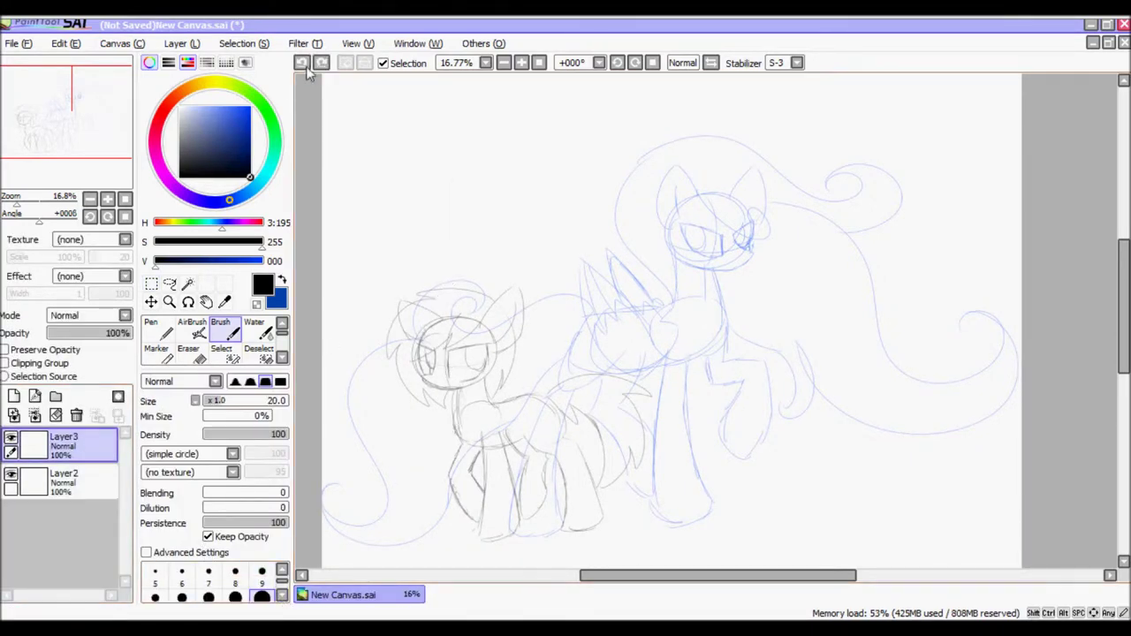
Set the brush size to 14, test and undo a stroke, and lower Layer2's opacity to 39%.
{"action": "scroll", "coordinate": [68, 140], "scroll_direction": "up", "scroll_amount": 3}
{"action": "left_click", "coordinate": [27, 118]}
{"action": "left_click", "coordinate": [208, 598]}
{"action": "left_click_drag", "start_coordinate": [566, 318], "coordinate": [546, 407]}
{"action": "key", "text": "ctrl+z"}
{"action": "left_click", "coordinate": [62, 482]}
{"action": "left_click_drag", "start_coordinate": [119, 334], "coordinate": [80, 334]}
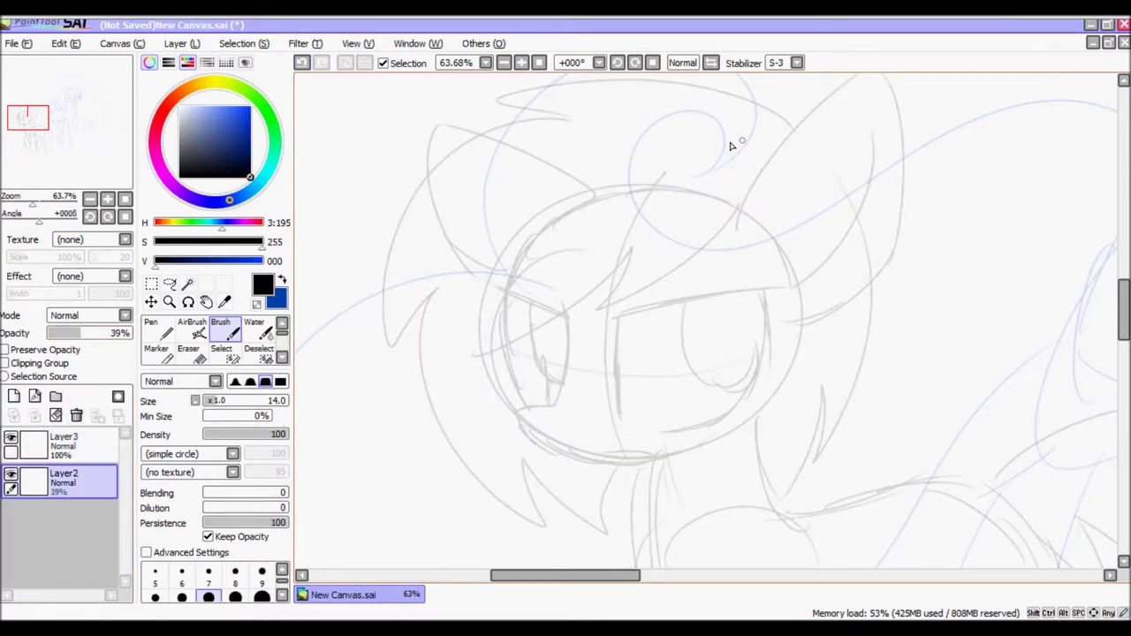
Make Layer3 active for line art, with the brush size at 8 and the stabilizer at S-6, removing test strokes.
{"action": "scroll", "coordinate": [422, 141], "scroll_direction": "up", "scroll_amount": 4}
{"action": "left_click", "coordinate": [797, 62]}
{"action": "left_click", "coordinate": [778, 328]}
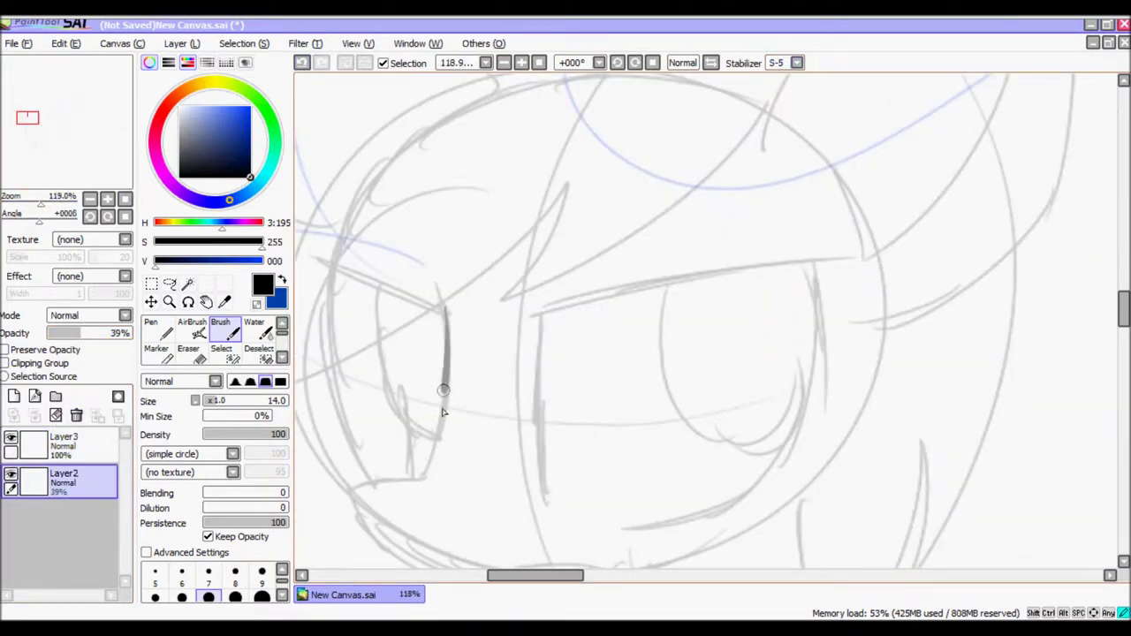
{"action": "left_click", "coordinate": [64, 442]}
{"action": "left_click", "coordinate": [25, 121]}
{"action": "left_click", "coordinate": [236, 571]}
{"action": "mouse_move", "coordinate": [539, 183]}
{"action": "left_mouse_down"}
{"action": "mouse_move", "coordinate": [544, 272]}
{"action": "mouse_move", "coordinate": [519, 358]}
{"action": "left_mouse_up"}
{"action": "left_click", "coordinate": [301, 63]}
{"action": "left_click", "coordinate": [796, 63]}
{"action": "left_click", "coordinate": [778, 341]}
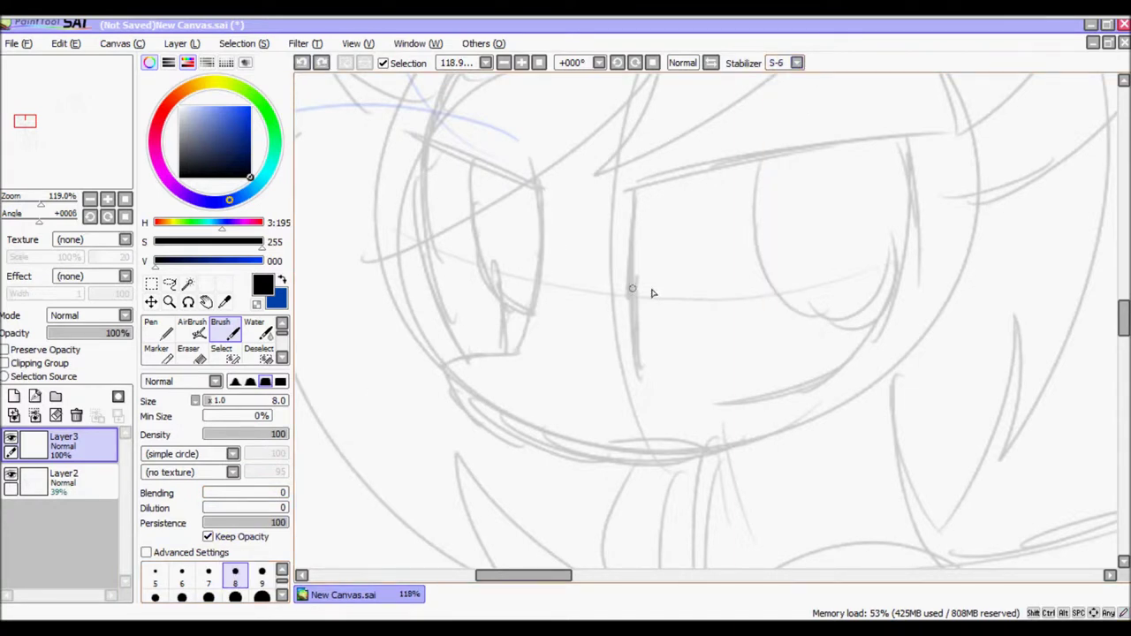
Ink the small pony's muzzle and chin outline on Layer3, redrawing the first attempt.
{"action": "mouse_move", "coordinate": [536, 181]}
{"action": "left_mouse_down"}
{"action": "mouse_move", "coordinate": [520, 347]}
{"action": "mouse_move", "coordinate": [453, 389]}
{"action": "mouse_move", "coordinate": [831, 416]}
{"action": "left_mouse_up"}
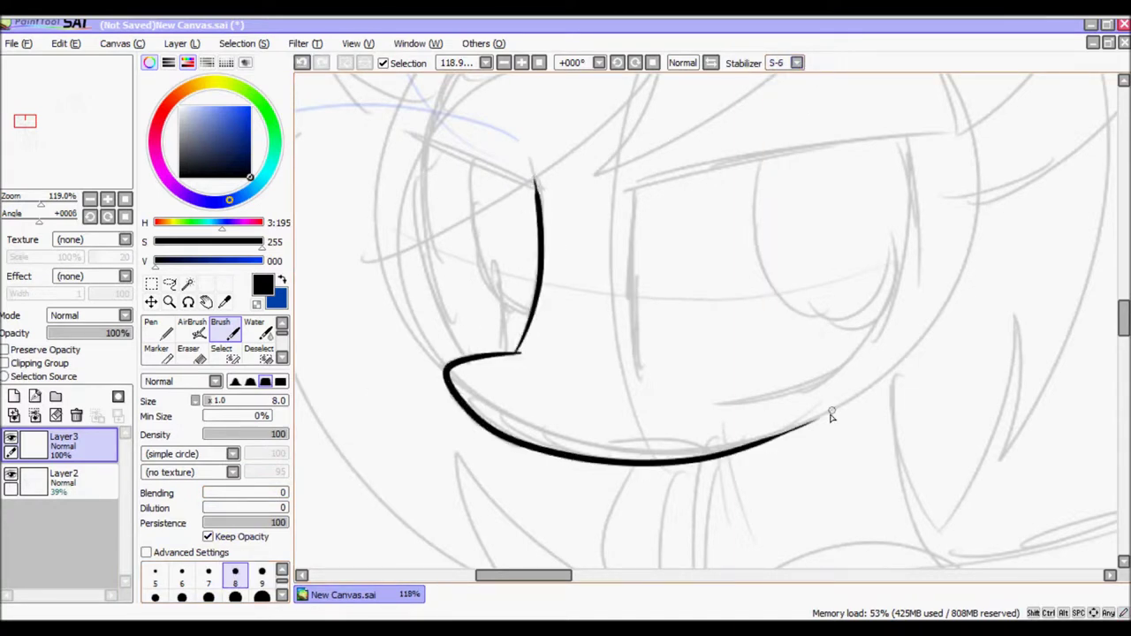
{"action": "left_click", "coordinate": [303, 64]}
{"action": "mouse_move", "coordinate": [522, 352]}
{"action": "left_mouse_down"}
{"action": "mouse_move", "coordinate": [476, 423]}
{"action": "mouse_move", "coordinate": [834, 430]}
{"action": "mouse_move", "coordinate": [827, 422]}
{"action": "left_mouse_up"}
Ink thick outlines for both of the small pony's eyes with a larger brush size.
{"action": "left_click_drag", "start_coordinate": [617, 197], "coordinate": [938, 140]}
{"action": "key", "text": "ctrl+z"}
{"action": "left_click_drag", "start_coordinate": [640, 388], "coordinate": [635, 181]}
{"action": "key", "text": "ctrl+z"}
{"action": "left_click", "coordinate": [263, 599]}
{"action": "mouse_move", "coordinate": [648, 389]}
{"action": "left_mouse_down"}
{"action": "mouse_move", "coordinate": [629, 196]}
{"action": "mouse_move", "coordinate": [912, 168]}
{"action": "mouse_move", "coordinate": [757, 408]}
{"action": "mouse_move", "coordinate": [671, 406]}
{"action": "left_mouse_up"}
{"action": "left_click_drag", "start_coordinate": [707, 354], "coordinate": [697, 408]}
{"action": "mouse_move", "coordinate": [511, 355]}
{"action": "left_mouse_down"}
{"action": "mouse_move", "coordinate": [536, 292]}
{"action": "mouse_move", "coordinate": [534, 182]}
{"action": "left_mouse_up"}
{"action": "mouse_move", "coordinate": [476, 358]}
{"action": "left_mouse_down"}
{"action": "mouse_move", "coordinate": [442, 311]}
{"action": "mouse_move", "coordinate": [429, 238]}
{"action": "left_mouse_up"}
Ink the small pony's fringe across the forehead at brush size 8 and erase stray overlaps near the far eye.
{"action": "left_click", "coordinate": [236, 573]}
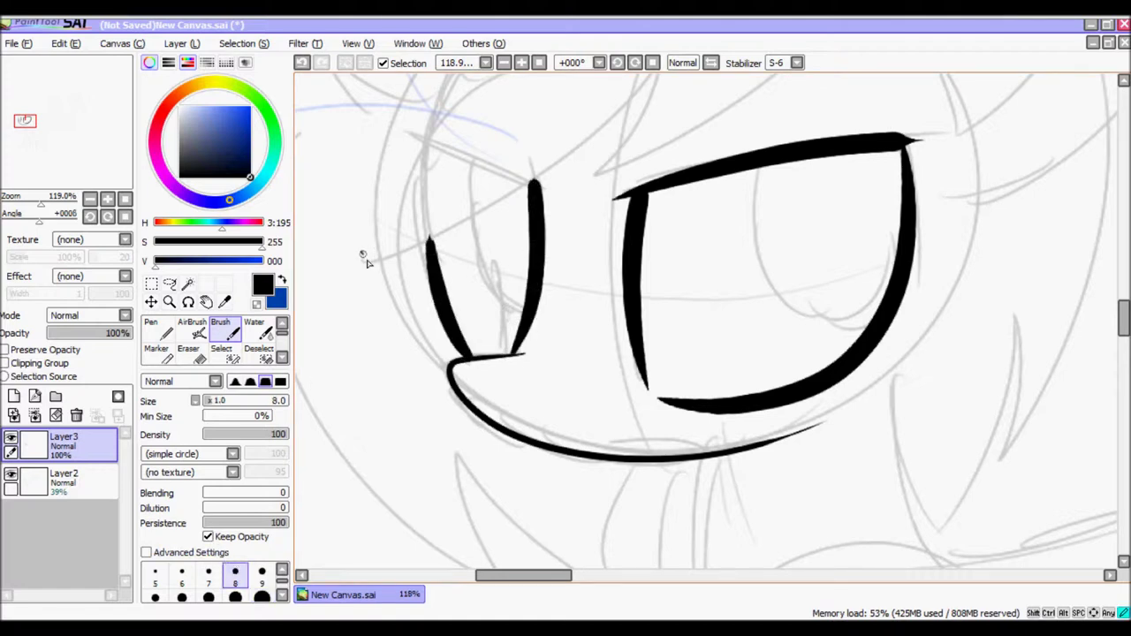
{"action": "left_click_drag", "start_coordinate": [362, 254], "coordinate": [584, 127]}
{"action": "left_click", "coordinate": [302, 63]}
{"action": "mouse_move", "coordinate": [359, 255]}
{"action": "left_mouse_down"}
{"action": "mouse_move", "coordinate": [422, 321]}
{"action": "mouse_move", "coordinate": [743, 97]}
{"action": "mouse_move", "coordinate": [641, 281]}
{"action": "mouse_move", "coordinate": [440, 509]}
{"action": "mouse_move", "coordinate": [619, 385]}
{"action": "mouse_move", "coordinate": [734, 205]}
{"action": "left_mouse_up"}
{"action": "left_click_drag", "start_coordinate": [460, 478], "coordinate": [562, 383]}
{"action": "mouse_move", "coordinate": [502, 358]}
{"action": "left_mouse_down"}
{"action": "mouse_move", "coordinate": [577, 160]}
{"action": "mouse_move", "coordinate": [626, 198]}
{"action": "left_mouse_up"}
{"action": "key", "text": "e"}
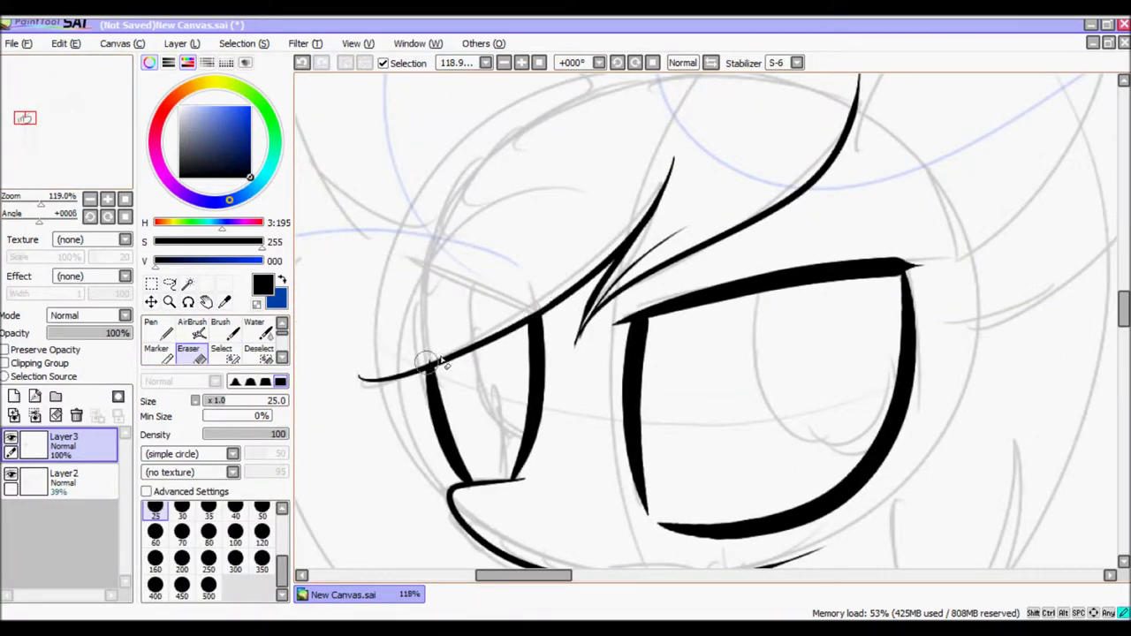
Ink the irises in both of the small pony's eyes with the Brush.
{"action": "left_click", "coordinate": [221, 328]}
{"action": "mouse_move", "coordinate": [492, 341]}
{"action": "left_mouse_down"}
{"action": "mouse_move", "coordinate": [482, 408]}
{"action": "mouse_move", "coordinate": [520, 446]}
{"action": "left_mouse_up"}
{"action": "left_click_drag", "start_coordinate": [766, 285], "coordinate": [865, 428]}
Ink the small pony's near ear with its inner fold, redrawing the rejected stroke.
{"action": "left_click_drag", "start_coordinate": [41, 203], "coordinate": [46, 203]}
{"action": "mouse_move", "coordinate": [788, 212]}
{"action": "left_mouse_down"}
{"action": "mouse_move", "coordinate": [505, 372]}
{"action": "mouse_move", "coordinate": [694, 133]}
{"action": "mouse_move", "coordinate": [672, 447]}
{"action": "left_mouse_up"}
{"action": "left_click_drag", "start_coordinate": [640, 492], "coordinate": [587, 499]}
{"action": "mouse_move", "coordinate": [539, 380]}
{"action": "left_mouse_down"}
{"action": "mouse_move", "coordinate": [591, 465]}
{"action": "mouse_move", "coordinate": [695, 270]}
{"action": "mouse_move", "coordinate": [692, 170]}
{"action": "left_mouse_up"}
{"action": "key", "text": "ctrl+z"}
{"action": "key", "text": "ctrl+z"}
{"action": "mouse_move", "coordinate": [548, 369]}
{"action": "left_mouse_down"}
{"action": "mouse_move", "coordinate": [645, 374]}
{"action": "mouse_move", "coordinate": [676, 181]}
{"action": "left_mouse_up"}
Ink the top of the small pony's mane, the pointed locks in front of the face, and the small mouth.
{"action": "left_click_drag", "start_coordinate": [58, 114], "coordinate": [46, 113]}
{"action": "left_click_drag", "start_coordinate": [921, 267], "coordinate": [481, 190]}
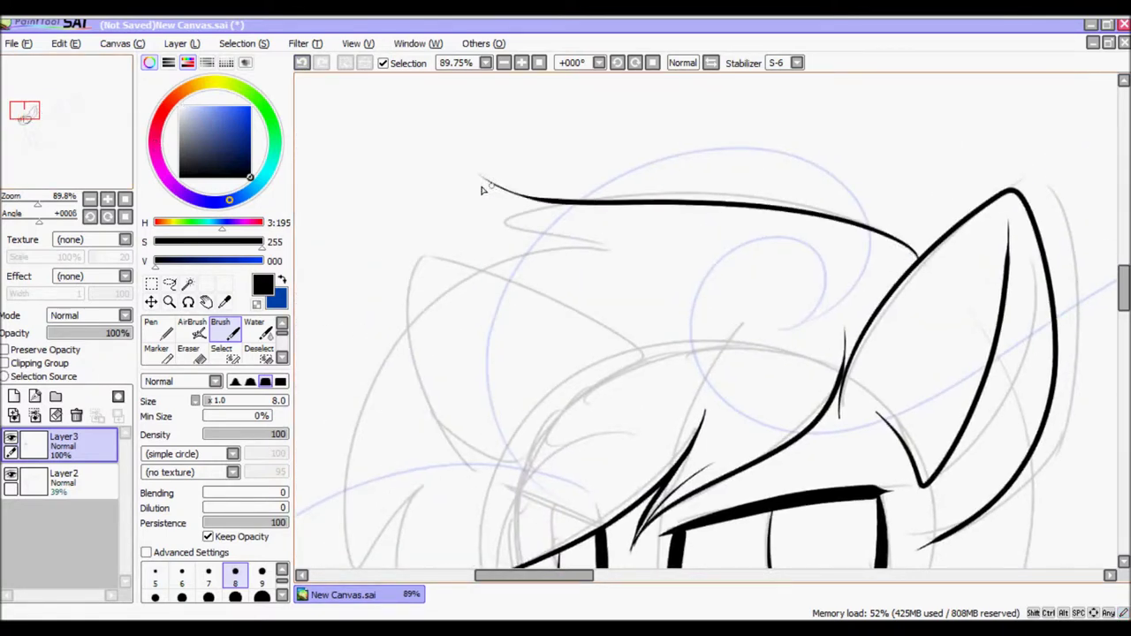
{"action": "mouse_move", "coordinate": [557, 236]}
{"action": "left_mouse_down"}
{"action": "mouse_move", "coordinate": [763, 138]}
{"action": "mouse_move", "coordinate": [631, 156]}
{"action": "mouse_move", "coordinate": [567, 480]}
{"action": "left_mouse_up"}
{"action": "left_click_drag", "start_coordinate": [13, 118], "coordinate": [17, 122]}
{"action": "mouse_move", "coordinate": [469, 183]}
{"action": "left_mouse_down"}
{"action": "mouse_move", "coordinate": [467, 402]}
{"action": "mouse_move", "coordinate": [638, 551]}
{"action": "mouse_move", "coordinate": [653, 549]}
{"action": "mouse_move", "coordinate": [601, 455]}
{"action": "mouse_move", "coordinate": [671, 519]}
{"action": "mouse_move", "coordinate": [730, 540]}
{"action": "mouse_move", "coordinate": [732, 426]}
{"action": "left_mouse_up"}
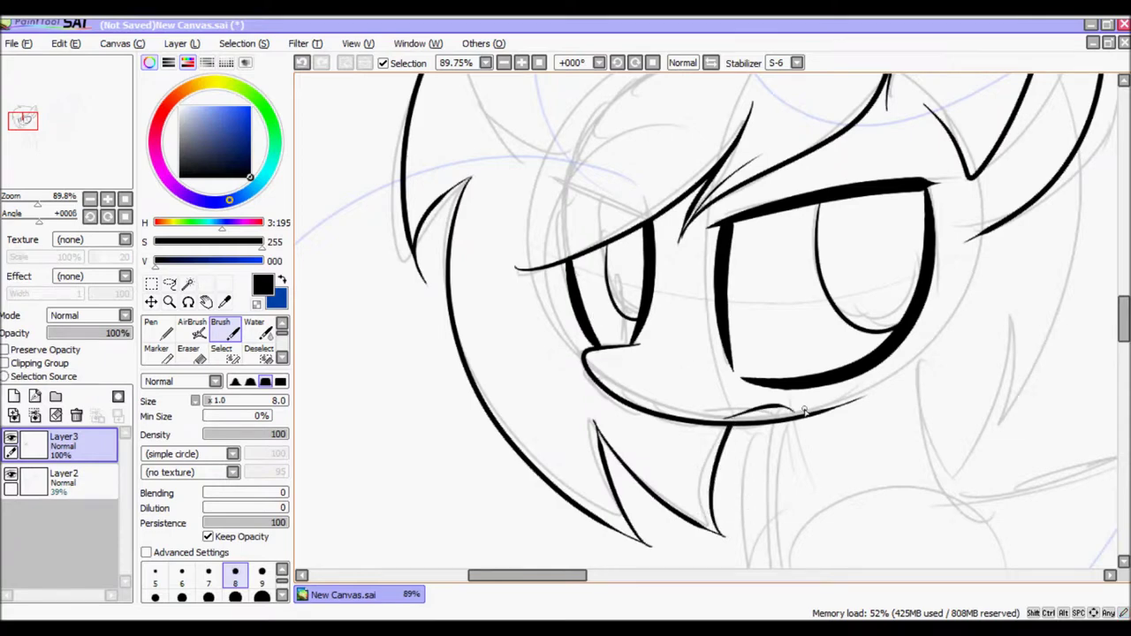
Ink the small pony's mane lock behind the cheek and the neck, chest and back lines.
{"action": "left_click_drag", "start_coordinate": [38, 204], "coordinate": [30, 204]}
{"action": "mouse_move", "coordinate": [560, 243]}
{"action": "left_mouse_down"}
{"action": "mouse_move", "coordinate": [561, 382]}
{"action": "mouse_move", "coordinate": [642, 428]}
{"action": "left_mouse_up"}
{"action": "mouse_move", "coordinate": [664, 283]}
{"action": "left_mouse_down"}
{"action": "mouse_move", "coordinate": [798, 264]}
{"action": "mouse_move", "coordinate": [871, 297]}
{"action": "mouse_move", "coordinate": [890, 389]}
{"action": "mouse_move", "coordinate": [924, 401]}
{"action": "left_mouse_up"}
{"action": "mouse_move", "coordinate": [746, 87]}
{"action": "left_mouse_down"}
{"action": "mouse_move", "coordinate": [723, 223]}
{"action": "mouse_move", "coordinate": [685, 265]}
{"action": "mouse_move", "coordinate": [703, 196]}
{"action": "left_mouse_up"}
{"action": "mouse_move", "coordinate": [760, 368]}
{"action": "left_mouse_down"}
{"action": "mouse_move", "coordinate": [539, 187]}
{"action": "mouse_move", "coordinate": [653, 274]}
{"action": "mouse_move", "coordinate": [674, 433]}
{"action": "mouse_move", "coordinate": [800, 463]}
{"action": "mouse_move", "coordinate": [689, 216]}
{"action": "left_mouse_up"}
Ink the small pony's belly, front legs and hind legs over the sketch.
{"action": "mouse_move", "coordinate": [57, 145]}
{"action": "left_mouse_down"}
{"action": "mouse_move", "coordinate": [35, 113]}
{"action": "mouse_move", "coordinate": [7, 130]}
{"action": "mouse_move", "coordinate": [41, 140]}
{"action": "left_mouse_up"}
{"action": "mouse_move", "coordinate": [504, 262]}
{"action": "left_mouse_down"}
{"action": "mouse_move", "coordinate": [461, 430]}
{"action": "mouse_move", "coordinate": [560, 535]}
{"action": "left_mouse_up"}
{"action": "scroll", "coordinate": [559, 535], "scroll_direction": "down", "scroll_amount": 1}
{"action": "mouse_move", "coordinate": [562, 241]}
{"action": "left_mouse_down"}
{"action": "mouse_move", "coordinate": [544, 542]}
{"action": "mouse_move", "coordinate": [567, 230]}
{"action": "left_mouse_up"}
{"action": "key", "text": "ctrl+z"}
{"action": "key", "text": "ctrl+z"}
{"action": "key", "text": "ctrl+z"}
{"action": "scroll", "coordinate": [641, 511], "scroll_direction": "up", "scroll_amount": 2}
{"action": "mouse_move", "coordinate": [533, 157]}
{"action": "left_mouse_down"}
{"action": "mouse_move", "coordinate": [545, 247]}
{"action": "mouse_move", "coordinate": [663, 562]}
{"action": "mouse_move", "coordinate": [610, 128]}
{"action": "left_mouse_up"}
{"action": "mouse_move", "coordinate": [465, 164]}
{"action": "left_mouse_down"}
{"action": "mouse_move", "coordinate": [402, 314]}
{"action": "mouse_move", "coordinate": [479, 478]}
{"action": "mouse_move", "coordinate": [529, 499]}
{"action": "left_mouse_up"}
{"action": "mouse_move", "coordinate": [506, 319]}
{"action": "left_mouse_down"}
{"action": "mouse_move", "coordinate": [493, 283]}
{"action": "mouse_move", "coordinate": [530, 203]}
{"action": "left_mouse_up"}
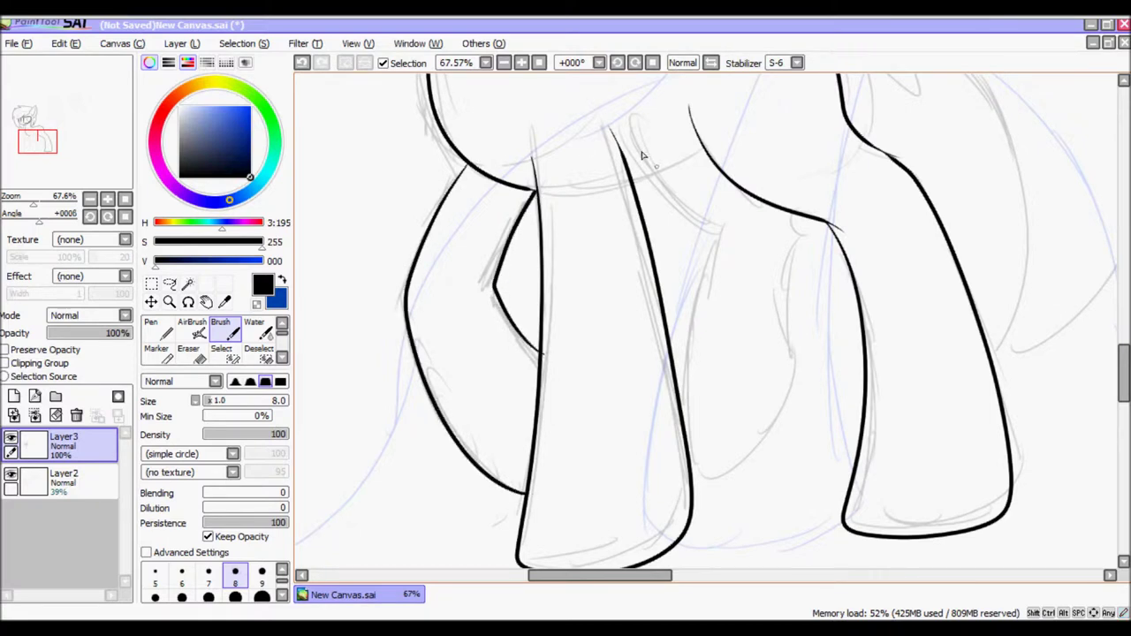
{"action": "mouse_move", "coordinate": [658, 180]}
{"action": "left_mouse_down"}
{"action": "mouse_move", "coordinate": [674, 214]}
{"action": "mouse_move", "coordinate": [728, 243]}
{"action": "mouse_move", "coordinate": [721, 236]}
{"action": "mouse_move", "coordinate": [688, 334]}
{"action": "mouse_move", "coordinate": [692, 457]}
{"action": "mouse_move", "coordinate": [787, 440]}
{"action": "mouse_move", "coordinate": [791, 269]}
{"action": "mouse_move", "coordinate": [787, 207]}
{"action": "left_mouse_up"}
Ink the small pony's bushy tail with its pointed tips.
{"action": "left_click_drag", "start_coordinate": [59, 150], "coordinate": [77, 136]}
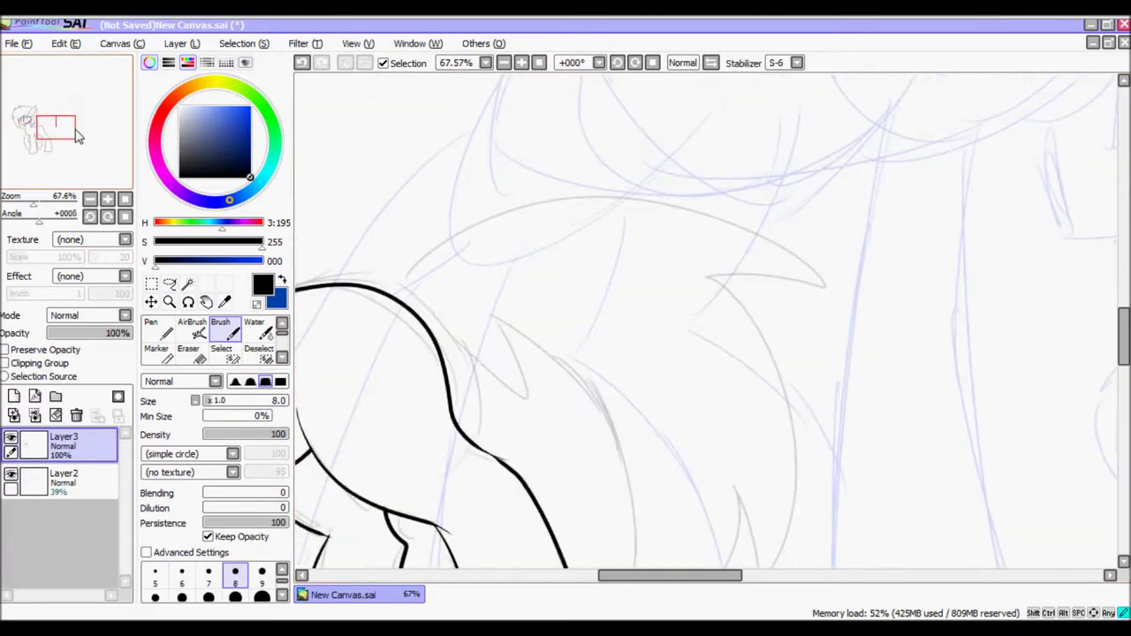
{"action": "mouse_move", "coordinate": [409, 296]}
{"action": "left_mouse_down"}
{"action": "mouse_move", "coordinate": [548, 207]}
{"action": "mouse_move", "coordinate": [741, 218]}
{"action": "mouse_move", "coordinate": [842, 290]}
{"action": "mouse_move", "coordinate": [723, 276]}
{"action": "left_mouse_up"}
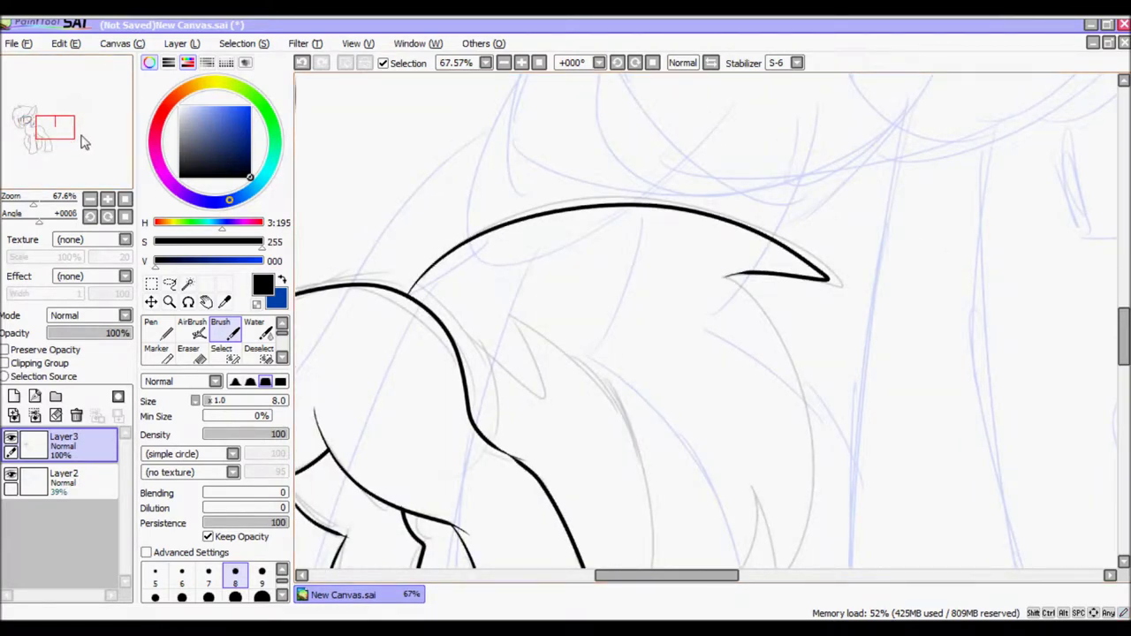
{"action": "left_click_drag", "start_coordinate": [84, 142], "coordinate": [86, 146]}
{"action": "mouse_move", "coordinate": [461, 212]}
{"action": "left_mouse_down"}
{"action": "mouse_move", "coordinate": [483, 231]}
{"action": "mouse_move", "coordinate": [492, 285]}
{"action": "mouse_move", "coordinate": [580, 505]}
{"action": "mouse_move", "coordinate": [687, 371]}
{"action": "mouse_move", "coordinate": [751, 388]}
{"action": "mouse_move", "coordinate": [680, 168]}
{"action": "left_mouse_up"}
{"action": "mouse_move", "coordinate": [50, 137]}
{"action": "left_mouse_down"}
{"action": "mouse_move", "coordinate": [26, 131]}
{"action": "mouse_move", "coordinate": [30, 107]}
{"action": "mouse_move", "coordinate": [37, 134]}
{"action": "left_mouse_up"}
Add a new layer between Layer3 and Layer2 and ink the tall pony's near ear on it.
{"action": "left_click", "coordinate": [13, 396]}
{"action": "mouse_move", "coordinate": [34, 203]}
{"action": "left_mouse_down"}
{"action": "mouse_move", "coordinate": [16, 203]}
{"action": "mouse_move", "coordinate": [26, 203]}
{"action": "left_mouse_up"}
{"action": "left_click_drag", "start_coordinate": [45, 151], "coordinate": [56, 133]}
{"action": "mouse_move", "coordinate": [539, 358]}
{"action": "left_mouse_down"}
{"action": "mouse_move", "coordinate": [556, 186]}
{"action": "mouse_move", "coordinate": [598, 283]}
{"action": "left_mouse_up"}
{"action": "left_click_drag", "start_coordinate": [77, 97], "coordinate": [165, 149]}
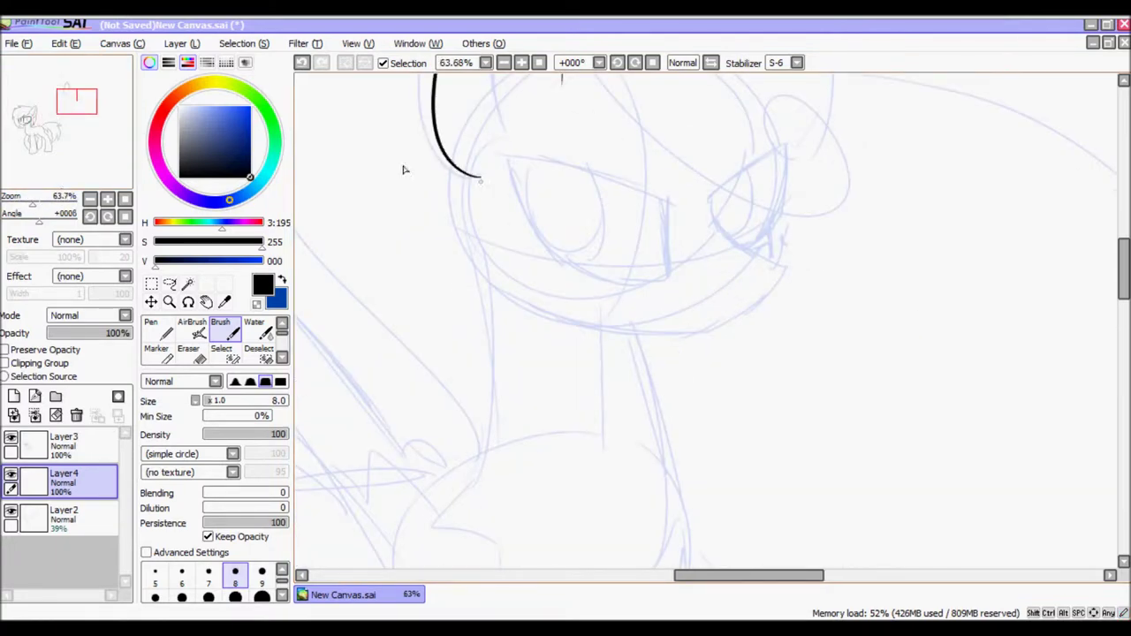
{"action": "mouse_move", "coordinate": [474, 258]}
{"action": "left_mouse_down"}
{"action": "mouse_move", "coordinate": [497, 240]}
{"action": "mouse_move", "coordinate": [557, 284]}
{"action": "mouse_move", "coordinate": [540, 409]}
{"action": "mouse_move", "coordinate": [473, 387]}
{"action": "left_mouse_up"}
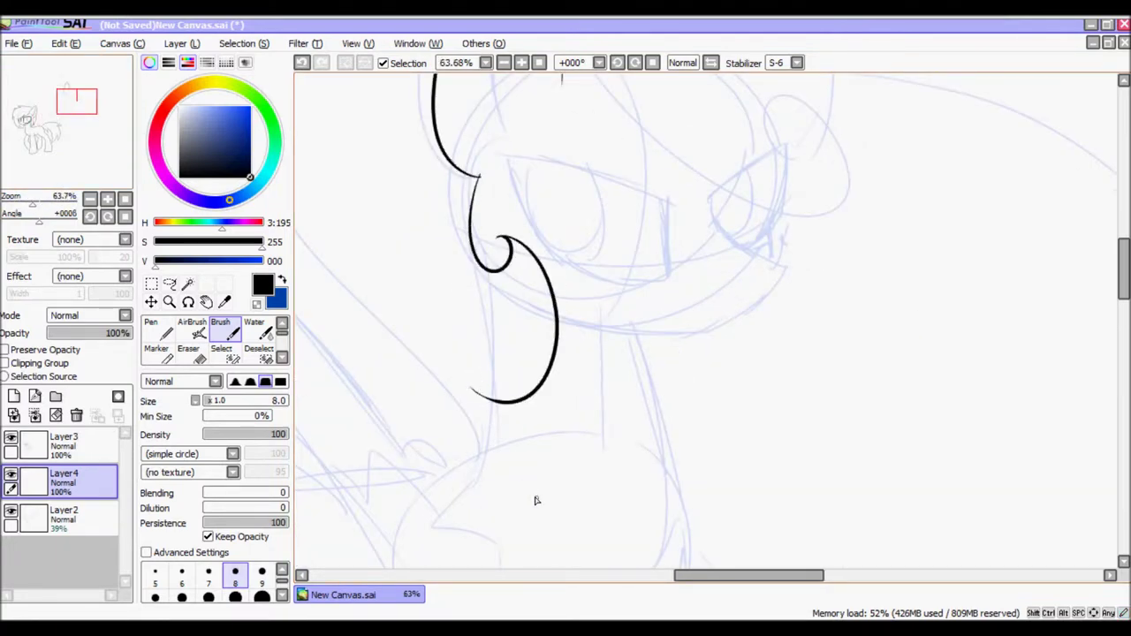
{"action": "mouse_move", "coordinate": [37, 208]}
{"action": "left_mouse_down"}
{"action": "mouse_move", "coordinate": [19, 204]}
{"action": "mouse_move", "coordinate": [32, 203]}
{"action": "left_mouse_up"}
{"action": "key", "text": "ctrl+z"}
{"action": "key", "text": "ctrl+z"}
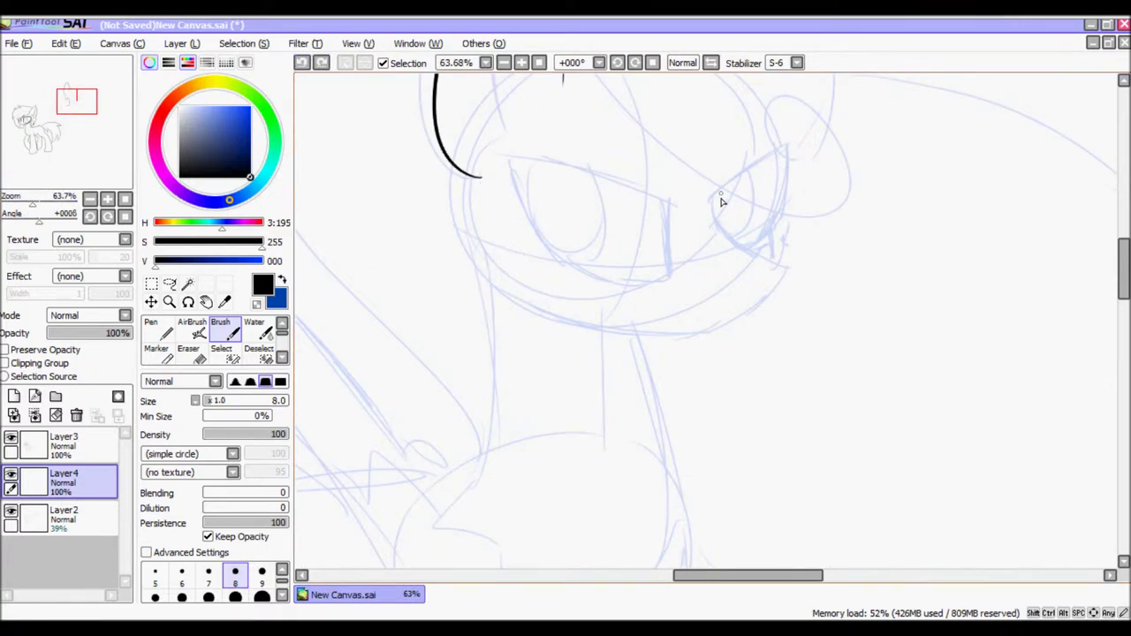
Ink the tall pony's muzzle and chin and the fringe ending in a spiral curl.
{"action": "mouse_move", "coordinate": [769, 272]}
{"action": "left_mouse_down"}
{"action": "mouse_move", "coordinate": [760, 314]}
{"action": "mouse_move", "coordinate": [699, 340]}
{"action": "mouse_move", "coordinate": [555, 320]}
{"action": "mouse_move", "coordinate": [529, 288]}
{"action": "left_mouse_up"}
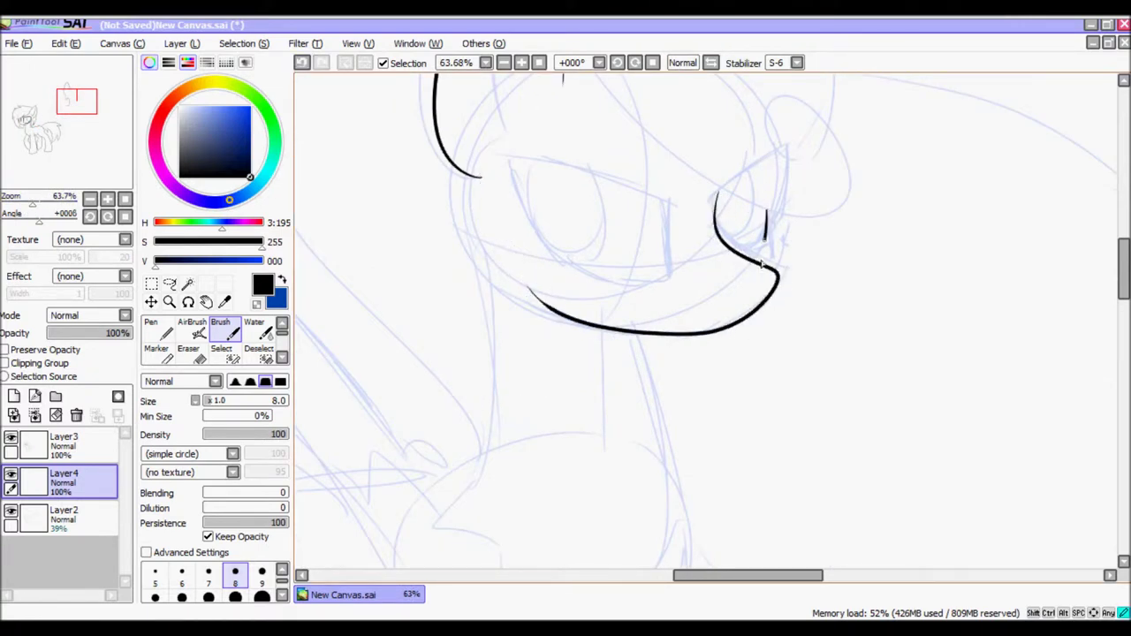
{"action": "key", "text": "ctrl+z"}
{"action": "left_click_drag", "start_coordinate": [77, 101], "coordinate": [83, 92]}
{"action": "mouse_move", "coordinate": [430, 257]}
{"action": "left_mouse_down"}
{"action": "mouse_move", "coordinate": [712, 391]}
{"action": "mouse_move", "coordinate": [625, 382]}
{"action": "left_mouse_up"}
{"action": "key", "text": "e"}
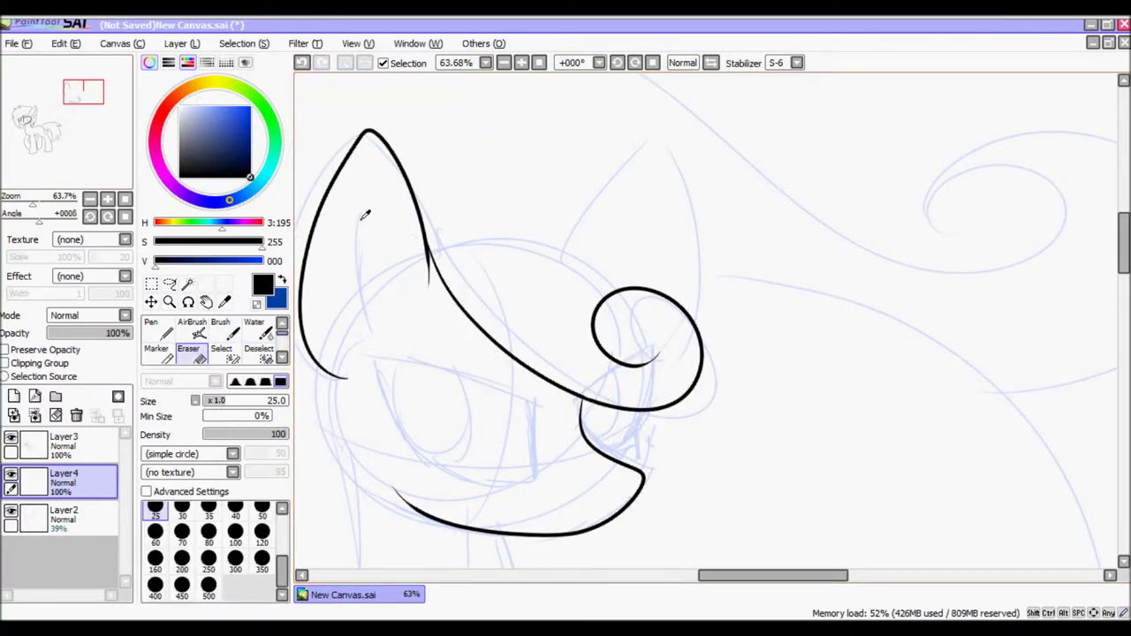
Ink the back of the tall pony's neck and the outline of the near wing.
{"action": "left_click_drag", "start_coordinate": [21, 131], "coordinate": [51, 150]}
{"action": "key", "text": "b"}
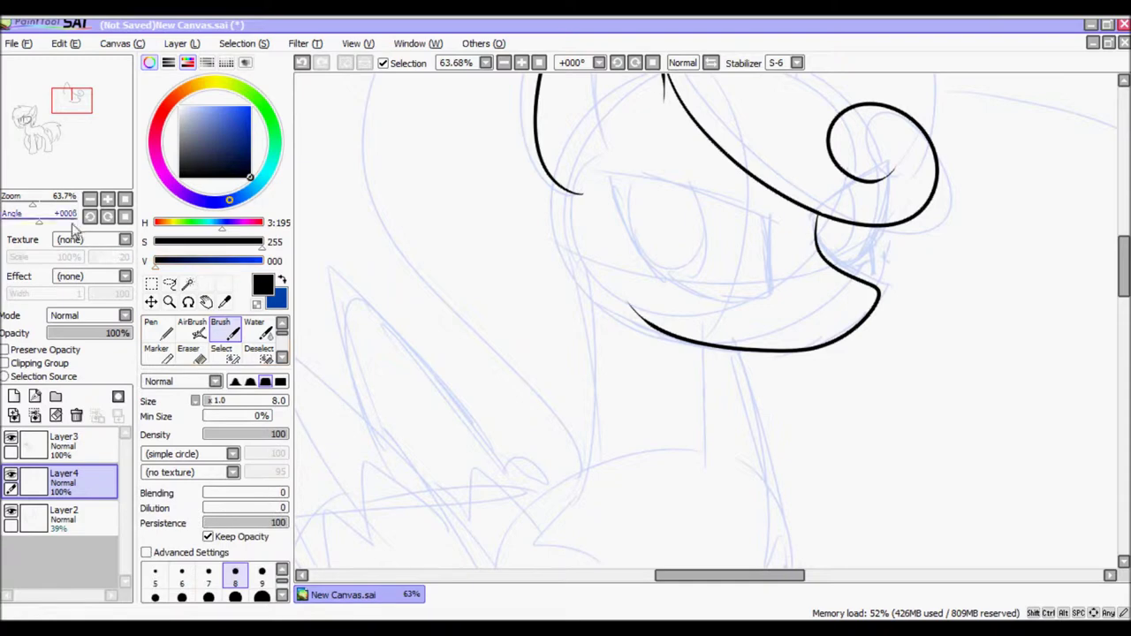
{"action": "mouse_move", "coordinate": [568, 240]}
{"action": "left_mouse_down"}
{"action": "mouse_move", "coordinate": [557, 502]}
{"action": "mouse_move", "coordinate": [591, 295]}
{"action": "mouse_move", "coordinate": [566, 192]}
{"action": "left_mouse_up"}
{"action": "key", "text": "ctrl+z"}
{"action": "scroll", "coordinate": [419, 300], "scroll_direction": "down", "scroll_amount": 2}
{"action": "mouse_move", "coordinate": [419, 300]}
{"action": "left_mouse_down"}
{"action": "mouse_move", "coordinate": [419, 212]}
{"action": "mouse_move", "coordinate": [560, 238]}
{"action": "left_mouse_up"}
{"action": "mouse_move", "coordinate": [723, 329]}
{"action": "left_mouse_down"}
{"action": "mouse_move", "coordinate": [667, 265]}
{"action": "mouse_move", "coordinate": [655, 323]}
{"action": "left_mouse_up"}
{"action": "mouse_move", "coordinate": [744, 339]}
{"action": "left_mouse_down"}
{"action": "mouse_move", "coordinate": [732, 422]}
{"action": "mouse_move", "coordinate": [541, 451]}
{"action": "mouse_move", "coordinate": [472, 176]}
{"action": "mouse_move", "coordinate": [675, 358]}
{"action": "left_mouse_up"}
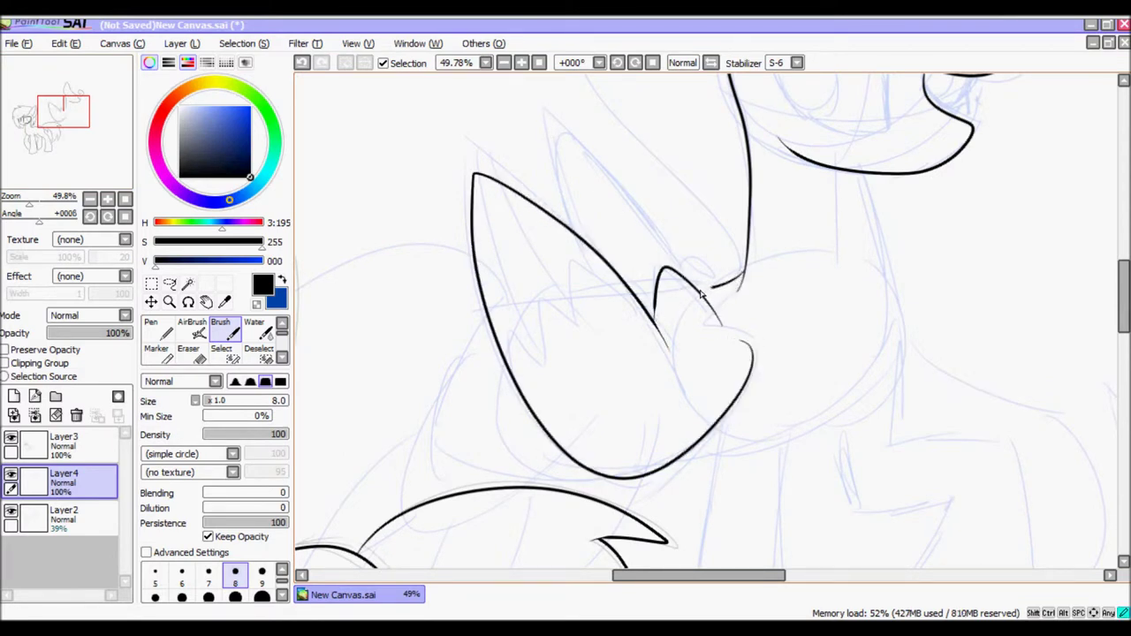
Ink the tall pony's far wing and the rump lines between the near wing and the small pony's tail.
{"action": "mouse_move", "coordinate": [582, 244]}
{"action": "left_mouse_down"}
{"action": "mouse_move", "coordinate": [561, 131]}
{"action": "mouse_move", "coordinate": [721, 287]}
{"action": "left_mouse_up"}
{"action": "mouse_move", "coordinate": [482, 312]}
{"action": "left_mouse_down"}
{"action": "mouse_move", "coordinate": [509, 254]}
{"action": "mouse_move", "coordinate": [614, 182]}
{"action": "mouse_move", "coordinate": [533, 376]}
{"action": "left_mouse_up"}
{"action": "left_click", "coordinate": [304, 69]}
{"action": "mouse_move", "coordinate": [619, 183]}
{"action": "left_mouse_down"}
{"action": "mouse_move", "coordinate": [559, 267]}
{"action": "mouse_move", "coordinate": [526, 398]}
{"action": "left_mouse_up"}
{"action": "left_click_drag", "start_coordinate": [579, 276], "coordinate": [450, 254]}
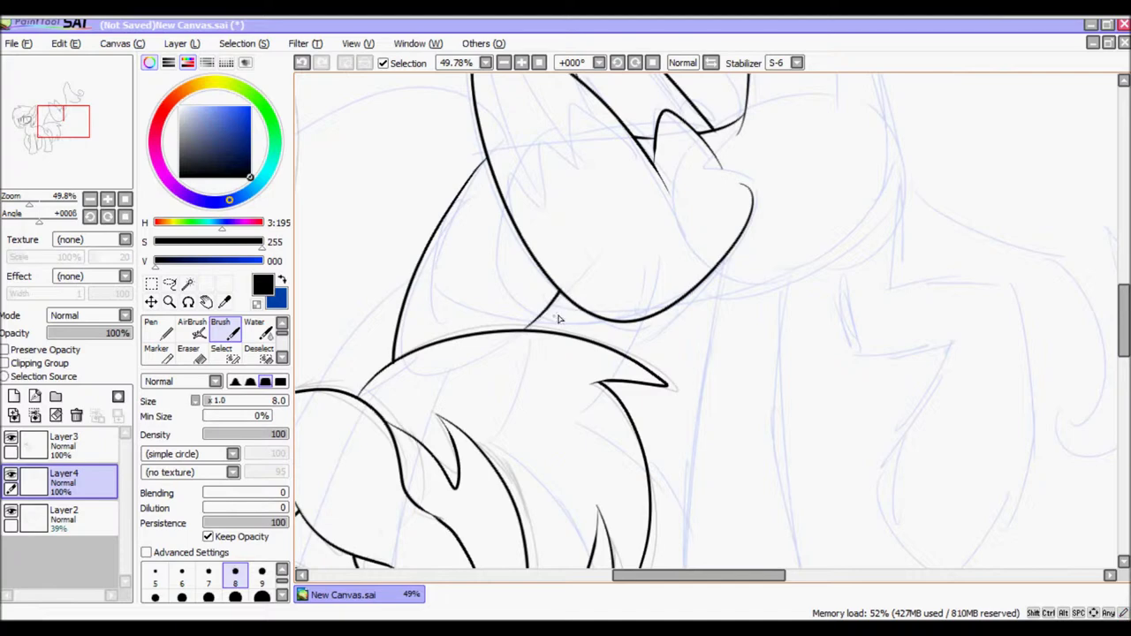
{"action": "left_click", "coordinate": [303, 69]}
Ink the front of the tall pony's neck down into the chest.
{"action": "left_click", "coordinate": [89, 110]}
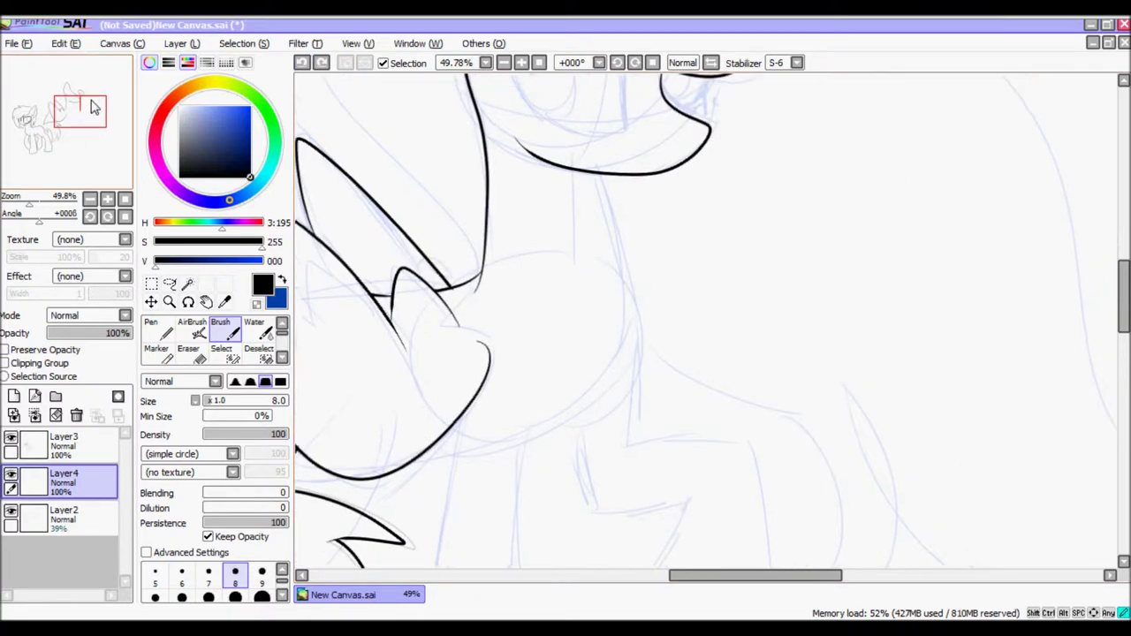
{"action": "mouse_move", "coordinate": [598, 182]}
{"action": "left_mouse_down"}
{"action": "mouse_move", "coordinate": [575, 438]}
{"action": "mouse_move", "coordinate": [521, 455]}
{"action": "left_mouse_up"}
{"action": "left_click", "coordinate": [95, 111]}
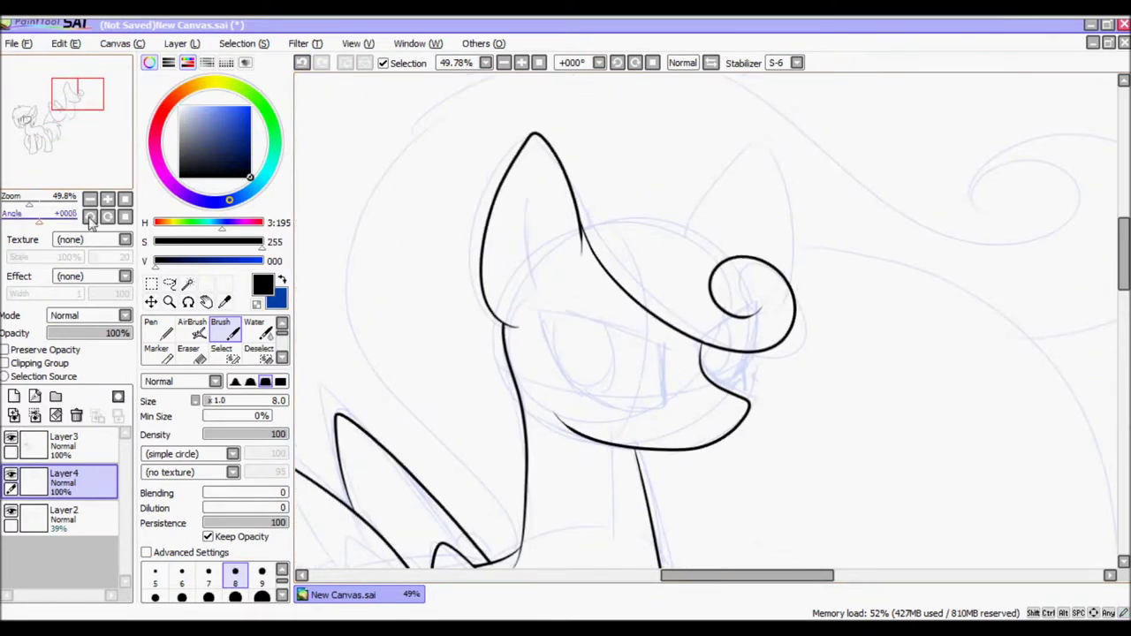
Ink the tall pony's standing front leg and the raised, bent front leg.
{"action": "scroll", "coordinate": [89, 110], "scroll_direction": "down", "scroll_amount": 3}
{"action": "scroll", "coordinate": [79, 142], "scroll_direction": "up", "scroll_amount": 2}
{"action": "mouse_move", "coordinate": [557, 187]}
{"action": "left_mouse_down"}
{"action": "mouse_move", "coordinate": [521, 490]}
{"action": "mouse_move", "coordinate": [566, 558]}
{"action": "mouse_move", "coordinate": [632, 482]}
{"action": "mouse_move", "coordinate": [594, 254]}
{"action": "mouse_move", "coordinate": [581, 351]}
{"action": "mouse_move", "coordinate": [631, 488]}
{"action": "left_mouse_up"}
{"action": "key", "text": "ctrl+z"}
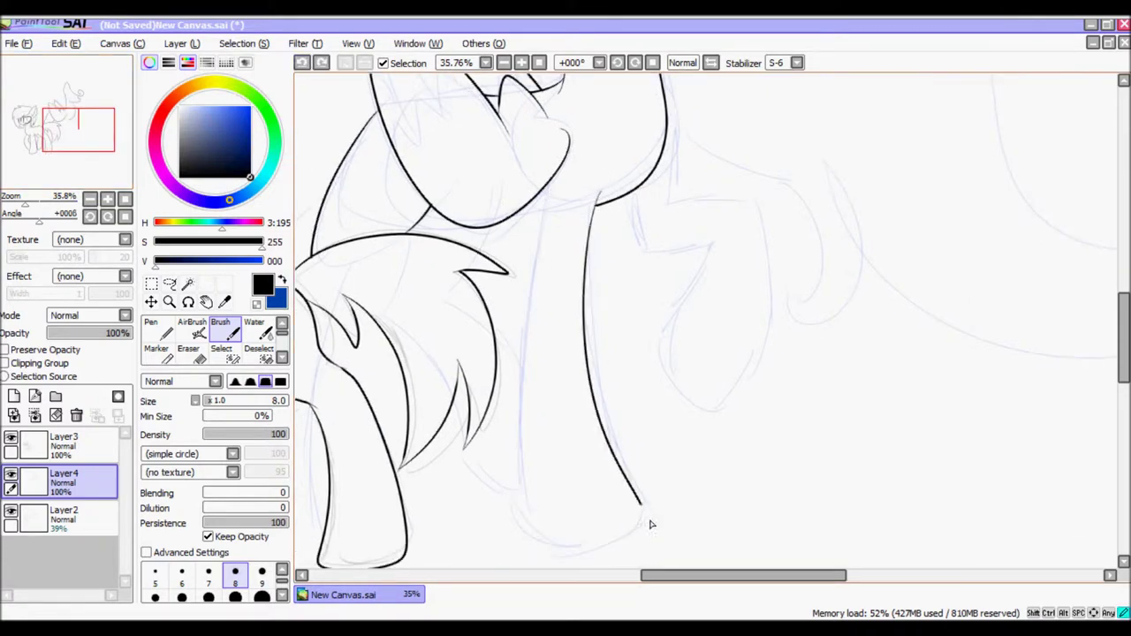
{"action": "mouse_move", "coordinate": [523, 533]}
{"action": "left_mouse_down"}
{"action": "mouse_move", "coordinate": [524, 317]}
{"action": "mouse_move", "coordinate": [571, 183]}
{"action": "left_mouse_up"}
{"action": "mouse_move", "coordinate": [738, 205]}
{"action": "left_mouse_down"}
{"action": "mouse_move", "coordinate": [775, 265]}
{"action": "mouse_move", "coordinate": [731, 415]}
{"action": "left_mouse_up"}
{"action": "left_click_drag", "start_coordinate": [668, 309], "coordinate": [712, 248]}
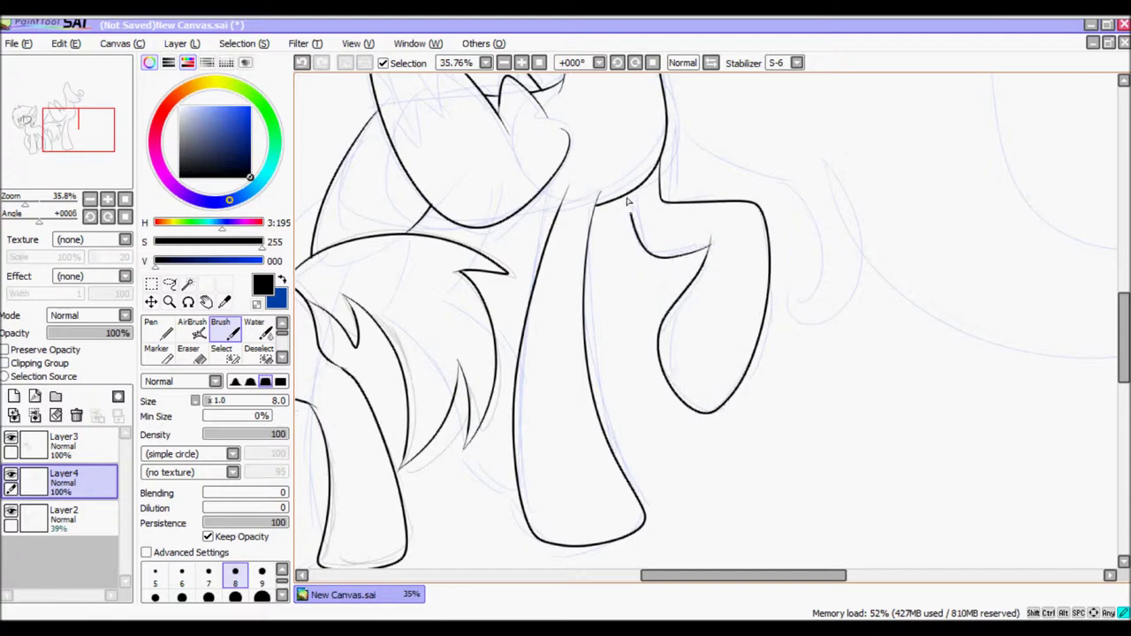
Ink the tall pony's belly and the parts of the hind legs showing behind the small pony.
{"action": "scroll", "coordinate": [320, 288], "scroll_direction": "left", "scroll_amount": 3}
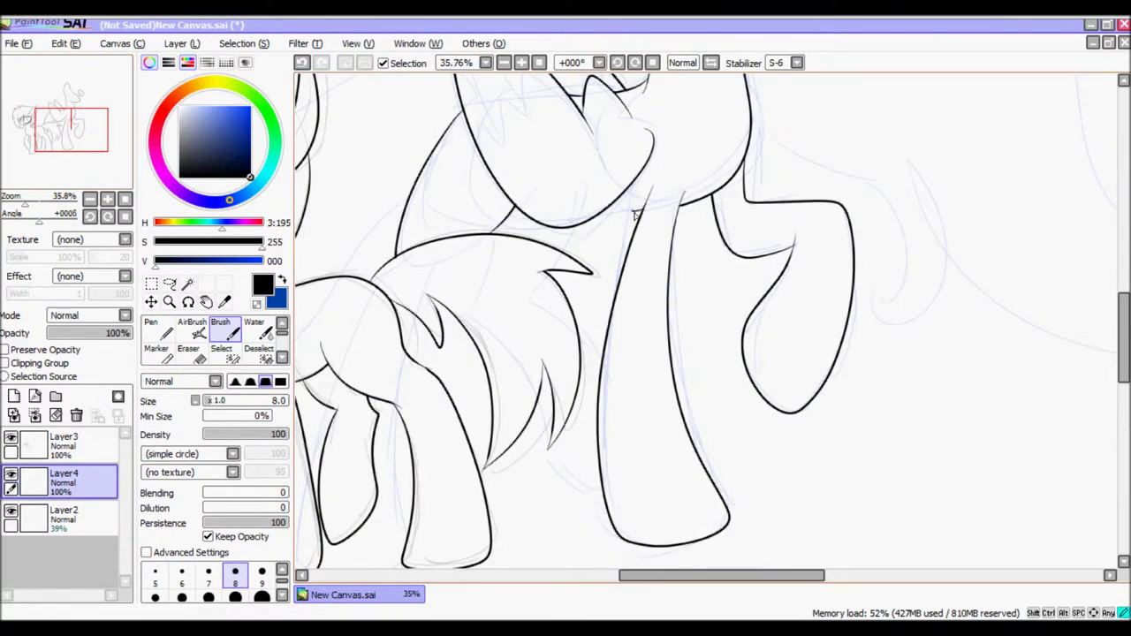
{"action": "scroll", "coordinate": [139, 163], "scroll_direction": "down", "scroll_amount": 3}
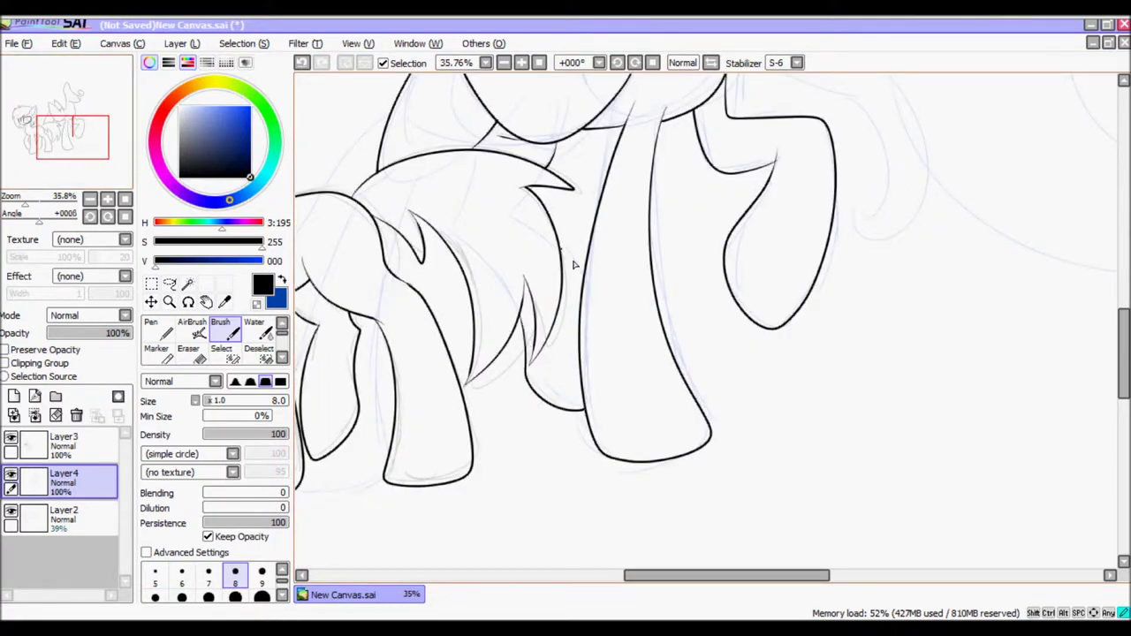
{"action": "left_click_drag", "start_coordinate": [55, 149], "coordinate": [46, 152]}
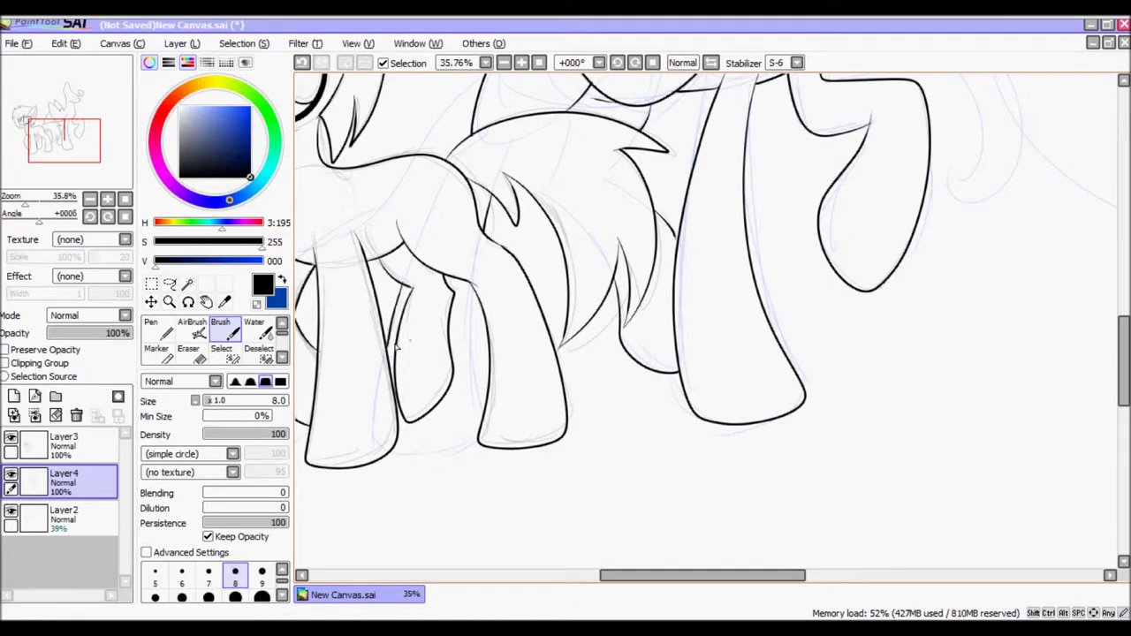
Ink the tall pony's long tail where it flows behind the small pony's head and body.
{"action": "left_click_drag", "start_coordinate": [121, 170], "coordinate": [109, 145]}
{"action": "left_click_drag", "start_coordinate": [669, 231], "coordinate": [558, 256]}
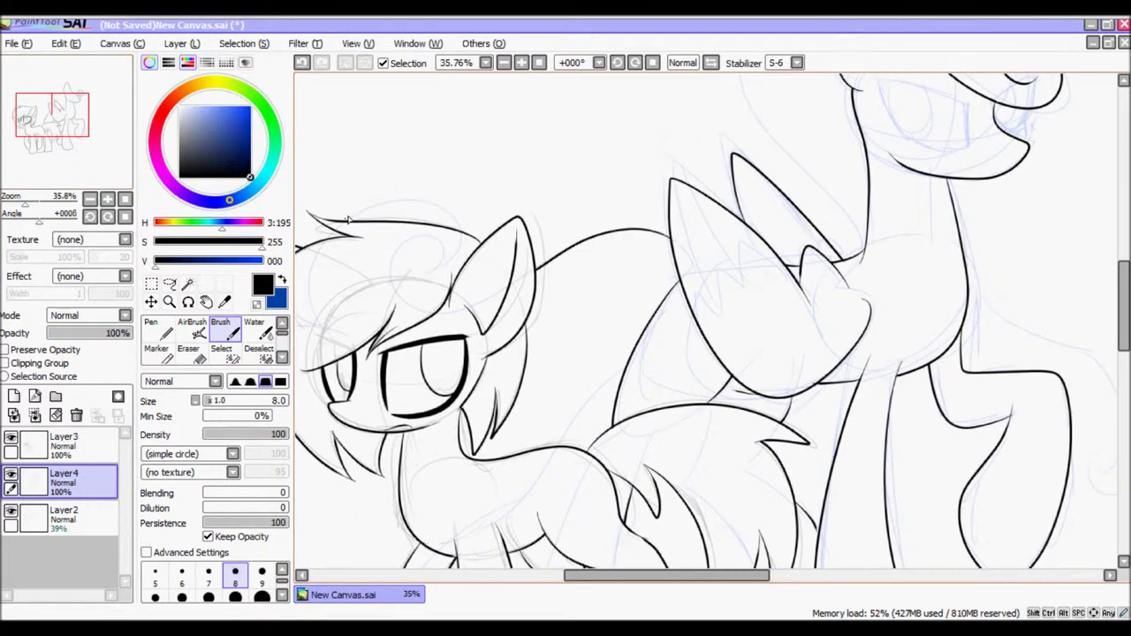
{"action": "left_click_drag", "start_coordinate": [63, 107], "coordinate": [56, 119]}
{"action": "mouse_move", "coordinate": [348, 183]}
{"action": "left_mouse_down"}
{"action": "mouse_move", "coordinate": [435, 195]}
{"action": "mouse_move", "coordinate": [410, 119]}
{"action": "mouse_move", "coordinate": [433, 114]}
{"action": "mouse_move", "coordinate": [409, 358]}
{"action": "mouse_move", "coordinate": [366, 468]}
{"action": "mouse_move", "coordinate": [536, 503]}
{"action": "mouse_move", "coordinate": [588, 308]}
{"action": "left_mouse_up"}
{"action": "left_click_drag", "start_coordinate": [82, 180], "coordinate": [73, 153]}
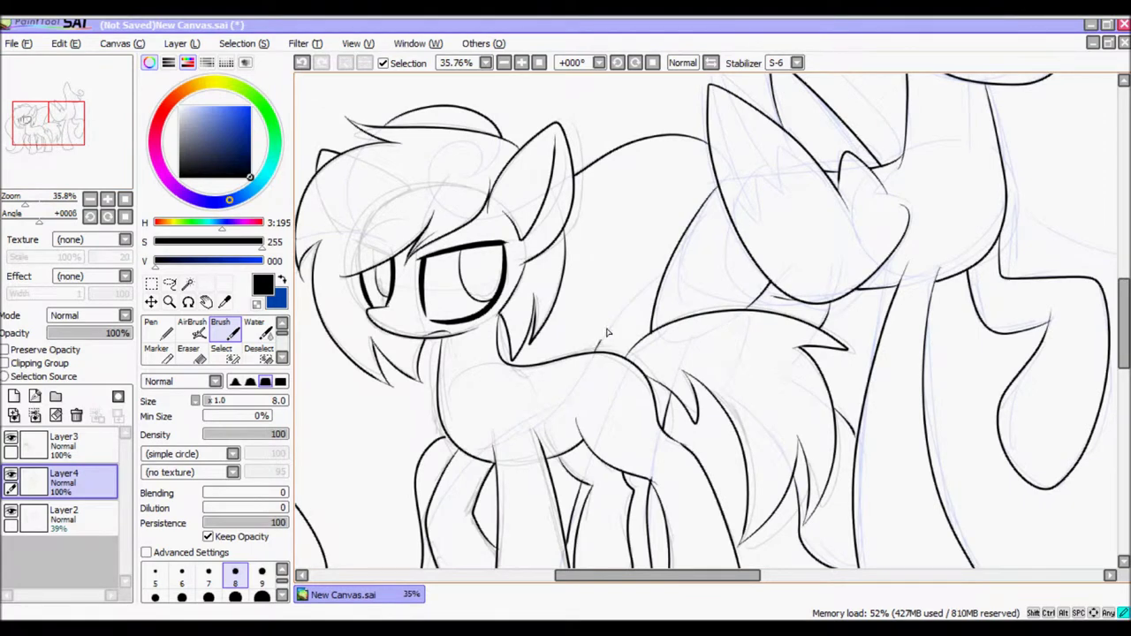
Ink the feather divisions and feather tips inside both of the tall pony's wings.
{"action": "left_click_drag", "start_coordinate": [673, 281], "coordinate": [454, 249]}
{"action": "left_click_drag", "start_coordinate": [558, 403], "coordinate": [591, 381]}
{"action": "left_click_drag", "start_coordinate": [494, 259], "coordinate": [575, 344]}
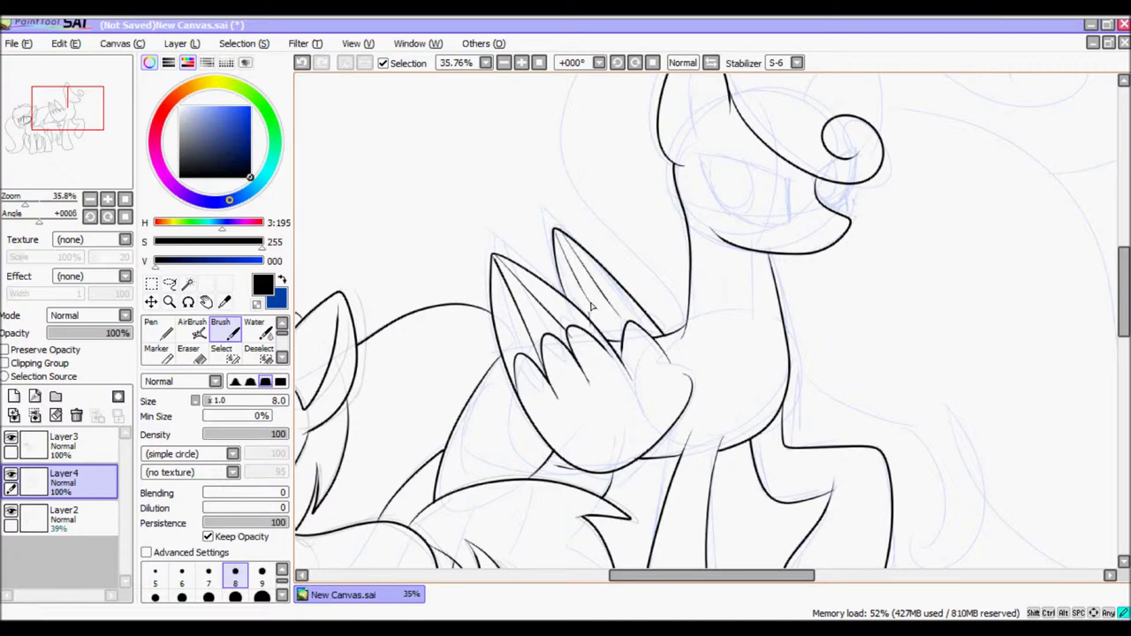
Ink the tall pony's flowing mane, from the sweeping upper curve to the curled lock below the neck, redrawing rejected strokes.
{"action": "left_click_drag", "start_coordinate": [89, 128], "coordinate": [104, 116]}
{"action": "mouse_move", "coordinate": [489, 482]}
{"action": "left_mouse_down"}
{"action": "mouse_move", "coordinate": [363, 305]}
{"action": "mouse_move", "coordinate": [663, 172]}
{"action": "mouse_move", "coordinate": [879, 216]}
{"action": "left_mouse_up"}
{"action": "key", "text": "ctrl+z"}
{"action": "mouse_move", "coordinate": [487, 482]}
{"action": "left_mouse_down"}
{"action": "mouse_move", "coordinate": [350, 263]}
{"action": "mouse_move", "coordinate": [630, 116]}
{"action": "mouse_move", "coordinate": [896, 270]}
{"action": "mouse_move", "coordinate": [873, 218]}
{"action": "mouse_move", "coordinate": [888, 215]}
{"action": "mouse_move", "coordinate": [993, 304]}
{"action": "mouse_move", "coordinate": [862, 346]}
{"action": "left_mouse_up"}
{"action": "mouse_move", "coordinate": [639, 550]}
{"action": "left_mouse_down"}
{"action": "mouse_move", "coordinate": [452, 308]}
{"action": "mouse_move", "coordinate": [427, 182]}
{"action": "mouse_move", "coordinate": [527, 320]}
{"action": "left_mouse_up"}
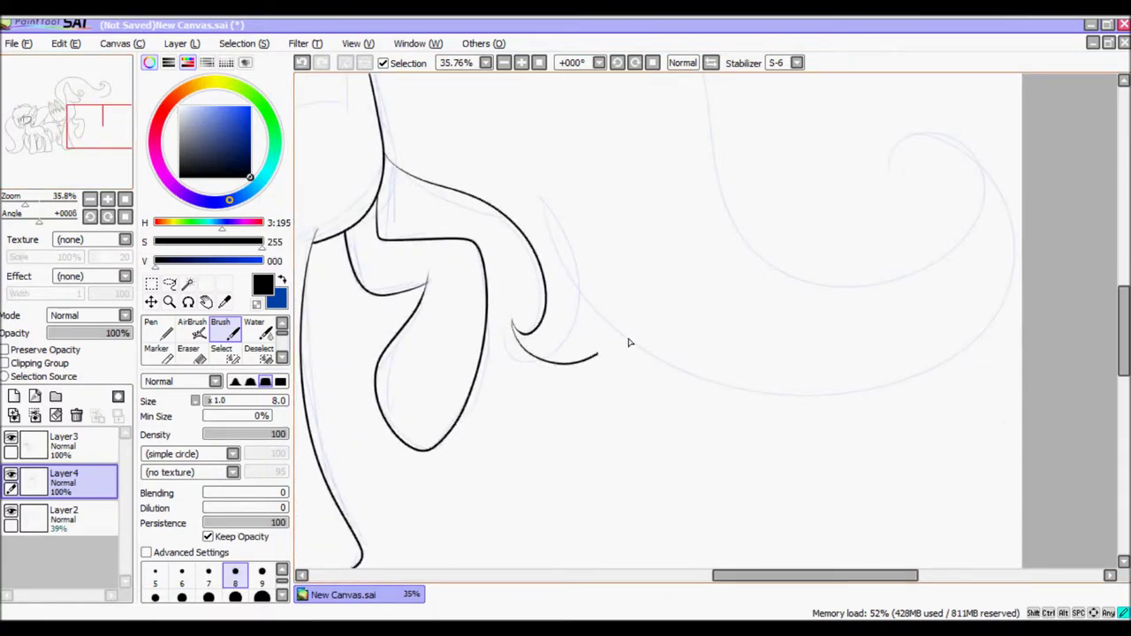
{"action": "left_click_drag", "start_coordinate": [379, 187], "coordinate": [495, 265]}
{"action": "scroll", "coordinate": [530, 265], "scroll_direction": "down", "scroll_amount": 2}
{"action": "mouse_move", "coordinate": [658, 114]}
{"action": "left_mouse_down"}
{"action": "mouse_move", "coordinate": [808, 382]}
{"action": "mouse_move", "coordinate": [856, 261]}
{"action": "left_mouse_up"}
{"action": "mouse_move", "coordinate": [623, 389]}
{"action": "left_mouse_down"}
{"action": "mouse_move", "coordinate": [887, 444]}
{"action": "mouse_move", "coordinate": [858, 253]}
{"action": "mouse_move", "coordinate": [859, 428]}
{"action": "mouse_move", "coordinate": [620, 398]}
{"action": "left_mouse_up"}
{"action": "left_click", "coordinate": [301, 64]}
Ink a thick outline around the tall pony's near eye with a larger brush size.
{"action": "mouse_move", "coordinate": [88, 133]}
{"action": "left_mouse_down"}
{"action": "mouse_move", "coordinate": [71, 122]}
{"action": "mouse_move", "coordinate": [55, 132]}
{"action": "mouse_move", "coordinate": [75, 110]}
{"action": "mouse_move", "coordinate": [69, 99]}
{"action": "left_mouse_up"}
{"action": "scroll", "coordinate": [78, 104], "scroll_direction": "up", "scroll_amount": 5}
{"action": "left_click", "coordinate": [262, 597]}
{"action": "mouse_move", "coordinate": [786, 482]}
{"action": "left_mouse_down"}
{"action": "mouse_move", "coordinate": [786, 285]}
{"action": "mouse_move", "coordinate": [353, 182]}
{"action": "left_mouse_up"}
{"action": "left_click", "coordinate": [302, 63]}
{"action": "mouse_move", "coordinate": [305, 152]}
{"action": "left_mouse_down"}
{"action": "mouse_move", "coordinate": [359, 154]}
{"action": "mouse_move", "coordinate": [757, 291]}
{"action": "mouse_move", "coordinate": [787, 285]}
{"action": "left_mouse_up"}
{"action": "left_click_drag", "start_coordinate": [382, 162], "coordinate": [773, 477]}
Set the brush size to 7 and ink the irises in the tall pony's eyes.
{"action": "mouse_move", "coordinate": [41, 204]}
{"action": "left_mouse_down"}
{"action": "mouse_move", "coordinate": [24, 210]}
{"action": "mouse_move", "coordinate": [37, 207]}
{"action": "left_mouse_up"}
{"action": "left_click_drag", "start_coordinate": [553, 226], "coordinate": [548, 332]}
{"action": "key", "text": "ctrl+z"}
{"action": "left_click", "coordinate": [210, 575]}
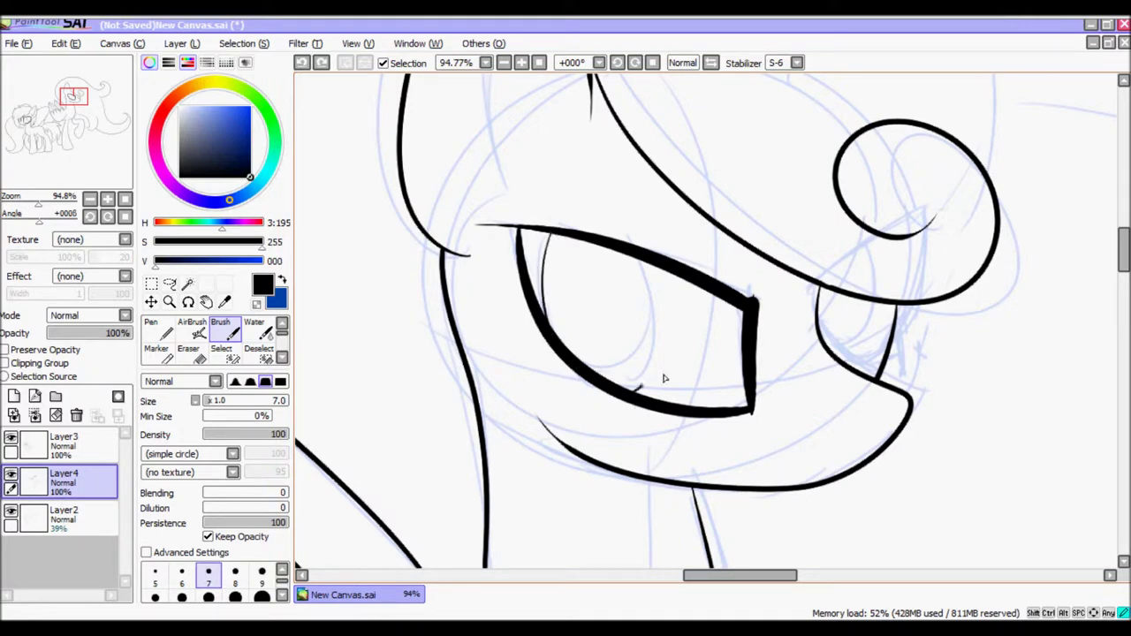
{"action": "left_click_drag", "start_coordinate": [640, 389], "coordinate": [648, 258]}
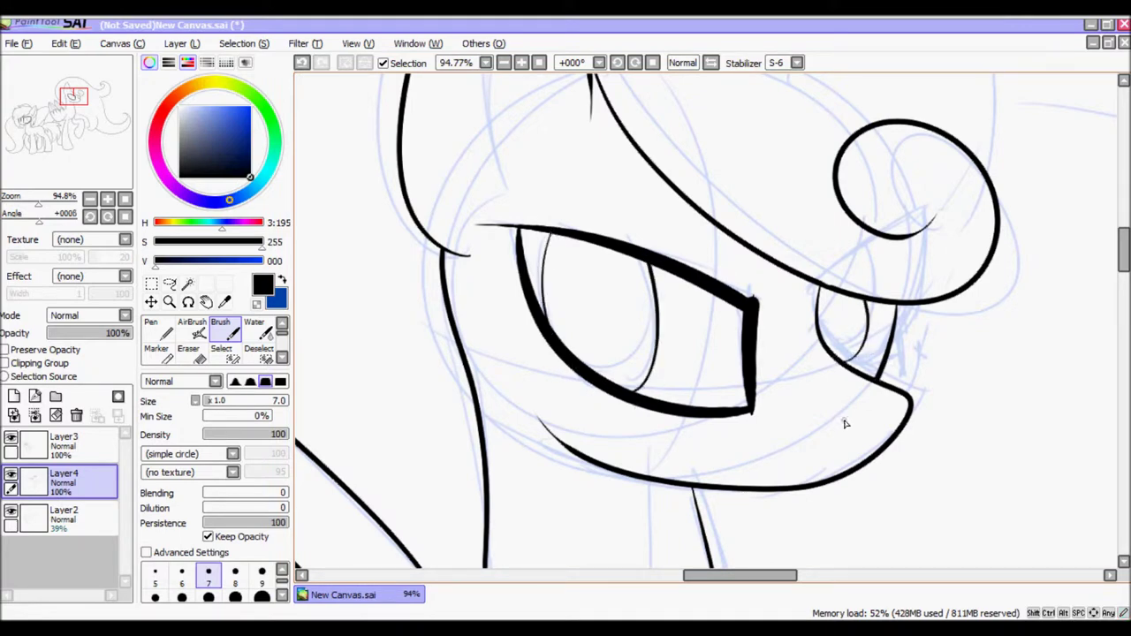
Merge Layer3 into Layer4 and hide the sketch on Layer2.
{"action": "left_click_drag", "start_coordinate": [38, 206], "coordinate": [5, 202]}
{"action": "left_click_drag", "start_coordinate": [62, 442], "coordinate": [77, 416]}
{"action": "left_click", "coordinate": [44, 487]}
{"action": "left_click", "coordinate": [11, 473]}
Set up the Pen at size 0.7 with stabilizer S-6 and make Layer4 active.
{"action": "left_click_drag", "start_coordinate": [47, 129], "coordinate": [80, 97]}
{"action": "key", "text": "n"}
{"action": "key", "text": "bracketleft"}
{"action": "left_click", "coordinate": [796, 63]}
{"action": "left_click", "coordinate": [776, 254]}
{"action": "left_click_drag", "start_coordinate": [24, 206], "coordinate": [40, 205]}
{"action": "left_click_drag", "start_coordinate": [76, 97], "coordinate": [55, 111]}
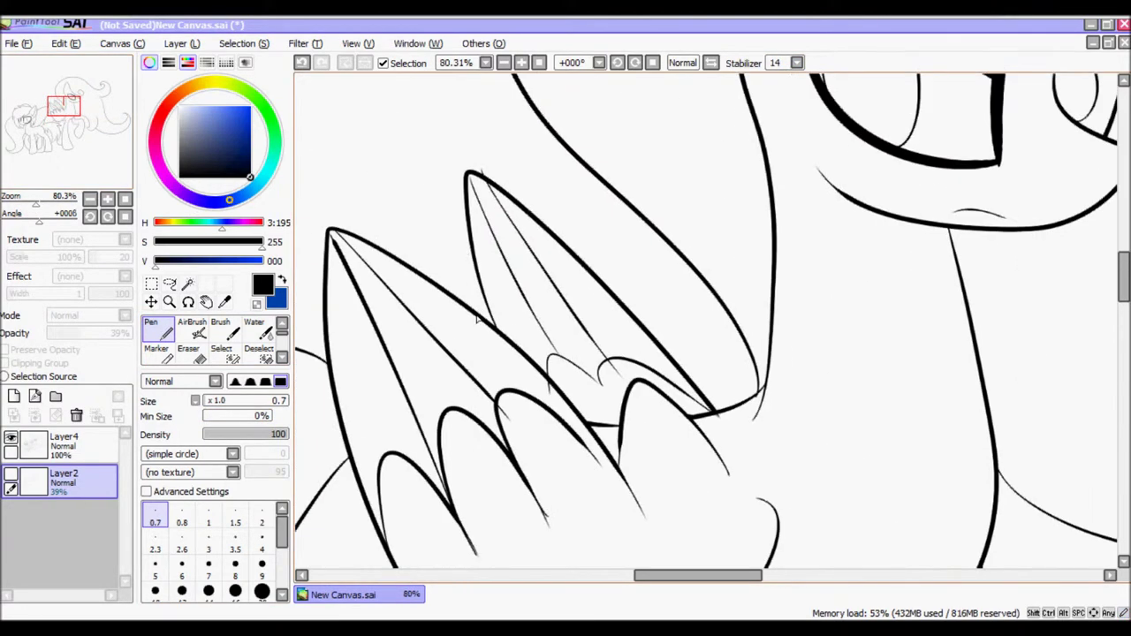
{"action": "left_click", "coordinate": [63, 442]}
{"action": "left_click", "coordinate": [301, 63]}
{"action": "left_click", "coordinate": [796, 63]}
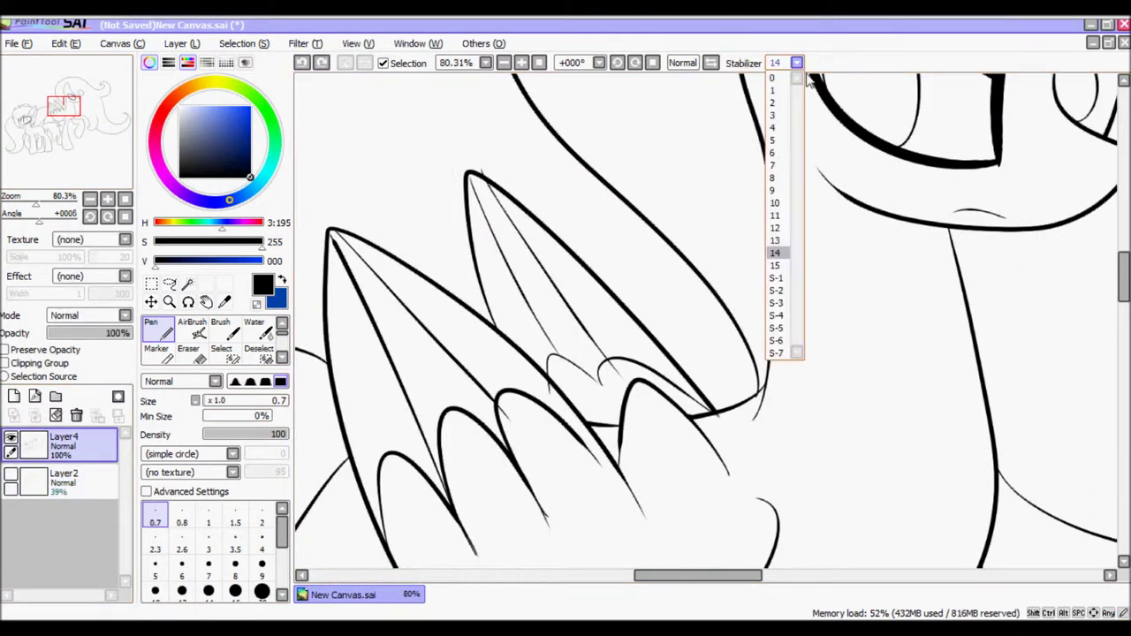
{"action": "left_click", "coordinate": [778, 351]}
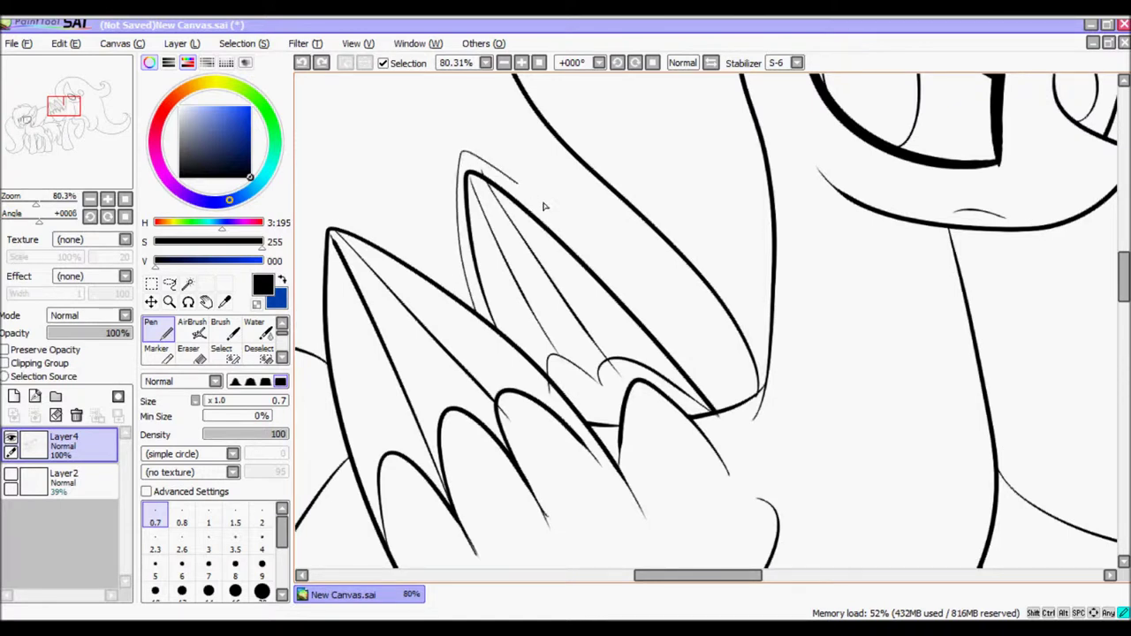
Trace a thin outer contour around the far wing and fill the gap with black using the Bucket to thicken the outline.
{"action": "key", "text": "ctrl+z"}
{"action": "left_click_drag", "start_coordinate": [459, 161], "coordinate": [735, 408]}
{"action": "scroll", "coordinate": [212, 336], "scroll_direction": "down", "scroll_amount": 1}
{"action": "left_click", "coordinate": [155, 352]}
{"action": "left_click", "coordinate": [461, 237]}
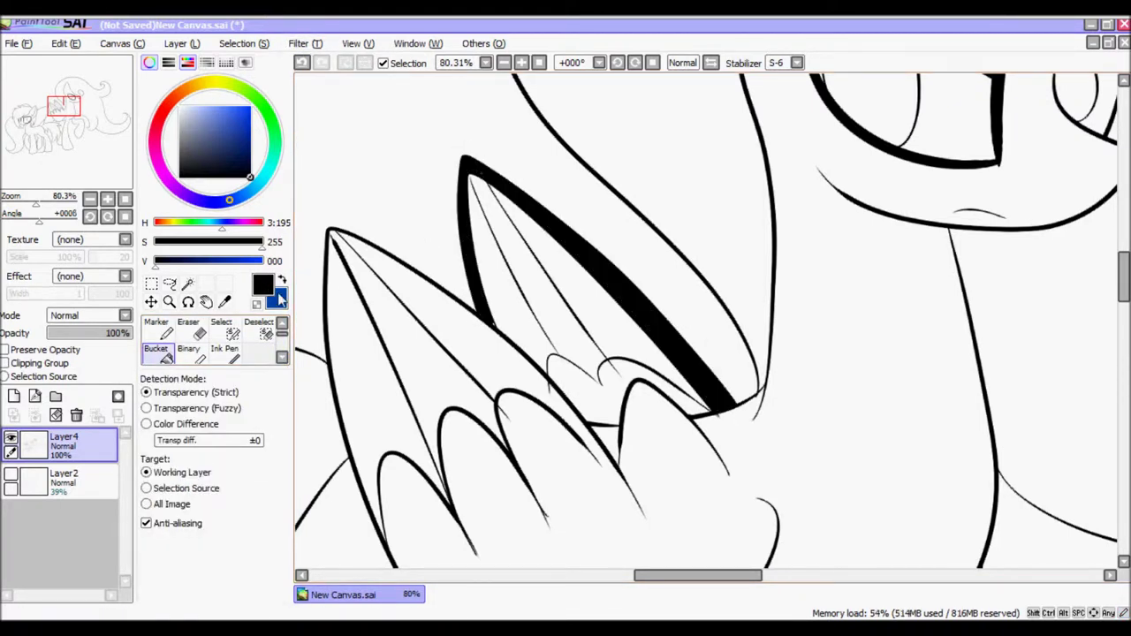
Trace a thin outer contour along the back arc of the tall pony's mane with the Pen and fill the gap with black using the Bucket.
{"action": "scroll", "coordinate": [212, 336], "scroll_direction": "up", "scroll_amount": 1}
{"action": "left_click", "coordinate": [155, 329]}
{"action": "scroll", "coordinate": [64, 106], "scroll_direction": "down", "scroll_amount": 2}
{"action": "left_click_drag", "start_coordinate": [64, 107], "coordinate": [80, 86]}
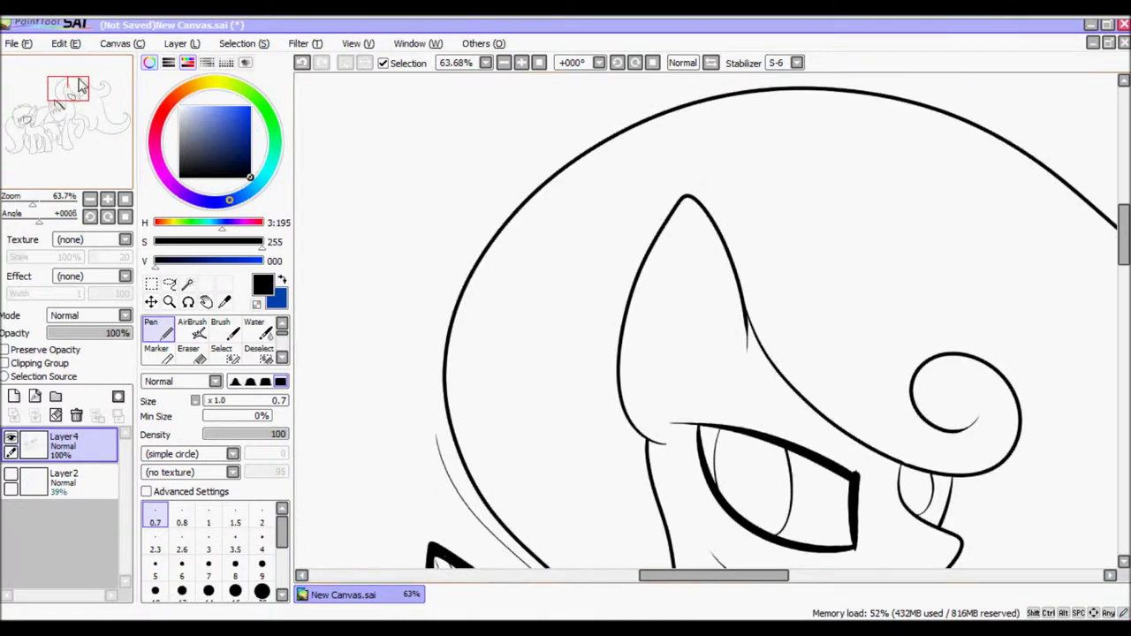
{"action": "key", "text": "ctrl+z"}
{"action": "mouse_move", "coordinate": [431, 419]}
{"action": "left_mouse_down"}
{"action": "mouse_move", "coordinate": [576, 131]}
{"action": "mouse_move", "coordinate": [875, 84]}
{"action": "left_mouse_up"}
{"action": "key", "text": "g"}
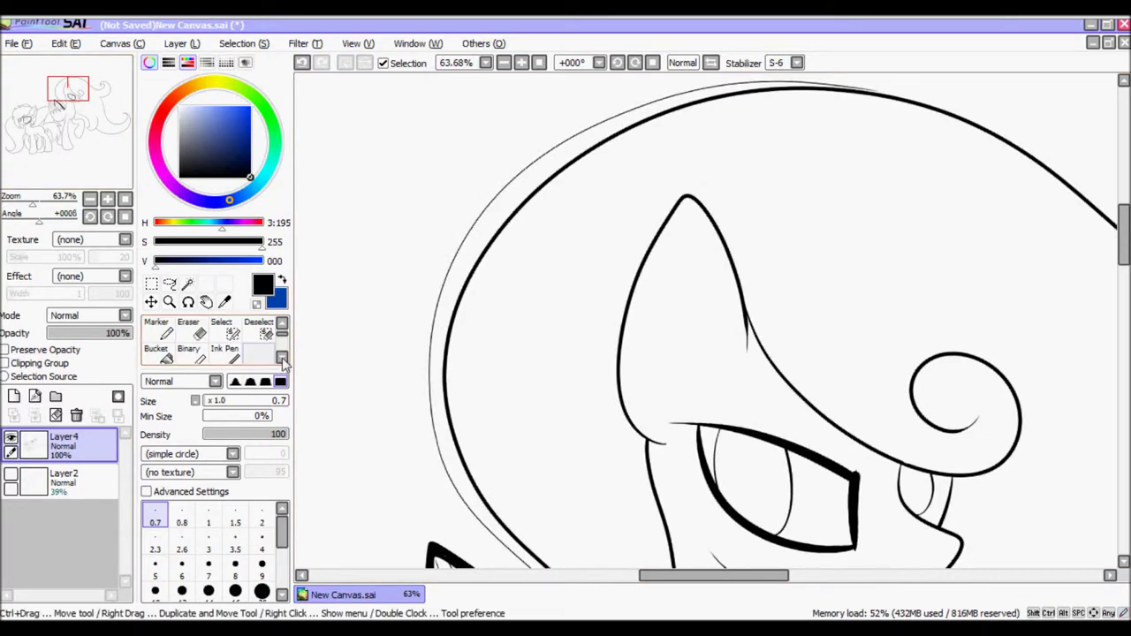
{"action": "left_click", "coordinate": [563, 169]}
Trace a thin contour above the mane's long top wave up to the curl and fill the gap with black.
{"action": "mouse_move", "coordinate": [85, 143]}
{"action": "left_mouse_down"}
{"action": "mouse_move", "coordinate": [66, 107]}
{"action": "mouse_move", "coordinate": [79, 86]}
{"action": "left_mouse_up"}
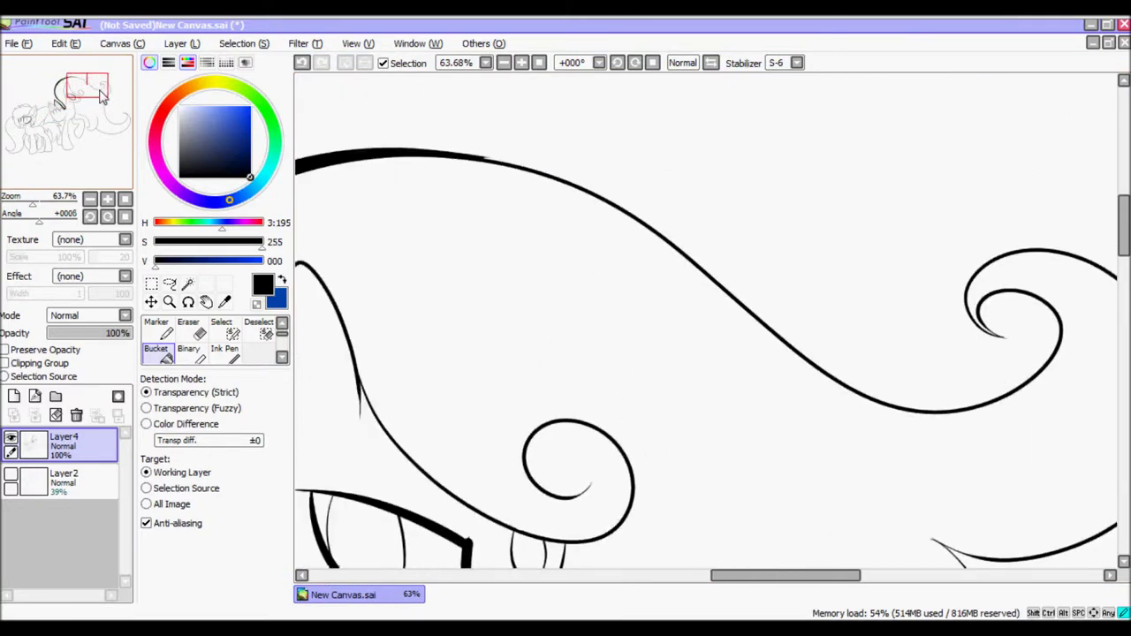
{"action": "left_click", "coordinate": [282, 324]}
{"action": "key", "text": "n"}
{"action": "left_click_drag", "start_coordinate": [657, 183], "coordinate": [974, 411]}
{"action": "key", "text": "ctrl+z"}
{"action": "mouse_move", "coordinate": [320, 141]}
{"action": "left_mouse_down"}
{"action": "mouse_move", "coordinate": [677, 172]}
{"action": "mouse_move", "coordinate": [1081, 362]}
{"action": "left_mouse_up"}
{"action": "key", "text": "ctrl+z"}
{"action": "mouse_move", "coordinate": [389, 131]}
{"action": "left_mouse_down"}
{"action": "mouse_move", "coordinate": [566, 141]}
{"action": "mouse_move", "coordinate": [905, 380]}
{"action": "mouse_move", "coordinate": [1025, 388]}
{"action": "left_mouse_up"}
{"action": "left_click", "coordinate": [281, 357]}
{"action": "left_click", "coordinate": [165, 355]}
{"action": "left_click", "coordinate": [478, 135]}
Erase the overshooting contour end at the base of the mane curl and thicken the line there with the Pen at size 9.
{"action": "key", "text": "e"}
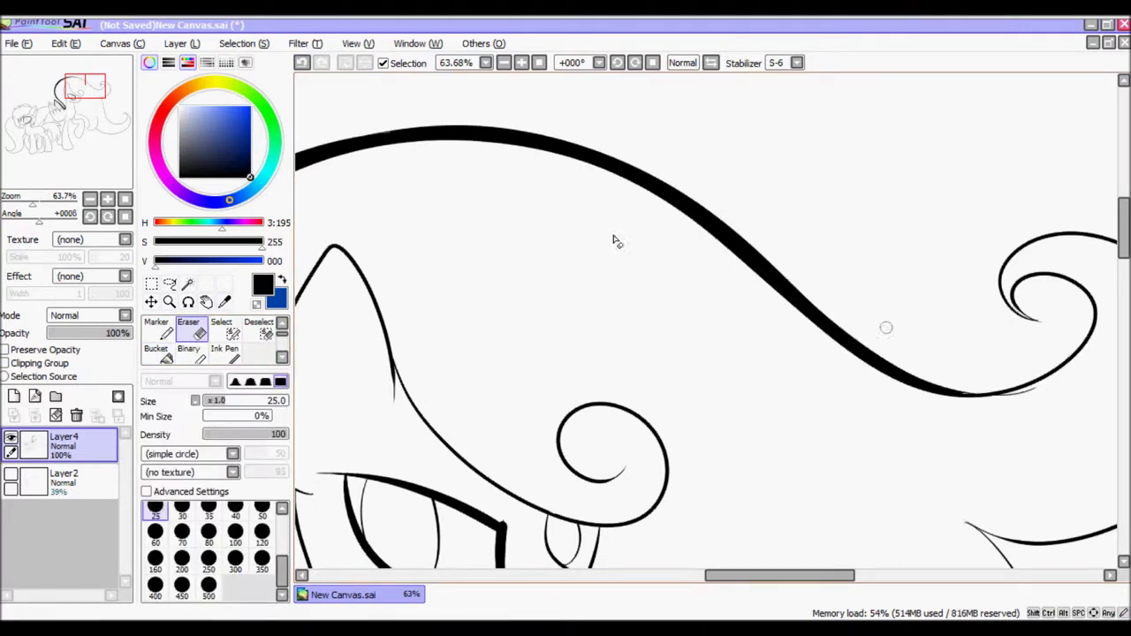
{"action": "left_click_drag", "start_coordinate": [619, 371], "coordinate": [160, 420]}
{"action": "key", "text": "n"}
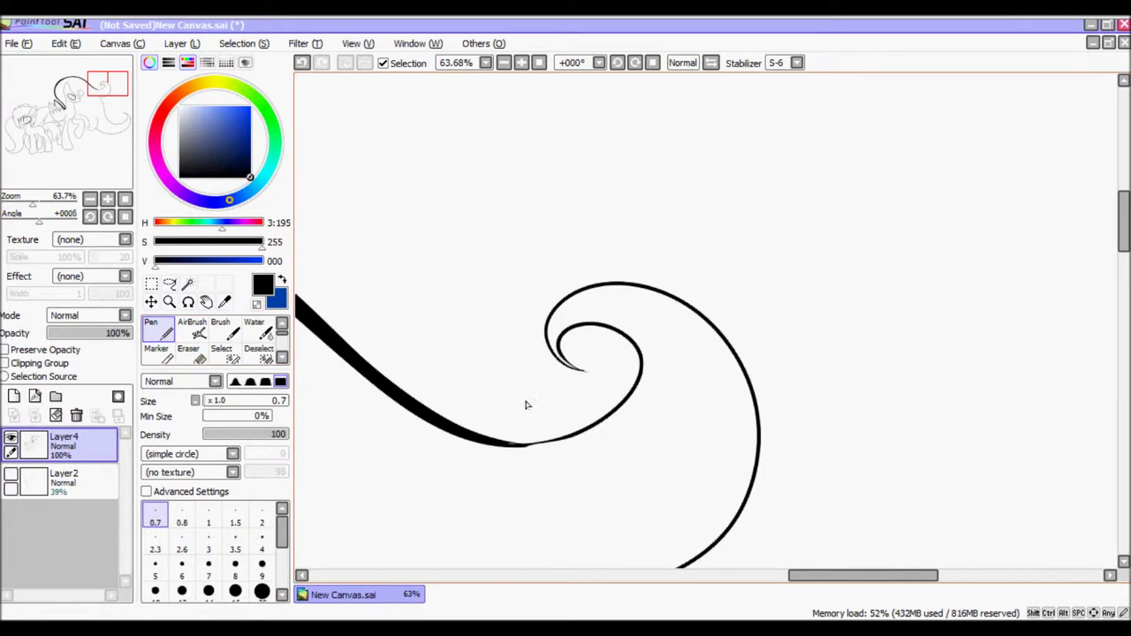
{"action": "key", "text": "ctrl+z"}
{"action": "key", "text": "bracketright"}
{"action": "key", "text": "bracketright"}
{"action": "key", "text": "bracketright"}
{"action": "key", "text": "bracketright"}
{"action": "key", "text": "bracketright"}
{"action": "key", "text": "bracketright"}
{"action": "key", "text": "bracketright"}
{"action": "key", "text": "bracketright"}
{"action": "key", "text": "bracketright"}
{"action": "key", "text": "bracketright"}
{"action": "key", "text": "bracketright"}
{"action": "key", "text": "bracketright"}
{"action": "key", "text": "bracketright"}
{"action": "key", "text": "bracketright"}
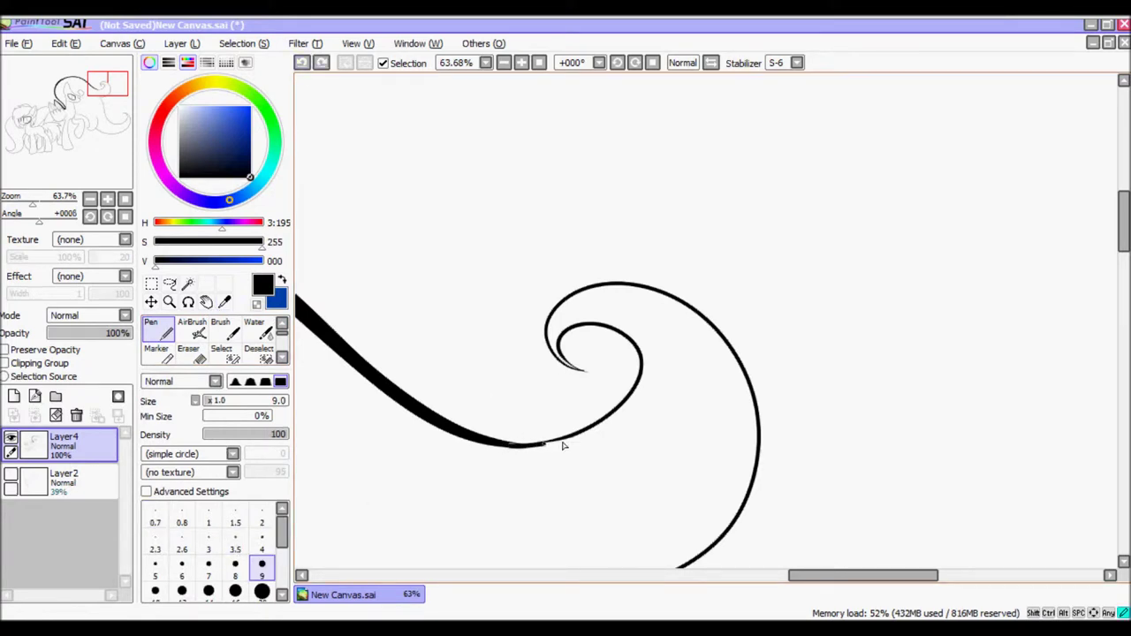
{"action": "left_click_drag", "start_coordinate": [543, 446], "coordinate": [594, 428]}
Trace a thin contour inside the mane curl's spiral with the Pen at size 0.7, fill it with black and trim the line below.
{"action": "left_click", "coordinate": [155, 522]}
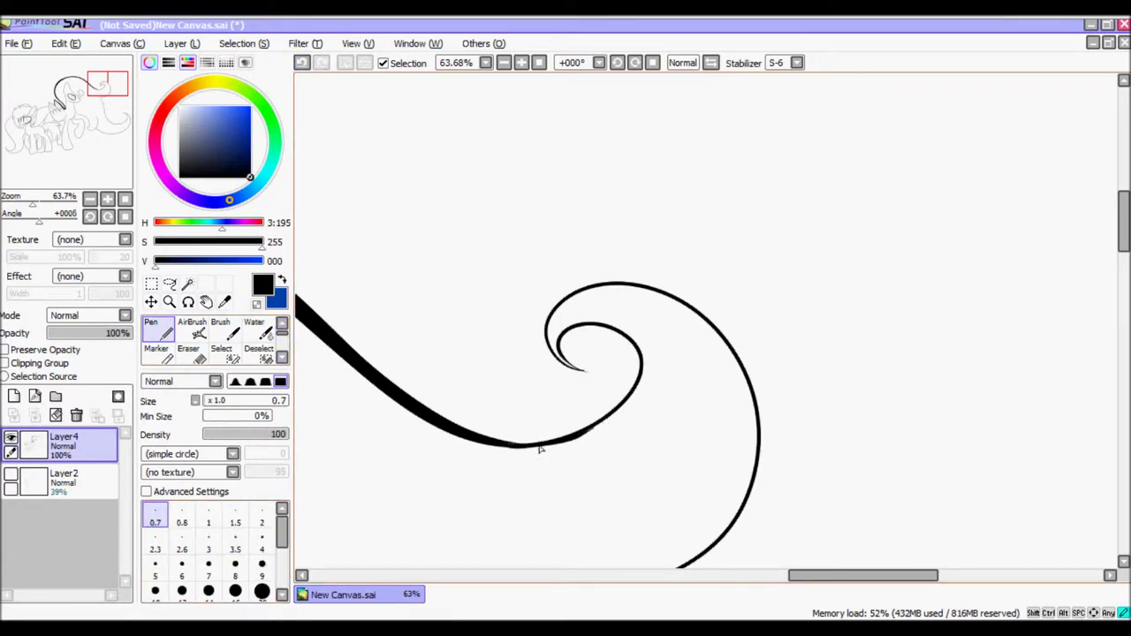
{"action": "scroll", "coordinate": [249, 362], "scroll_direction": "down", "scroll_amount": 1}
{"action": "left_click", "coordinate": [156, 354]}
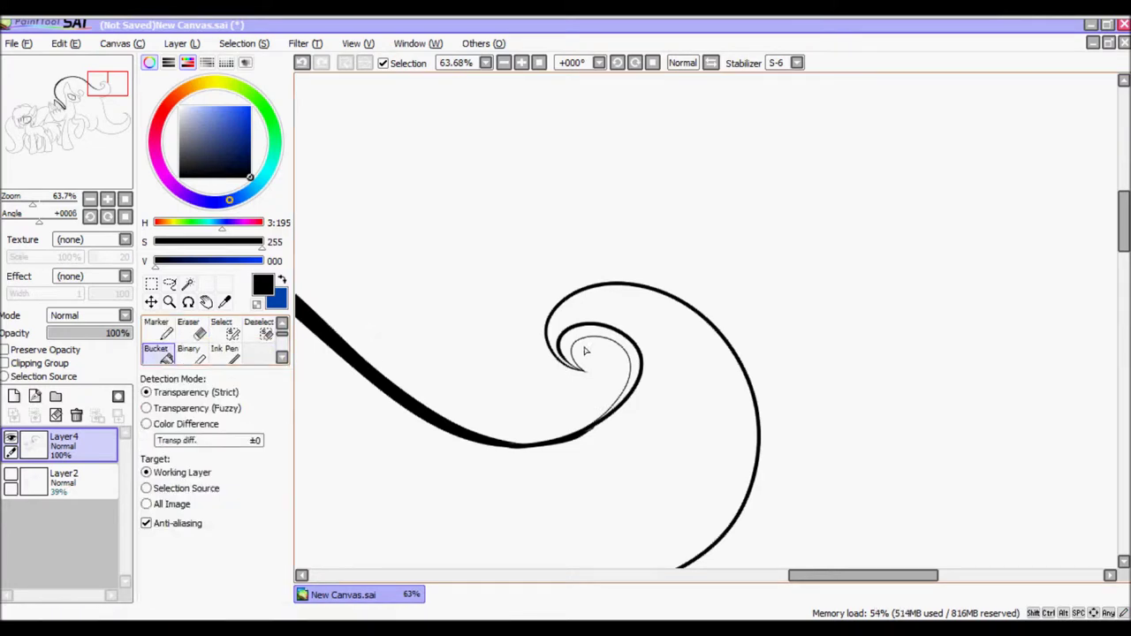
{"action": "left_click", "coordinate": [588, 351]}
{"action": "key", "text": "e"}
{"action": "left_click_drag", "start_coordinate": [597, 432], "coordinate": [527, 447]}
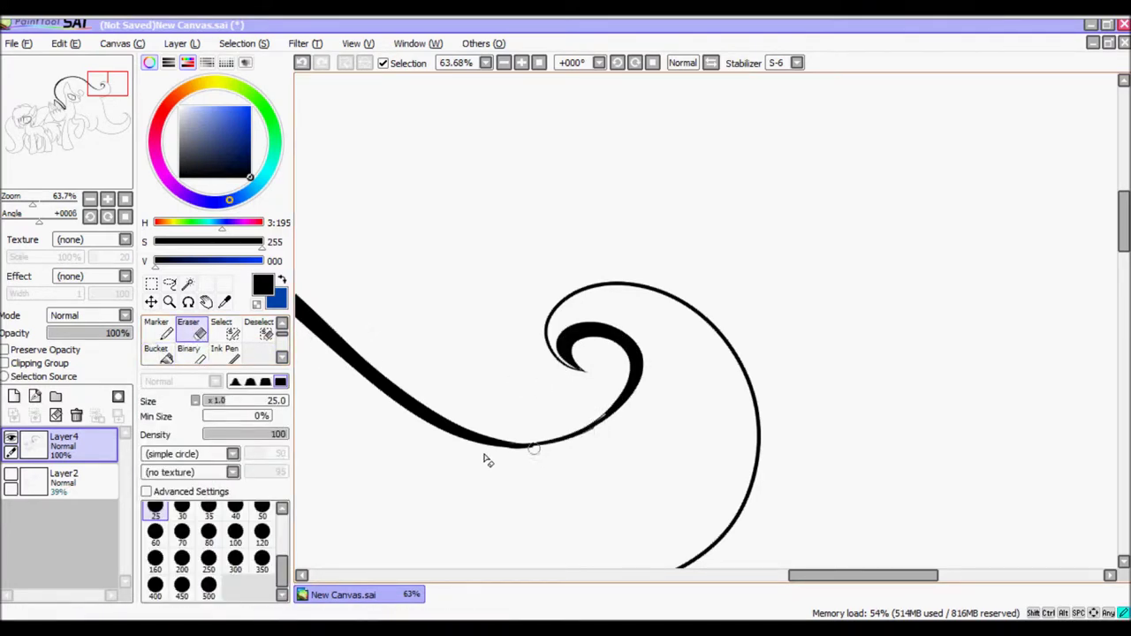
Thicken and smooth the lower outer curve of the mane curl with the Brush at size 9.
{"action": "key", "text": "b"}
{"action": "key", "text": "bracketright"}
{"action": "key", "text": "bracketright"}
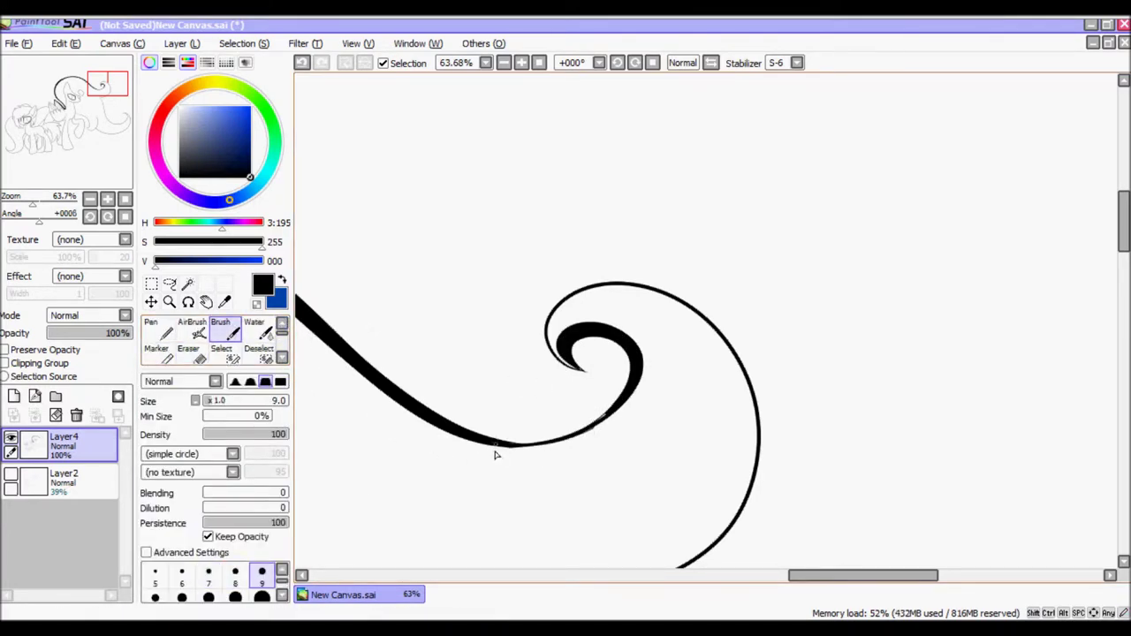
{"action": "left_click_drag", "start_coordinate": [595, 441], "coordinate": [654, 345]}
{"action": "key", "text": "ctrl+z"}
{"action": "scroll", "coordinate": [449, 343], "scroll_direction": "up", "scroll_amount": 5}
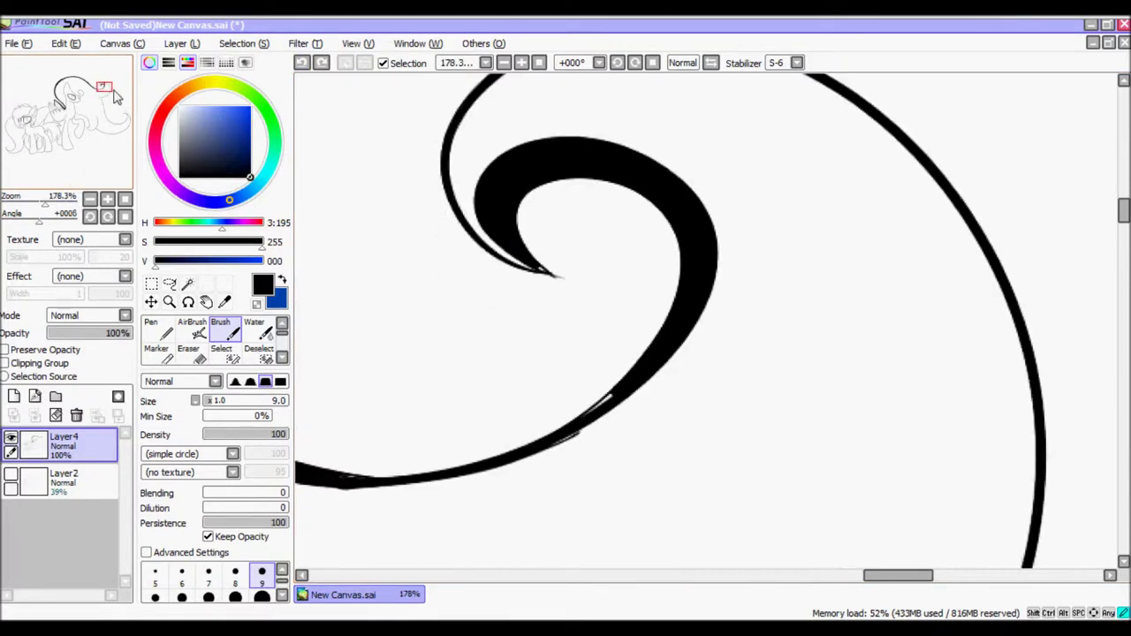
{"action": "mouse_move", "coordinate": [450, 343]}
{"action": "left_mouse_down"}
{"action": "mouse_move", "coordinate": [757, 274]}
{"action": "mouse_move", "coordinate": [746, 260]}
{"action": "left_mouse_up"}
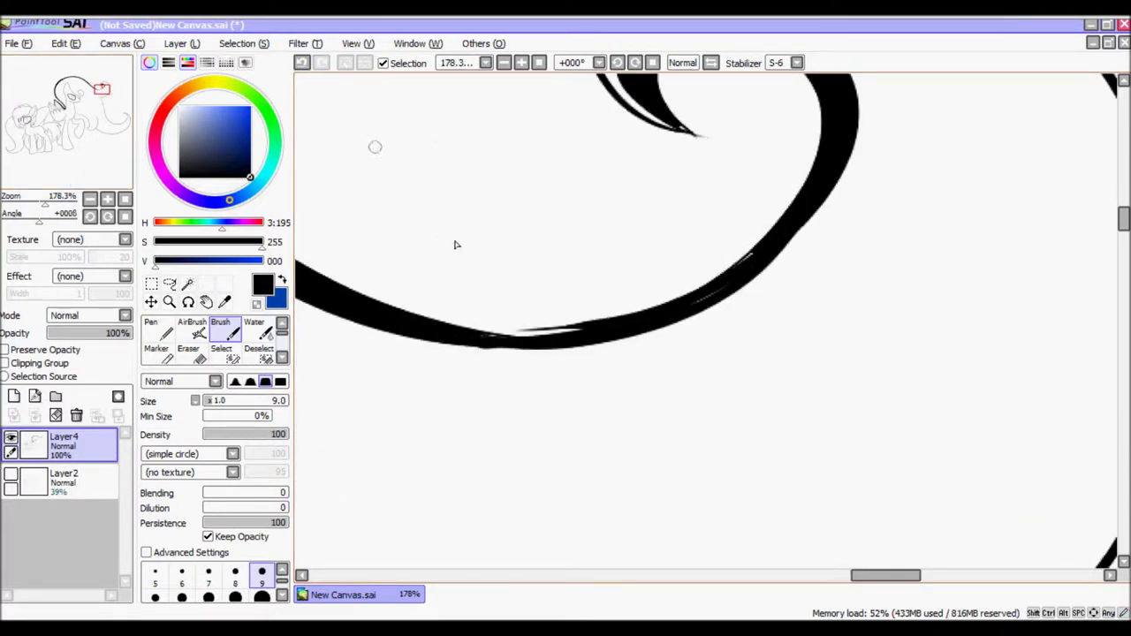
{"action": "left_click_drag", "start_coordinate": [475, 336], "coordinate": [459, 333]}
{"action": "mouse_move", "coordinate": [489, 351]}
{"action": "left_mouse_down"}
{"action": "mouse_move", "coordinate": [646, 339]}
{"action": "mouse_move", "coordinate": [795, 252]}
{"action": "mouse_move", "coordinate": [854, 82]}
{"action": "left_mouse_up"}
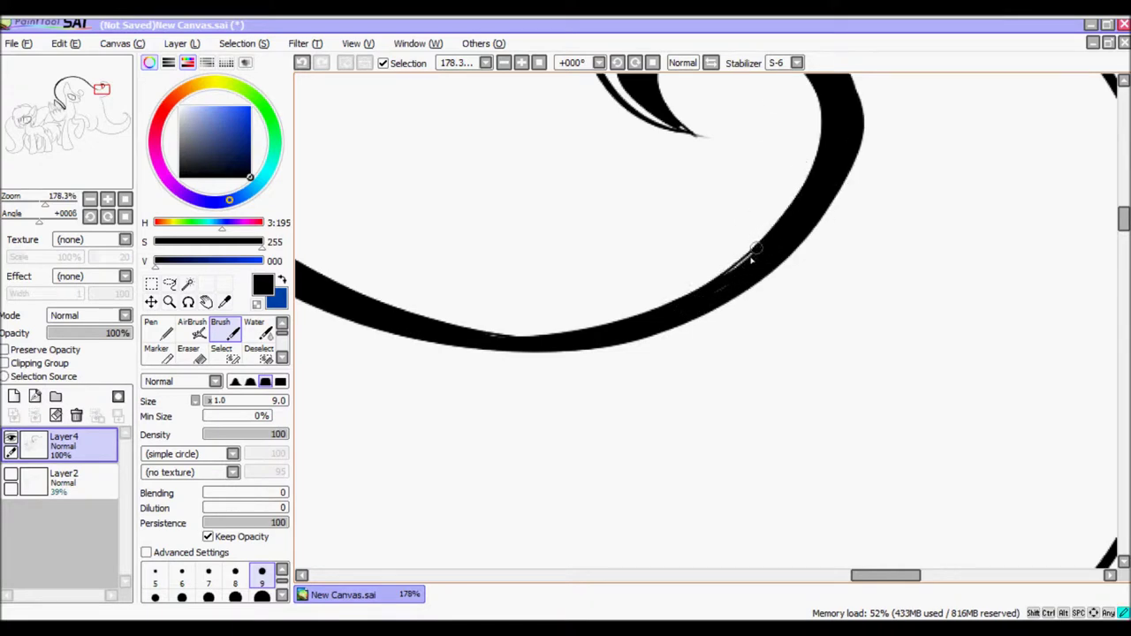
Trace a thin contour around the large outer curl of the mane with the Pen at size 0.7 and fill the gap with black.
{"action": "left_click", "coordinate": [157, 329]}
{"action": "scroll", "coordinate": [422, 312], "scroll_direction": "up", "scroll_amount": 5}
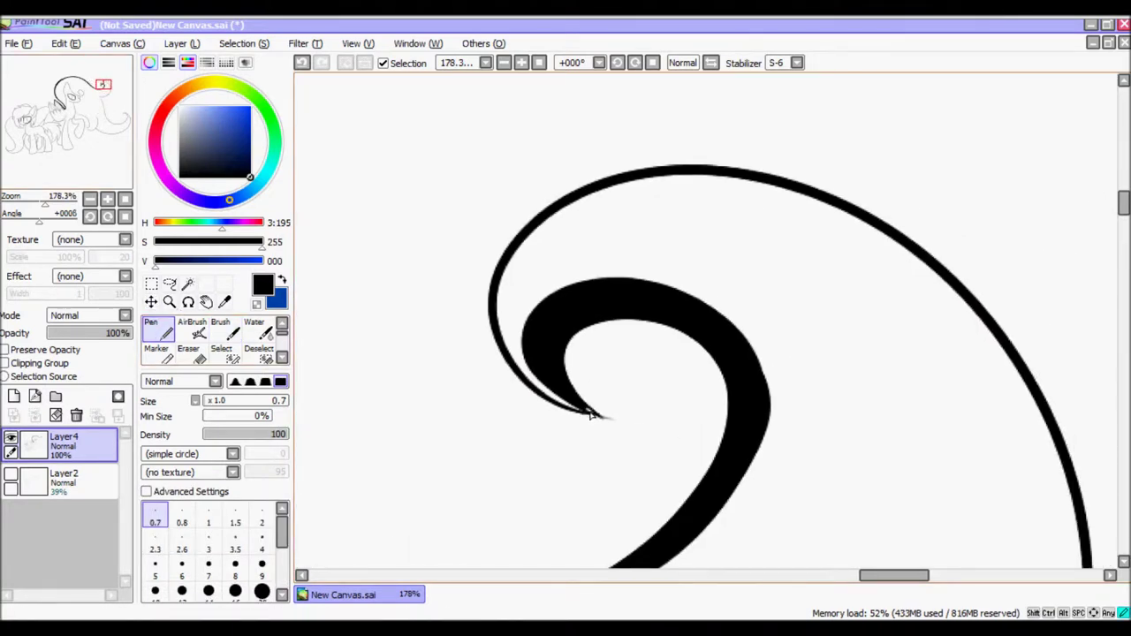
{"action": "scroll", "coordinate": [31, 200], "scroll_direction": "down", "scroll_amount": 6}
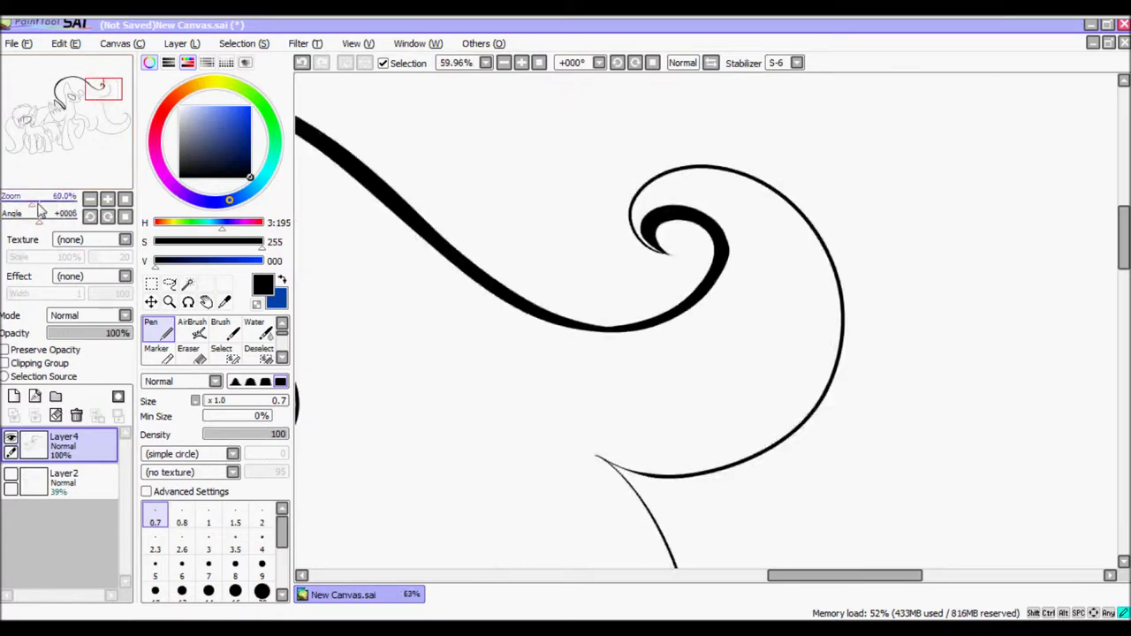
{"action": "left_click_drag", "start_coordinate": [757, 284], "coordinate": [665, 265]}
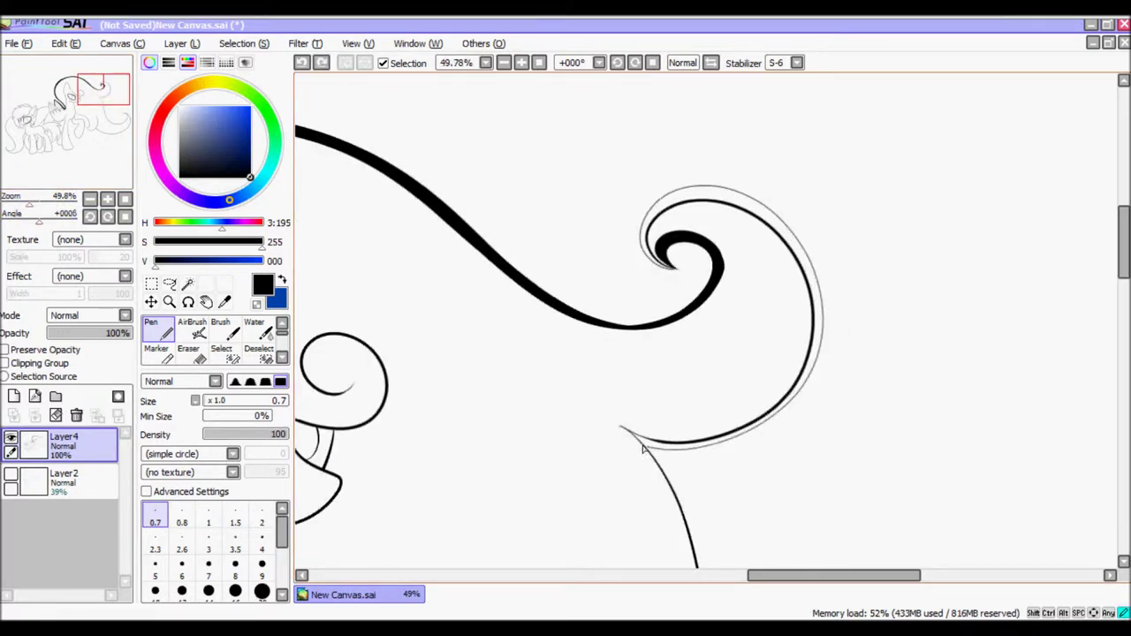
{"action": "scroll", "coordinate": [245, 353], "scroll_direction": "down", "scroll_amount": 1}
{"action": "left_click", "coordinate": [156, 354]}
{"action": "left_click", "coordinate": [649, 218]}
Trace a thin contour along the long hair strand descending from the outer curl to its upturned tip and fill the gap with black.
{"action": "mouse_move", "coordinate": [69, 135]}
{"action": "left_mouse_down"}
{"action": "mouse_move", "coordinate": [79, 152]}
{"action": "mouse_move", "coordinate": [84, 141]}
{"action": "left_mouse_up"}
{"action": "scroll", "coordinate": [212, 341], "scroll_direction": "up", "scroll_amount": 1}
{"action": "left_click", "coordinate": [156, 329]}
{"action": "left_click_drag", "start_coordinate": [384, 155], "coordinate": [505, 486]}
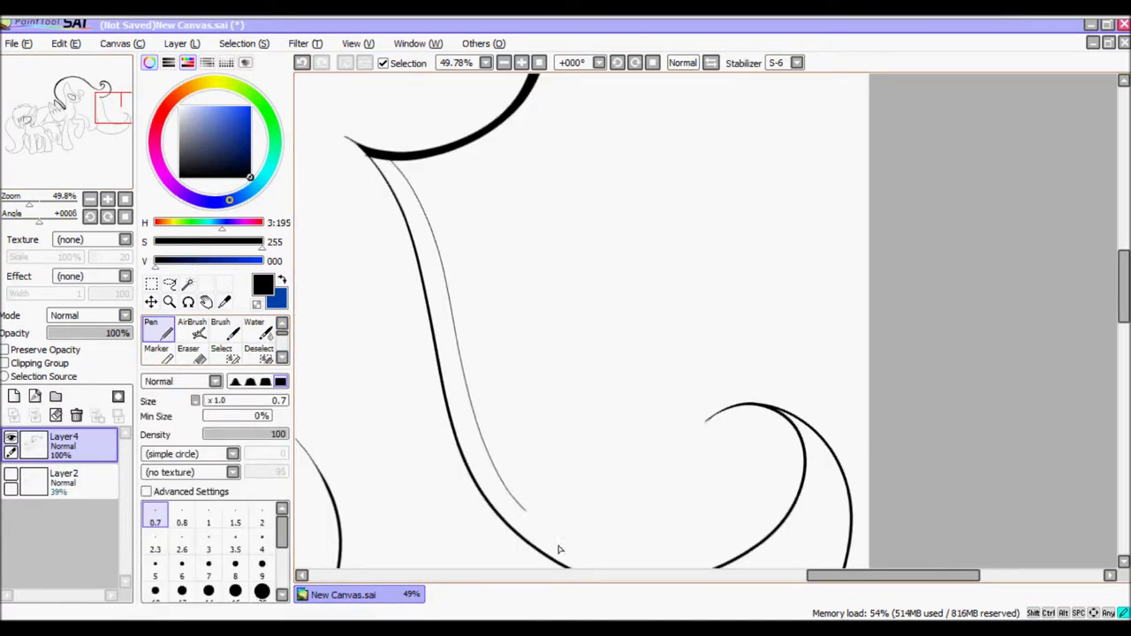
{"action": "left_click", "coordinate": [244, 43]}
{"action": "left_click", "coordinate": [910, 177]}
{"action": "key", "text": "ctrl+z"}
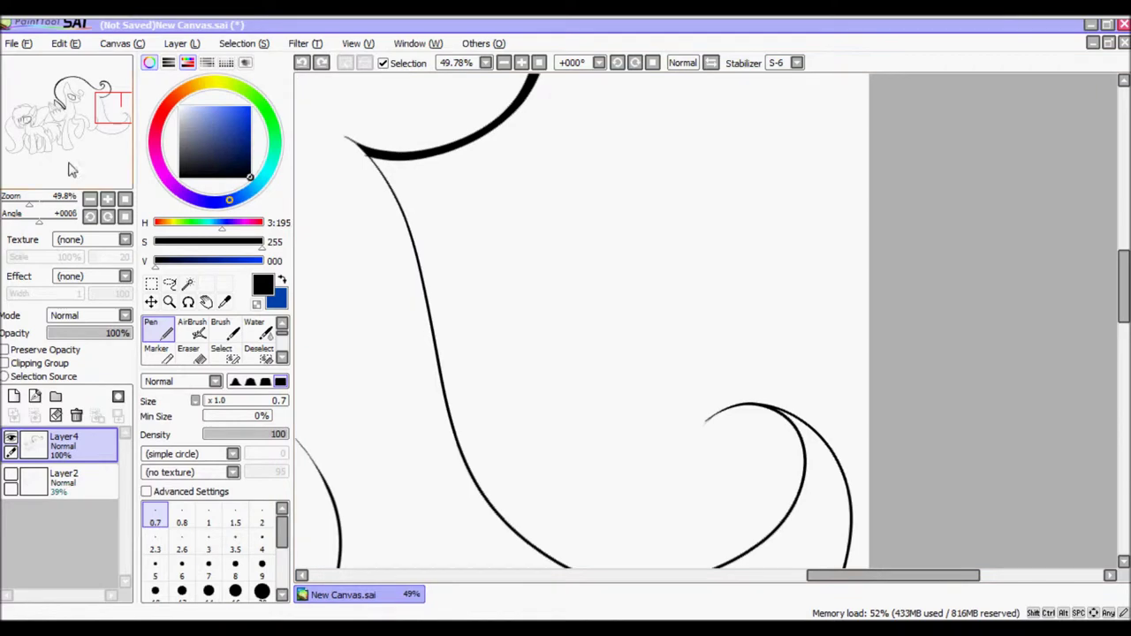
{"action": "scroll", "coordinate": [70, 183], "scroll_direction": "down", "scroll_amount": 1}
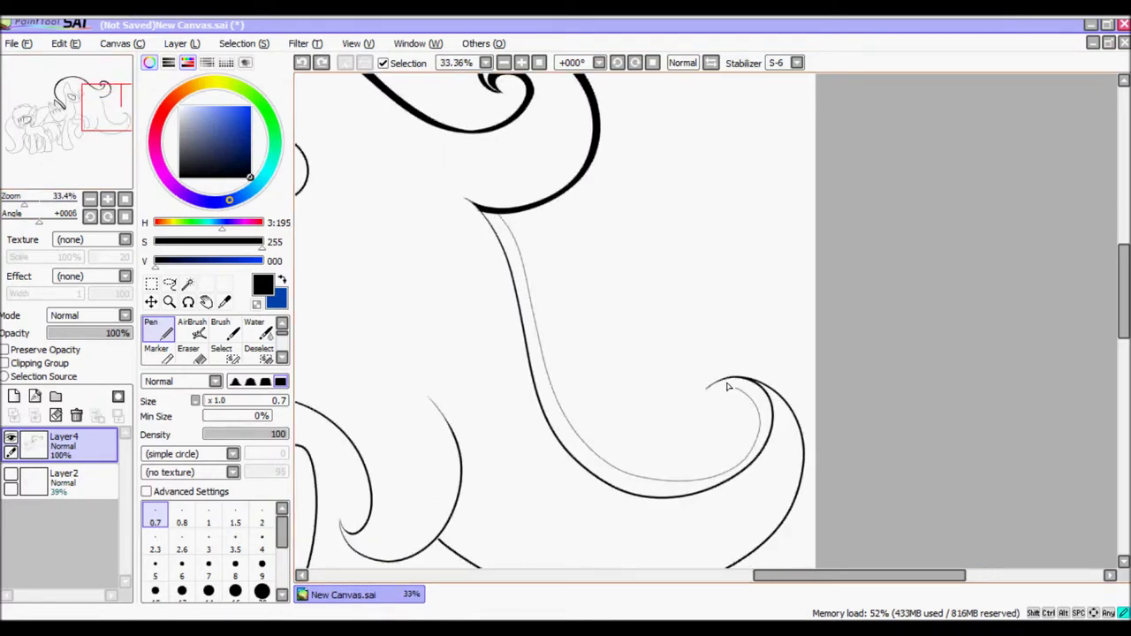
{"action": "scroll", "coordinate": [265, 354], "scroll_direction": "down", "scroll_amount": 1}
{"action": "left_click", "coordinate": [155, 354]}
{"action": "left_click", "coordinate": [522, 300]}
Trace a thin outer contour beneath the bottom sweep of the hair up to its curled end and fill the gap with black.
{"action": "left_click_drag", "start_coordinate": [89, 115], "coordinate": [113, 117]}
{"action": "scroll", "coordinate": [40, 212], "scroll_direction": "up", "scroll_amount": 2}
{"action": "key", "text": "n"}
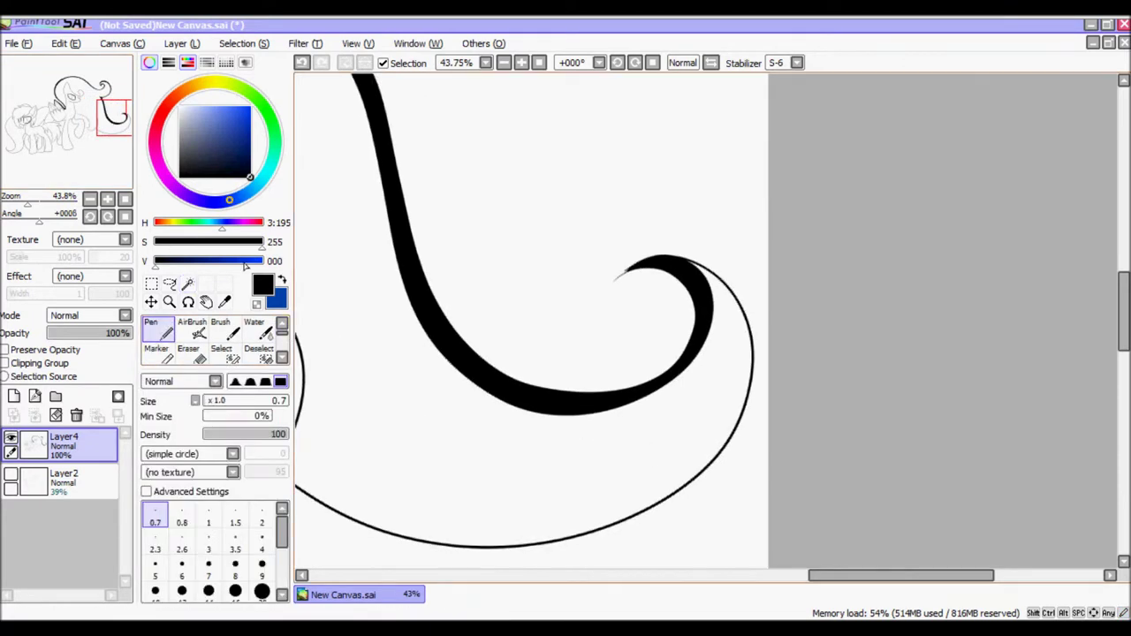
{"action": "left_click_drag", "start_coordinate": [447, 574], "coordinate": [350, 559]}
{"action": "left_click_drag", "start_coordinate": [113, 116], "coordinate": [102, 115]}
{"action": "key", "text": "ctrl+z"}
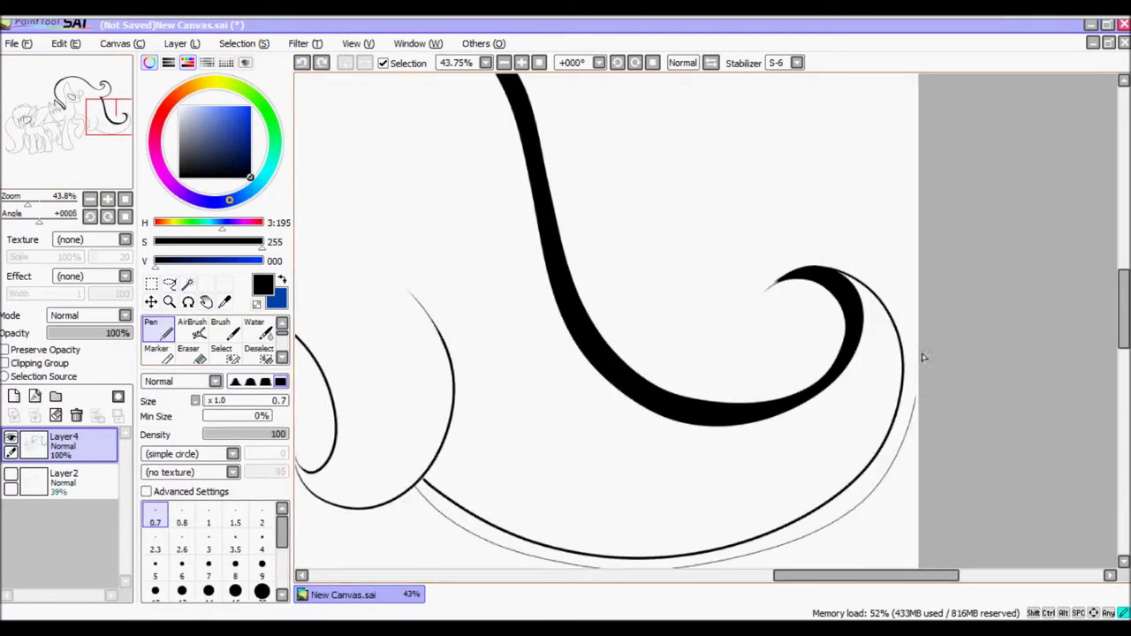
{"action": "scroll", "coordinate": [230, 345], "scroll_direction": "down", "scroll_amount": 1}
{"action": "left_click", "coordinate": [156, 354]}
{"action": "left_click", "coordinate": [438, 506]}
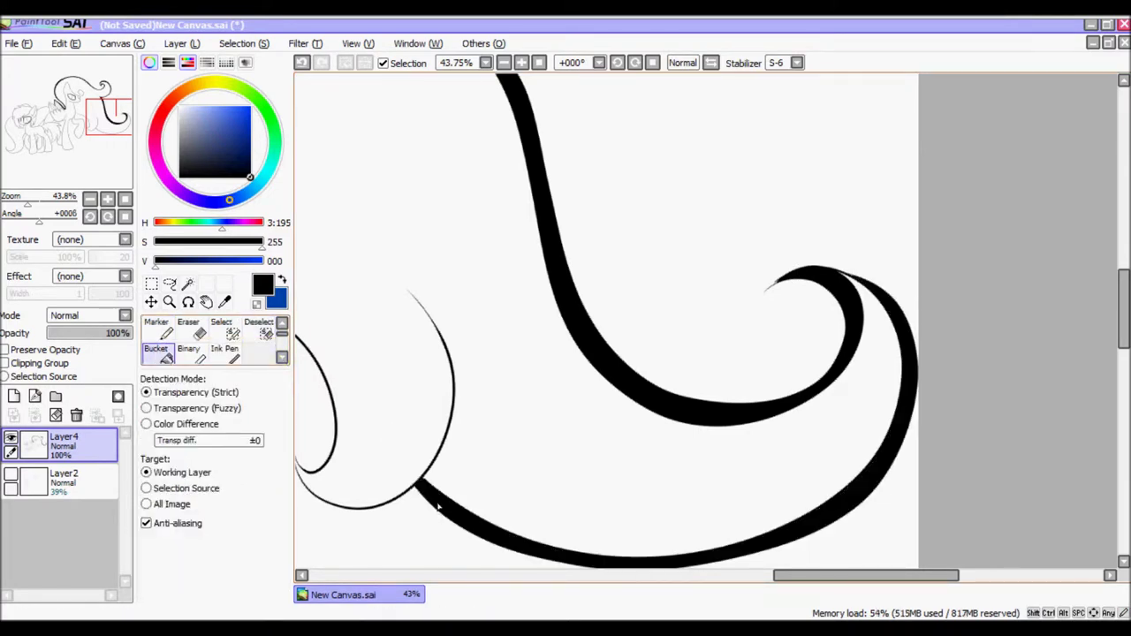
Draw a short inner line where the bottom sweep meets the curled hair tip and fill the sliver with black.
{"action": "scroll", "coordinate": [274, 349], "scroll_direction": "up", "scroll_amount": 1}
{"action": "key", "text": "n"}
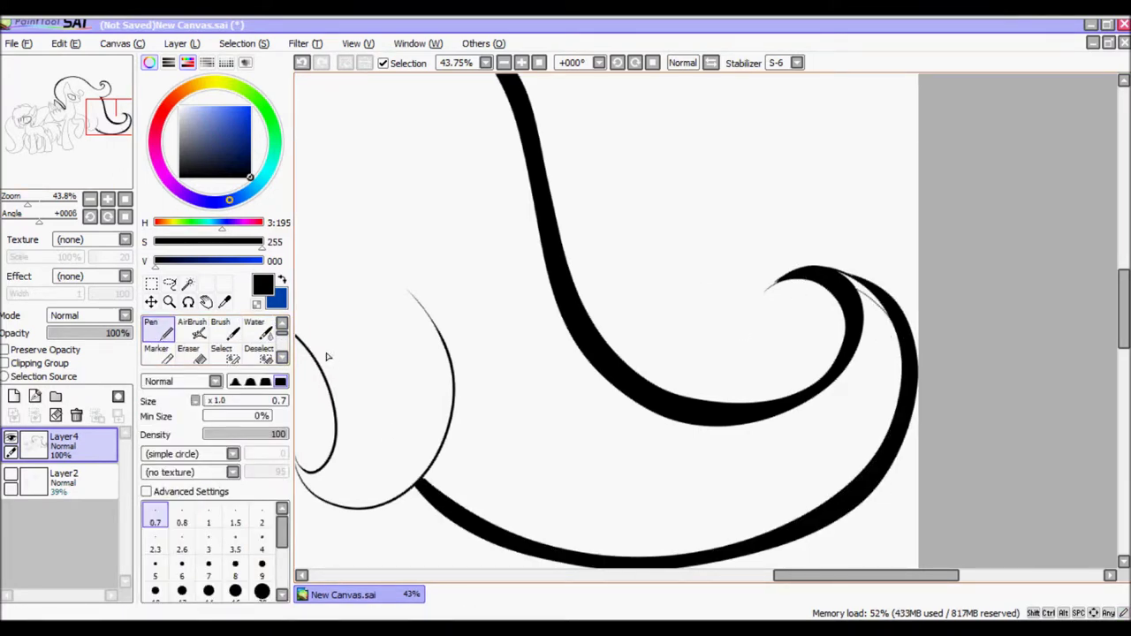
{"action": "scroll", "coordinate": [265, 349], "scroll_direction": "down", "scroll_amount": 1}
{"action": "left_click", "coordinate": [156, 354]}
{"action": "left_click", "coordinate": [871, 296]}
Trace thin contours along the hair lock beside the chest and its lower curl, and fill both gaps with black.
{"action": "left_click_drag", "start_coordinate": [111, 116], "coordinate": [93, 119]}
{"action": "scroll", "coordinate": [284, 326], "scroll_direction": "up", "scroll_amount": 1}
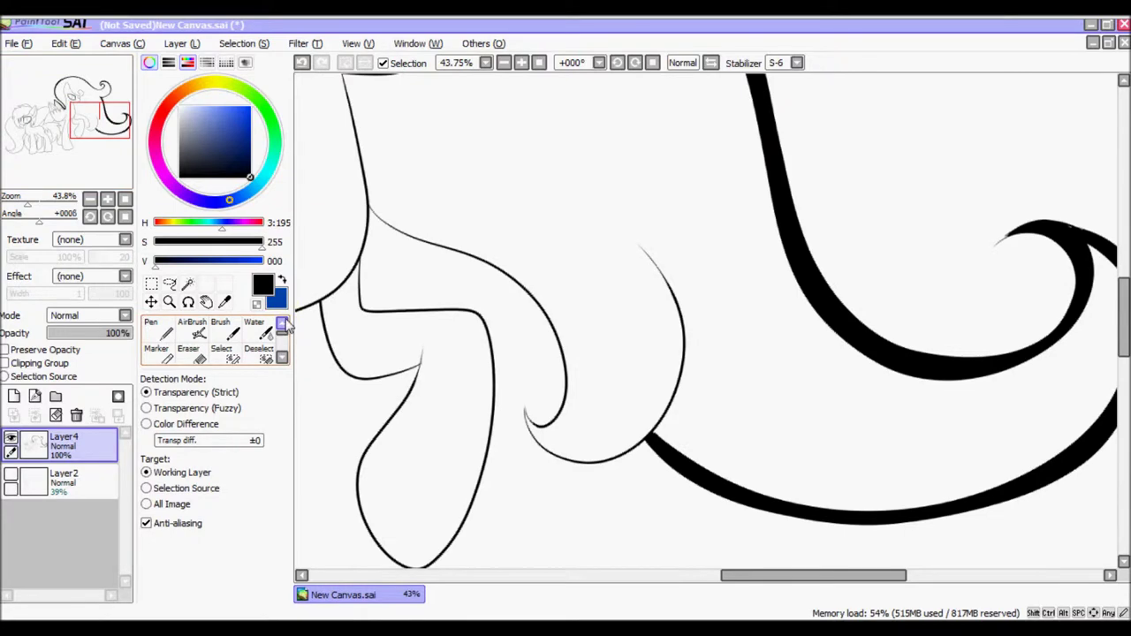
{"action": "key", "text": "n"}
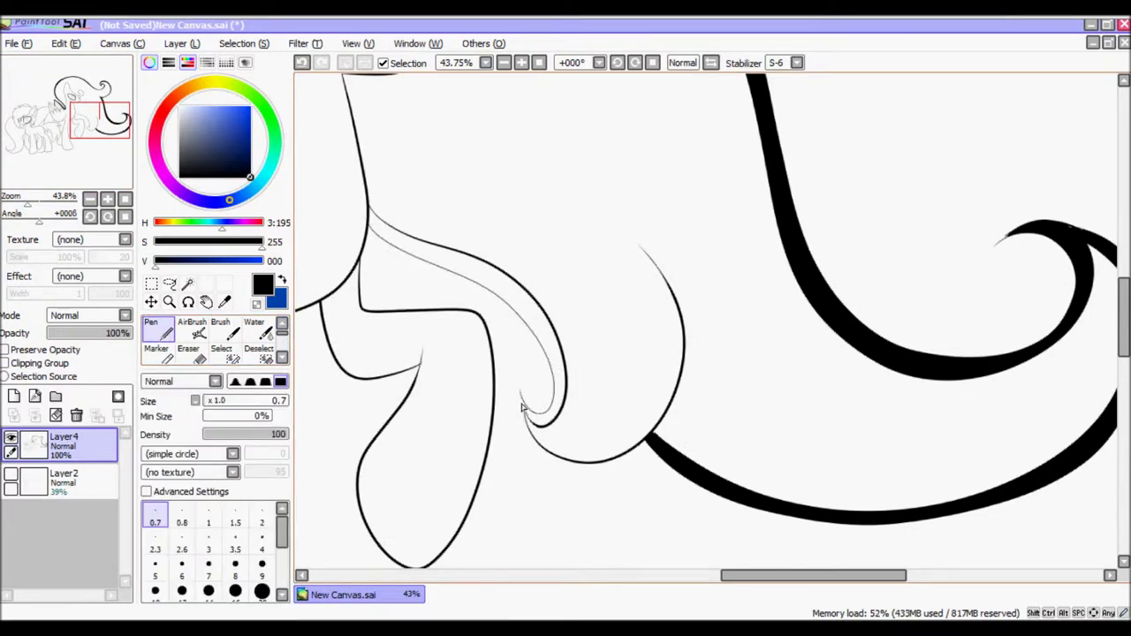
{"action": "scroll", "coordinate": [265, 349], "scroll_direction": "down", "scroll_amount": 1}
{"action": "left_click", "coordinate": [156, 352]}
{"action": "left_click", "coordinate": [442, 258]}
{"action": "left_click", "coordinate": [601, 464]}
Trace a thin outer contour around the tall pony's raised foreleg with the Pen, redoing the uneven strokes.
{"action": "mouse_move", "coordinate": [97, 124]}
{"action": "left_mouse_down"}
{"action": "mouse_move", "coordinate": [77, 113]}
{"action": "mouse_move", "coordinate": [85, 125]}
{"action": "left_mouse_up"}
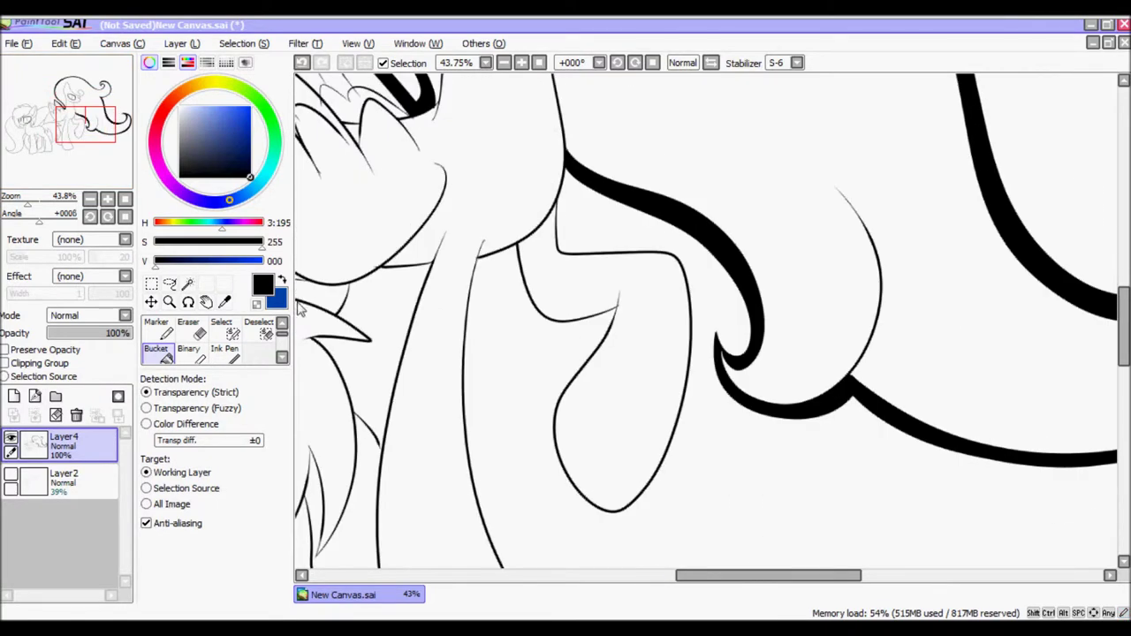
{"action": "key", "text": "n"}
{"action": "left_click", "coordinate": [302, 63]}
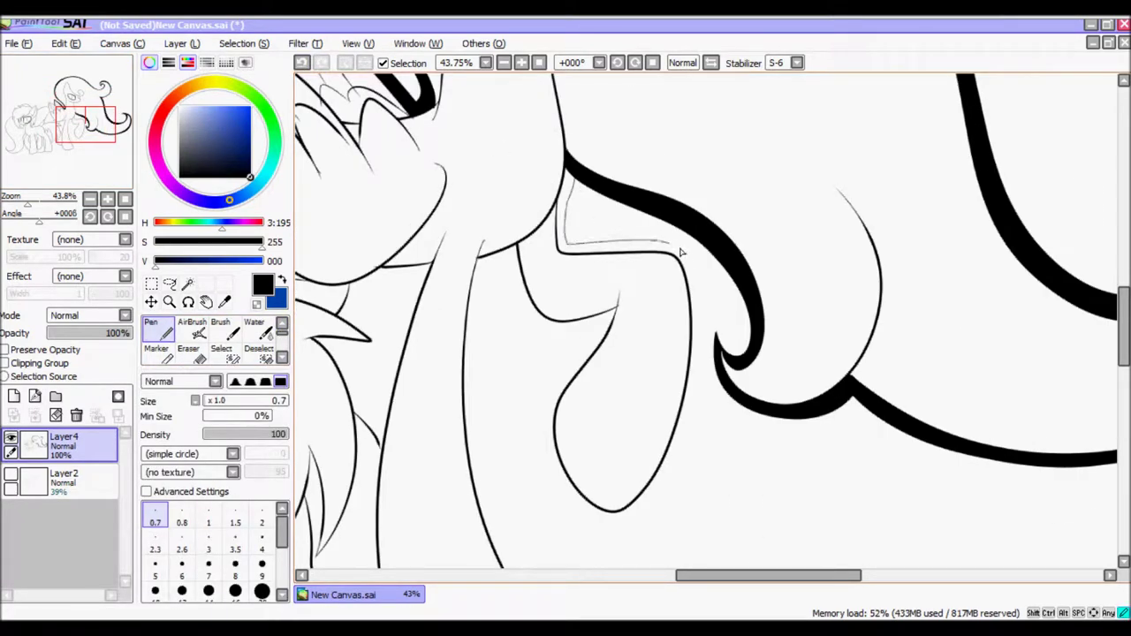
{"action": "key", "text": "ctrl+z"}
{"action": "mouse_move", "coordinate": [638, 252]}
{"action": "left_mouse_down"}
{"action": "mouse_move", "coordinate": [696, 306]}
{"action": "mouse_move", "coordinate": [698, 375]}
{"action": "left_mouse_up"}
{"action": "key", "text": "ctrl+z"}
{"action": "left_click", "coordinate": [319, 63]}
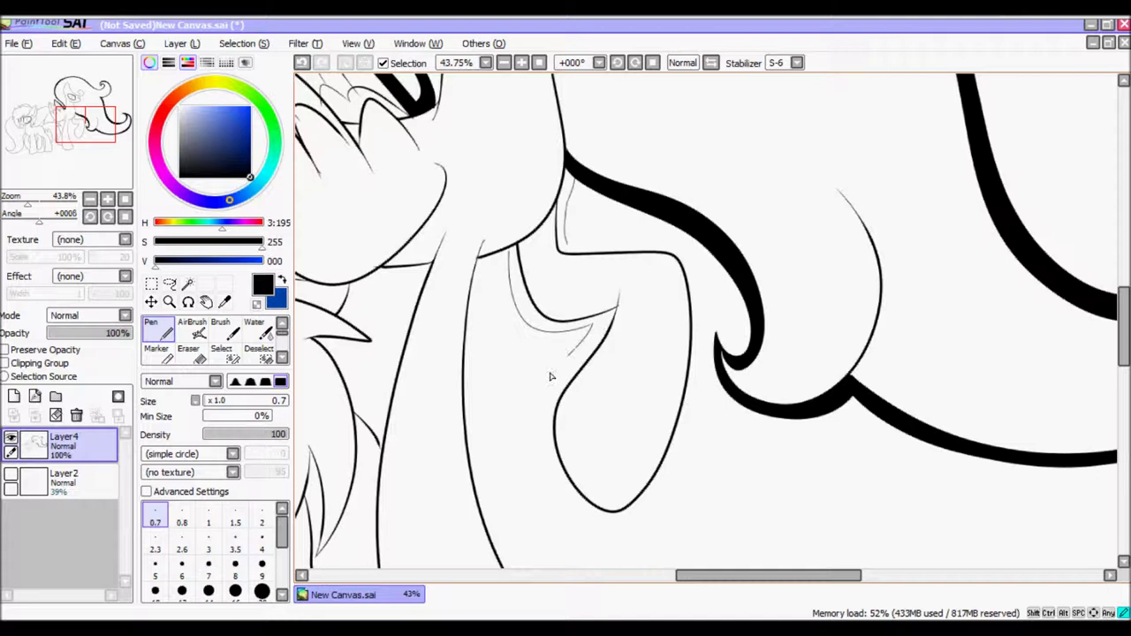
Close the raised foreleg's contour at the chest and fill the gap around the leg with black.
{"action": "scroll", "coordinate": [177, 345], "scroll_direction": "down", "scroll_amount": 1}
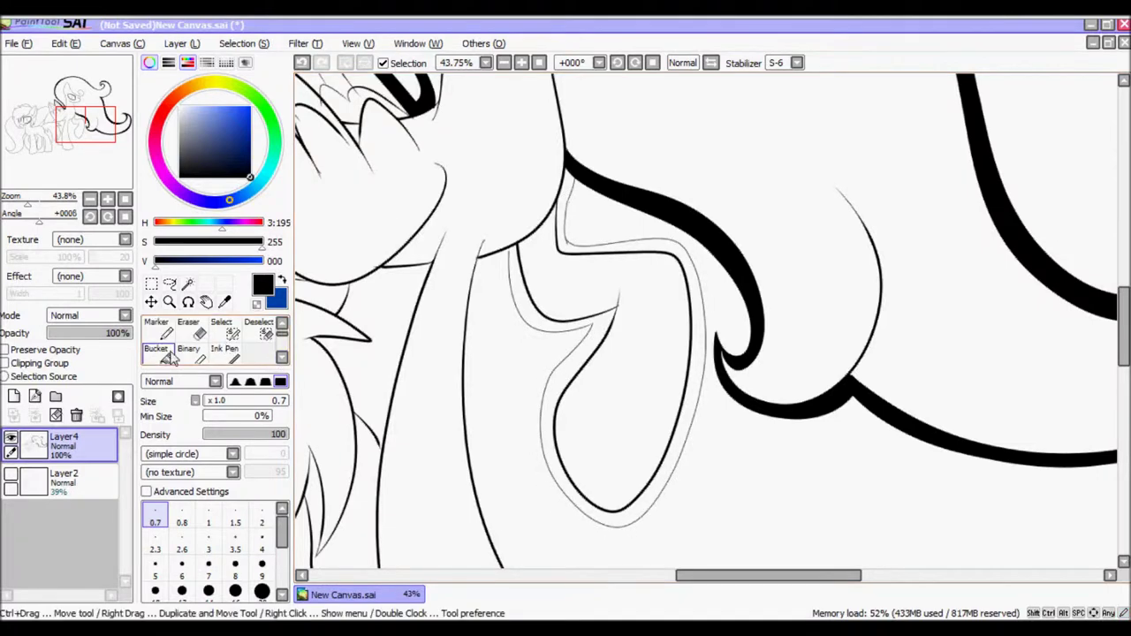
{"action": "left_click", "coordinate": [170, 353]}
{"action": "scroll", "coordinate": [261, 327], "scroll_direction": "up", "scroll_amount": 1}
{"action": "left_click", "coordinate": [166, 325]}
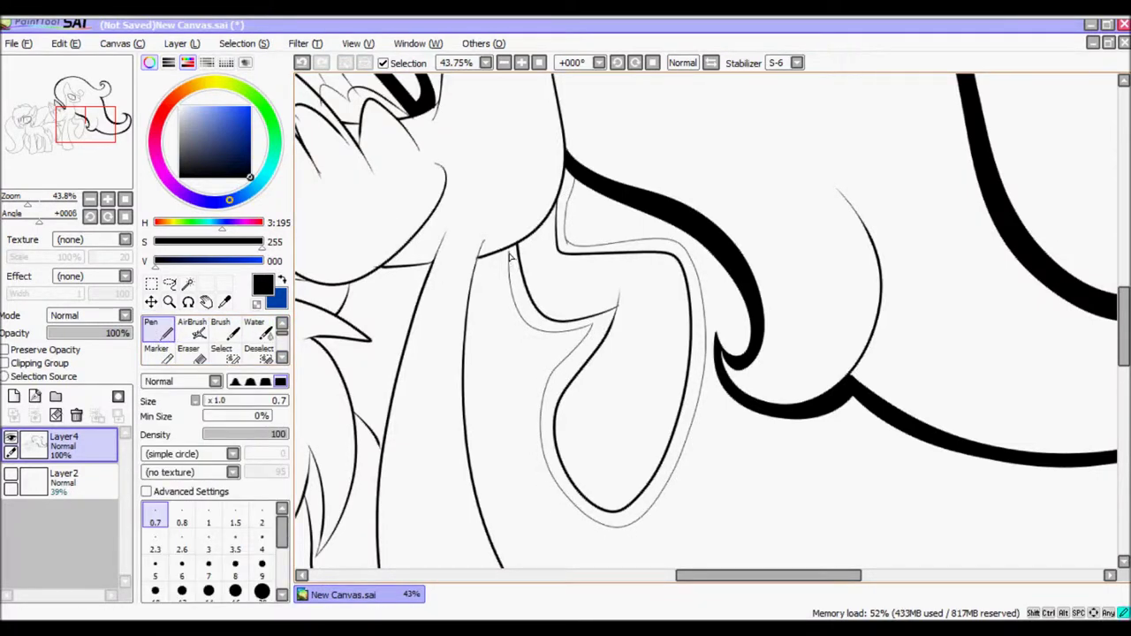
{"action": "key", "text": "b"}
{"action": "left_click", "coordinate": [501, 262]}
Trace a thin outer contour around the tall pony's standing foreleg and hoof and fill the gap with black using the Bucket.
{"action": "left_click_drag", "start_coordinate": [28, 204], "coordinate": [29, 203]}
{"action": "scroll", "coordinate": [212, 341], "scroll_direction": "up", "scroll_amount": 1}
{"action": "left_click", "coordinate": [156, 327]}
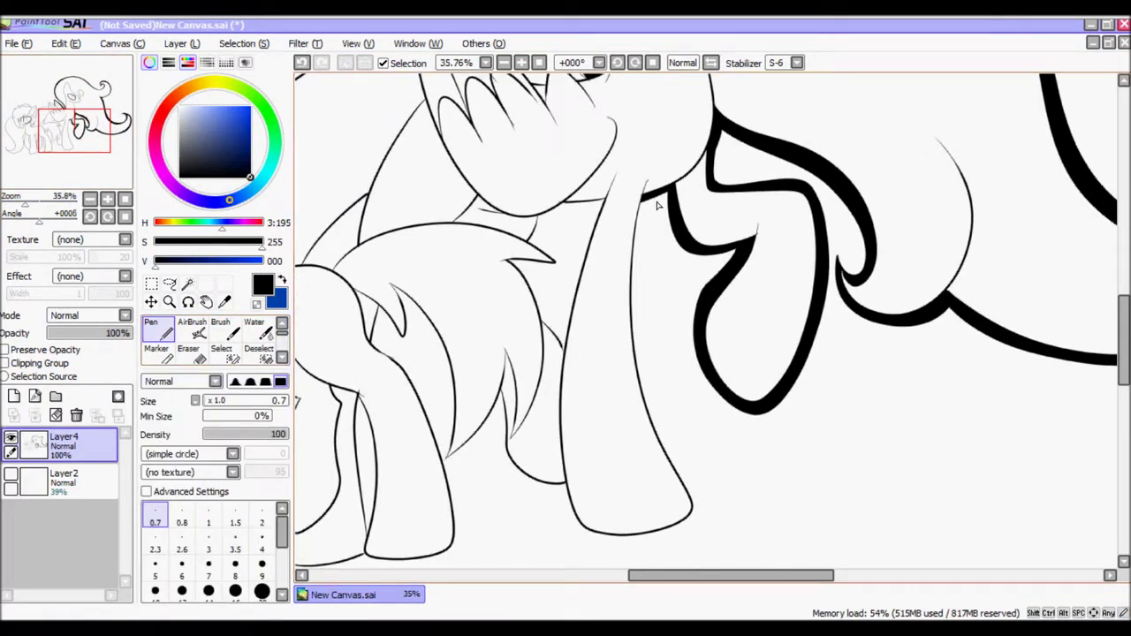
{"action": "key", "text": "ctrl+z"}
{"action": "key", "text": "ctrl+z"}
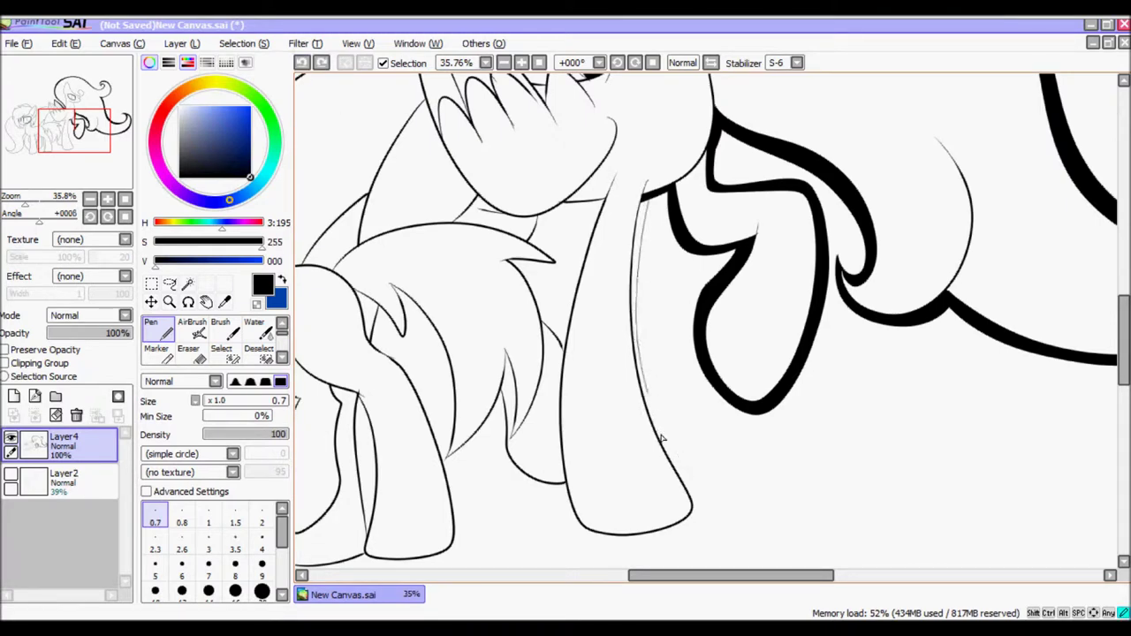
{"action": "key", "text": "g"}
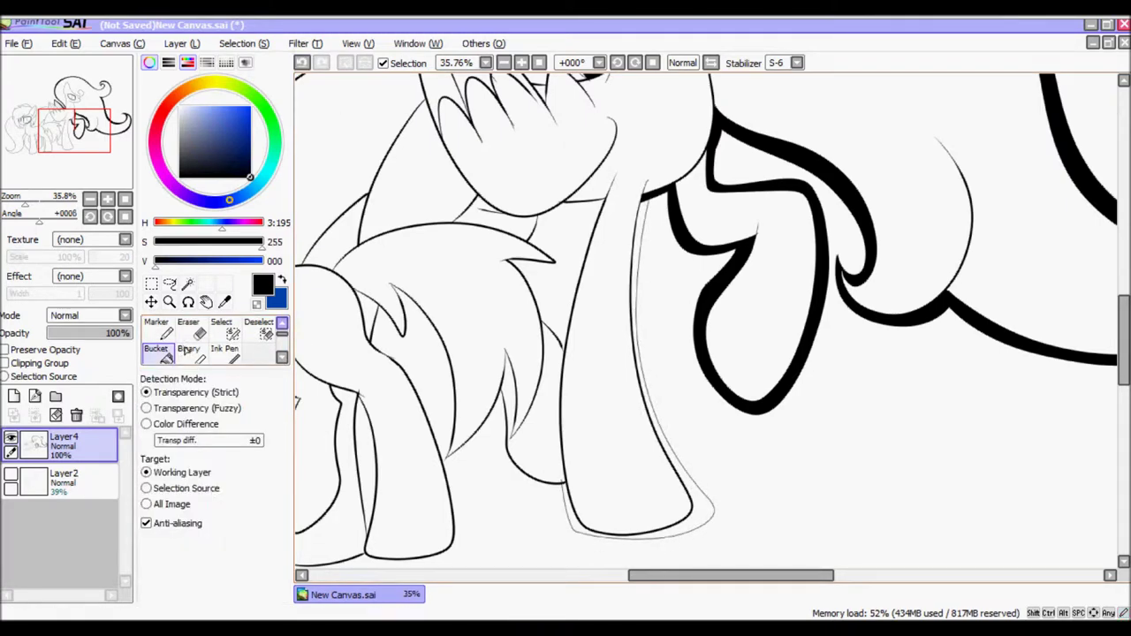
{"action": "left_click", "coordinate": [637, 323]}
Trace a thin outer contour along the curved hoof between the small pony's tail and the standing foreleg and fill the gap with black.
{"action": "left_click_drag", "start_coordinate": [113, 157], "coordinate": [91, 155]}
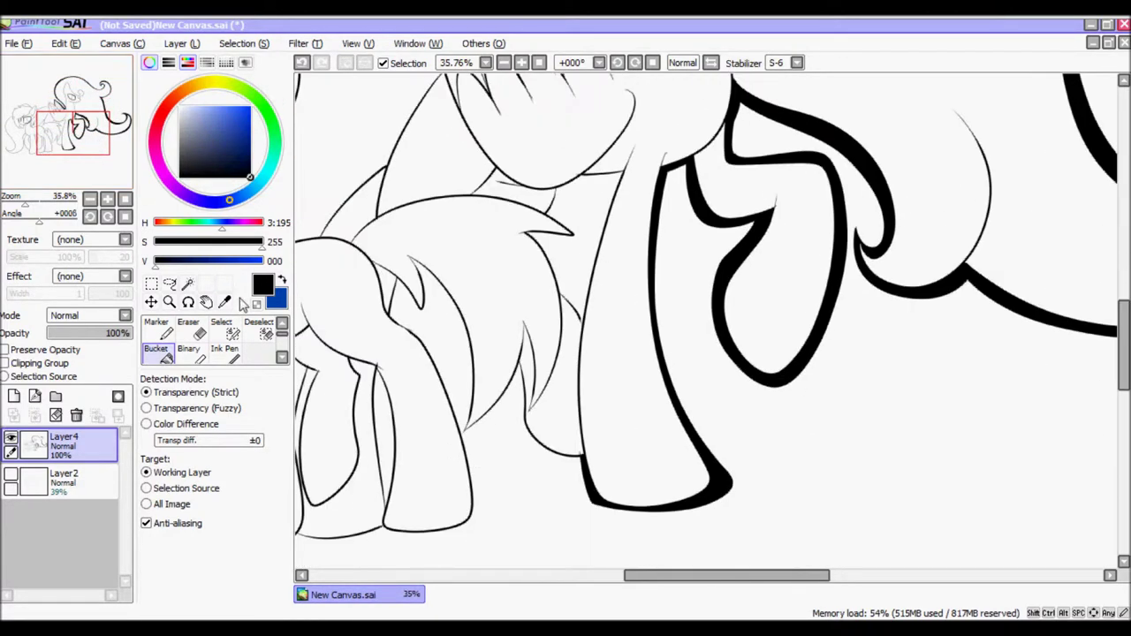
{"action": "key", "text": "n"}
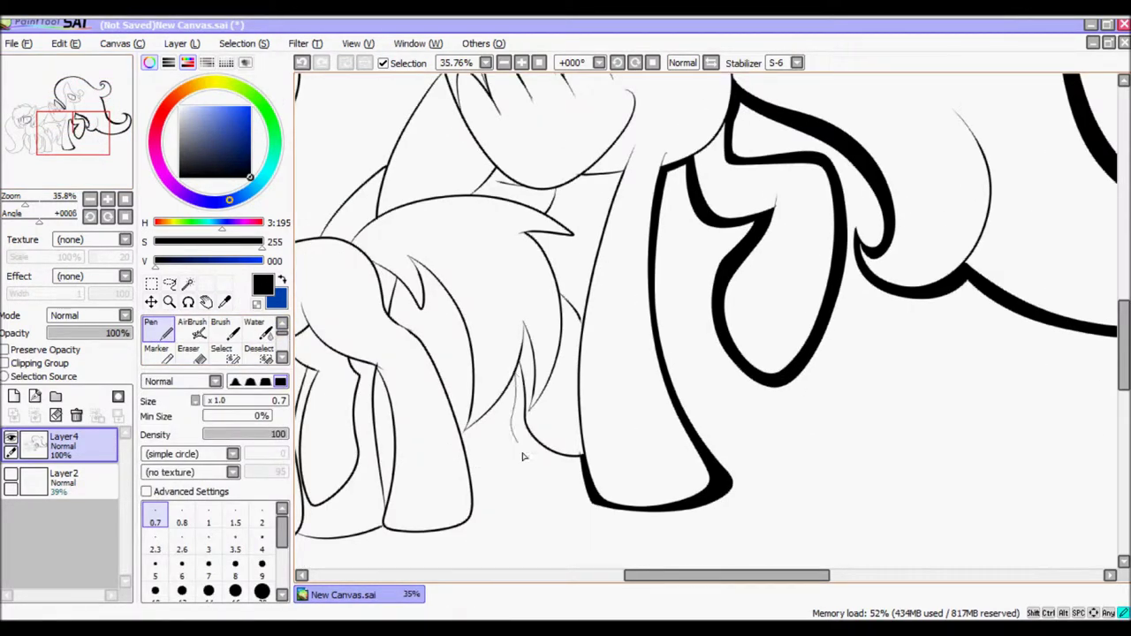
{"action": "key", "text": "g"}
{"action": "left_click", "coordinate": [522, 433]}
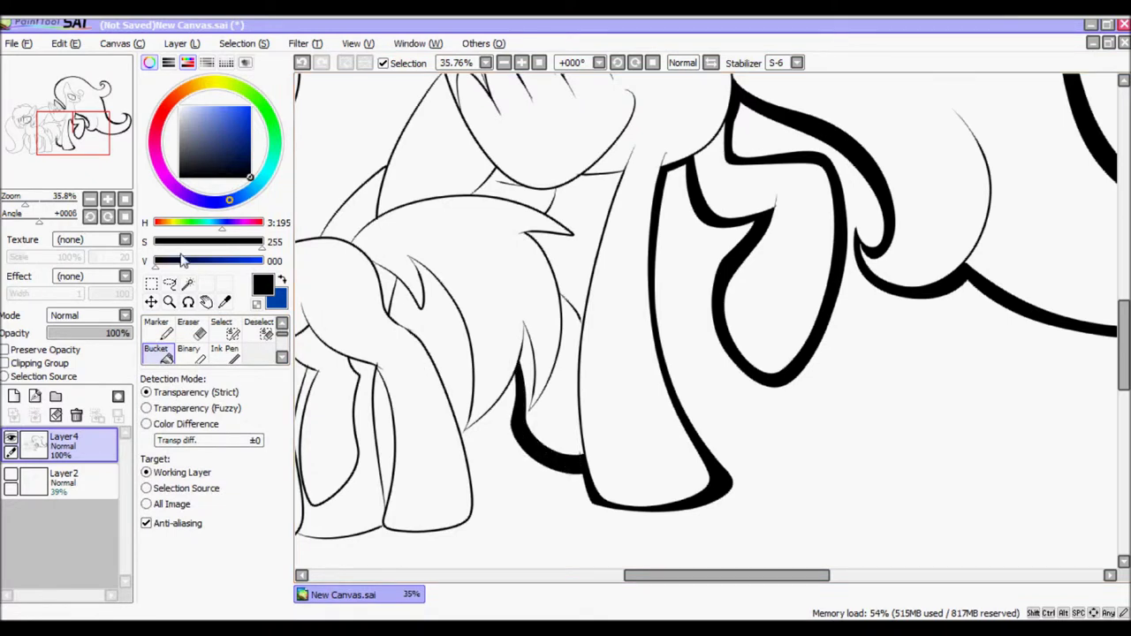
Trace contours inside the space between the small pony's tail and the tall pony's foreleg, close the leaks and fill the borders with black.
{"action": "key", "text": "n"}
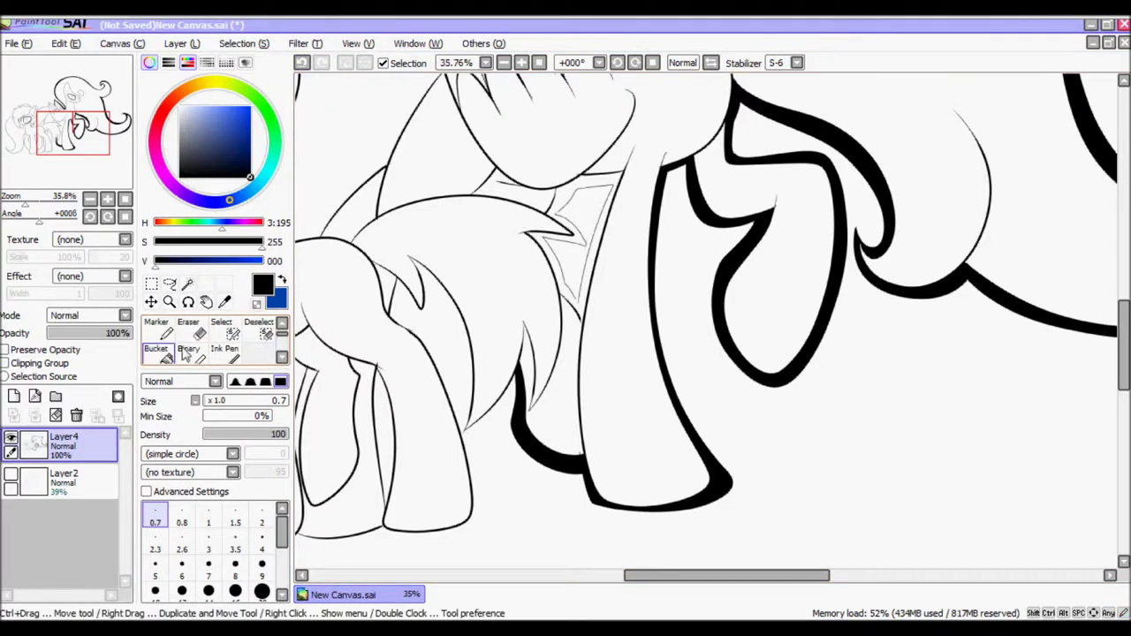
{"action": "key", "text": "g"}
{"action": "left_click", "coordinate": [585, 222]}
{"action": "key", "text": "ctrl+z"}
{"action": "left_click_drag", "start_coordinate": [24, 202], "coordinate": [40, 203]}
{"action": "key", "text": "n"}
{"action": "left_click", "coordinate": [71, 123]}
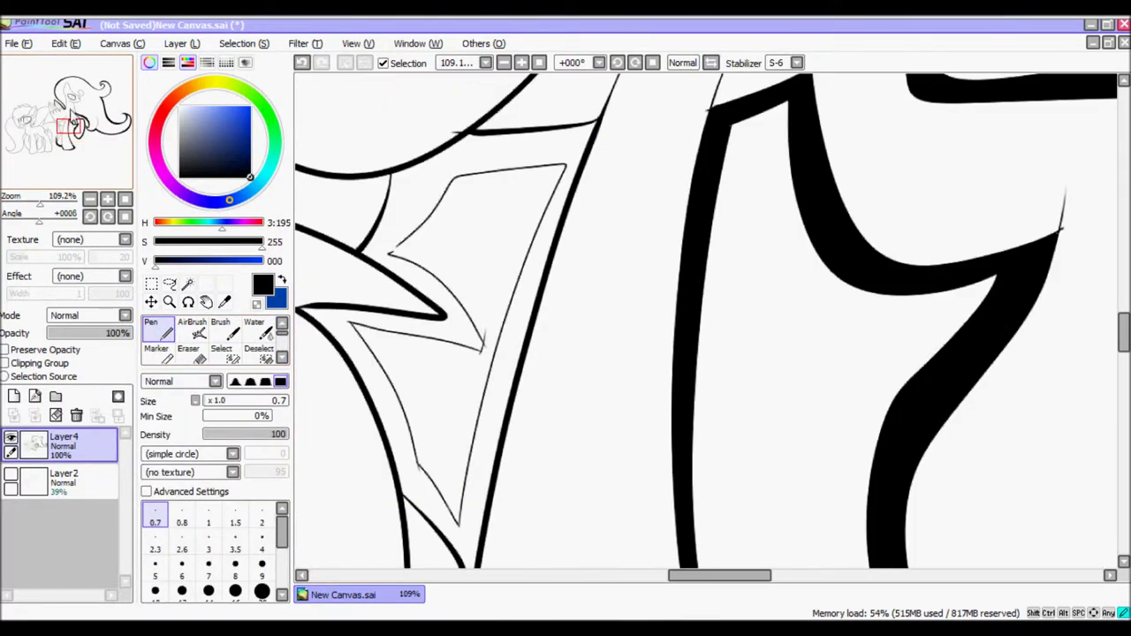
{"action": "key", "text": "g"}
{"action": "left_click", "coordinate": [394, 244]}
Trace thin contours along the small pony's tail strands beside the hind leg and fill the tail's edge with black.
{"action": "scroll", "coordinate": [47, 170], "scroll_direction": "down", "scroll_amount": 4}
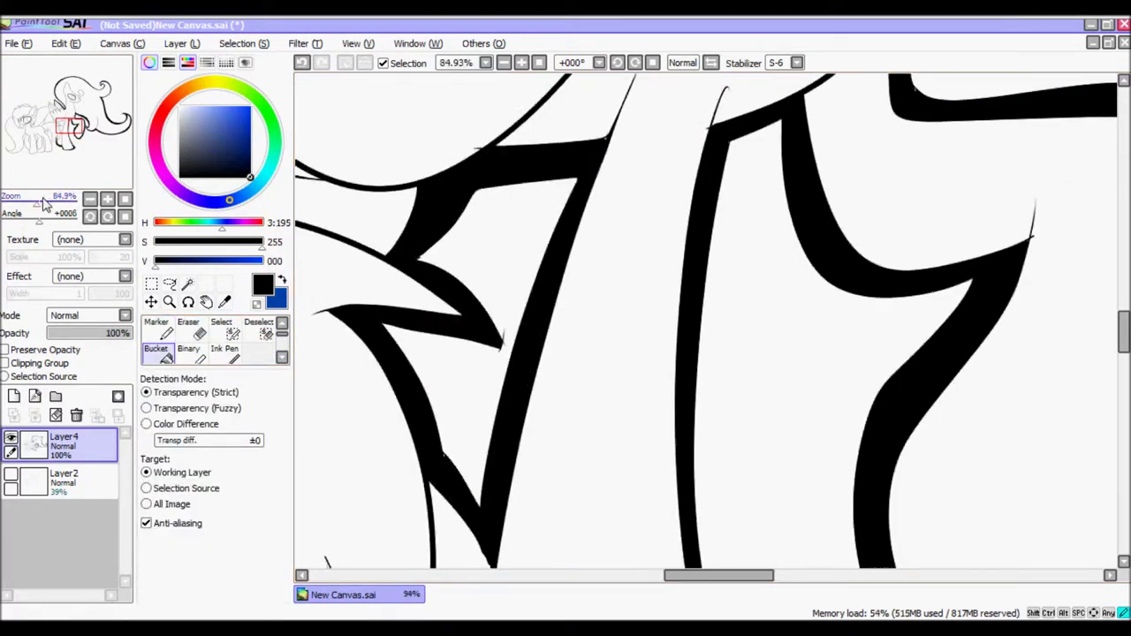
{"action": "left_click", "coordinate": [47, 170]}
{"action": "key", "text": "n"}
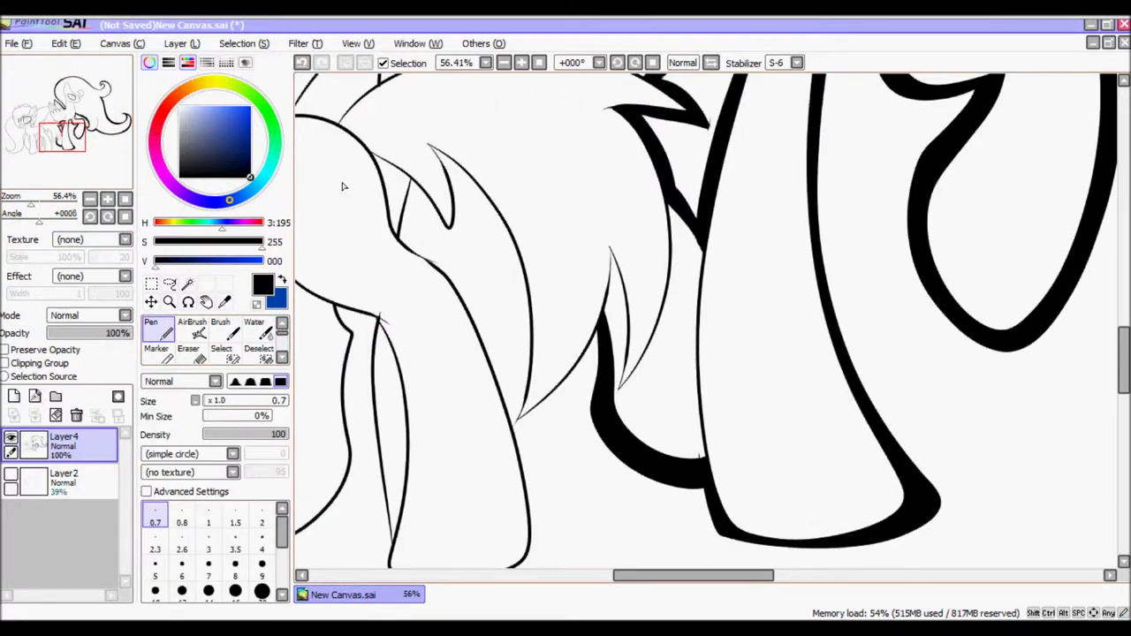
{"action": "left_click", "coordinate": [303, 64]}
{"action": "left_click_drag", "start_coordinate": [516, 330], "coordinate": [519, 435]}
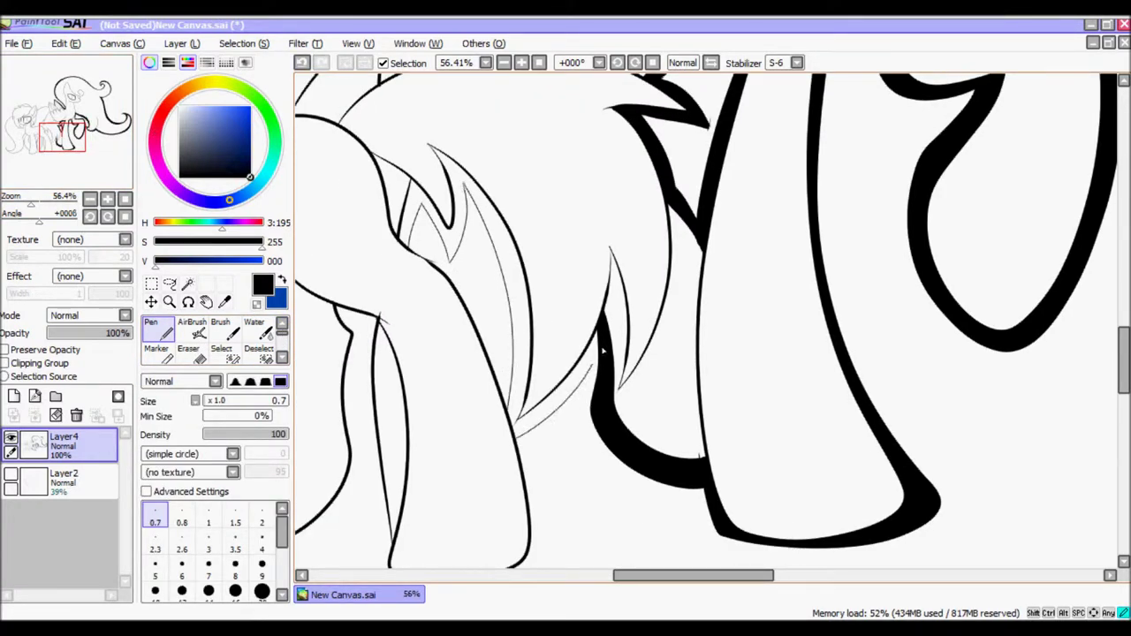
{"action": "key", "text": "g"}
{"action": "left_click", "coordinate": [508, 292]}
Trace a contour along the back of the small pony's hind leg and fill it and the strip under the tail with black.
{"action": "key", "text": "n"}
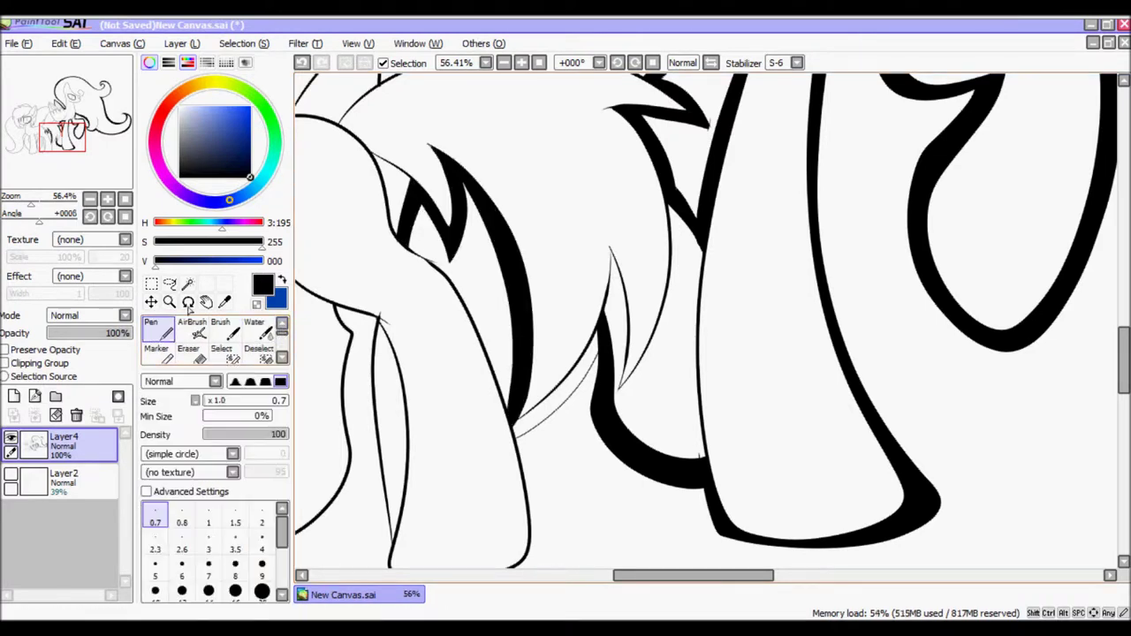
{"action": "left_click_drag", "start_coordinate": [449, 265], "coordinate": [508, 399]}
{"action": "left_click", "coordinate": [303, 64]}
{"action": "key", "text": "ctrl+y"}
{"action": "key", "text": "g"}
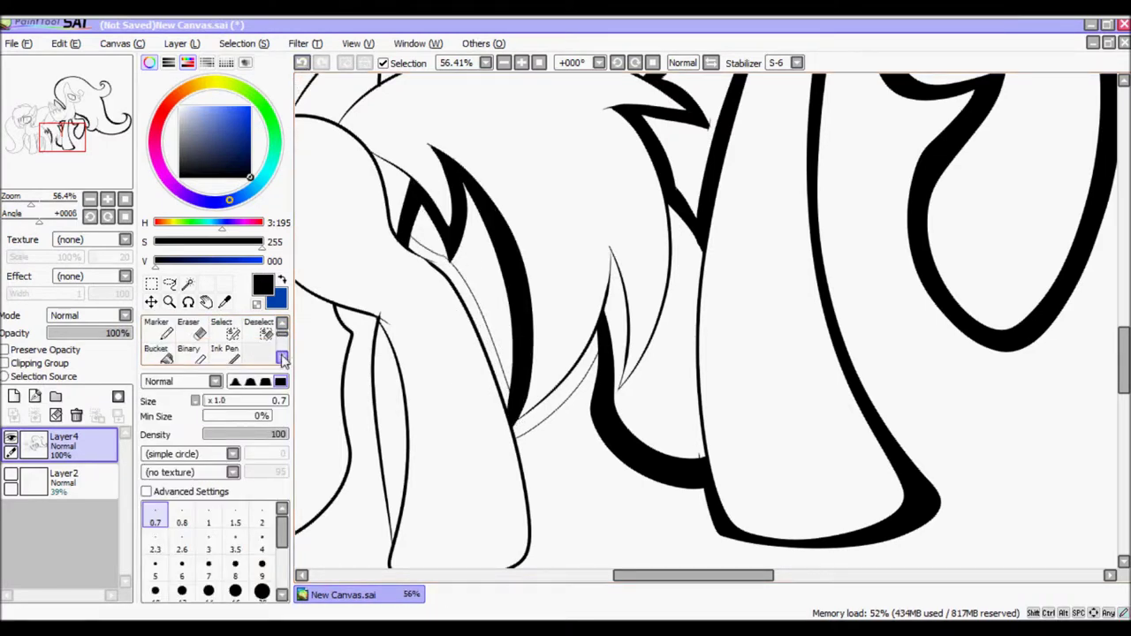
{"action": "left_click", "coordinate": [425, 258]}
{"action": "left_click", "coordinate": [543, 421]}
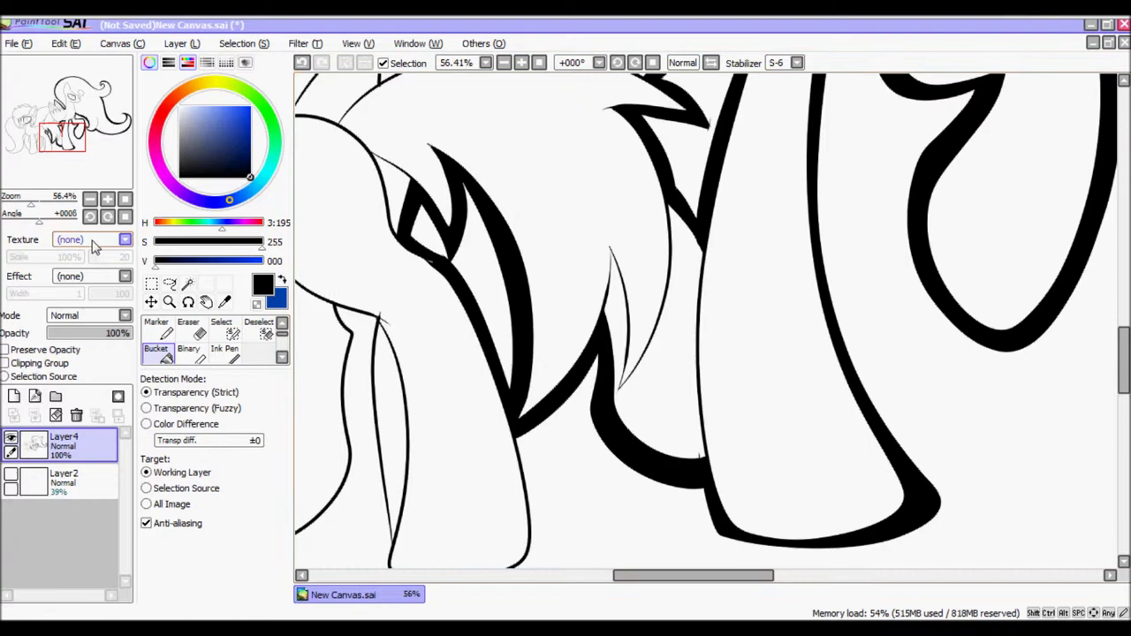
Fill the narrow gap between the small pony's two hind legs with black using the Bucket.
{"action": "left_click_drag", "start_coordinate": [50, 204], "coordinate": [24, 175]}
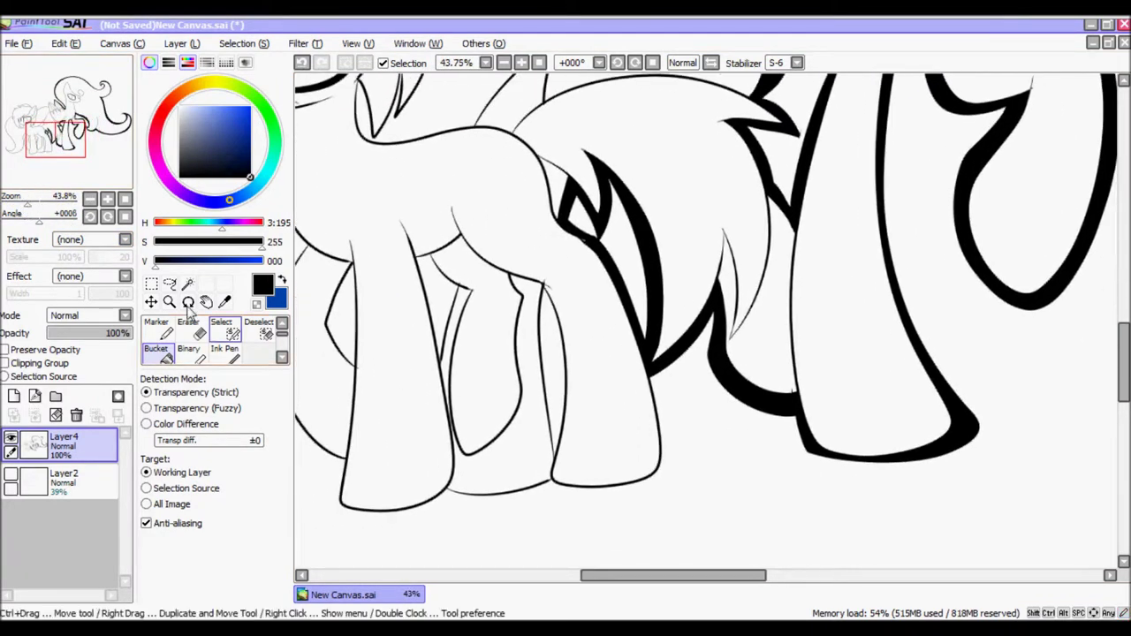
{"action": "key", "text": "n"}
{"action": "key", "text": "g"}
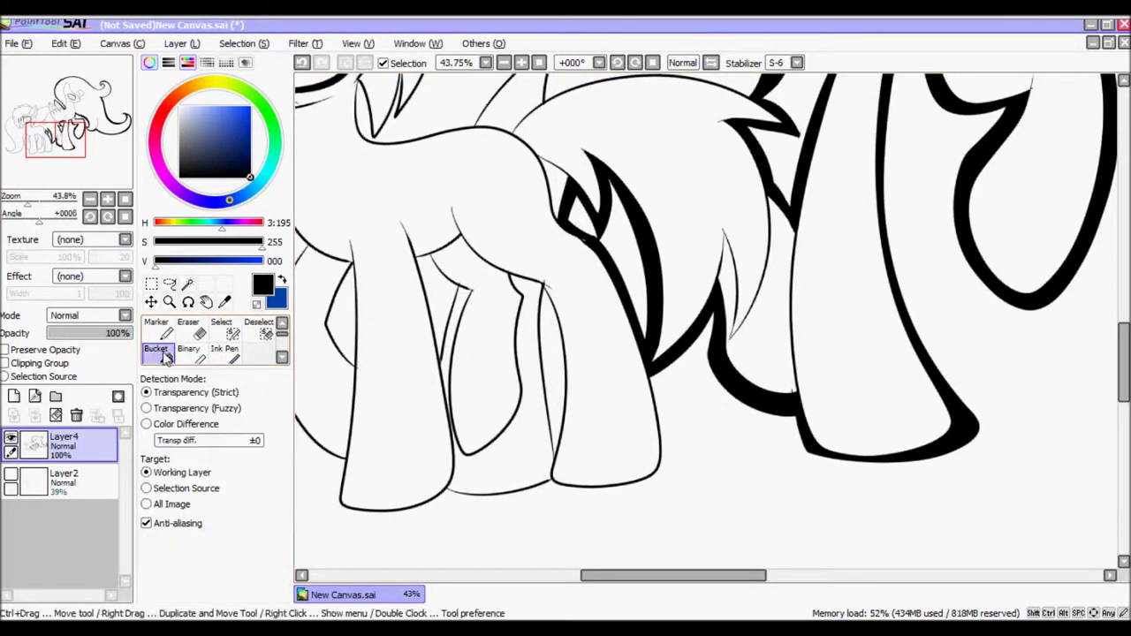
{"action": "left_click", "coordinate": [554, 389]}
Trace a thin outer contour around the small pony's near hind hoof and lower leg and fill the gap with black.
{"action": "left_click_drag", "start_coordinate": [40, 212], "coordinate": [41, 186]}
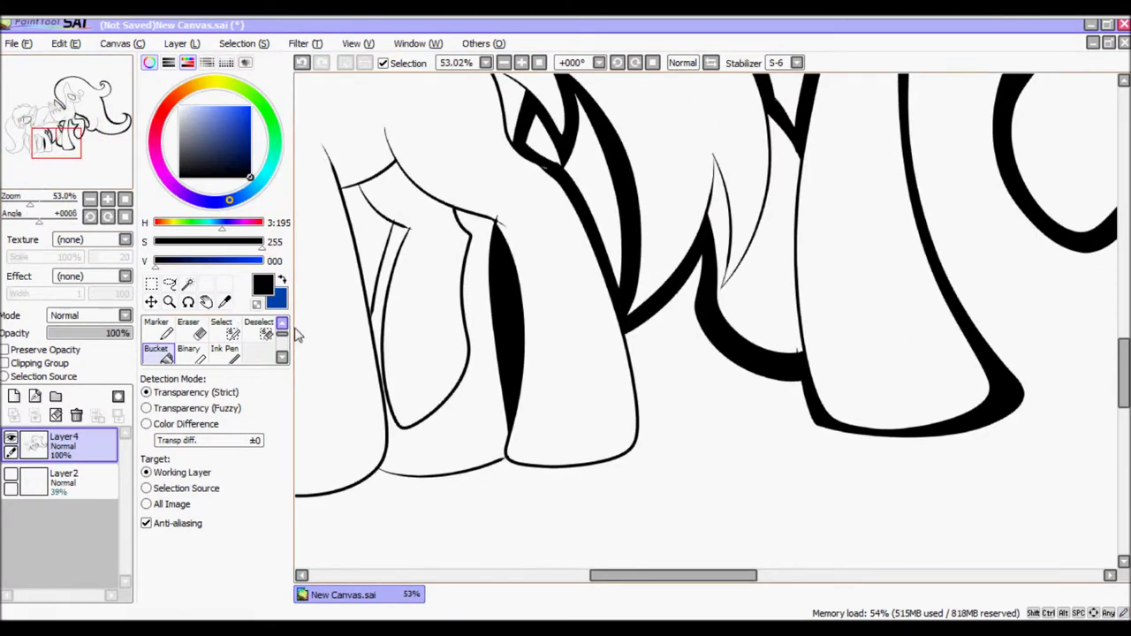
{"action": "key", "text": "n"}
{"action": "left_click_drag", "start_coordinate": [593, 489], "coordinate": [654, 444]}
{"action": "key", "text": "ctrl+z"}
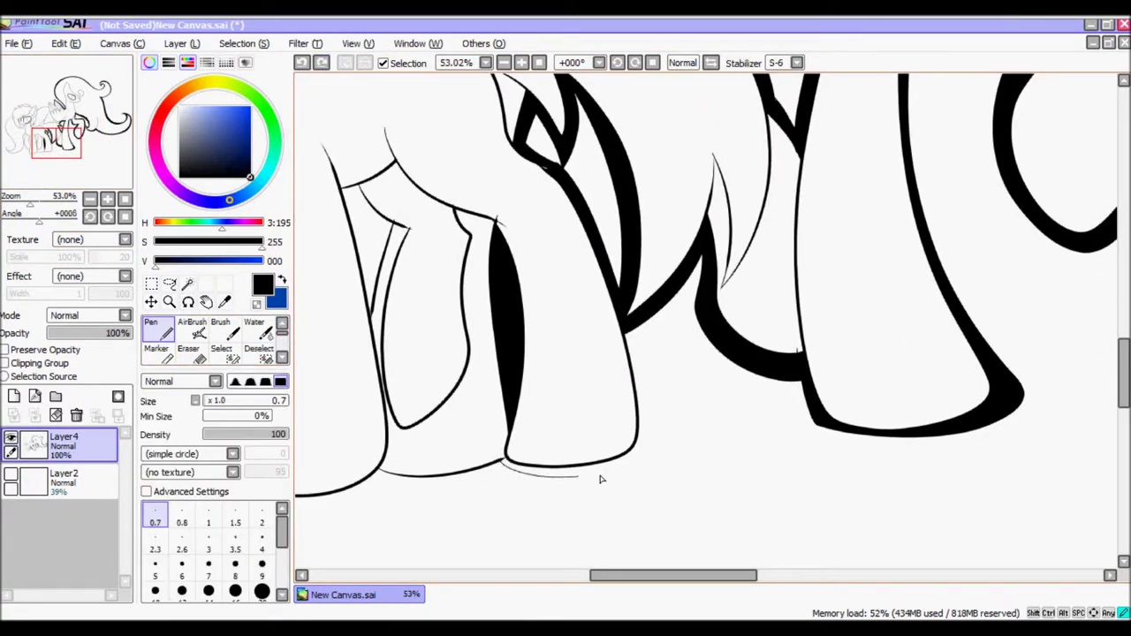
{"action": "left_click", "coordinate": [281, 357]}
{"action": "left_click", "coordinate": [156, 353]}
{"action": "left_click_drag", "start_coordinate": [531, 353], "coordinate": [654, 504]}
Fill the gaps on both sides of the small pony's near foreleg with black.
{"action": "left_click_drag", "start_coordinate": [450, 414], "coordinate": [570, 264]}
{"action": "left_click", "coordinate": [570, 264]}
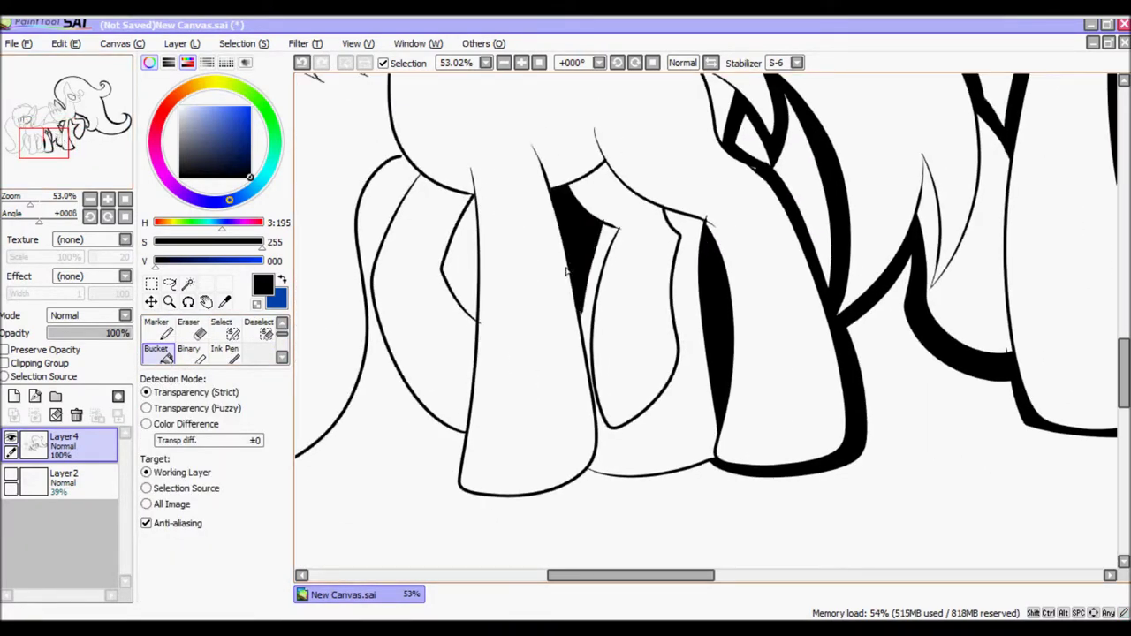
{"action": "left_click", "coordinate": [481, 290]}
Trace outer contours along the small pony's far foreleg, near front hoof and far hind hoof and fill them with black.
{"action": "key", "text": "n"}
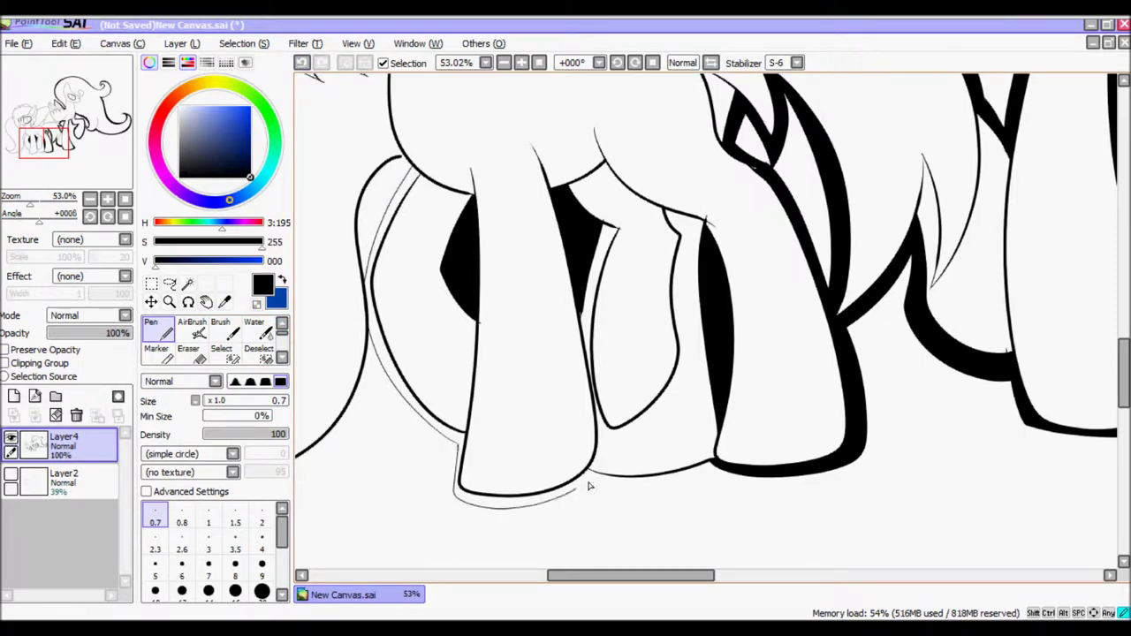
{"action": "key", "text": "g"}
{"action": "left_click", "coordinate": [373, 272]}
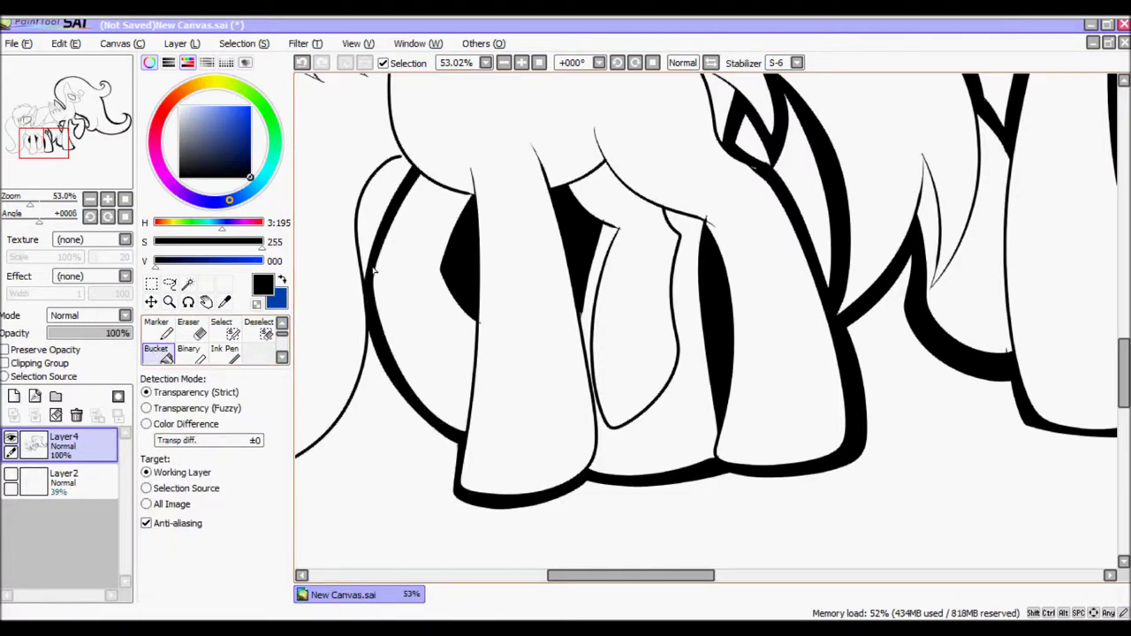
Fill the gaps under the tall pony's belly and behind the small pony's back with black.
{"action": "scroll", "coordinate": [55, 110], "scroll_direction": "down", "scroll_amount": 3}
{"action": "scroll", "coordinate": [55, 111], "scroll_direction": "up", "scroll_amount": 2}
{"action": "left_click_drag", "start_coordinate": [55, 112], "coordinate": [60, 100]}
{"action": "left_click", "coordinate": [704, 339]}
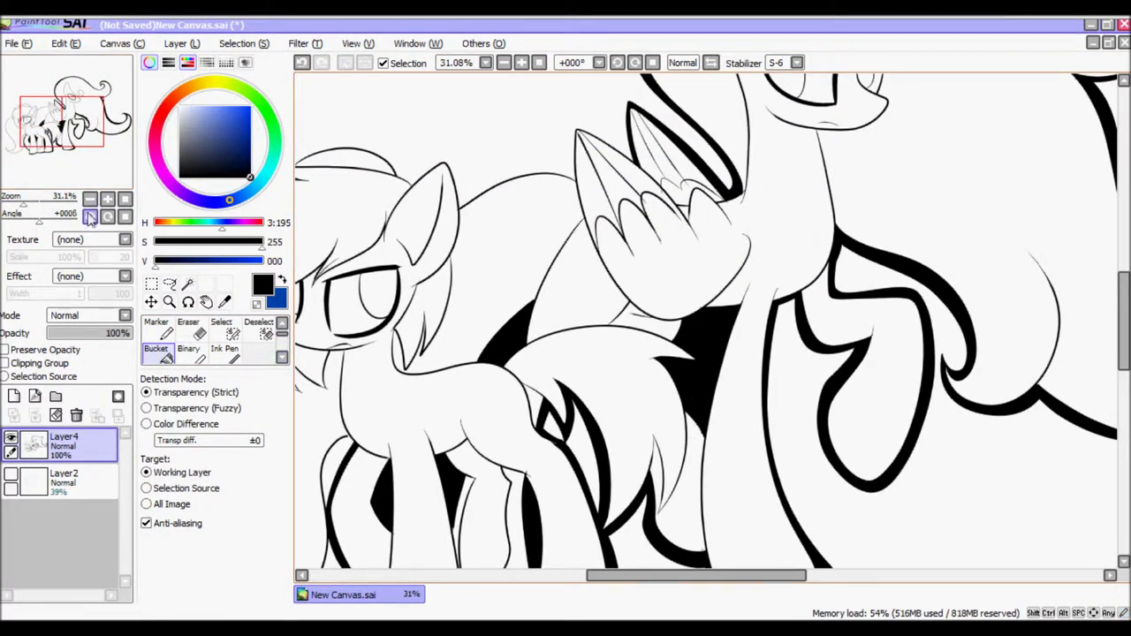
Trace a thin outer contour around the tip of the tall pony's near wing and fill the gap with black.
{"action": "scroll", "coordinate": [55, 111], "scroll_direction": "down", "scroll_amount": 3}
{"action": "scroll", "coordinate": [55, 111], "scroll_direction": "up", "scroll_amount": 3}
{"action": "left_click_drag", "start_coordinate": [55, 111], "coordinate": [49, 115]}
{"action": "key", "text": "n"}
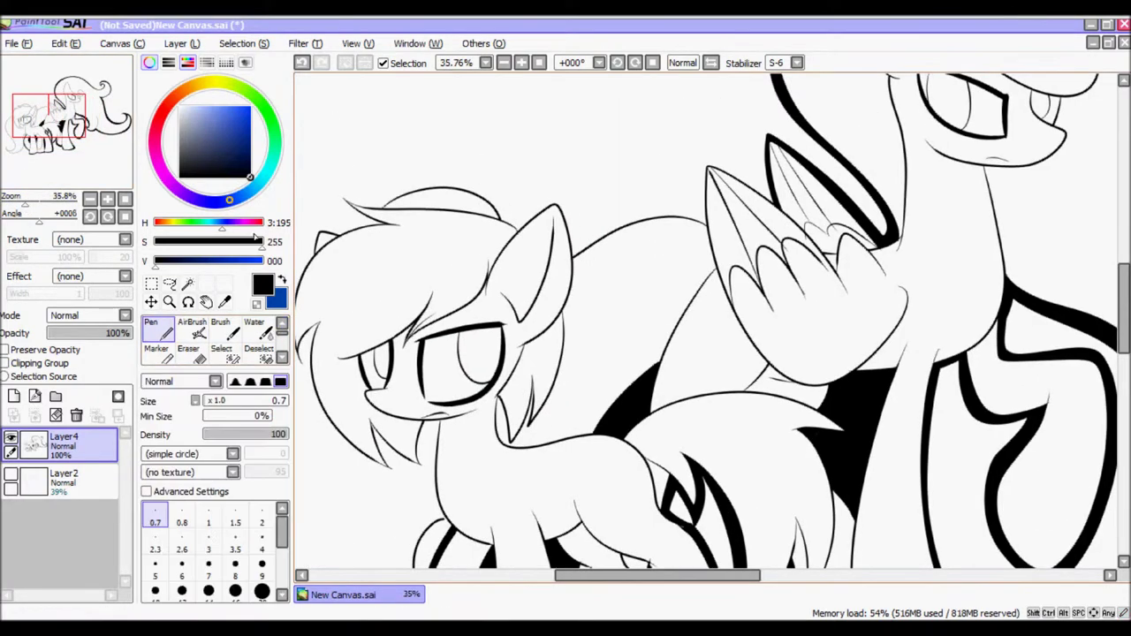
{"action": "scroll", "coordinate": [473, 274], "scroll_direction": "up", "scroll_amount": 2}
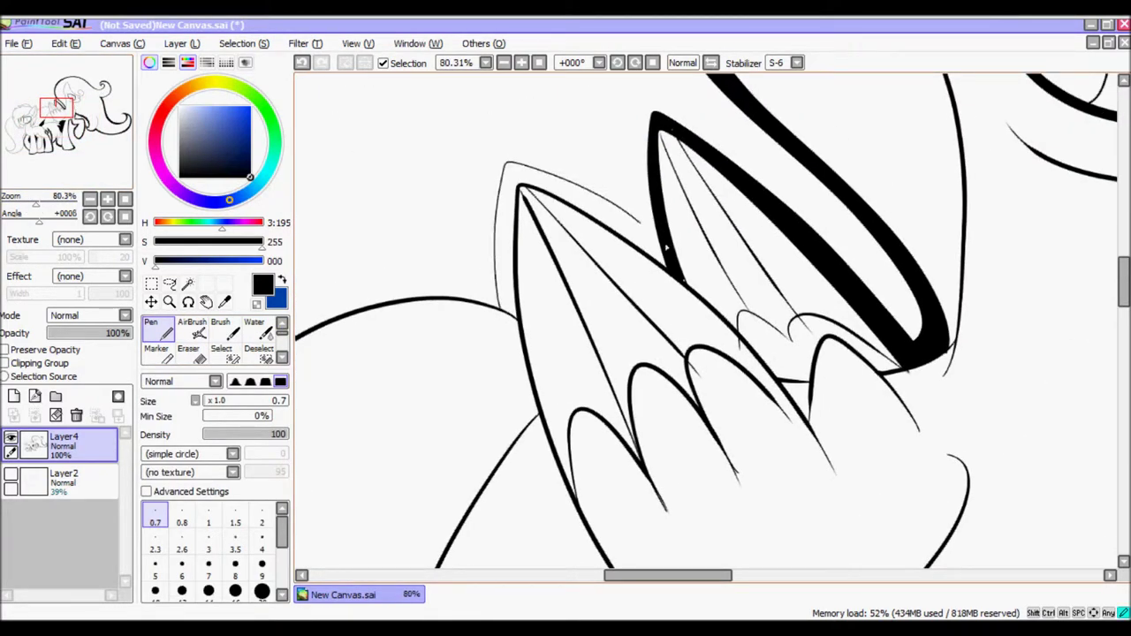
{"action": "scroll", "coordinate": [165, 348], "scroll_direction": "down", "scroll_amount": 1}
{"action": "left_click", "coordinate": [157, 351]}
{"action": "left_click", "coordinate": [508, 233]}
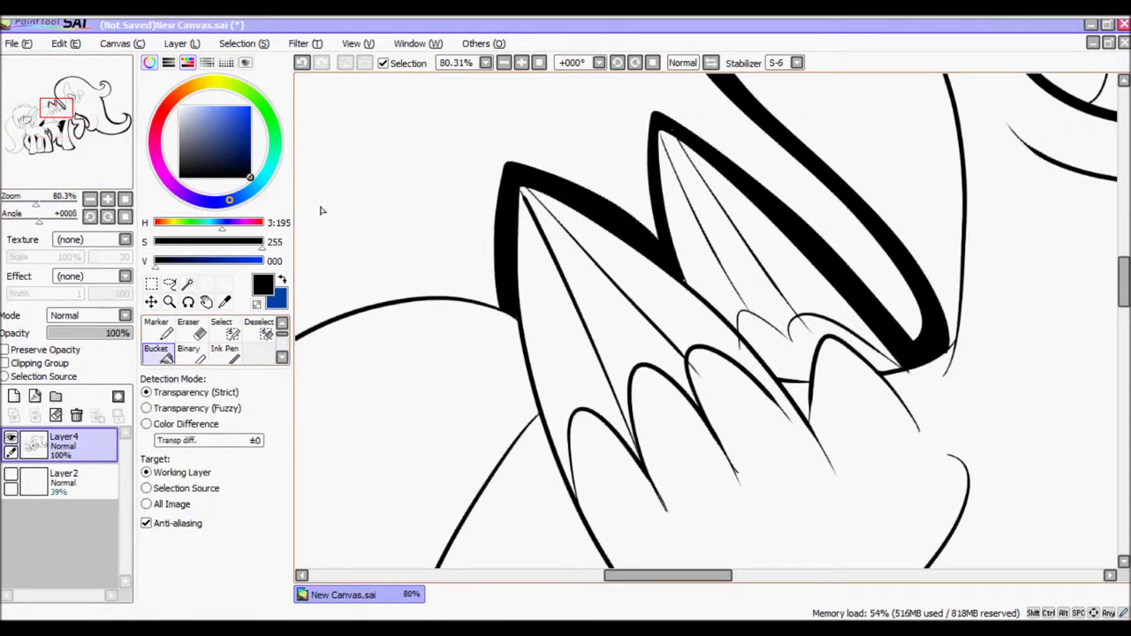
Trace a thin outer contour along the tall pony's back between the wing and the small pony's ear and fill it with black.
{"action": "left_click_drag", "start_coordinate": [256, 300], "coordinate": [488, 220]}
{"action": "scroll", "coordinate": [225, 332], "scroll_direction": "up", "scroll_amount": 1}
{"action": "left_click", "coordinate": [157, 325]}
{"action": "left_click_drag", "start_coordinate": [447, 299], "coordinate": [743, 225]}
{"action": "scroll", "coordinate": [164, 348], "scroll_direction": "down", "scroll_amount": 1}
{"action": "left_click", "coordinate": [156, 351]}
{"action": "left_click", "coordinate": [708, 214]}
Trace a thin outer contour around the small pony's near ear and fill the gap with black.
{"action": "left_click_drag", "start_coordinate": [398, 265], "coordinate": [549, 309]}
{"action": "scroll", "coordinate": [225, 332], "scroll_direction": "up", "scroll_amount": 1}
{"action": "left_click", "coordinate": [157, 325]}
{"action": "mouse_move", "coordinate": [472, 281]}
{"action": "left_mouse_down"}
{"action": "mouse_move", "coordinate": [573, 205]}
{"action": "mouse_move", "coordinate": [811, 231]}
{"action": "left_mouse_up"}
{"action": "scroll", "coordinate": [164, 348], "scroll_direction": "down", "scroll_amount": 1}
{"action": "left_click", "coordinate": [157, 351]}
{"action": "left_click", "coordinate": [743, 281]}
Trace a thin outer contour along the top of the small pony's hair and its pointed tuft and fill the gaps with black.
{"action": "scroll", "coordinate": [225, 332], "scroll_direction": "up", "scroll_amount": 1}
{"action": "left_click", "coordinate": [157, 325]}
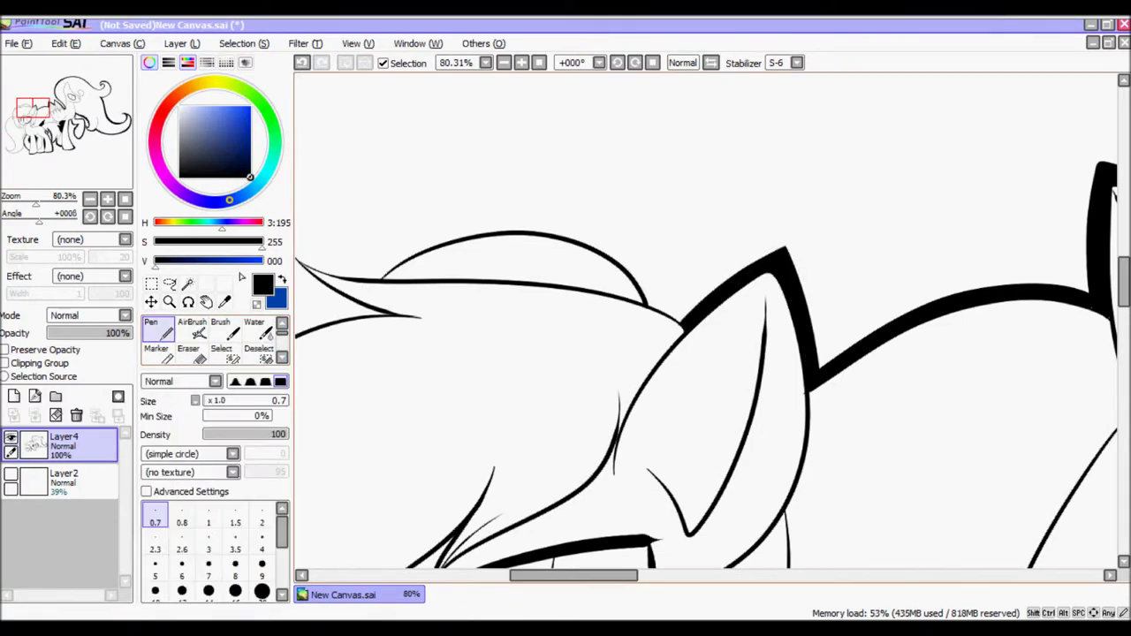
{"action": "left_click_drag", "start_coordinate": [440, 231], "coordinate": [670, 309]}
{"action": "left_click_drag", "start_coordinate": [48, 106], "coordinate": [35, 105]}
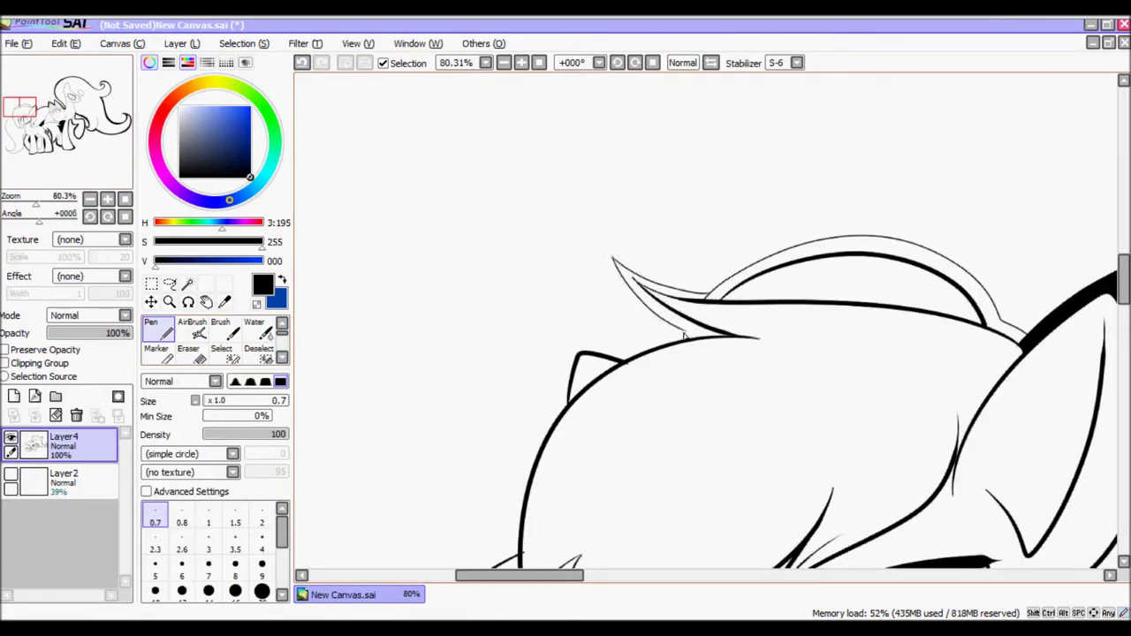
{"action": "scroll", "coordinate": [164, 348], "scroll_direction": "down", "scroll_amount": 1}
{"action": "left_click", "coordinate": [156, 351]}
{"action": "left_click", "coordinate": [654, 285]}
{"action": "left_click", "coordinate": [848, 244]}
Trace a thin outer contour around the small pony's far ear and fill the gap with black.
{"action": "scroll", "coordinate": [224, 332], "scroll_direction": "up", "scroll_amount": 1}
{"action": "left_click", "coordinate": [157, 325]}
{"action": "left_click_drag", "start_coordinate": [20, 106], "coordinate": [23, 108]}
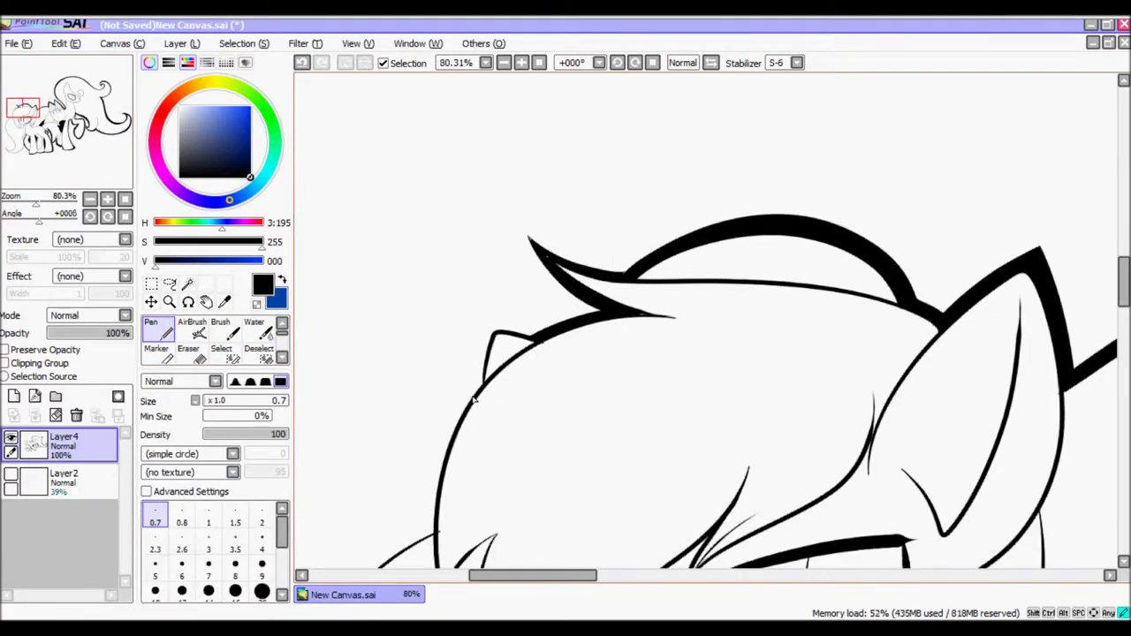
{"action": "left_click_drag", "start_coordinate": [477, 396], "coordinate": [509, 320]}
{"action": "left_click_drag", "start_coordinate": [23, 108], "coordinate": [18, 124]}
{"action": "scroll", "coordinate": [165, 348], "scroll_direction": "down", "scroll_amount": 1}
{"action": "left_click", "coordinate": [157, 351]}
{"action": "left_click", "coordinate": [545, 168]}
Trace a thin outer contour along the front of the small pony's fringe and fill the gap with black.
{"action": "scroll", "coordinate": [225, 331], "scroll_direction": "up", "scroll_amount": 1}
{"action": "left_click", "coordinate": [157, 325]}
{"action": "left_click_drag", "start_coordinate": [533, 198], "coordinate": [488, 334]}
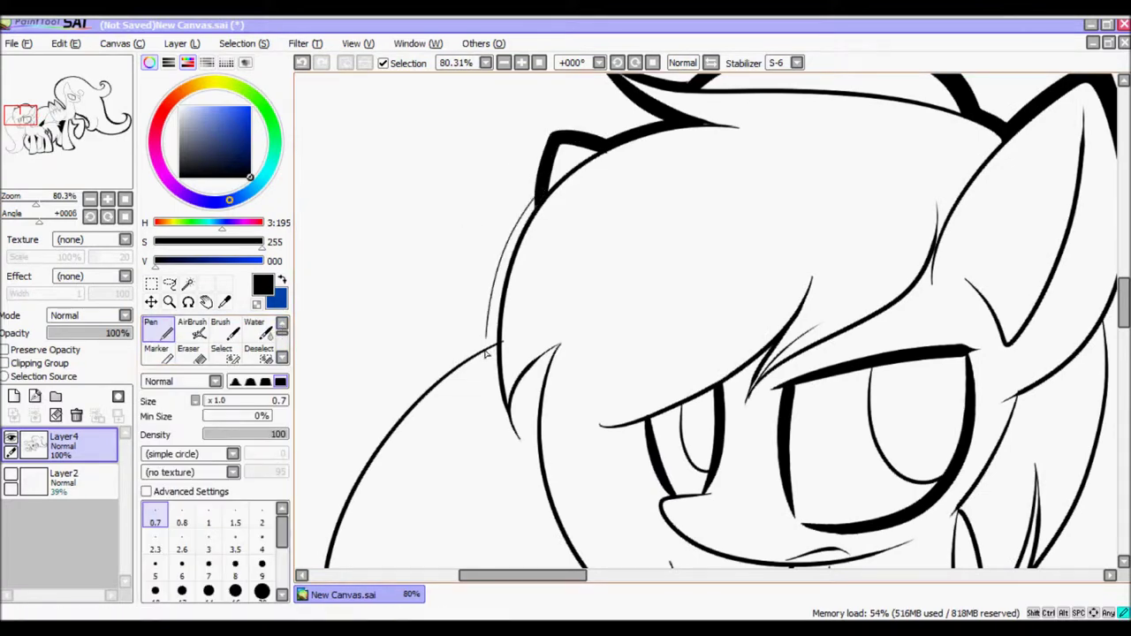
{"action": "scroll", "coordinate": [164, 349], "scroll_direction": "down", "scroll_amount": 1}
{"action": "left_click", "coordinate": [156, 351]}
{"action": "left_click", "coordinate": [500, 266]}
Fill the narrow gap between the long curled tail and the small pony's far foreleg with black.
{"action": "scroll", "coordinate": [398, 247], "scroll_direction": "down", "scroll_amount": 2}
{"action": "left_click", "coordinate": [231, 325]}
{"action": "left_click", "coordinate": [156, 351]}
{"action": "left_click", "coordinate": [555, 256]}
Trace a thin contour along the outer edge of the long curled tail down to its tip, redoing uneven strokes, and fill it with black.
{"action": "left_click_drag", "start_coordinate": [35, 142], "coordinate": [28, 126]}
{"action": "scroll", "coordinate": [224, 332], "scroll_direction": "up", "scroll_amount": 1}
{"action": "left_click", "coordinate": [157, 326]}
{"action": "left_click_drag", "start_coordinate": [487, 88], "coordinate": [442, 128]}
{"action": "key", "text": "ctrl+z"}
{"action": "left_click_drag", "start_coordinate": [424, 195], "coordinate": [415, 177]}
{"action": "mouse_move", "coordinate": [507, 161]}
{"action": "left_mouse_down"}
{"action": "mouse_move", "coordinate": [384, 304]}
{"action": "mouse_move", "coordinate": [353, 123]}
{"action": "left_mouse_up"}
{"action": "mouse_move", "coordinate": [391, 212]}
{"action": "left_mouse_down"}
{"action": "mouse_move", "coordinate": [513, 424]}
{"action": "mouse_move", "coordinate": [387, 464]}
{"action": "left_mouse_up"}
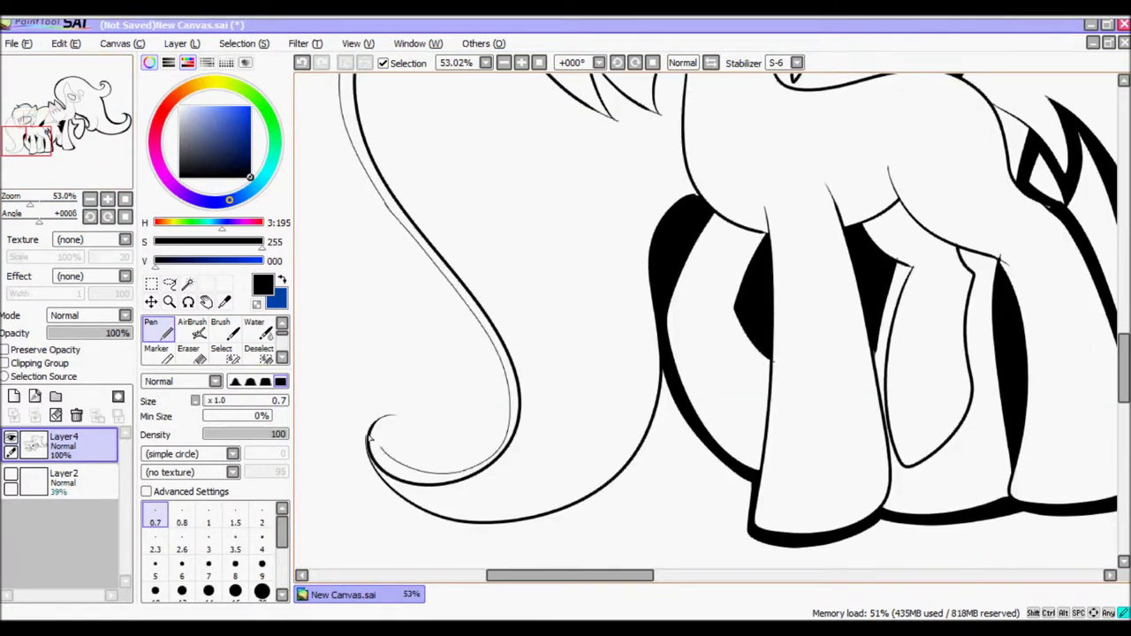
{"action": "scroll", "coordinate": [164, 349], "scroll_direction": "down", "scroll_amount": 1}
{"action": "left_click", "coordinate": [156, 351]}
{"action": "left_click", "coordinate": [380, 442]}
Trace a thin outer contour under the long curled tail from its tip to the foreleg and fill the gap with black.
{"action": "key", "text": "e"}
{"action": "key", "text": "n"}
{"action": "scroll", "coordinate": [378, 343], "scroll_direction": "down", "scroll_amount": 2}
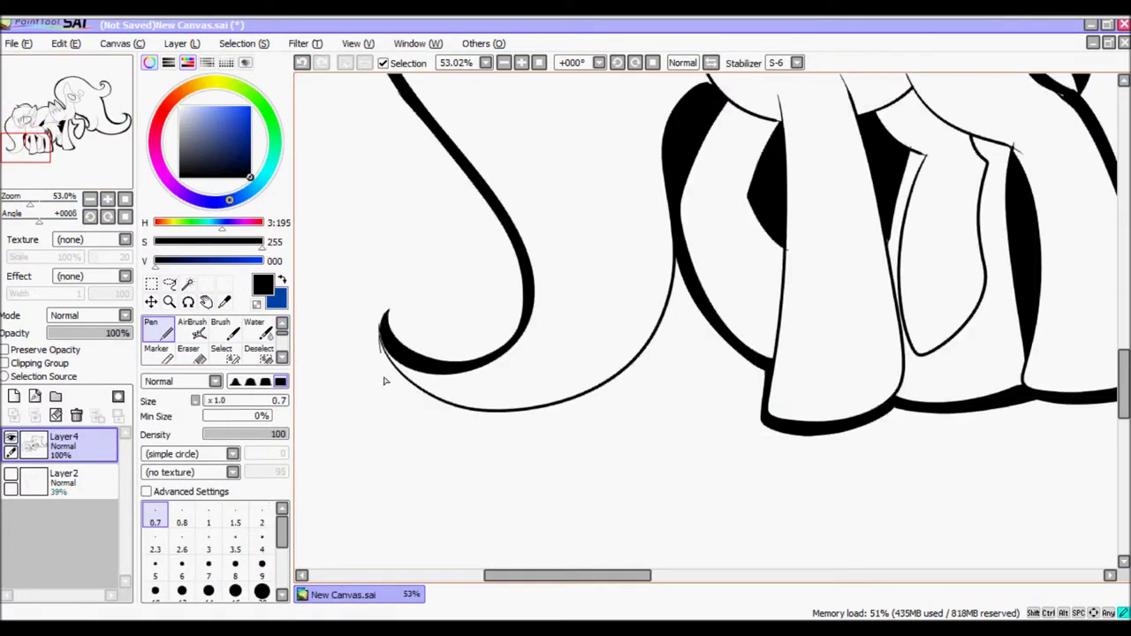
{"action": "key", "text": "g"}
{"action": "left_click", "coordinate": [382, 344]}
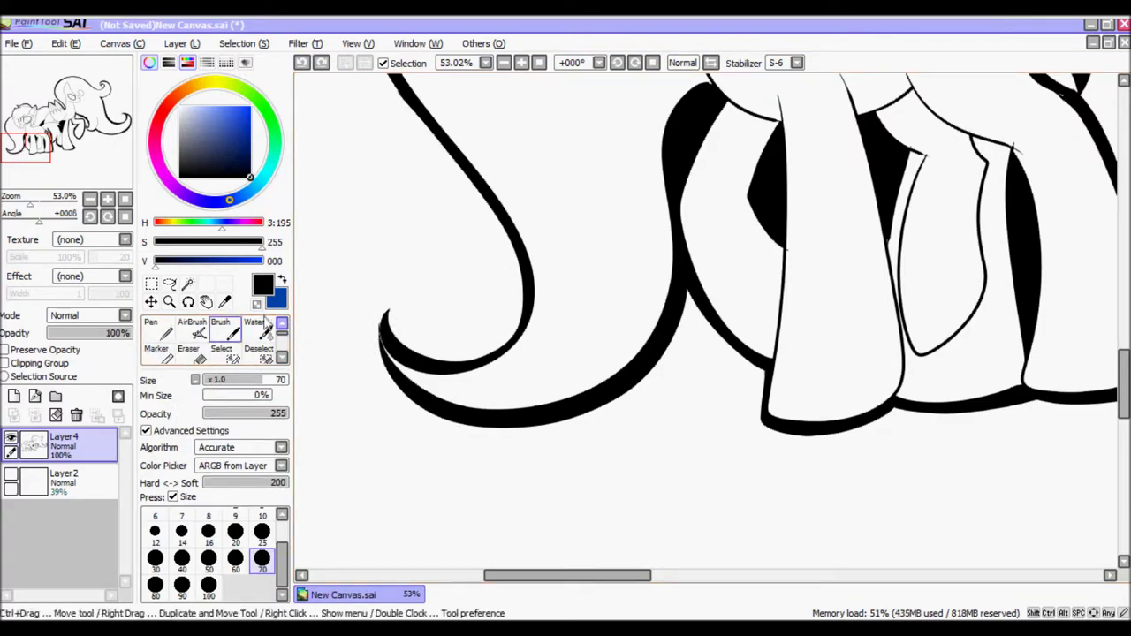
Switch to the Brush, make Layer2 visible and add a new layer beneath it.
{"action": "key", "text": "b"}
{"action": "scroll", "coordinate": [382, 332], "scroll_direction": "down", "scroll_amount": 4}
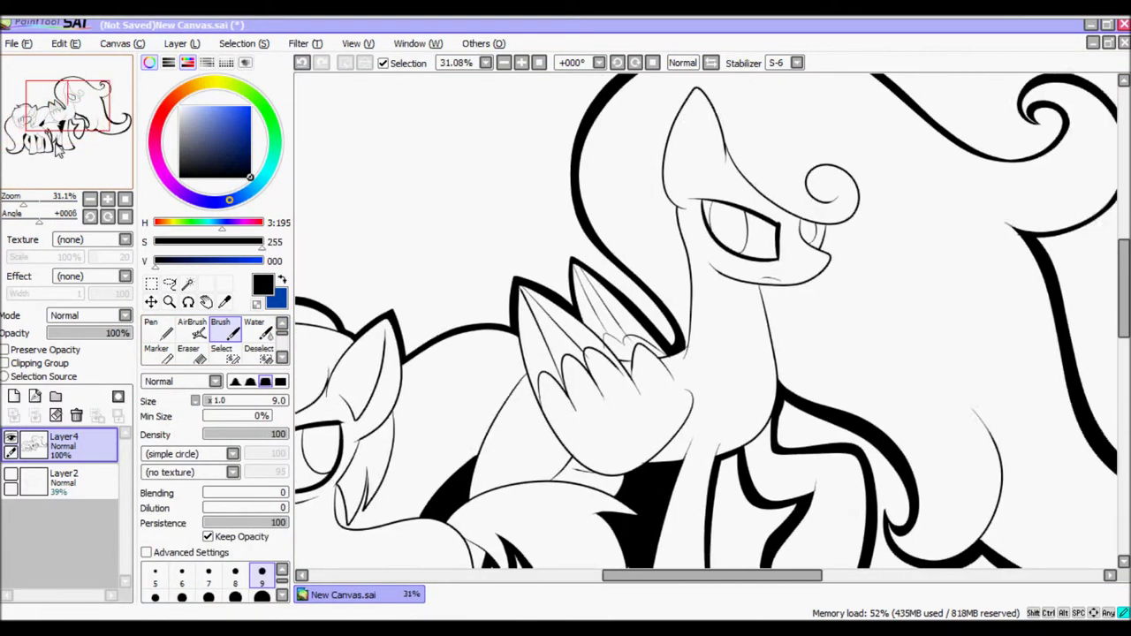
{"action": "left_click_drag", "start_coordinate": [43, 117], "coordinate": [19, 156]}
{"action": "left_click", "coordinate": [10, 475]}
{"action": "left_click", "coordinate": [64, 482]}
{"action": "left_click", "coordinate": [13, 396]}
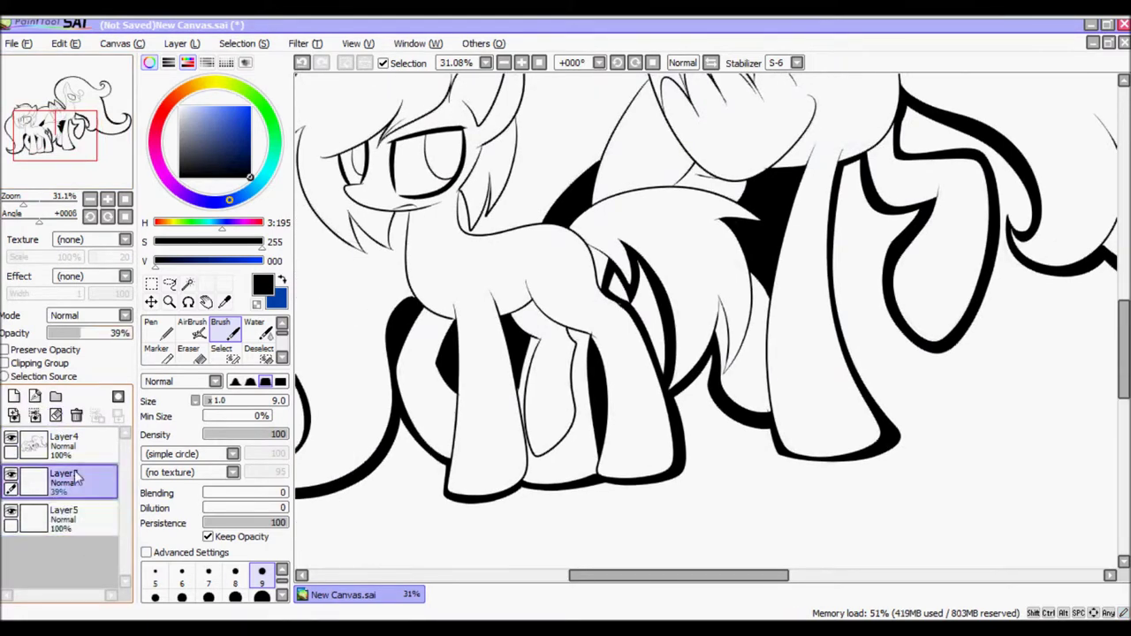
Set the brush size to 30, the stabilizer to 15 and the opacity of Layer2 to 45%.
{"action": "scroll", "coordinate": [261, 583], "scroll_direction": "down", "scroll_amount": 2}
{"action": "left_click", "coordinate": [262, 596]}
{"action": "left_click", "coordinate": [796, 63]}
{"action": "left_click", "coordinate": [782, 268]}
{"action": "left_click", "coordinate": [181, 573]}
Paint a translucent grey shadow under the small pony's fringe, from the front of the face up to the ear.
{"action": "scroll", "coordinate": [416, 261], "scroll_direction": "up", "scroll_amount": 1}
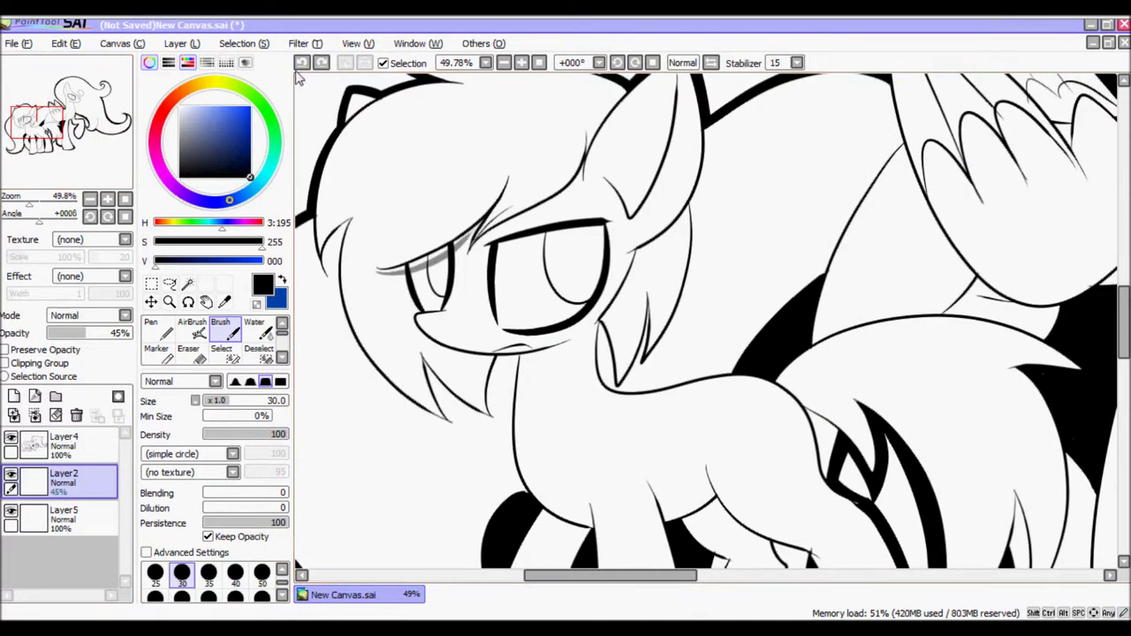
{"action": "scroll", "coordinate": [415, 261], "scroll_direction": "up", "scroll_amount": 3}
{"action": "left_click_drag", "start_coordinate": [37, 122], "coordinate": [29, 121]}
{"action": "mouse_move", "coordinate": [368, 252]}
{"action": "left_mouse_down"}
{"action": "mouse_move", "coordinate": [509, 206]}
{"action": "mouse_move", "coordinate": [541, 198]}
{"action": "left_mouse_up"}
{"action": "left_click_drag", "start_coordinate": [32, 122], "coordinate": [39, 117]}
{"action": "mouse_move", "coordinate": [446, 297]}
{"action": "left_mouse_down"}
{"action": "mouse_move", "coordinate": [654, 132]}
{"action": "mouse_move", "coordinate": [530, 235]}
{"action": "left_mouse_up"}
{"action": "left_click_drag", "start_coordinate": [36, 118], "coordinate": [42, 111]}
{"action": "left_click_drag", "start_coordinate": [327, 124], "coordinate": [352, 124]}
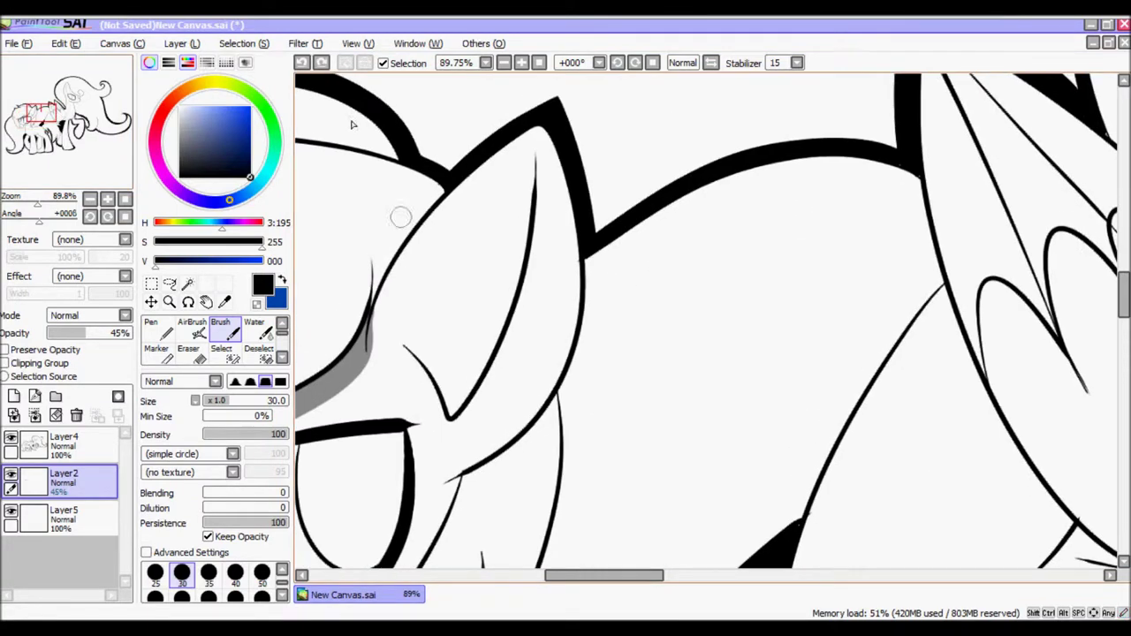
Shade the inside of the small pony's near ear grey, redoing the uneven stroke and erasing the excess near the ear tip.
{"action": "left_click_drag", "start_coordinate": [408, 343], "coordinate": [489, 327]}
{"action": "key", "text": "ctrl+z"}
{"action": "mouse_move", "coordinate": [528, 161]}
{"action": "left_mouse_down"}
{"action": "mouse_move", "coordinate": [518, 265]}
{"action": "mouse_move", "coordinate": [507, 227]}
{"action": "mouse_move", "coordinate": [514, 357]}
{"action": "left_mouse_up"}
{"action": "key", "text": "e"}
{"action": "left_click_drag", "start_coordinate": [530, 172], "coordinate": [497, 174]}
Paint a grey shadow along the back edge of the small pony's near ear, redoing the uneven strokes.
{"action": "key", "text": "b"}
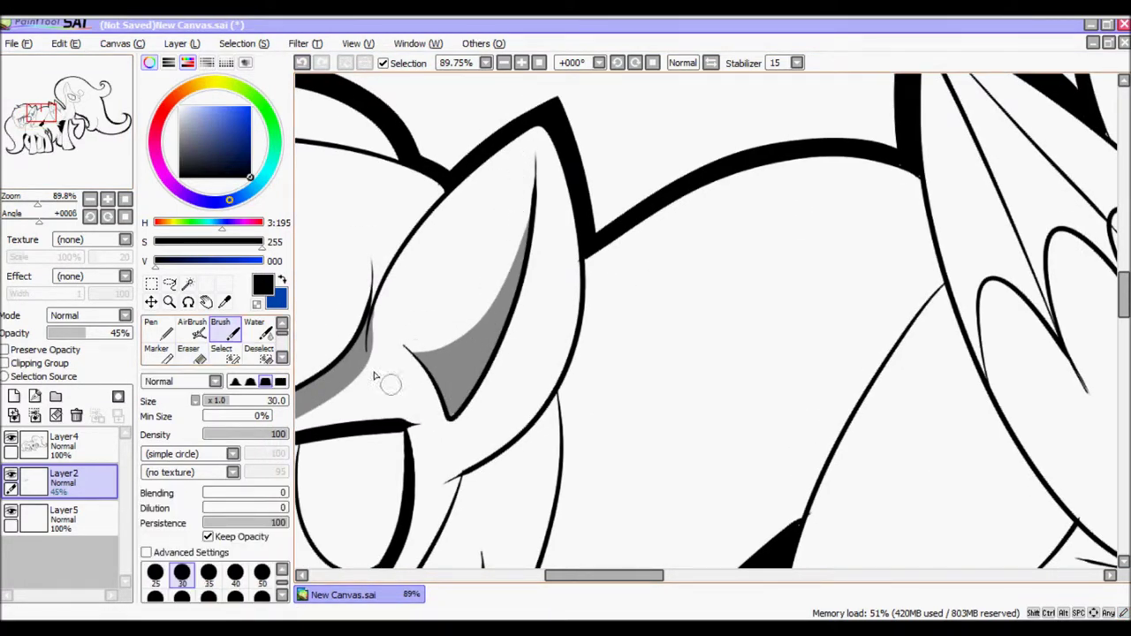
{"action": "left_click_drag", "start_coordinate": [447, 477], "coordinate": [563, 181]}
{"action": "key", "text": "ctrl+z"}
{"action": "mouse_move", "coordinate": [564, 133]}
{"action": "left_mouse_down"}
{"action": "mouse_move", "coordinate": [558, 328]}
{"action": "mouse_move", "coordinate": [446, 473]}
{"action": "mouse_move", "coordinate": [548, 114]}
{"action": "mouse_move", "coordinate": [459, 469]}
{"action": "left_mouse_up"}
{"action": "key", "text": "ctrl+z"}
{"action": "left_click_drag", "start_coordinate": [408, 356], "coordinate": [550, 96]}
Shade the small pony's hair lock below the ear grey and erase the paint that spills past its outline.
{"action": "mouse_move", "coordinate": [541, 343]}
{"action": "left_mouse_down"}
{"action": "mouse_move", "coordinate": [557, 364]}
{"action": "mouse_move", "coordinate": [570, 453]}
{"action": "left_mouse_up"}
{"action": "left_click_drag", "start_coordinate": [619, 213], "coordinate": [543, 345]}
{"action": "mouse_move", "coordinate": [588, 425]}
{"action": "left_mouse_down"}
{"action": "mouse_move", "coordinate": [616, 272]}
{"action": "mouse_move", "coordinate": [624, 380]}
{"action": "mouse_move", "coordinate": [698, 185]}
{"action": "mouse_move", "coordinate": [629, 233]}
{"action": "mouse_move", "coordinate": [609, 291]}
{"action": "left_mouse_up"}
{"action": "key", "text": "e"}
{"action": "mouse_move", "coordinate": [699, 204]}
{"action": "left_mouse_down"}
{"action": "mouse_move", "coordinate": [714, 139]}
{"action": "mouse_move", "coordinate": [707, 234]}
{"action": "left_mouse_up"}
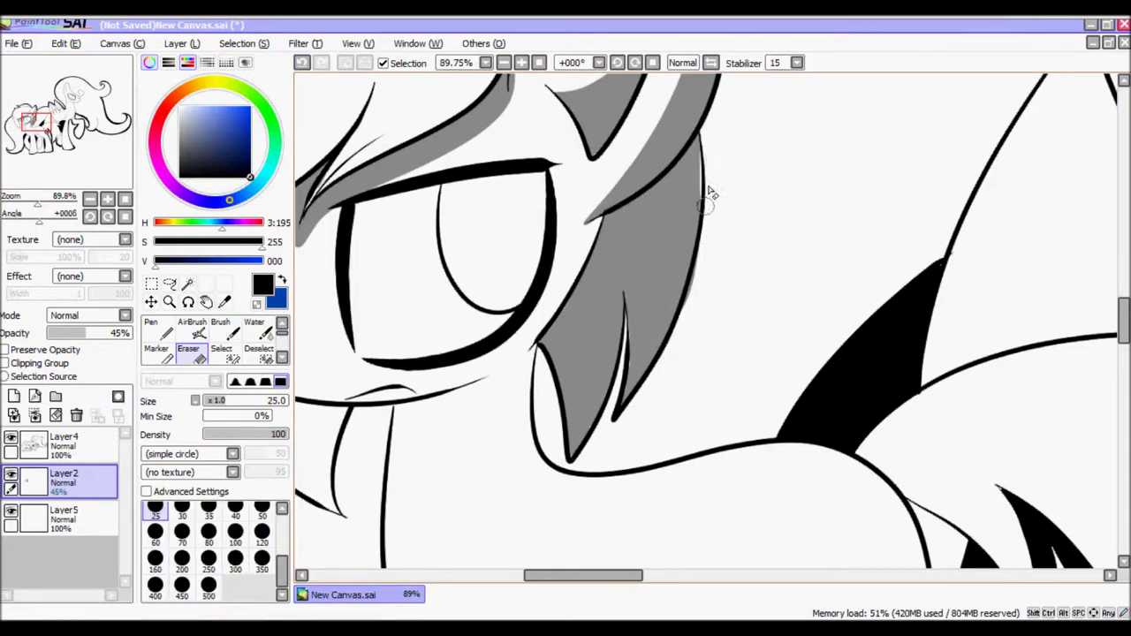
Shade the small pony's far hair locks behind and below the muzzle and the area between the eyes grey, redoing uneven strokes.
{"action": "key", "text": "b"}
{"action": "left_click_drag", "start_coordinate": [710, 140], "coordinate": [368, 198]}
{"action": "left_click_drag", "start_coordinate": [344, 260], "coordinate": [911, 203]}
{"action": "mouse_move", "coordinate": [527, 282]}
{"action": "left_mouse_down"}
{"action": "mouse_move", "coordinate": [469, 276]}
{"action": "mouse_move", "coordinate": [508, 173]}
{"action": "left_mouse_up"}
{"action": "mouse_move", "coordinate": [396, 378]}
{"action": "left_mouse_down"}
{"action": "mouse_move", "coordinate": [469, 466]}
{"action": "mouse_move", "coordinate": [397, 217]}
{"action": "left_mouse_up"}
{"action": "left_click_drag", "start_coordinate": [416, 274], "coordinate": [548, 367]}
{"action": "key", "text": "ctrl+z"}
{"action": "key", "text": "ctrl+z"}
{"action": "mouse_move", "coordinate": [437, 438]}
{"action": "left_mouse_down"}
{"action": "mouse_move", "coordinate": [396, 221]}
{"action": "mouse_move", "coordinate": [548, 371]}
{"action": "mouse_move", "coordinate": [433, 353]}
{"action": "mouse_move", "coordinate": [531, 450]}
{"action": "mouse_move", "coordinate": [474, 389]}
{"action": "left_mouse_up"}
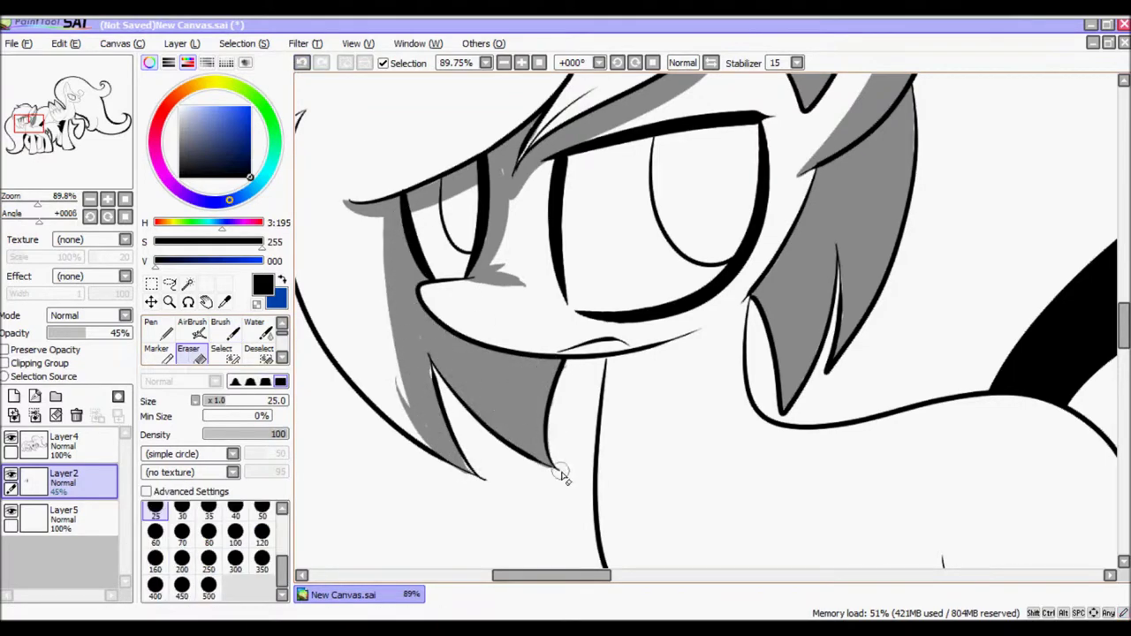
Paint grey shadows along the small pony's neck and back line and under its jaw.
{"action": "scroll", "coordinate": [460, 335], "scroll_direction": "down", "scroll_amount": 2}
{"action": "mouse_move", "coordinate": [509, 84]}
{"action": "left_mouse_down"}
{"action": "mouse_move", "coordinate": [760, 132]}
{"action": "mouse_move", "coordinate": [548, 102]}
{"action": "mouse_move", "coordinate": [742, 142]}
{"action": "mouse_move", "coordinate": [769, 133]}
{"action": "left_mouse_up"}
{"action": "mouse_move", "coordinate": [787, 297]}
{"action": "left_mouse_down"}
{"action": "mouse_move", "coordinate": [636, 102]}
{"action": "mouse_move", "coordinate": [588, 194]}
{"action": "mouse_move", "coordinate": [592, 265]}
{"action": "mouse_move", "coordinate": [764, 253]}
{"action": "left_mouse_up"}
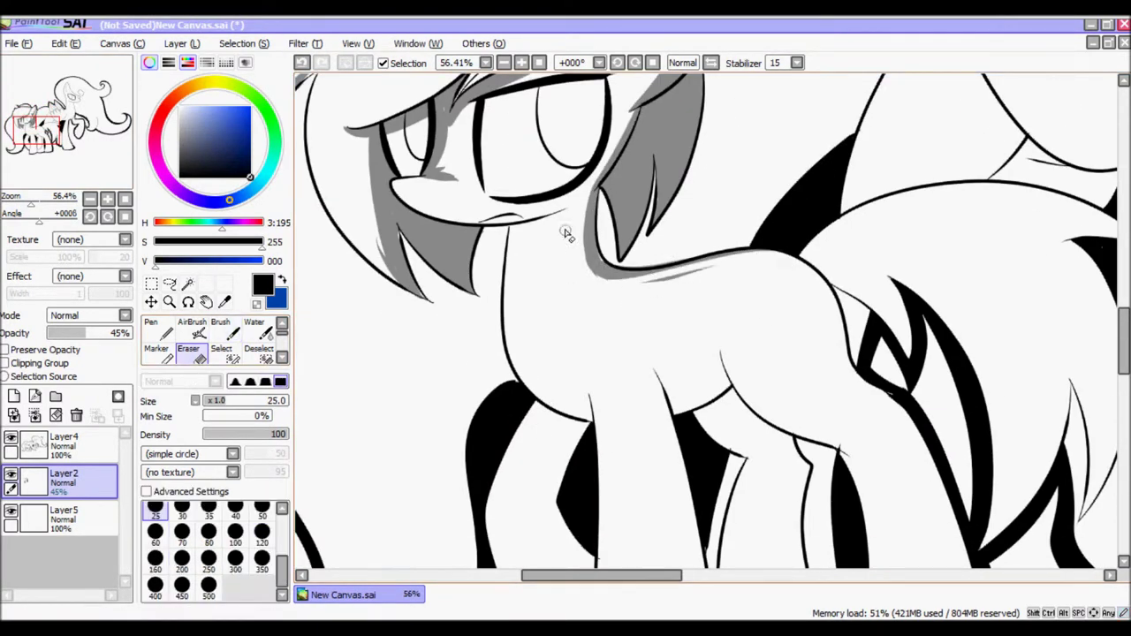
{"action": "left_click_drag", "start_coordinate": [564, 214], "coordinate": [507, 267]}
{"action": "left_click_drag", "start_coordinate": [566, 216], "coordinate": [542, 227]}
{"action": "scroll", "coordinate": [511, 252], "scroll_direction": "down", "scroll_amount": 3}
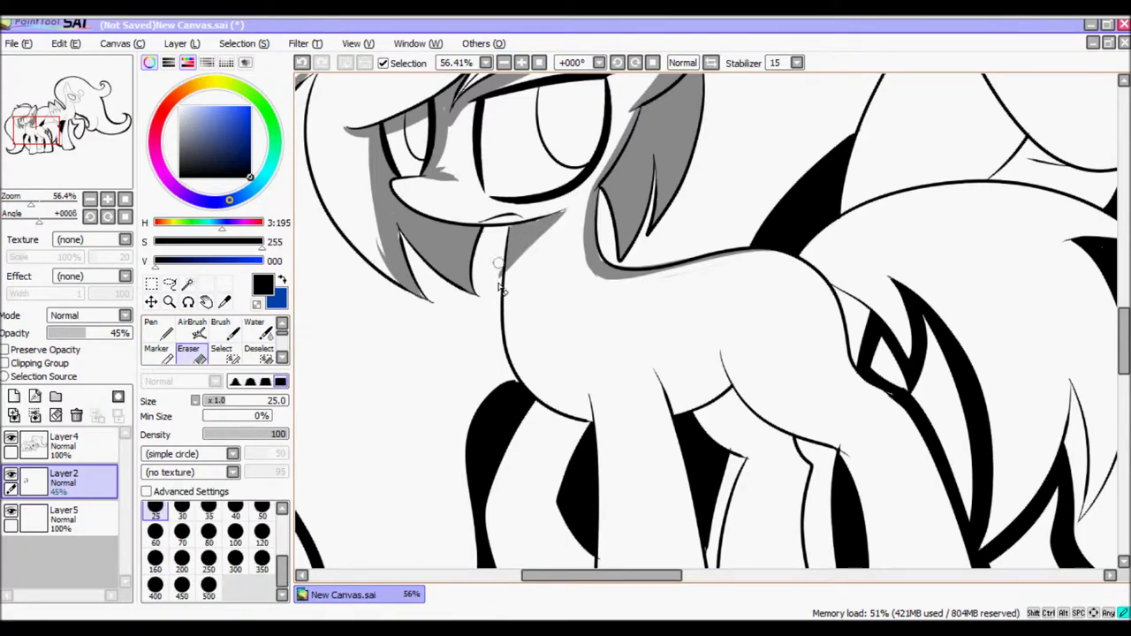
Outline a grey shadow on the inner side of the small pony's far front leg and fill it.
{"action": "scroll", "coordinate": [482, 184], "scroll_direction": "up", "scroll_amount": 3}
{"action": "left_click_drag", "start_coordinate": [476, 177], "coordinate": [508, 425]}
{"action": "mouse_move", "coordinate": [526, 310]}
{"action": "left_mouse_down"}
{"action": "mouse_move", "coordinate": [513, 433]}
{"action": "mouse_move", "coordinate": [491, 283]}
{"action": "mouse_move", "coordinate": [495, 186]}
{"action": "left_mouse_up"}
{"action": "key", "text": "ctrl+z"}
{"action": "key", "text": "g"}
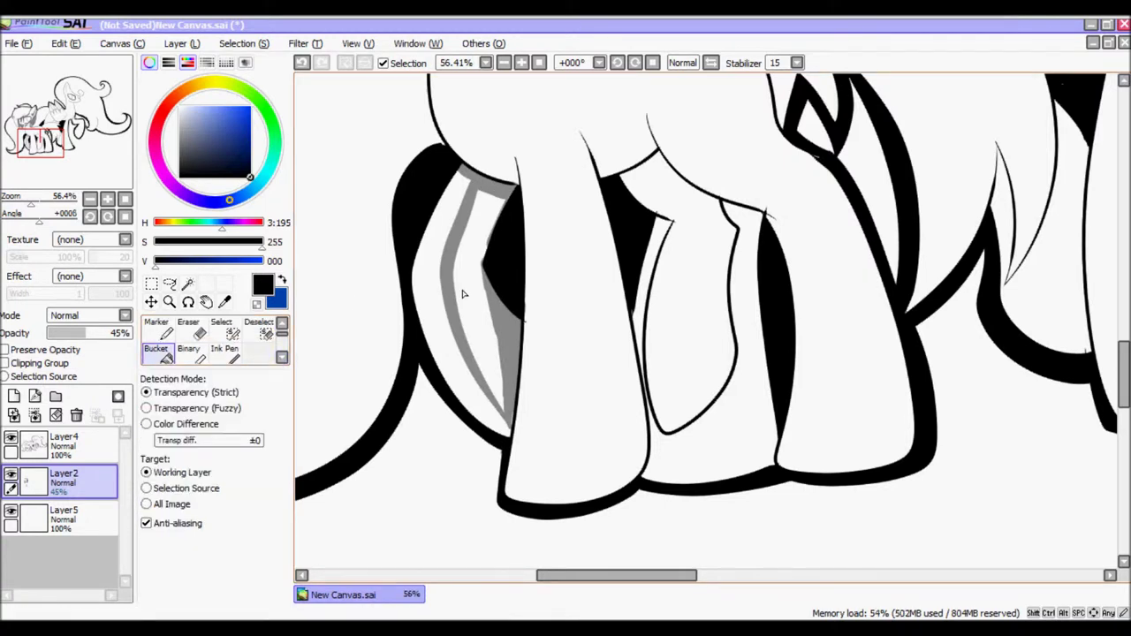
{"action": "left_click", "coordinate": [467, 292]}
Shade the rear edge of the small pony's near front leg grey down to the hoof and erase the spill past the outline.
{"action": "key", "text": "b"}
{"action": "left_click_drag", "start_coordinate": [584, 137], "coordinate": [605, 490]}
{"action": "left_click_drag", "start_coordinate": [619, 296], "coordinate": [605, 508]}
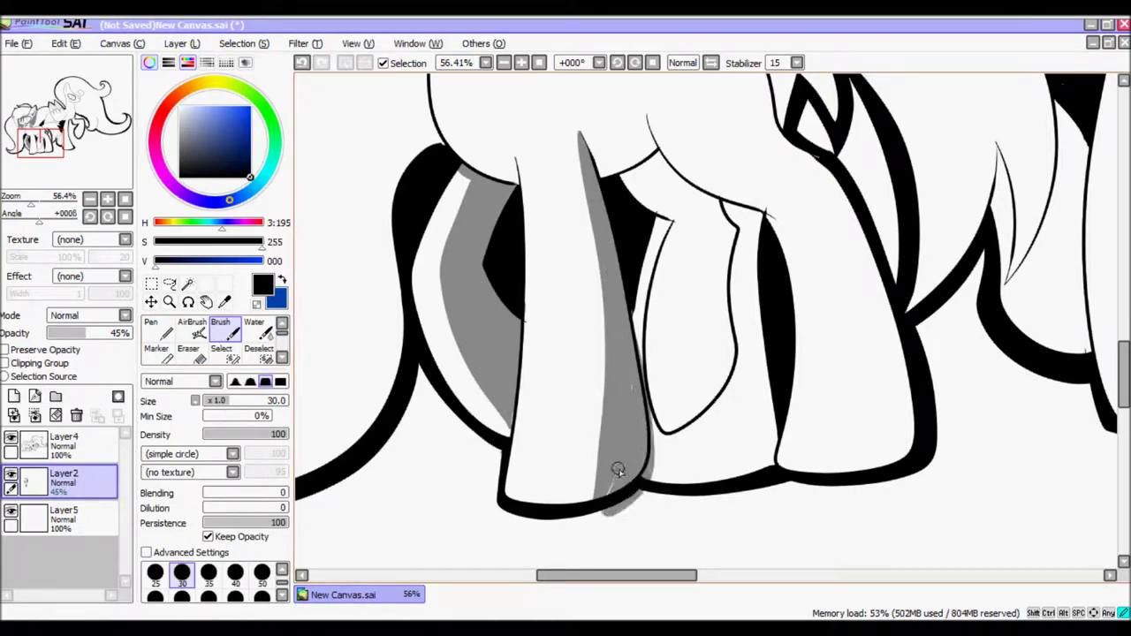
{"action": "key", "text": "e"}
Shade the small pony's belly between the legs and fill the whole far hind leg grey.
{"action": "key", "text": "b"}
{"action": "mouse_move", "coordinate": [623, 178]}
{"action": "left_mouse_down"}
{"action": "mouse_move", "coordinate": [659, 155]}
{"action": "mouse_move", "coordinate": [776, 214]}
{"action": "left_mouse_up"}
{"action": "key", "text": "e"}
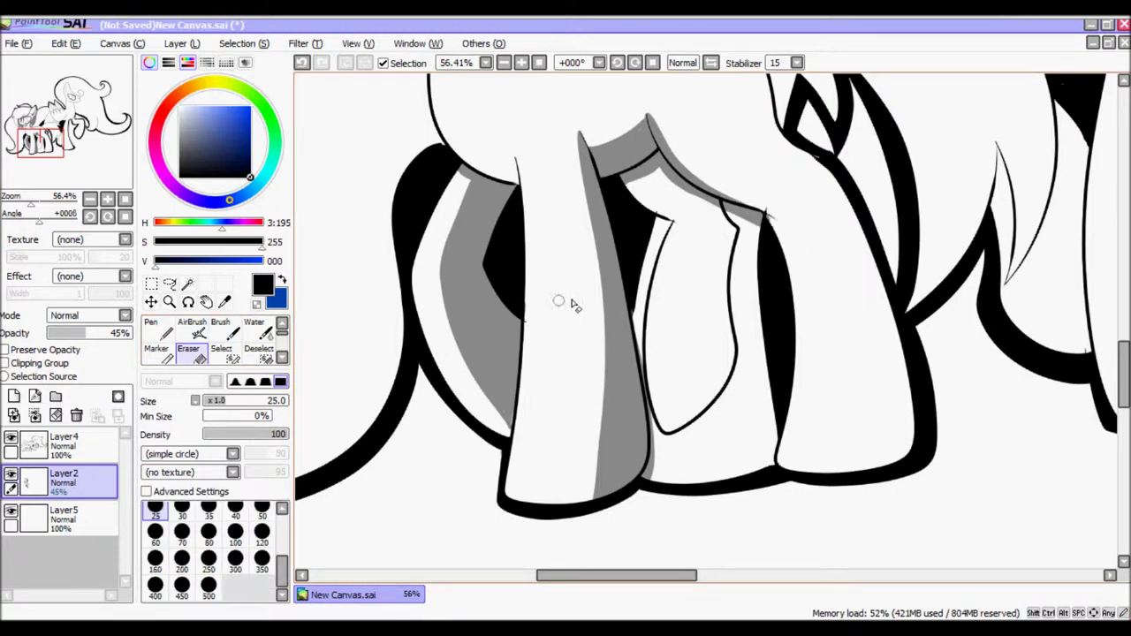
{"action": "key", "text": "b"}
{"action": "mouse_move", "coordinate": [654, 182]}
{"action": "left_mouse_down"}
{"action": "mouse_move", "coordinate": [758, 467]}
{"action": "mouse_move", "coordinate": [765, 223]}
{"action": "left_mouse_up"}
{"action": "key", "text": "g"}
{"action": "left_click", "coordinate": [674, 285]}
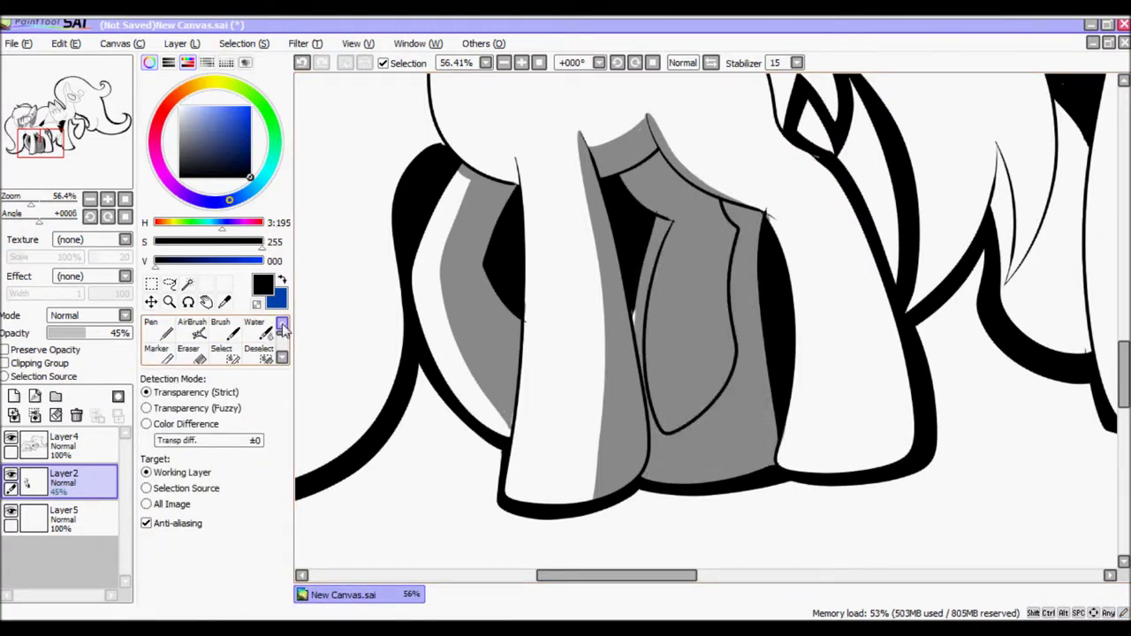
Paint a grey shadow over the small pony's rump and down the rear of its near hind leg, redoing the first stroke.
{"action": "key", "text": "b"}
{"action": "scroll", "coordinate": [579, 122], "scroll_direction": "down", "scroll_amount": 1}
{"action": "mouse_move", "coordinate": [579, 122]}
{"action": "left_mouse_down"}
{"action": "mouse_move", "coordinate": [609, 148]}
{"action": "mouse_move", "coordinate": [711, 434]}
{"action": "left_mouse_up"}
{"action": "key", "text": "ctrl+z"}
{"action": "key", "text": "bracketleft"}
{"action": "key", "text": "bracketleft"}
{"action": "key", "text": "bracketleft"}
{"action": "key", "text": "bracketleft"}
{"action": "mouse_move", "coordinate": [573, 120]}
{"action": "left_mouse_down"}
{"action": "mouse_move", "coordinate": [618, 193]}
{"action": "mouse_move", "coordinate": [694, 457]}
{"action": "left_mouse_up"}
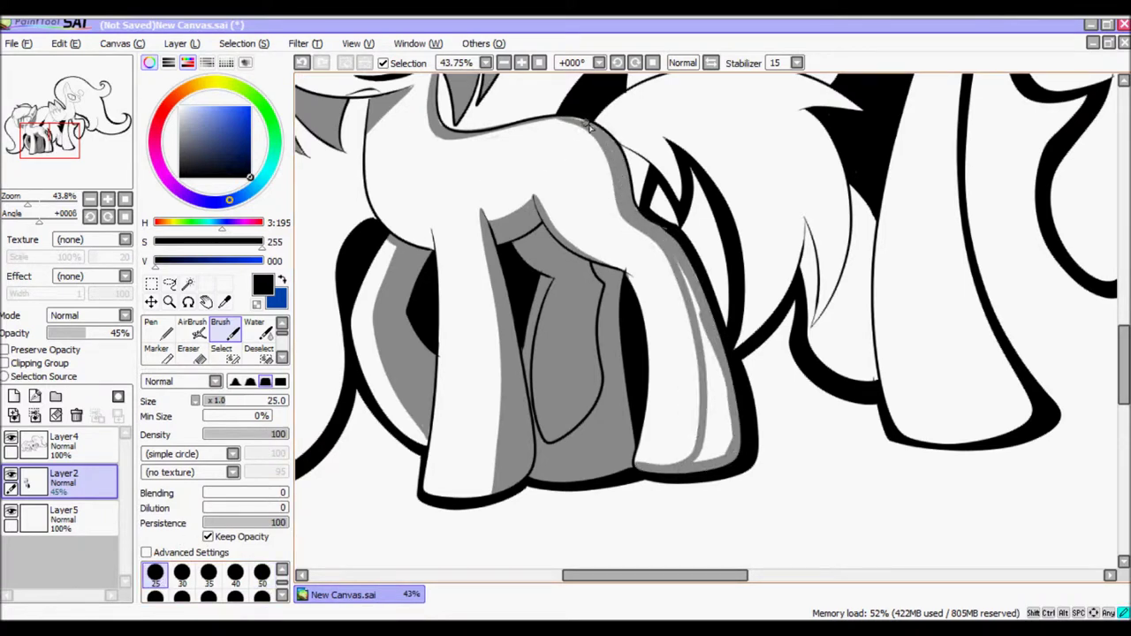
{"action": "left_click_drag", "start_coordinate": [690, 435], "coordinate": [703, 448]}
Shade the base and inner edge of the small pony's tail grey with a size 40 brush, redoing the first stroke.
{"action": "left_click_drag", "start_coordinate": [68, 182], "coordinate": [75, 178]}
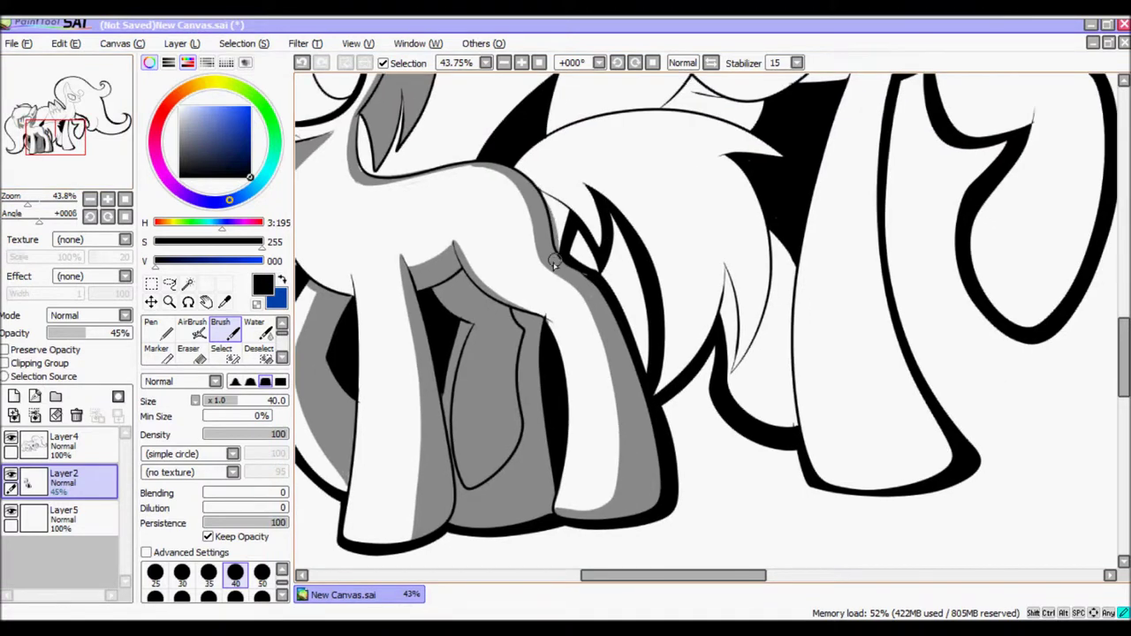
{"action": "left_click_drag", "start_coordinate": [592, 125], "coordinate": [760, 131]}
{"action": "key", "text": "ctrl+z"}
{"action": "left_click_drag", "start_coordinate": [679, 389], "coordinate": [631, 202]}
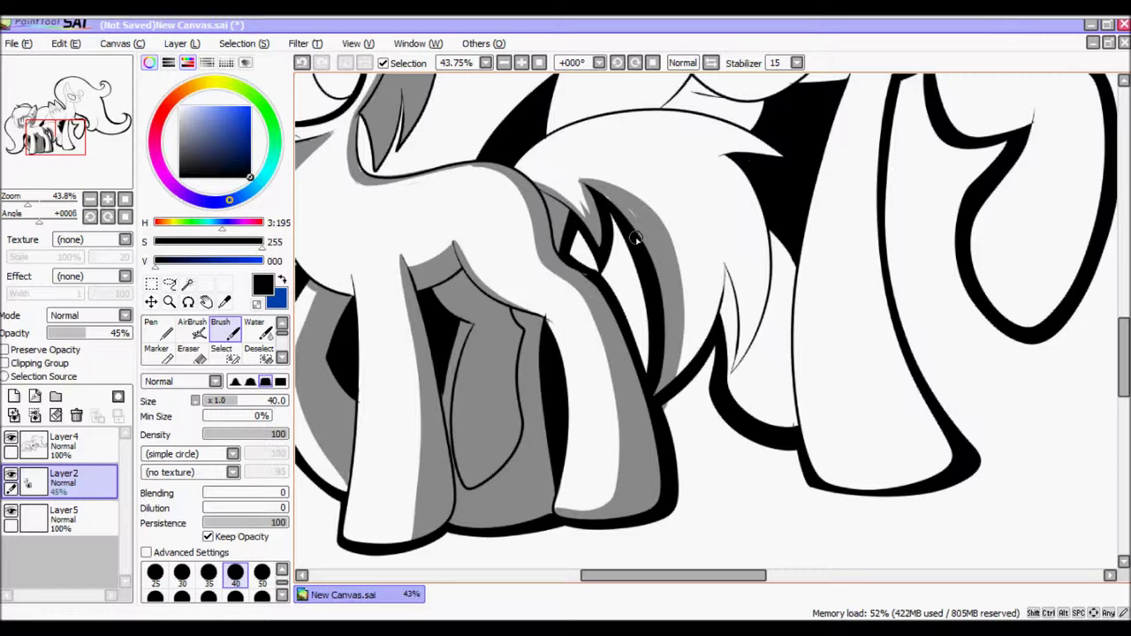
Paint grey shadows on the tall pony's body beneath the wing and above the small pony's tail.
{"action": "scroll", "coordinate": [522, 157], "scroll_direction": "up", "scroll_amount": 5}
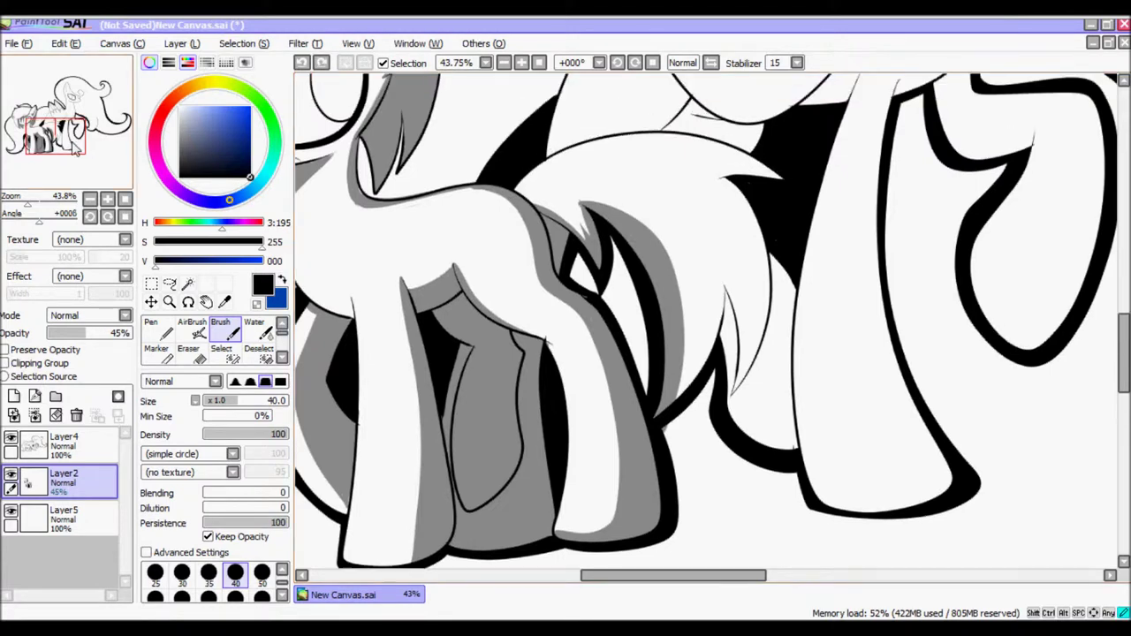
{"action": "left_click_drag", "start_coordinate": [448, 150], "coordinate": [484, 259]}
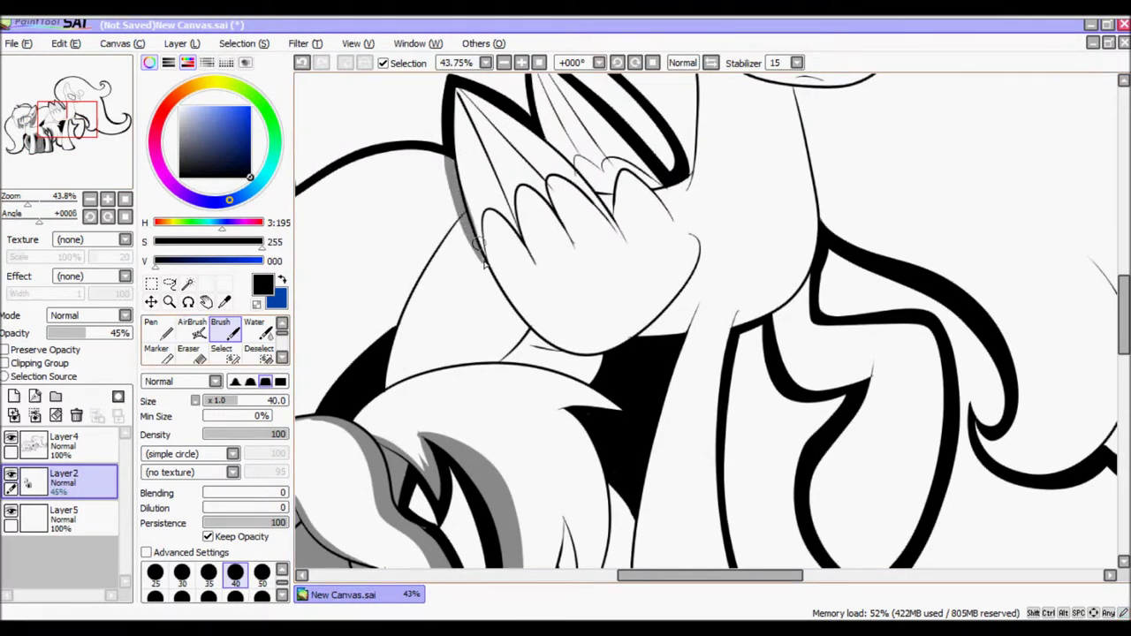
{"action": "left_click_drag", "start_coordinate": [397, 384], "coordinate": [464, 211]}
{"action": "key", "text": "ctrl+z"}
{"action": "scroll", "coordinate": [380, 257], "scroll_direction": "up", "scroll_amount": 2}
{"action": "left_click_drag", "start_coordinate": [629, 407], "coordinate": [425, 473]}
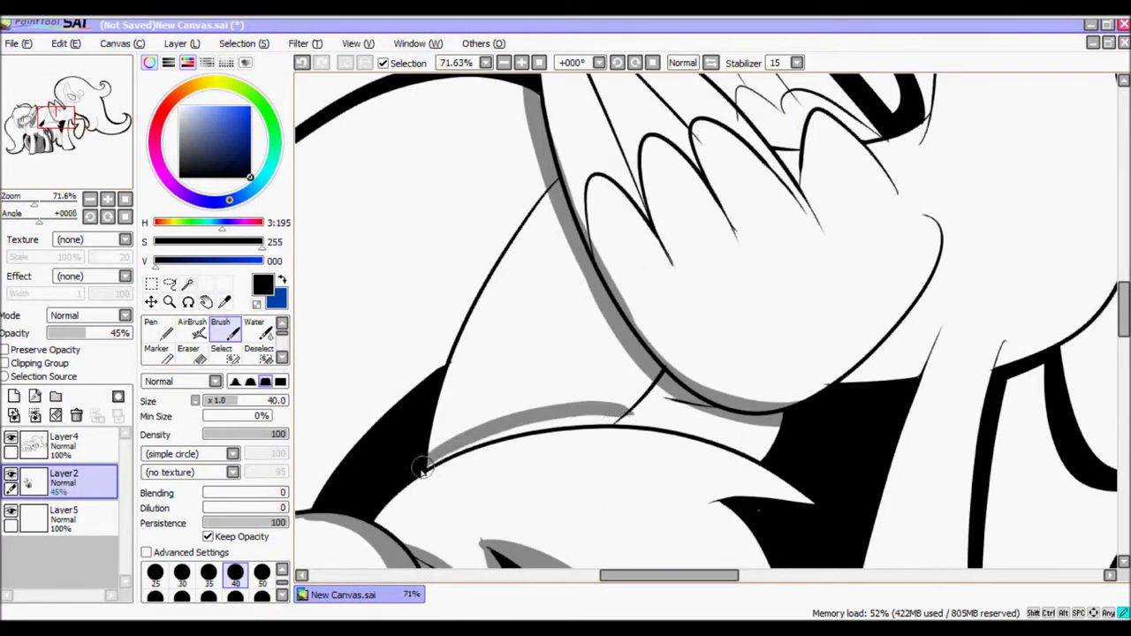
{"action": "left_click_drag", "start_coordinate": [615, 415], "coordinate": [771, 453]}
{"action": "mouse_move", "coordinate": [376, 524]}
{"action": "left_mouse_down"}
{"action": "mouse_move", "coordinate": [560, 410]}
{"action": "mouse_move", "coordinate": [582, 197]}
{"action": "left_mouse_up"}
Shade the tall pony's far wing and the upper feathers of its near wing grey, erasing stray paint near the shoulder.
{"action": "mouse_move", "coordinate": [426, 126]}
{"action": "left_mouse_down"}
{"action": "mouse_move", "coordinate": [548, 196]}
{"action": "mouse_move", "coordinate": [689, 309]}
{"action": "left_mouse_up"}
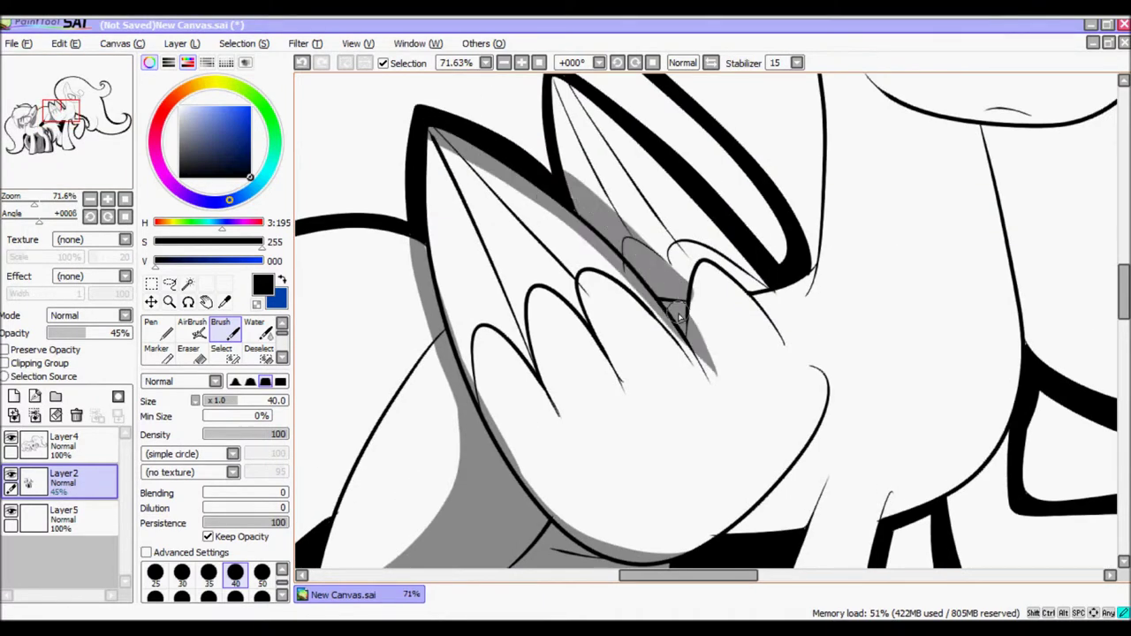
{"action": "left_click_drag", "start_coordinate": [698, 265], "coordinate": [782, 344]}
{"action": "mouse_move", "coordinate": [734, 288]}
{"action": "left_mouse_down"}
{"action": "mouse_move", "coordinate": [564, 97]}
{"action": "mouse_move", "coordinate": [650, 228]}
{"action": "mouse_move", "coordinate": [636, 194]}
{"action": "left_mouse_up"}
{"action": "key", "text": "e"}
{"action": "mouse_move", "coordinate": [708, 363]}
{"action": "left_mouse_down"}
{"action": "mouse_move", "coordinate": [742, 309]}
{"action": "mouse_move", "coordinate": [783, 336]}
{"action": "left_mouse_up"}
{"action": "key", "text": "b"}
{"action": "left_click_drag", "start_coordinate": [654, 327], "coordinate": [517, 194]}
{"action": "mouse_move", "coordinate": [580, 283]}
{"action": "left_mouse_down"}
{"action": "mouse_move", "coordinate": [709, 380]}
{"action": "mouse_move", "coordinate": [788, 351]}
{"action": "mouse_move", "coordinate": [787, 283]}
{"action": "left_mouse_up"}
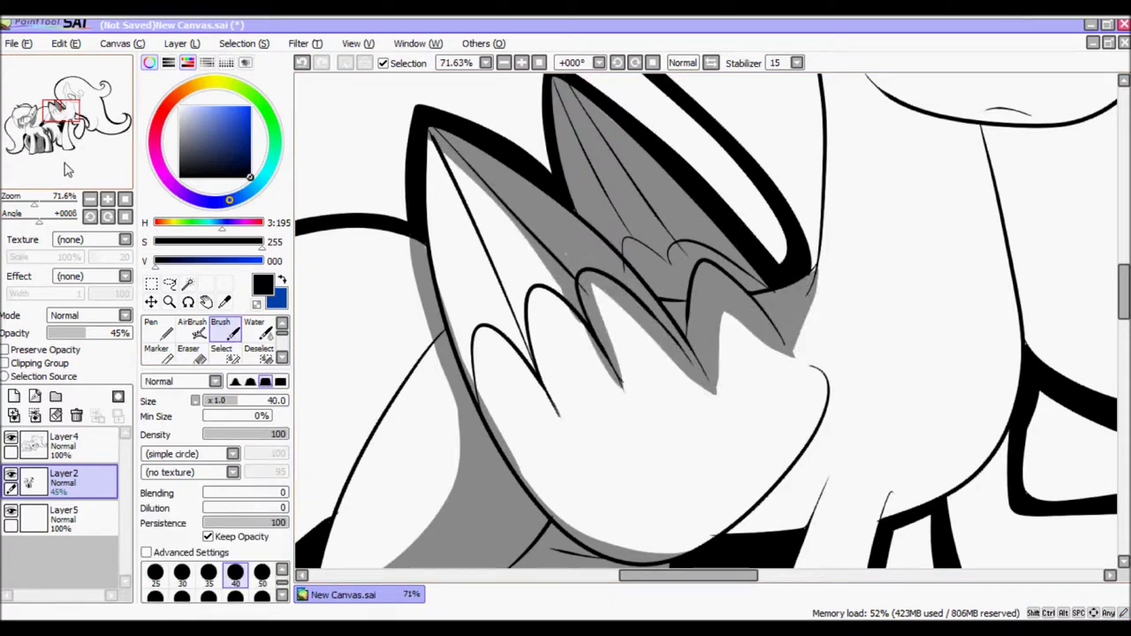
Add grey shadows around the small pony's hair and back, on its tail tip and on the area behind the tail.
{"action": "left_click_drag", "start_coordinate": [62, 203], "coordinate": [36, 203]}
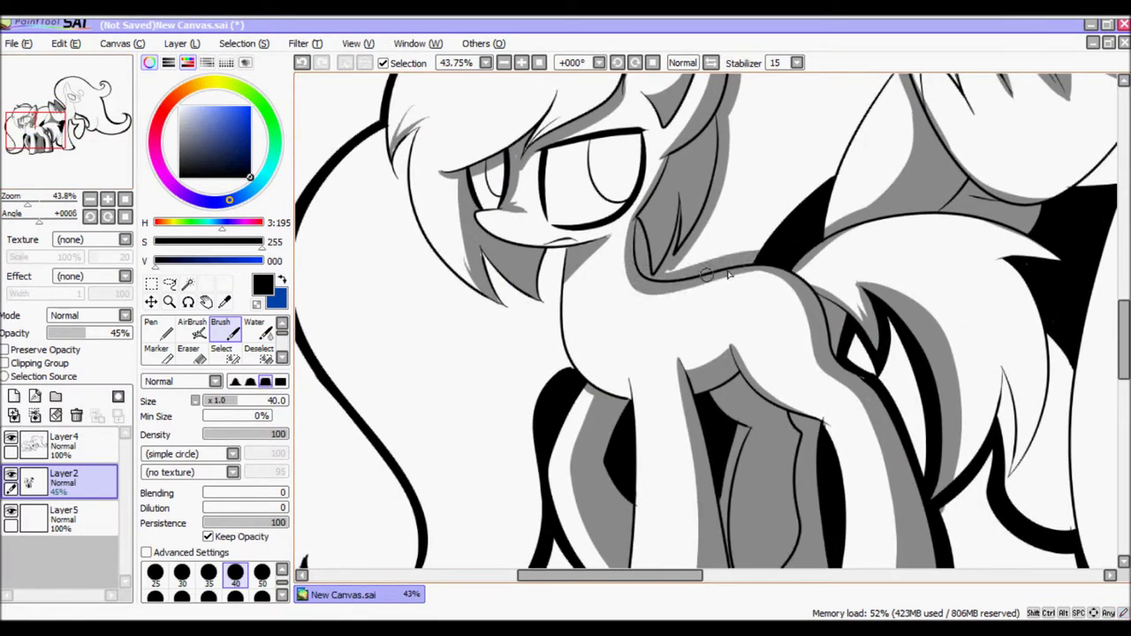
{"action": "left_click_drag", "start_coordinate": [416, 131], "coordinate": [442, 268]}
{"action": "left_click_drag", "start_coordinate": [53, 129], "coordinate": [79, 139]}
{"action": "mouse_move", "coordinate": [534, 281]}
{"action": "left_mouse_down"}
{"action": "mouse_move", "coordinate": [601, 332]}
{"action": "mouse_move", "coordinate": [599, 151]}
{"action": "mouse_move", "coordinate": [550, 274]}
{"action": "left_mouse_up"}
{"action": "scroll", "coordinate": [639, 101], "scroll_direction": "down", "scroll_amount": 1}
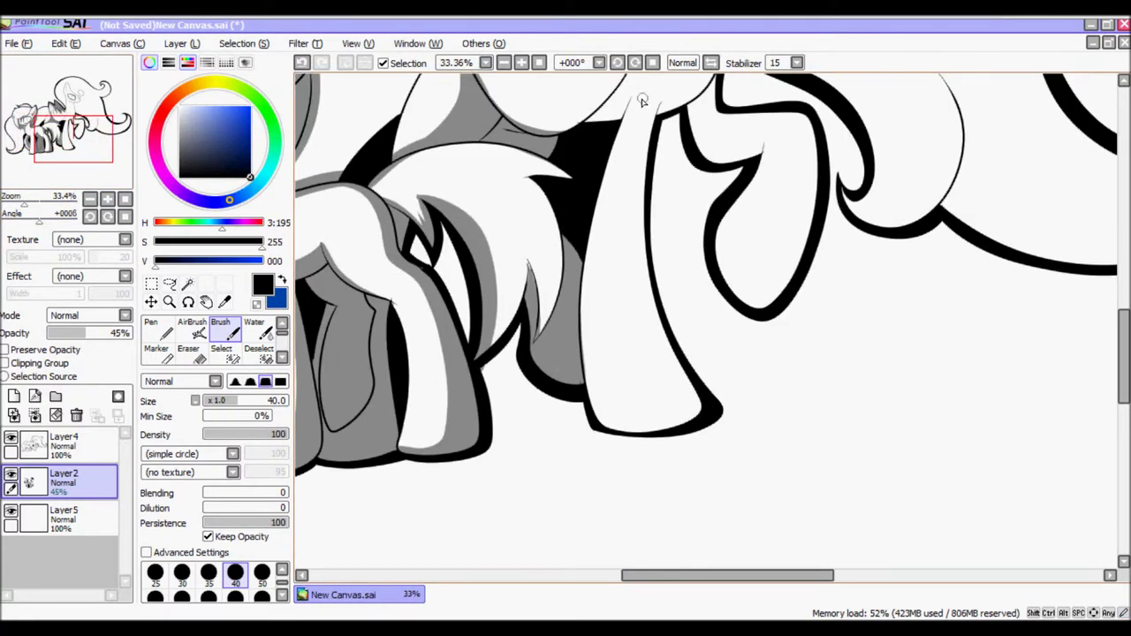
Shade the rear edge of the tall pony's standing front leg and the underside of its raised front leg grey.
{"action": "left_click_drag", "start_coordinate": [637, 99], "coordinate": [619, 427]}
{"action": "left_click_drag", "start_coordinate": [699, 417], "coordinate": [631, 139]}
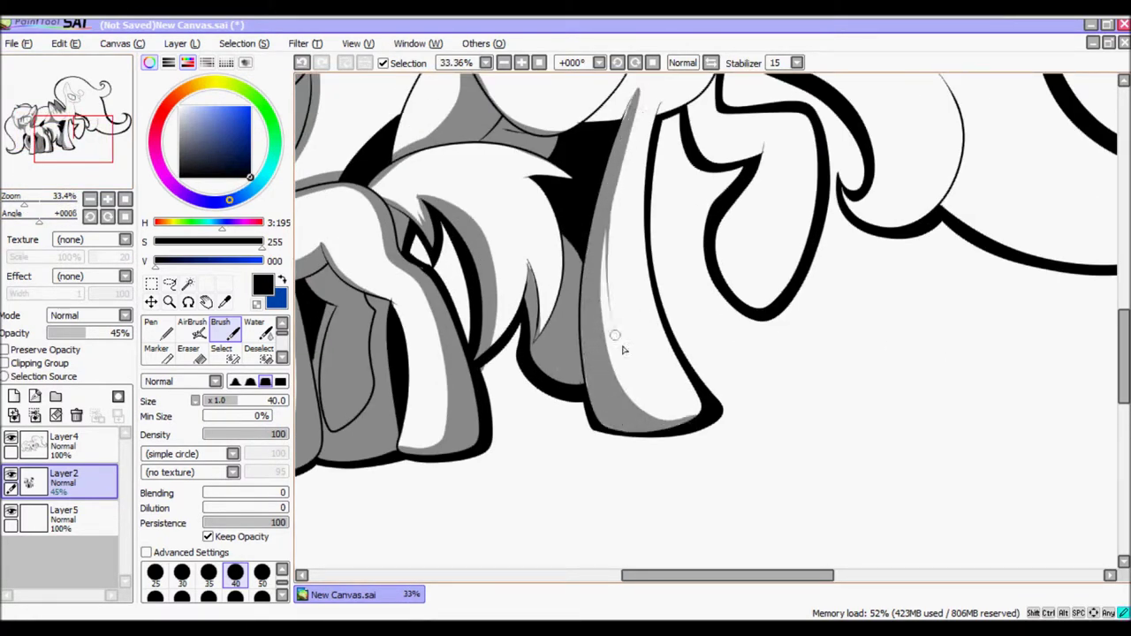
{"action": "left_click_drag", "start_coordinate": [623, 350], "coordinate": [530, 513]}
{"action": "left_click_drag", "start_coordinate": [610, 252], "coordinate": [616, 311]}
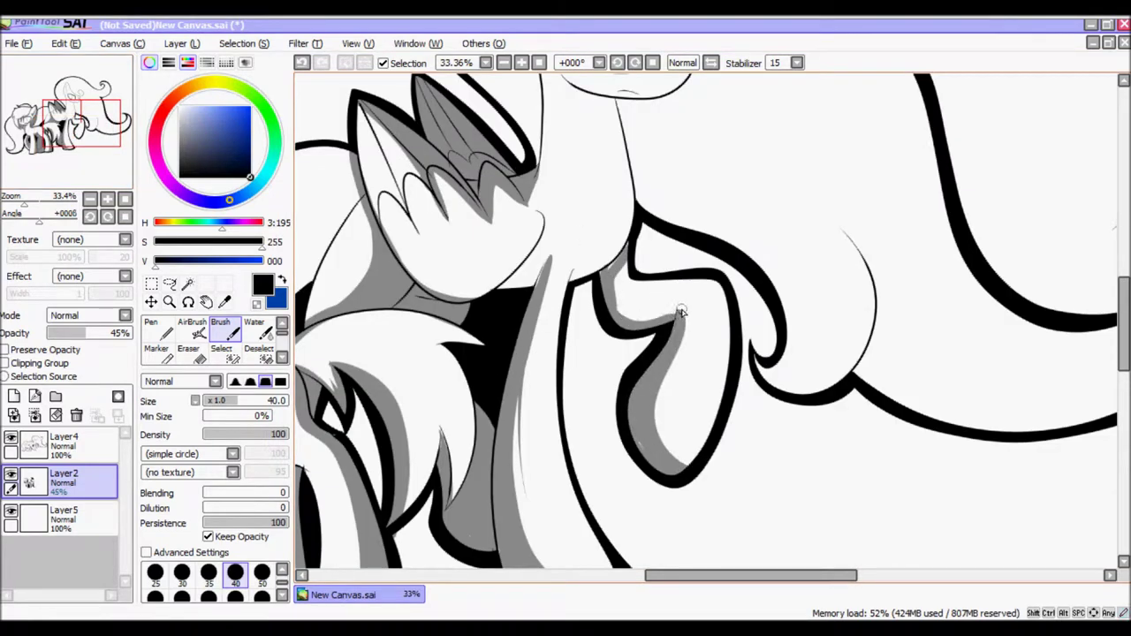
Shade the tall pony's neck and outline a shadow on the long mane lock below the face, filling it grey.
{"action": "left_click_drag", "start_coordinate": [633, 162], "coordinate": [619, 312]}
{"action": "left_click_drag", "start_coordinate": [633, 184], "coordinate": [698, 522]}
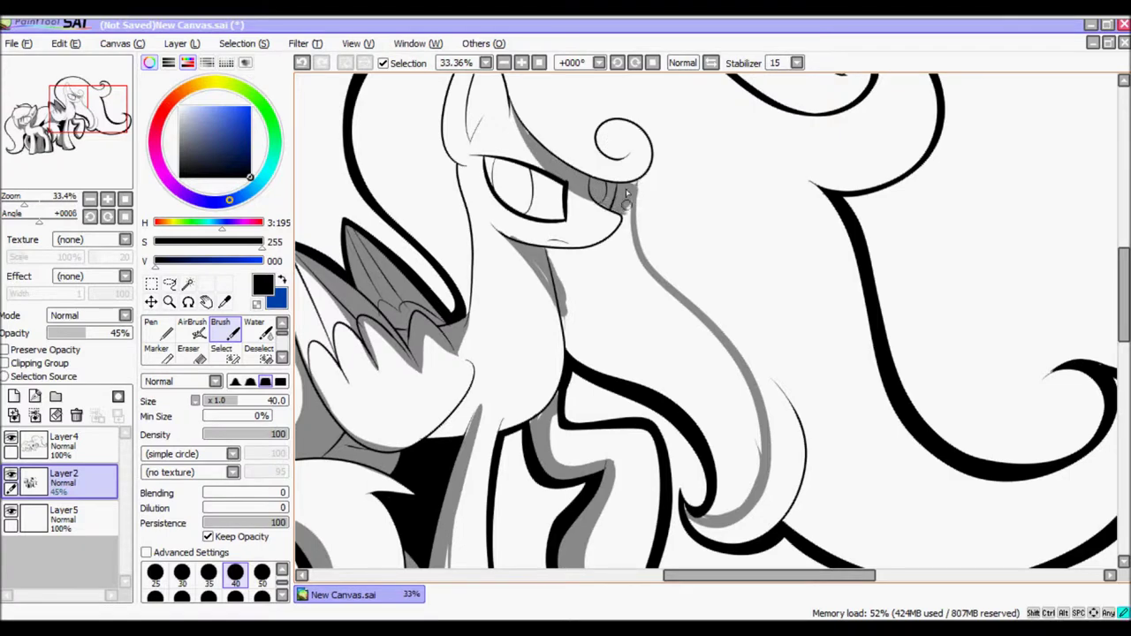
{"action": "left_click_drag", "start_coordinate": [619, 354], "coordinate": [725, 518]}
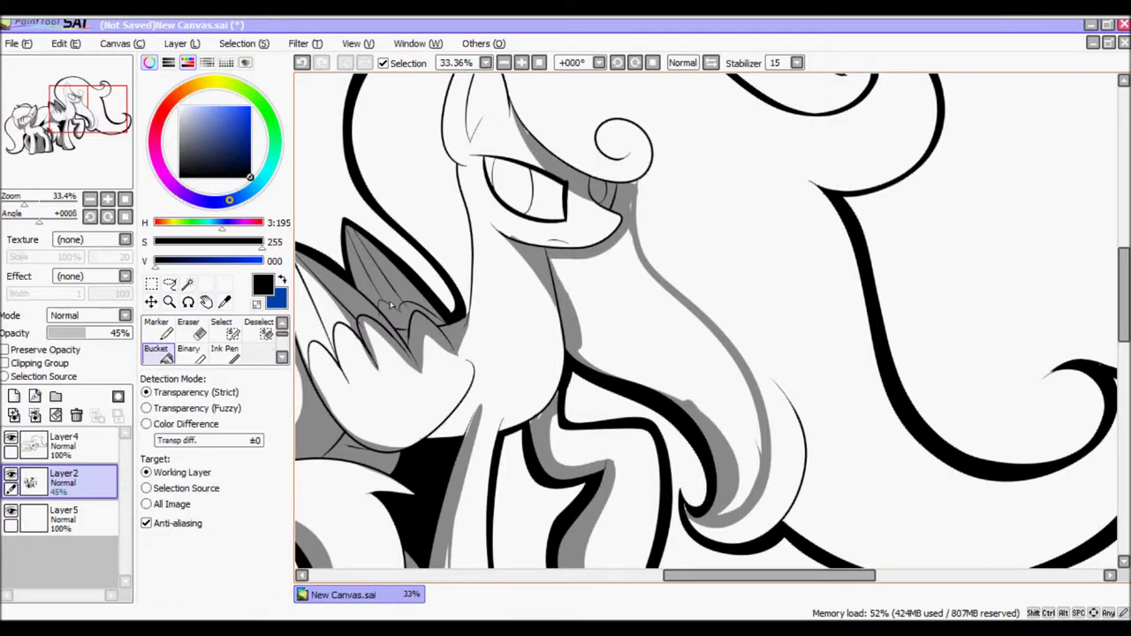
{"action": "left_click", "coordinate": [654, 372]}
{"action": "left_click", "coordinate": [154, 328]}
Shade the inside of the tall pony's ear grey and erase the paint that spills past its inner outline.
{"action": "key", "text": "b"}
{"action": "mouse_move", "coordinate": [399, 301]}
{"action": "left_mouse_down"}
{"action": "mouse_move", "coordinate": [454, 364]}
{"action": "mouse_move", "coordinate": [417, 433]}
{"action": "left_mouse_up"}
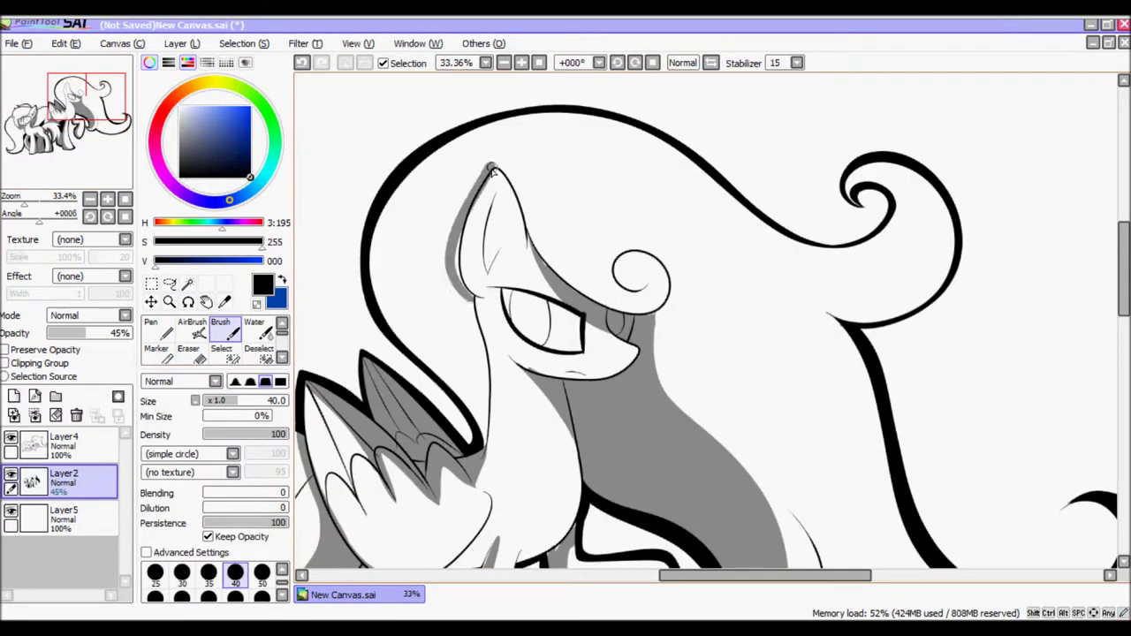
{"action": "left_click_drag", "start_coordinate": [493, 197], "coordinate": [484, 269]}
{"action": "scroll", "coordinate": [491, 265], "scroll_direction": "up", "scroll_amount": 5}
{"action": "key", "text": "e"}
{"action": "left_click_drag", "start_coordinate": [543, 186], "coordinate": [508, 460]}
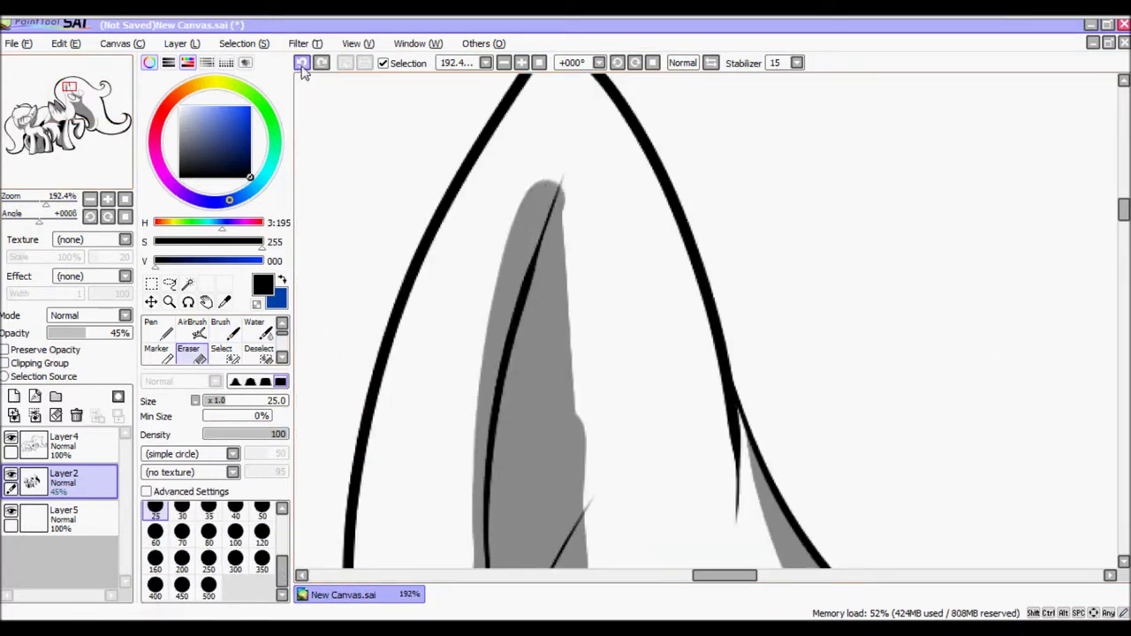
{"action": "key", "text": "ctrl+z"}
{"action": "scroll", "coordinate": [512, 343], "scroll_direction": "down", "scroll_amount": 1}
{"action": "mouse_move", "coordinate": [490, 380]}
{"action": "left_mouse_down"}
{"action": "mouse_move", "coordinate": [480, 147]}
{"action": "mouse_move", "coordinate": [508, 274]}
{"action": "left_mouse_up"}
{"action": "key", "text": "b"}
{"action": "scroll", "coordinate": [652, 462], "scroll_direction": "down", "scroll_amount": 5}
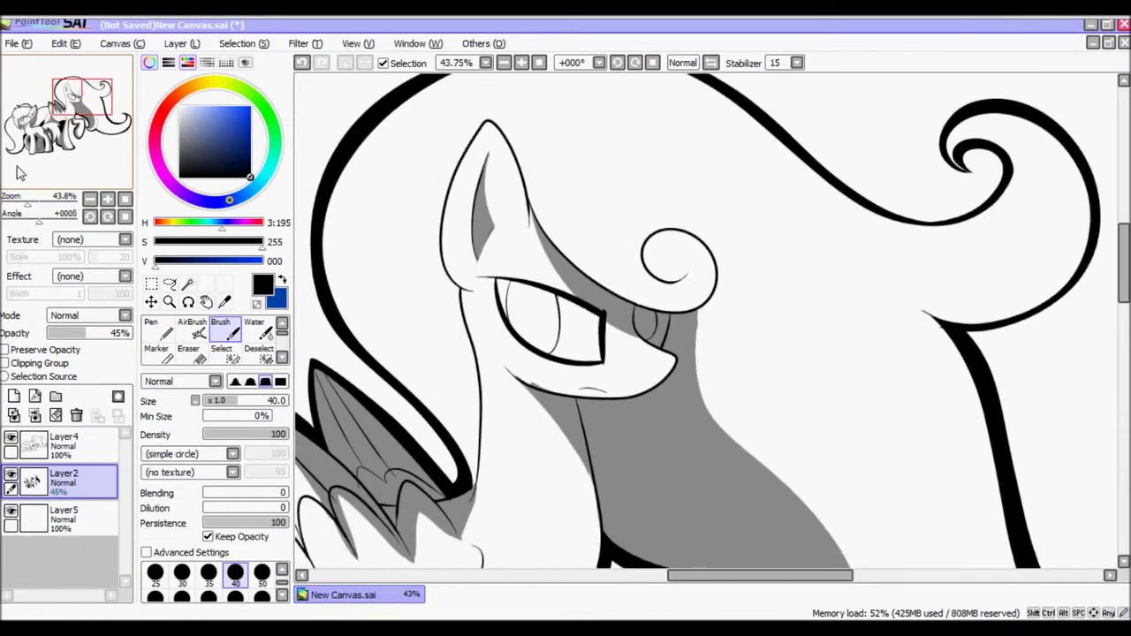
Blend the shadow edges on the tall pony's standing and raised front legs with the Water tool.
{"action": "key", "text": "w"}
{"action": "left_click_drag", "start_coordinate": [533, 321], "coordinate": [511, 460]}
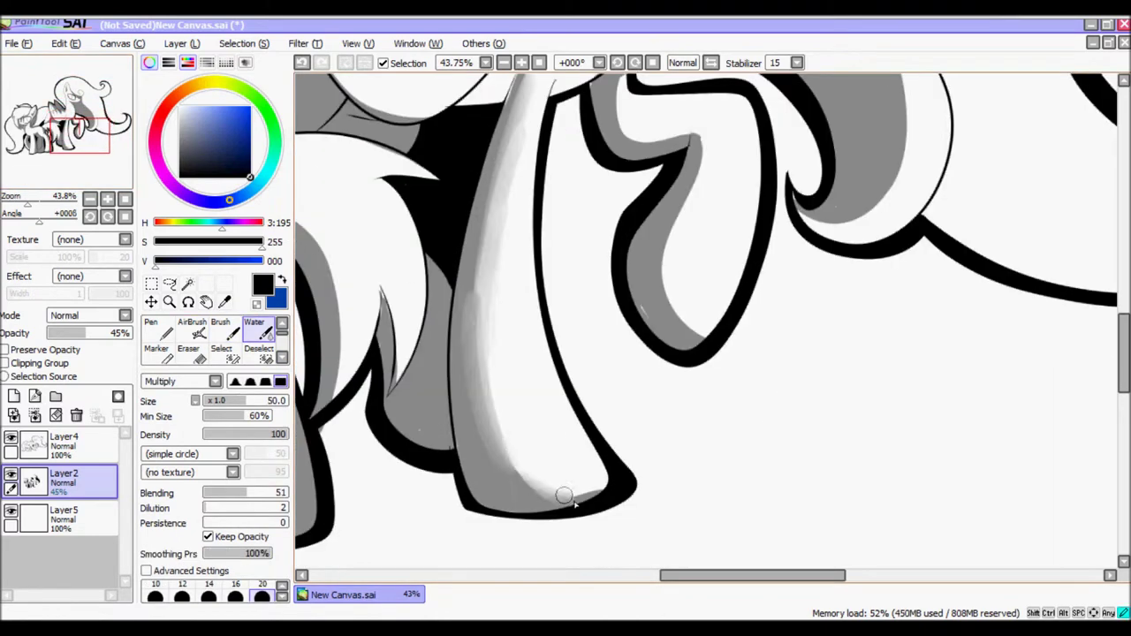
{"action": "scroll", "coordinate": [607, 183], "scroll_direction": "up", "scroll_amount": 3}
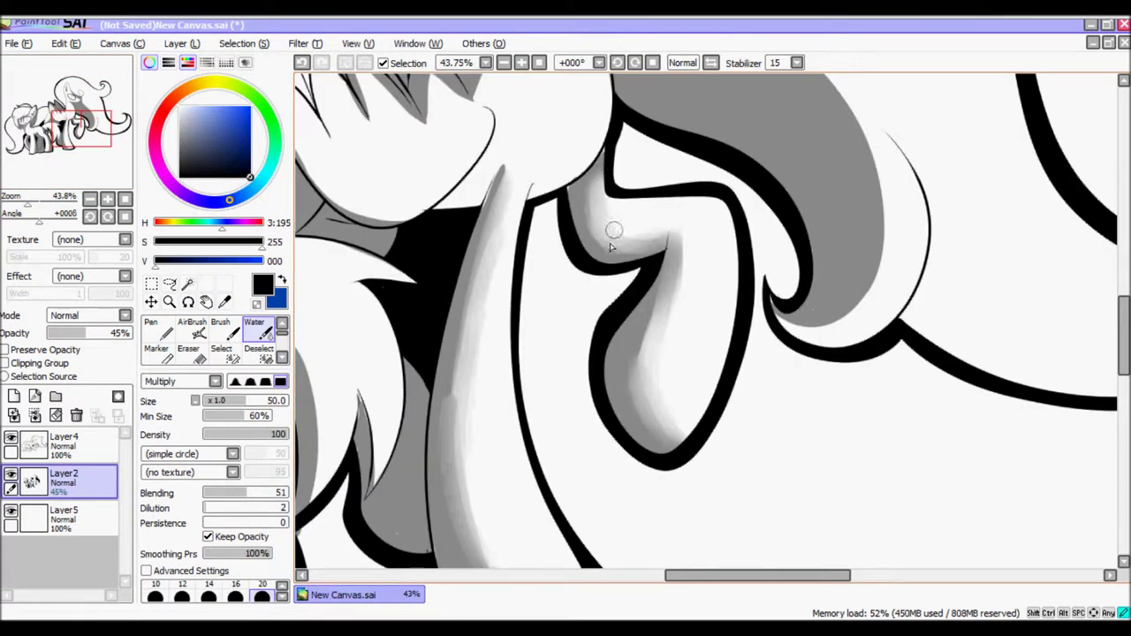
{"action": "left_click_drag", "start_coordinate": [601, 174], "coordinate": [654, 271]}
Soften the shadow edges on the tall pony's near wing and under its jaw with the Water tool.
{"action": "left_click_drag", "start_coordinate": [317, 122], "coordinate": [389, 265]}
{"action": "mouse_move", "coordinate": [390, 266]}
{"action": "left_mouse_down"}
{"action": "mouse_move", "coordinate": [478, 389]}
{"action": "mouse_move", "coordinate": [601, 363]}
{"action": "left_mouse_up"}
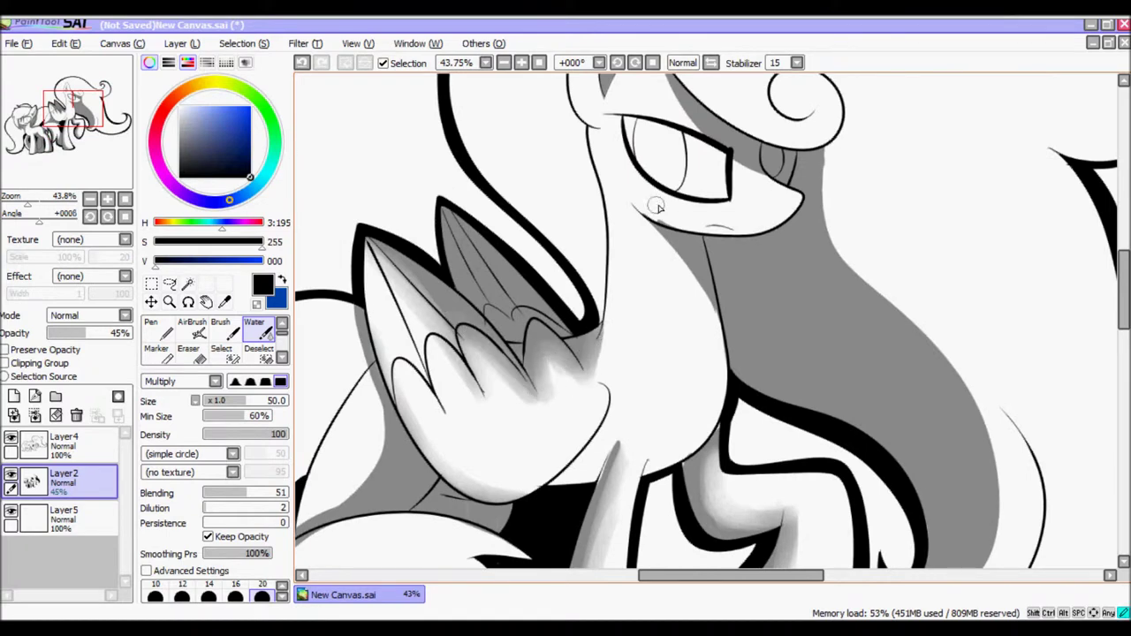
{"action": "key", "text": "e"}
{"action": "key", "text": "w"}
{"action": "mouse_move", "coordinate": [688, 221]}
{"action": "left_mouse_down"}
{"action": "mouse_move", "coordinate": [715, 315]}
{"action": "mouse_move", "coordinate": [613, 390]}
{"action": "mouse_move", "coordinate": [537, 353]}
{"action": "mouse_move", "coordinate": [511, 269]}
{"action": "left_mouse_up"}
Blend the shadows on the small pony's body and legs with the Water tool, enlarging the brush to size 120.
{"action": "mouse_move", "coordinate": [398, 441]}
{"action": "left_mouse_down"}
{"action": "mouse_move", "coordinate": [717, 324]}
{"action": "mouse_move", "coordinate": [492, 265]}
{"action": "mouse_move", "coordinate": [457, 222]}
{"action": "mouse_move", "coordinate": [460, 181]}
{"action": "mouse_move", "coordinate": [486, 256]}
{"action": "mouse_move", "coordinate": [525, 177]}
{"action": "left_mouse_up"}
{"action": "key", "text": "bracketleft"}
{"action": "key", "text": "bracketleft"}
{"action": "key", "text": "bracketleft"}
{"action": "key", "text": "bracketleft"}
{"action": "key", "text": "bracketleft"}
{"action": "key", "text": "bracketleft"}
{"action": "key", "text": "bracketright"}
{"action": "key", "text": "bracketright"}
{"action": "key", "text": "bracketright"}
{"action": "key", "text": "bracketright"}
{"action": "key", "text": "bracketright"}
{"action": "mouse_move", "coordinate": [477, 265]}
{"action": "left_mouse_down"}
{"action": "mouse_move", "coordinate": [380, 354]}
{"action": "mouse_move", "coordinate": [323, 379]}
{"action": "mouse_move", "coordinate": [531, 404]}
{"action": "mouse_move", "coordinate": [343, 187]}
{"action": "mouse_move", "coordinate": [550, 116]}
{"action": "mouse_move", "coordinate": [505, 253]}
{"action": "mouse_move", "coordinate": [619, 324]}
{"action": "mouse_move", "coordinate": [624, 234]}
{"action": "mouse_move", "coordinate": [610, 442]}
{"action": "mouse_move", "coordinate": [433, 357]}
{"action": "left_mouse_up"}
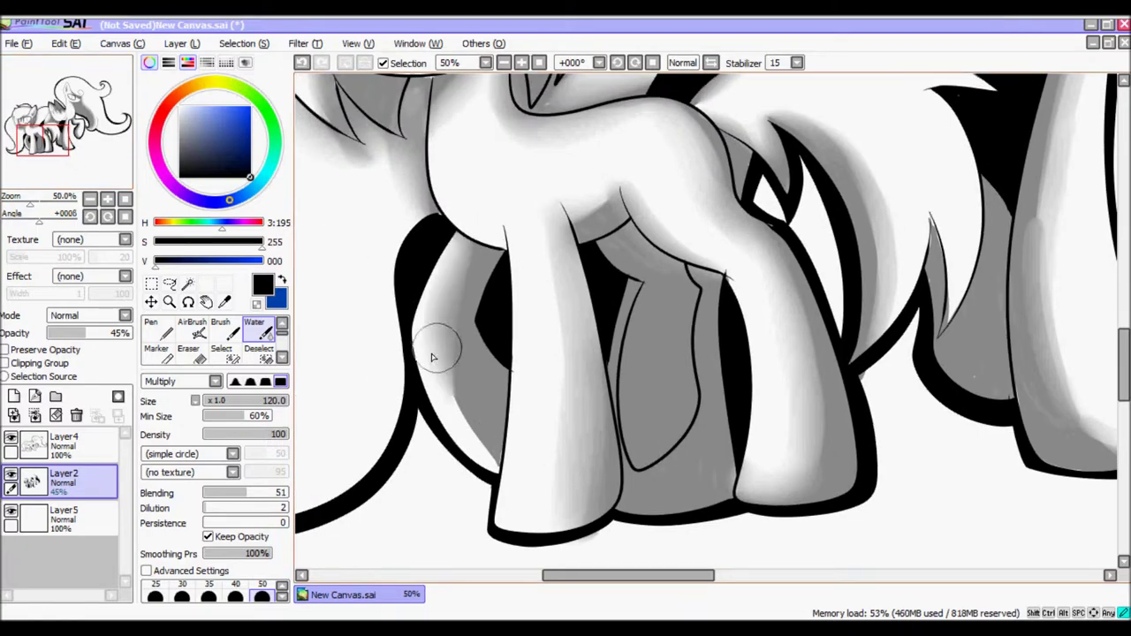
Hide the grey shading layer and add a new layer directly below it.
{"action": "scroll", "coordinate": [433, 357], "scroll_direction": "down", "scroll_amount": 2}
{"action": "scroll", "coordinate": [433, 357], "scroll_direction": "up", "scroll_amount": 2}
{"action": "left_click", "coordinate": [11, 474]}
{"action": "left_click", "coordinate": [13, 396]}
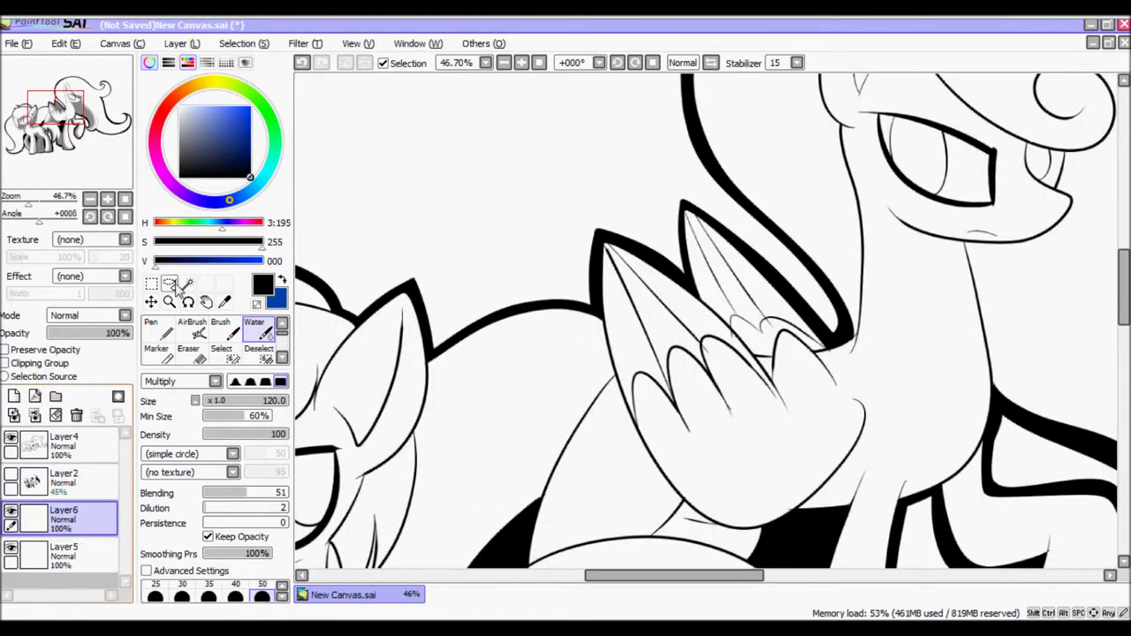
{"action": "left_click", "coordinate": [188, 283]}
{"action": "left_click_drag", "start_coordinate": [55, 112], "coordinate": [37, 125]}
{"action": "left_click", "coordinate": [495, 371]}
{"action": "left_click_drag", "start_coordinate": [190, 440], "coordinate": [208, 440]}
{"action": "left_click", "coordinate": [495, 371]}
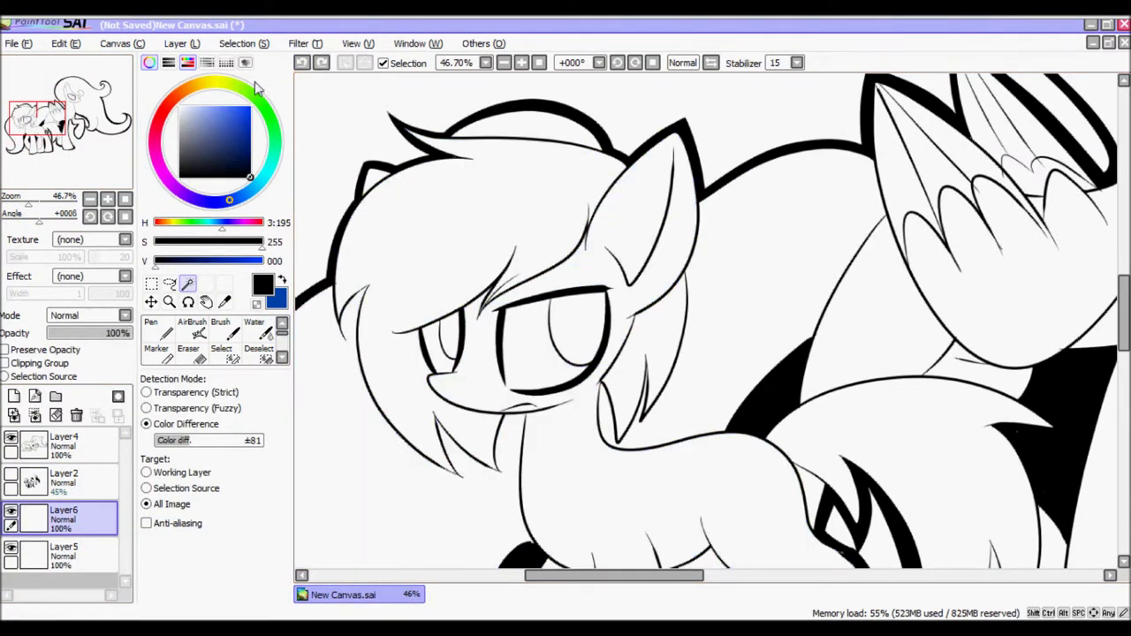
Paint a selection with the size 20 selection pen along the small pony's face edge, under the fringe, ear and cheek.
{"action": "scroll", "coordinate": [495, 354], "scroll_direction": "up", "scroll_amount": 3}
{"action": "left_click", "coordinate": [221, 349]}
{"action": "left_click_drag", "start_coordinate": [440, 339], "coordinate": [409, 351]}
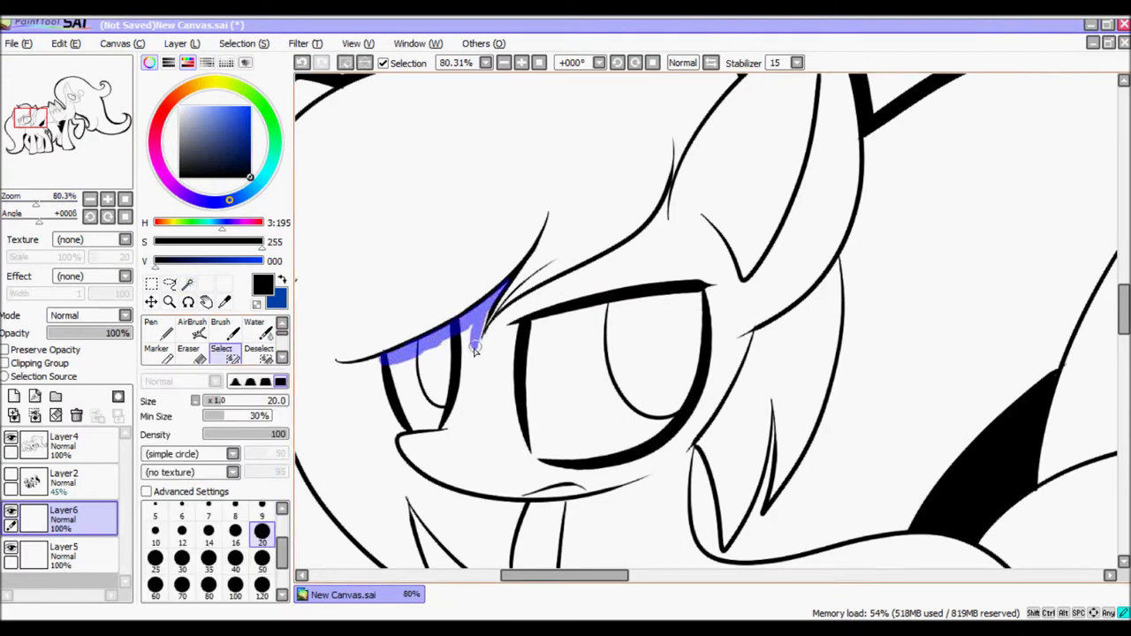
{"action": "left_click_drag", "start_coordinate": [683, 188], "coordinate": [599, 298]}
{"action": "mouse_move", "coordinate": [548, 329]}
{"action": "left_mouse_down"}
{"action": "mouse_move", "coordinate": [619, 221]}
{"action": "mouse_move", "coordinate": [730, 305]}
{"action": "left_mouse_up"}
{"action": "left_click_drag", "start_coordinate": [617, 458], "coordinate": [674, 409]}
{"action": "scroll", "coordinate": [530, 310], "scroll_direction": "down", "scroll_amount": 5}
Continue the painted selection along the small pony's muzzle, neck, chest and back outline.
{"action": "left_click_drag", "start_coordinate": [729, 139], "coordinate": [712, 179]}
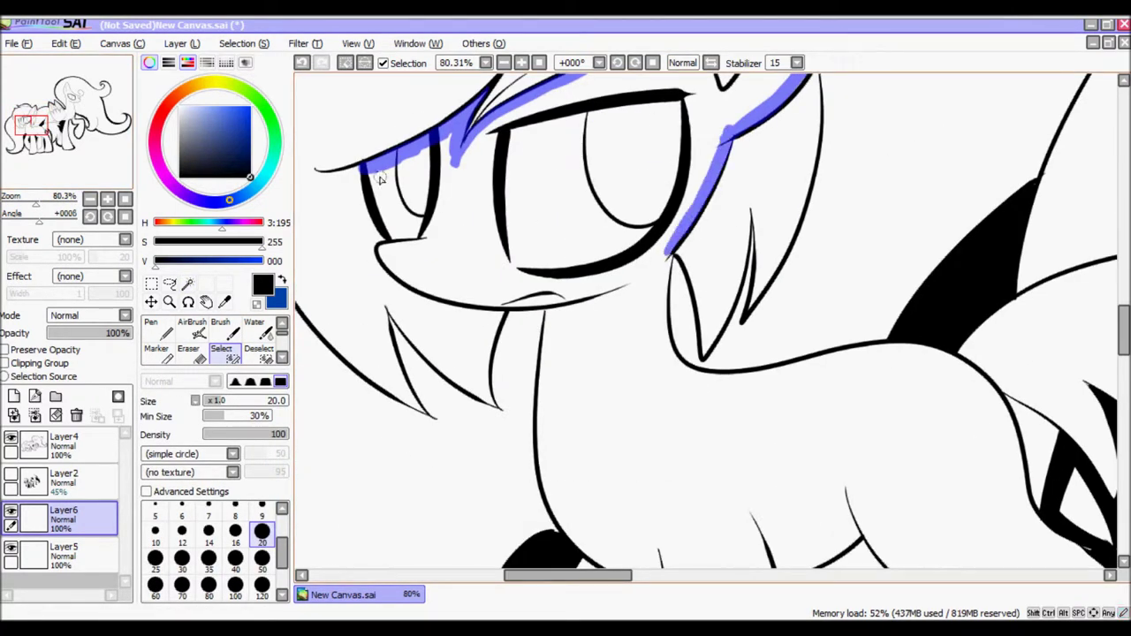
{"action": "left_click_drag", "start_coordinate": [47, 149], "coordinate": [48, 154]}
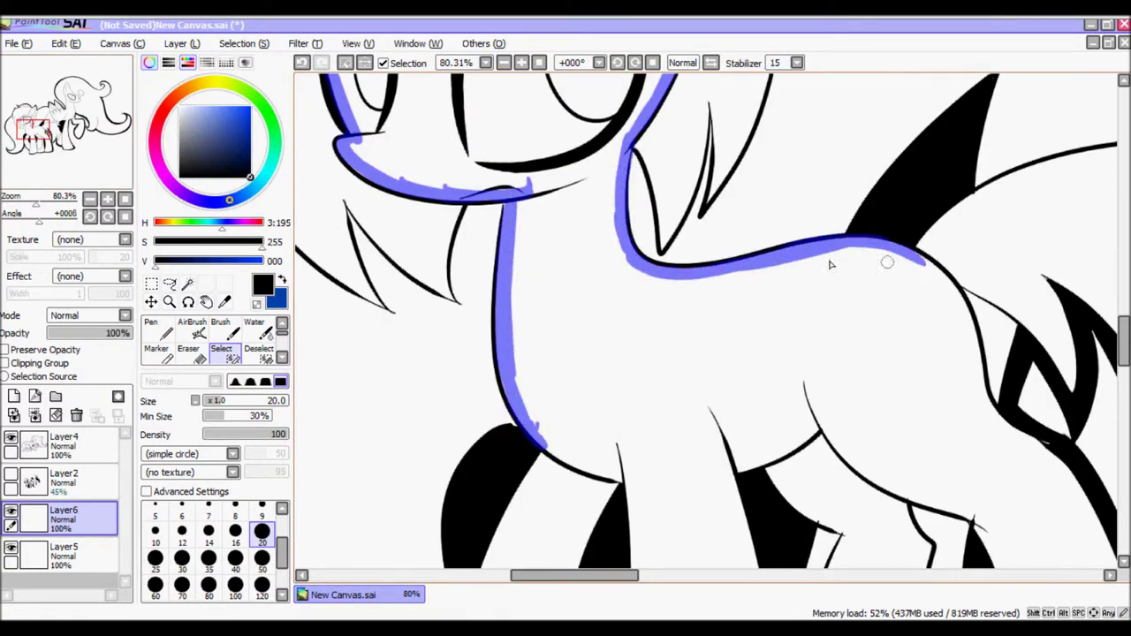
{"action": "scroll", "coordinate": [916, 267], "scroll_direction": "down", "scroll_amount": 5}
Set the stabilizer to S-2 and continue the size 20 painted selection along the small pony's front legs and hanging hind leg.
{"action": "left_click", "coordinate": [797, 63]}
{"action": "left_click", "coordinate": [785, 262]}
{"action": "left_click_drag", "start_coordinate": [460, 76], "coordinate": [505, 534]}
{"action": "scroll", "coordinate": [505, 535], "scroll_direction": "down", "scroll_amount": 3}
{"action": "left_click_drag", "start_coordinate": [526, 326], "coordinate": [530, 357]}
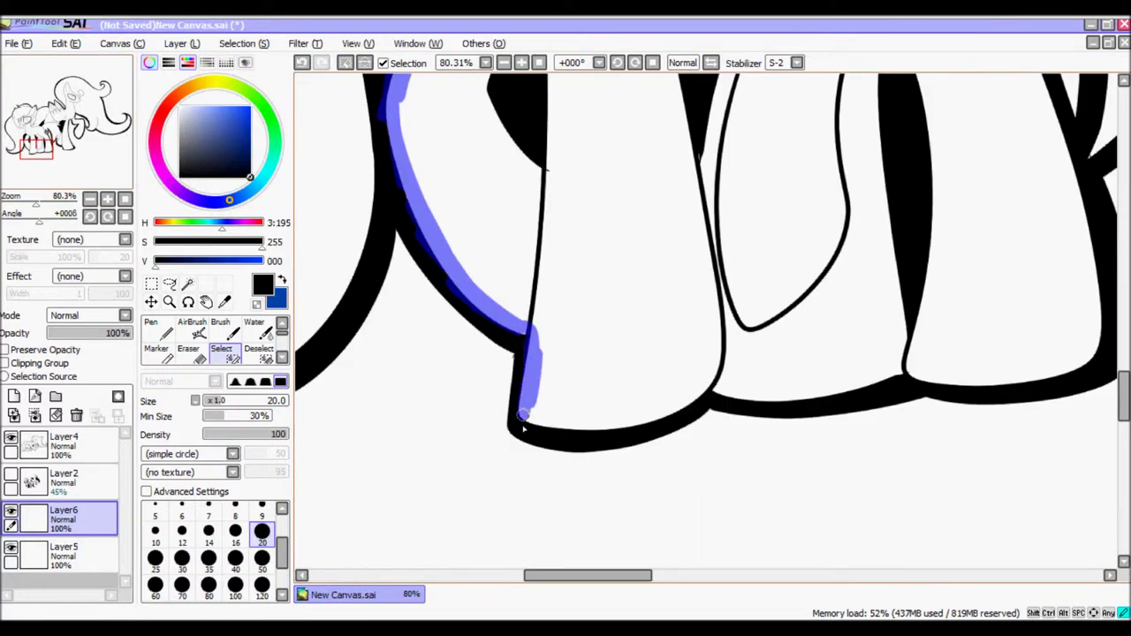
{"action": "left_click_drag", "start_coordinate": [701, 224], "coordinate": [682, 133]}
{"action": "scroll", "coordinate": [682, 133], "scroll_direction": "up", "scroll_amount": 5}
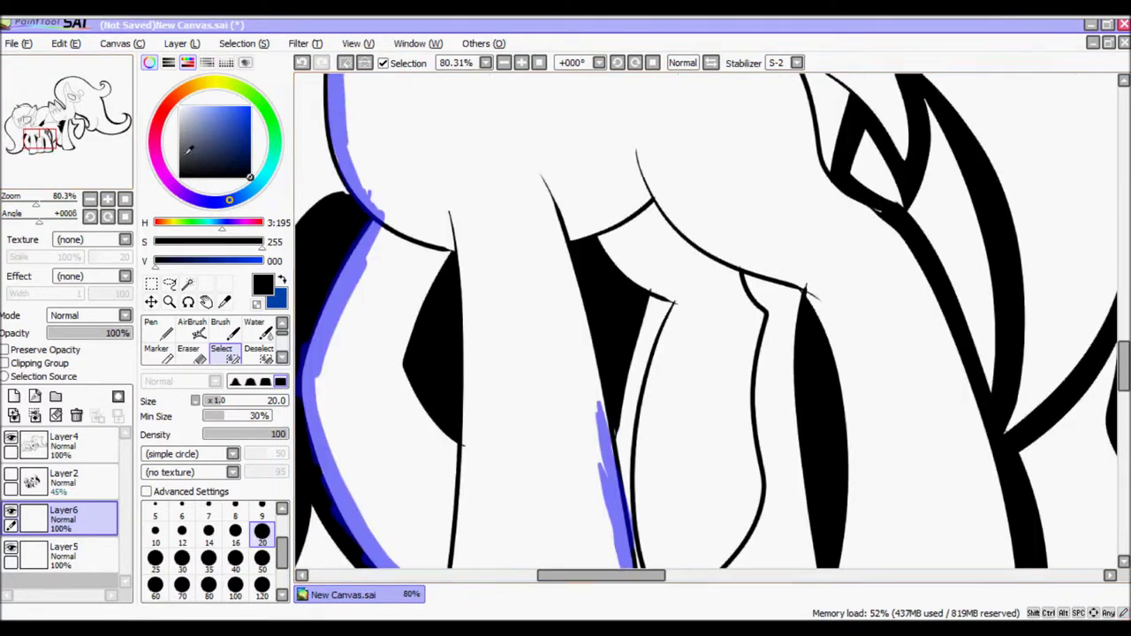
{"action": "scroll", "coordinate": [645, 327], "scroll_direction": "down", "scroll_amount": 3}
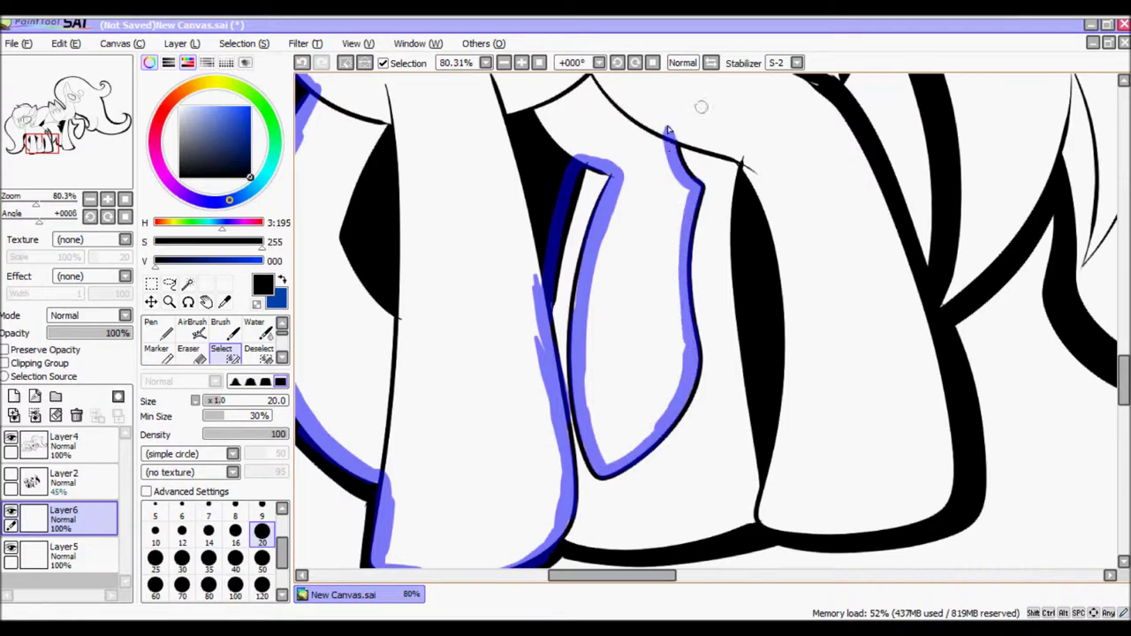
Continue the painted selection along the small pony's near hind leg and rump with the selection pen enlarged to size 50.
{"action": "key", "text": "bracketright"}
{"action": "key", "text": "bracketright"}
{"action": "key", "text": "bracketright"}
{"action": "key", "text": "bracketright"}
{"action": "key", "text": "bracketright"}
{"action": "mouse_move", "coordinate": [747, 172]}
{"action": "left_mouse_down"}
{"action": "mouse_move", "coordinate": [777, 521]}
{"action": "mouse_move", "coordinate": [769, 526]}
{"action": "left_mouse_up"}
{"action": "key", "text": "ctrl+z"}
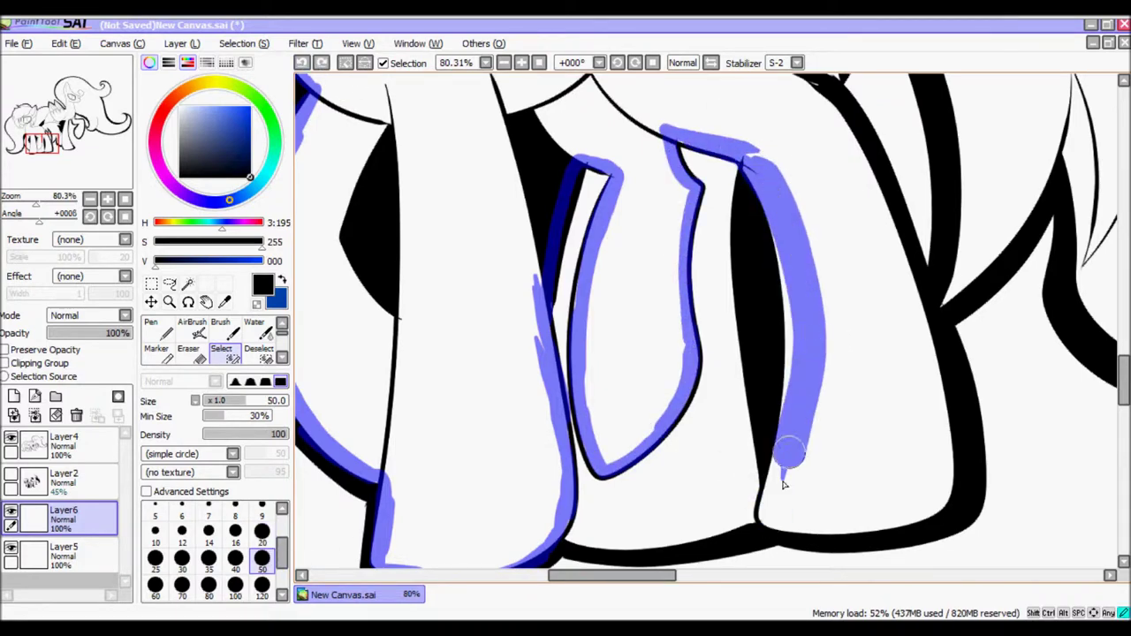
{"action": "scroll", "coordinate": [619, 265], "scroll_direction": "up", "scroll_amount": 5}
{"action": "left_click_drag", "start_coordinate": [571, 132], "coordinate": [760, 451]}
Add the rest of the small pony's body, head and ears to the selection with the Magic Wand.
{"action": "left_click", "coordinate": [187, 283]}
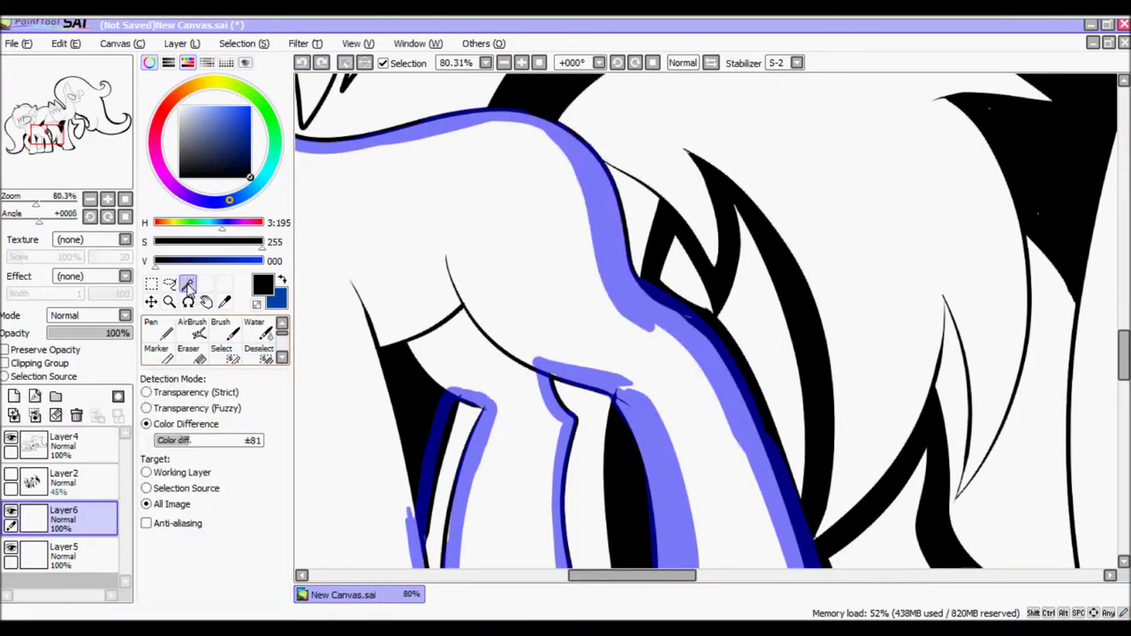
{"action": "left_click", "coordinate": [495, 221]}
{"action": "scroll", "coordinate": [619, 309], "scroll_direction": "down", "scroll_amount": 4}
{"action": "scroll", "coordinate": [631, 314], "scroll_direction": "up", "scroll_amount": 1}
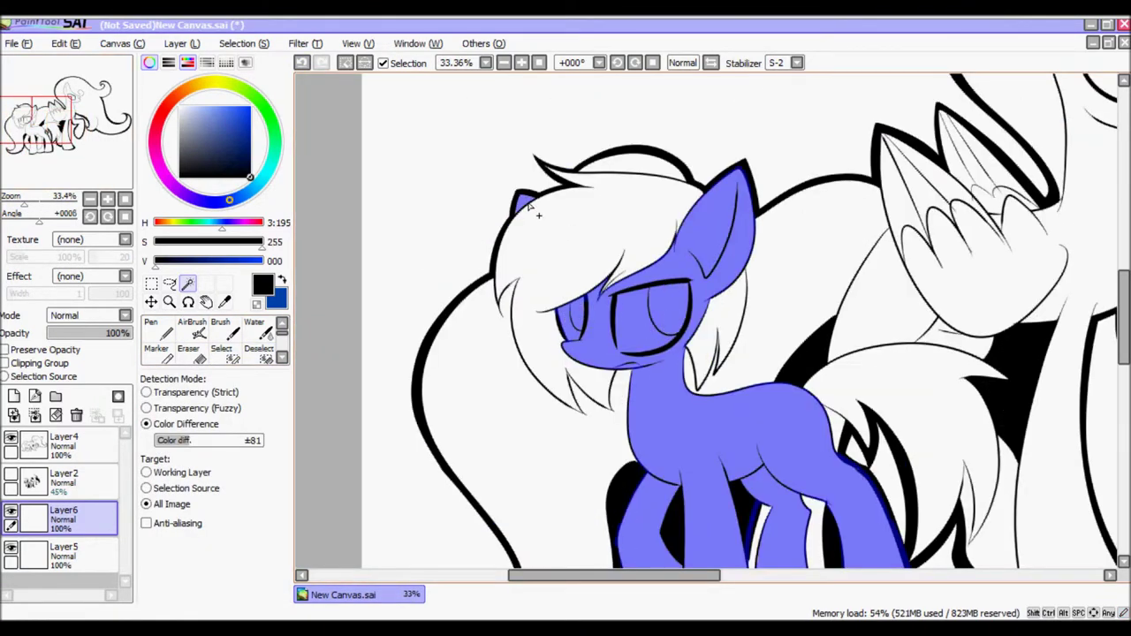
Bucket-fill the small pony's selected body with cream (S 104, V 255), using colours sampled from ryscared.png.
{"action": "left_click_drag", "start_coordinate": [537, 215], "coordinate": [392, 86]}
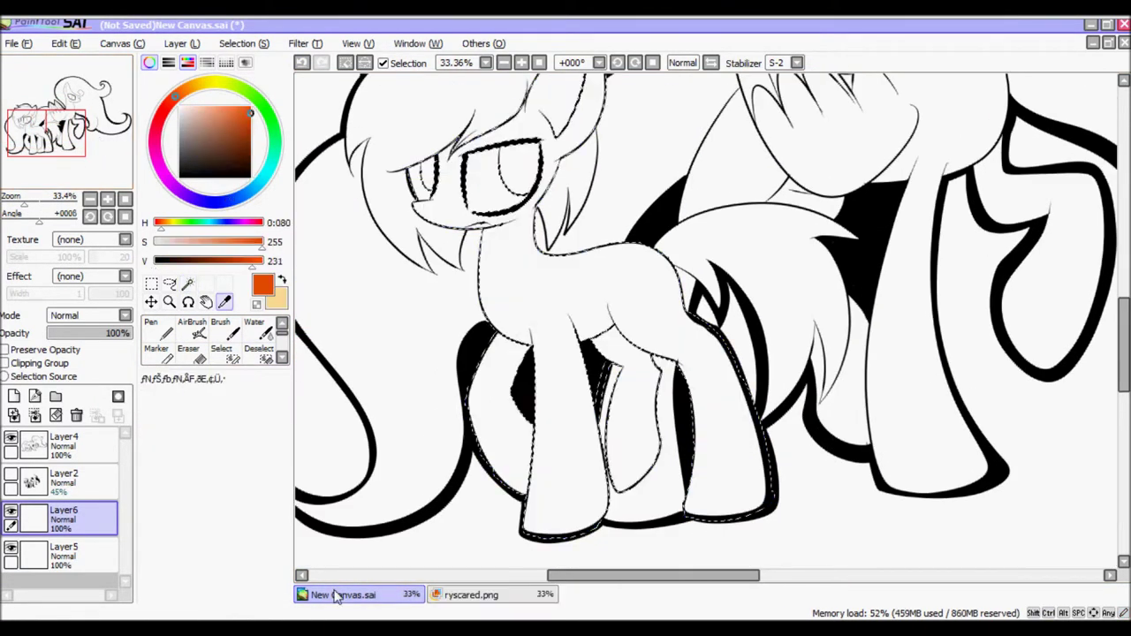
{"action": "left_click", "coordinate": [156, 349]}
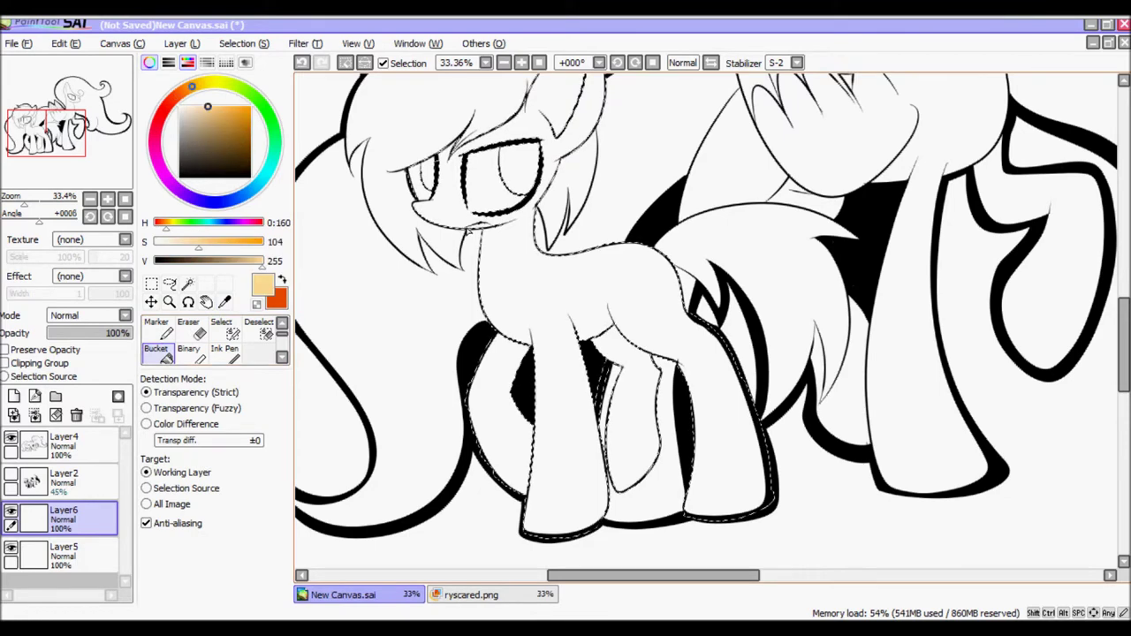
{"action": "left_click", "coordinate": [566, 310]}
Clear the body selection and select the small pony's mane and tail with the Magic Wand.
{"action": "left_click", "coordinate": [244, 43]}
{"action": "left_click", "coordinate": [415, 133]}
{"action": "left_click", "coordinate": [778, 292]}
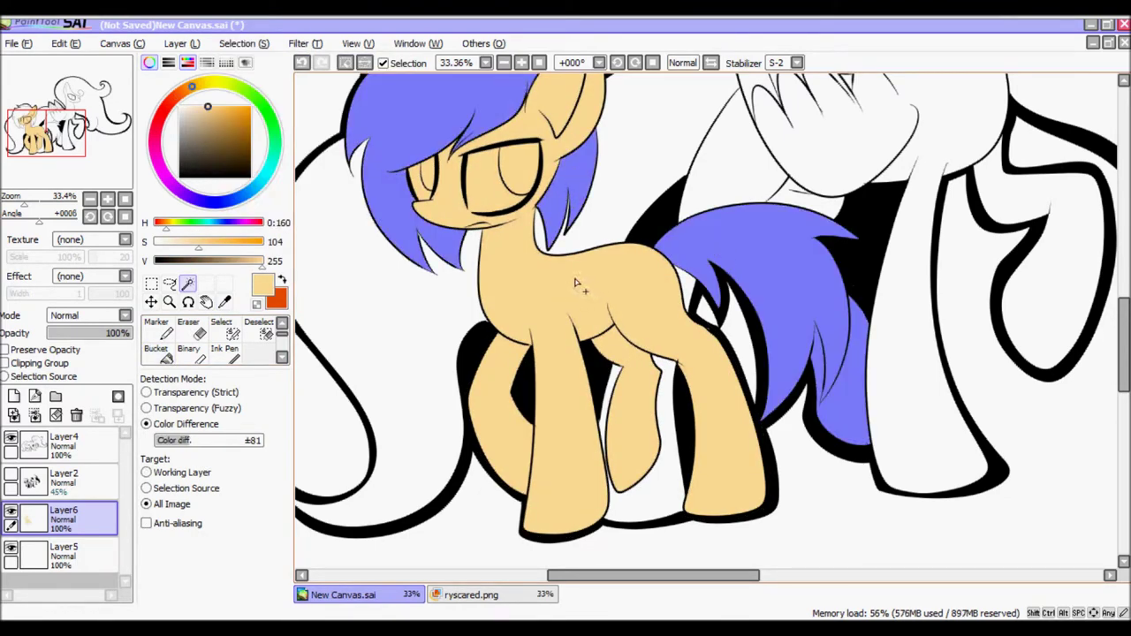
Remove the gaps around the small pony's tail tips from the selection with the Deselect pen, enlarging it from size 16 to 50.
{"action": "key", "text": "d"}
{"action": "scroll", "coordinate": [460, 177], "scroll_direction": "up", "scroll_amount": 5}
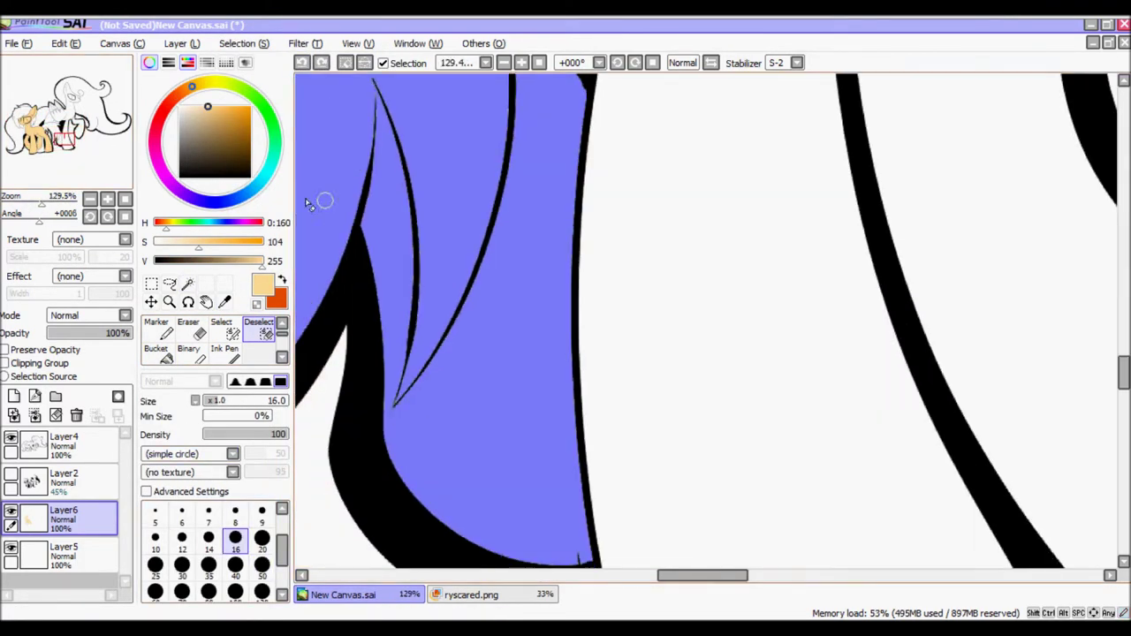
{"action": "left_click_drag", "start_coordinate": [375, 81], "coordinate": [389, 310]}
{"action": "mouse_move", "coordinate": [371, 106]}
{"action": "left_mouse_down"}
{"action": "mouse_move", "coordinate": [396, 323]}
{"action": "mouse_move", "coordinate": [397, 260]}
{"action": "mouse_move", "coordinate": [402, 428]}
{"action": "mouse_move", "coordinate": [517, 248]}
{"action": "left_mouse_up"}
{"action": "left_click", "coordinate": [261, 566]}
{"action": "left_click_drag", "start_coordinate": [452, 352], "coordinate": [526, 110]}
{"action": "scroll", "coordinate": [526, 110], "scroll_direction": "down", "scroll_amount": 3}
{"action": "key", "text": "bracketright"}
{"action": "key", "text": "bracketright"}
{"action": "key", "text": "bracketright"}
{"action": "key", "text": "bracketright"}
{"action": "key", "text": "bracketright"}
{"action": "mouse_move", "coordinate": [610, 150]}
{"action": "left_mouse_down"}
{"action": "mouse_move", "coordinate": [518, 417]}
{"action": "mouse_move", "coordinate": [603, 257]}
{"action": "mouse_move", "coordinate": [571, 434]}
{"action": "mouse_move", "coordinate": [626, 468]}
{"action": "left_mouse_up"}
Bucket-fill the small pony's mane and tail with orange-red (S 255, V 231), clear the selection, and fill its far ear cream.
{"action": "key", "text": "x"}
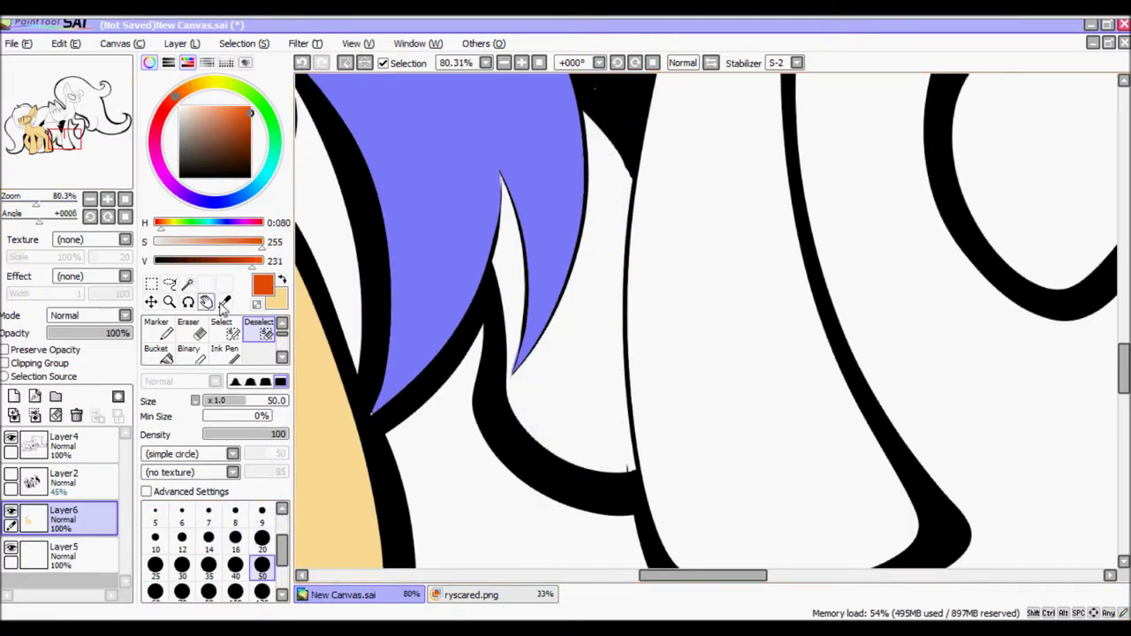
{"action": "left_click", "coordinate": [155, 352]}
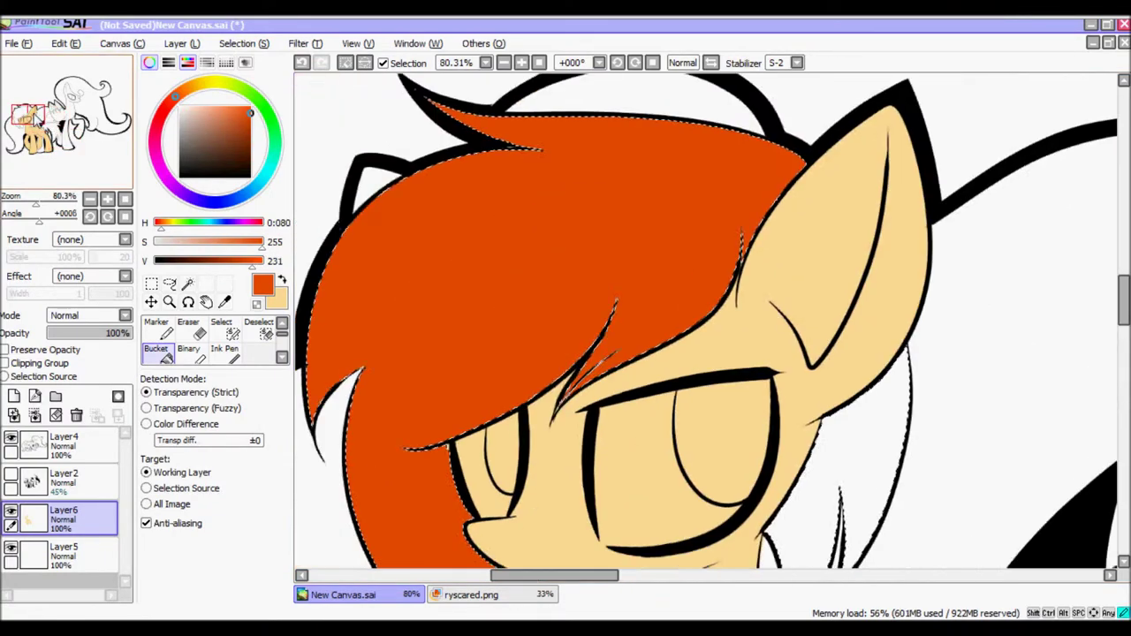
{"action": "scroll", "coordinate": [707, 327], "scroll_direction": "down", "scroll_amount": 3}
{"action": "scroll", "coordinate": [707, 327], "scroll_direction": "down", "scroll_amount": 5}
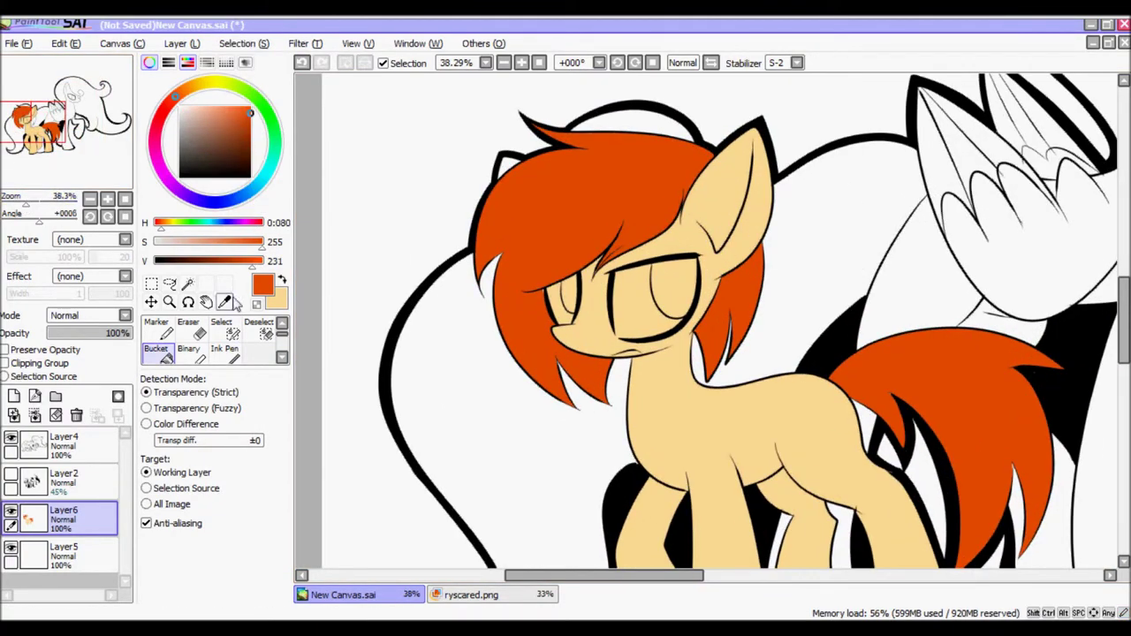
{"action": "key", "text": "x"}
{"action": "left_click", "coordinate": [506, 181]}
Paint a selection inside the outlines of both of the small pony's eyes with the size 16 selection pen.
{"action": "scroll", "coordinate": [506, 181], "scroll_direction": "up", "scroll_amount": 5}
{"action": "key", "text": "x"}
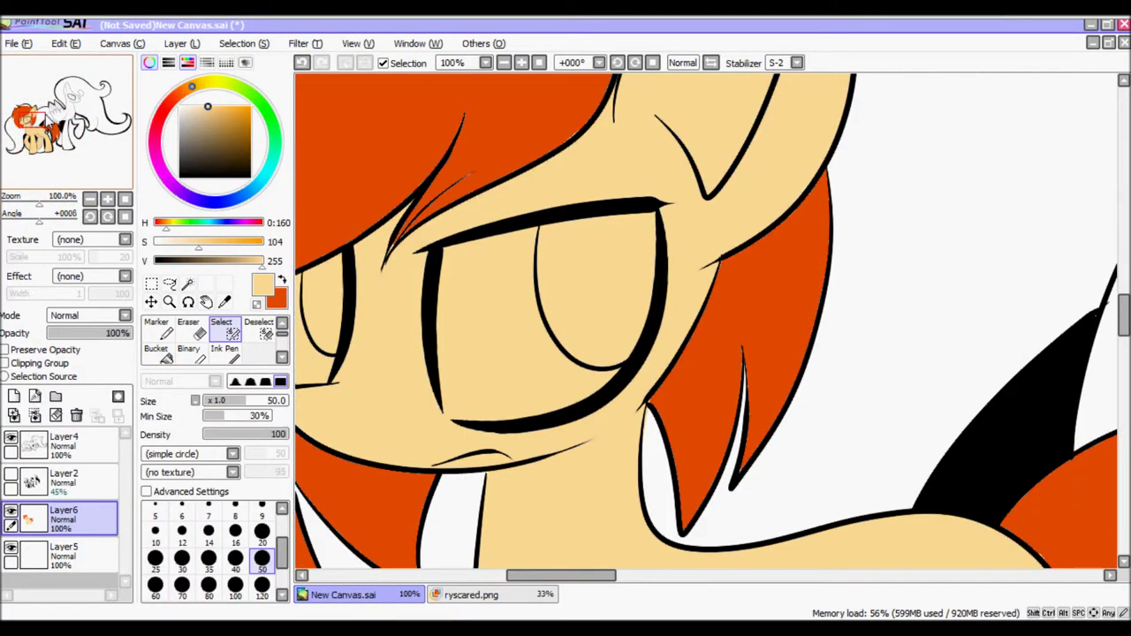
{"action": "left_click", "coordinate": [189, 351]}
{"action": "key", "text": "s"}
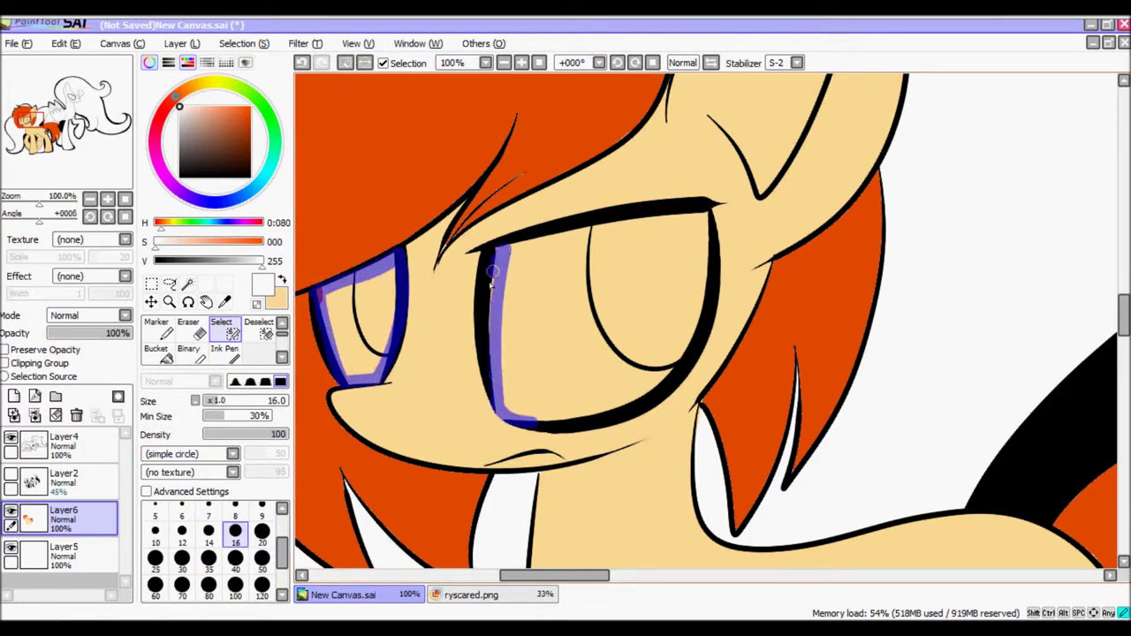
{"action": "left_click_drag", "start_coordinate": [502, 254], "coordinate": [698, 225]}
{"action": "left_click_drag", "start_coordinate": [651, 398], "coordinate": [702, 228]}
Fill both of the small pony's selected eyes with white and clear the selection.
{"action": "key", "text": "g"}
{"action": "left_click", "coordinate": [358, 322]}
{"action": "left_click", "coordinate": [538, 323]}
{"action": "left_click", "coordinate": [531, 354]}
{"action": "key", "text": "ctrl+d"}
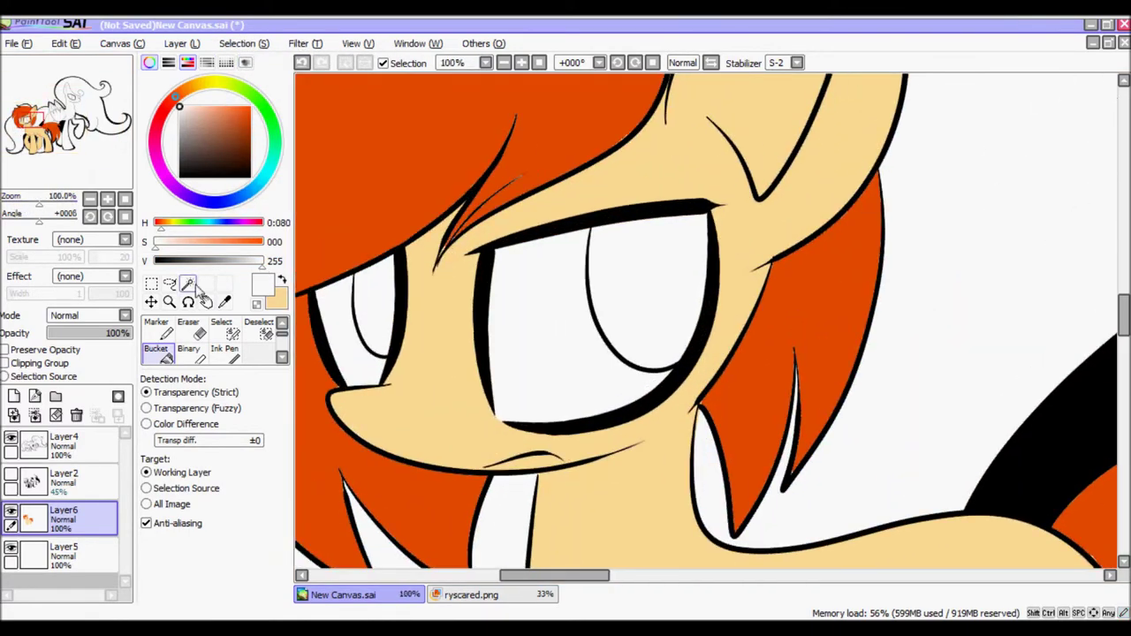
Select the small pony's irises with the Magic Wand and fill them with green (S 255, V 172).
{"action": "key", "text": "w"}
{"action": "left_click", "coordinate": [663, 283]}
{"action": "left_click", "coordinate": [654, 291]}
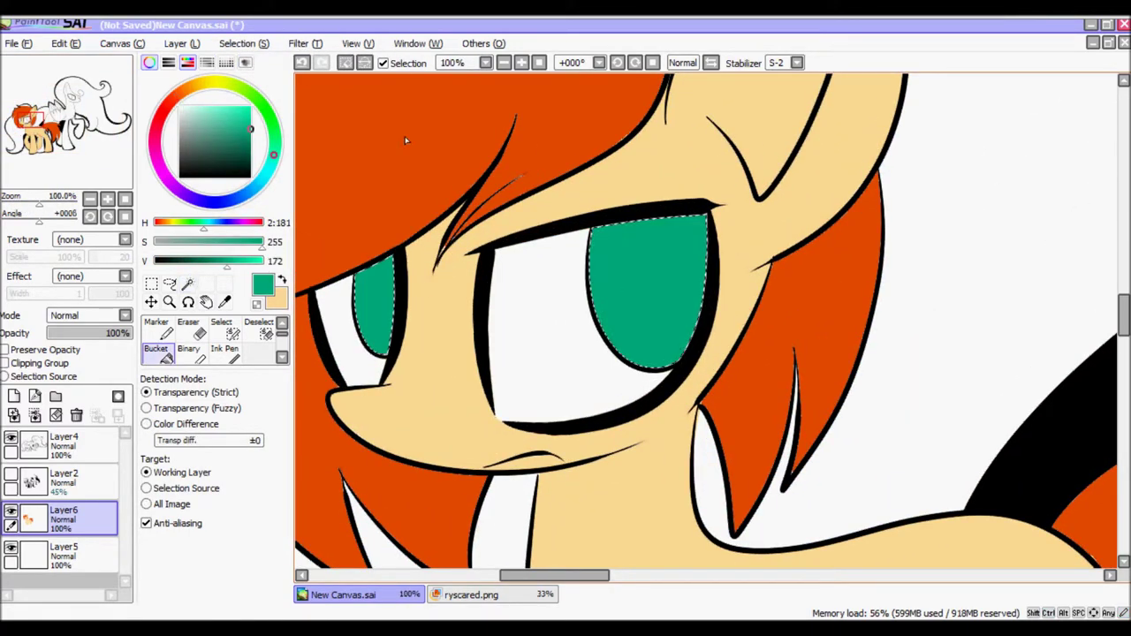
Add a new layer beneath the small pony's colours and select the larger pony's body, legs, head and wings with the Magic Wand.
{"action": "scroll", "coordinate": [60, 158], "scroll_direction": "down", "scroll_amount": 4}
{"action": "left_click_drag", "start_coordinate": [61, 157], "coordinate": [71, 157]}
{"action": "left_click", "coordinate": [13, 396]}
{"action": "key", "text": "w"}
{"action": "left_click", "coordinate": [566, 265]}
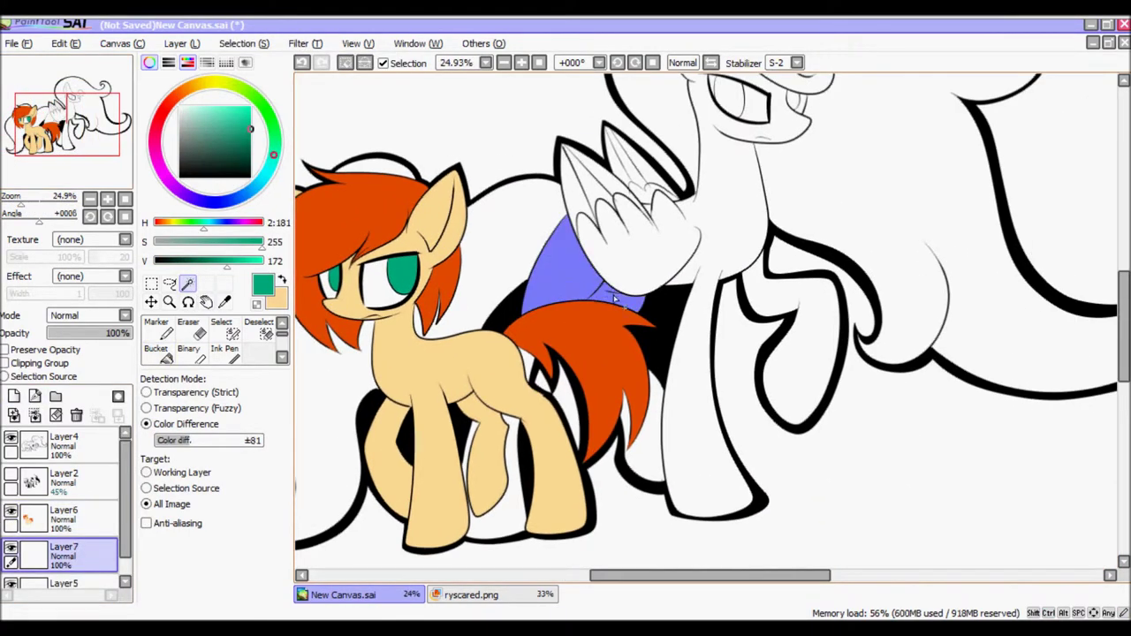
{"action": "left_click", "coordinate": [526, 365]}
{"action": "left_click", "coordinate": [482, 438]}
{"action": "left_click", "coordinate": [641, 424]}
{"action": "left_click", "coordinate": [672, 265]}
{"action": "left_click", "coordinate": [796, 345]}
{"action": "left_click", "coordinate": [588, 198]}
{"action": "left_click", "coordinate": [646, 205]}
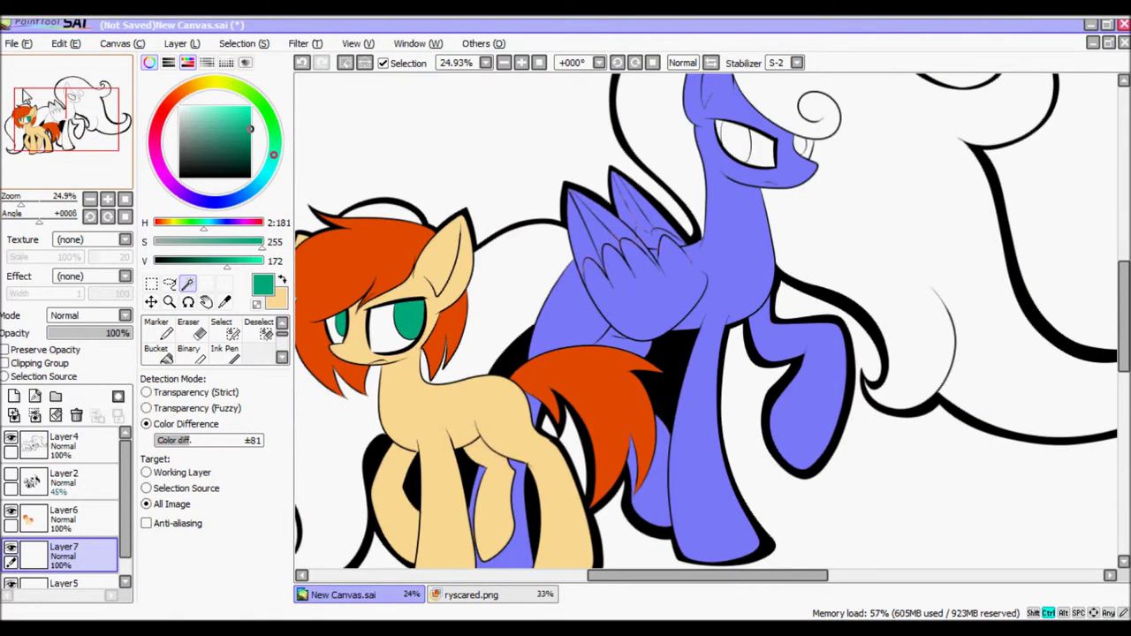
Bucket-fill the larger pony's selected body, legs and near wing with dark brown (S 170, V 103).
{"action": "left_click", "coordinate": [221, 332]}
{"action": "left_click", "coordinate": [163, 354]}
{"action": "key", "text": "x"}
{"action": "left_click", "coordinate": [614, 294]}
{"action": "left_click", "coordinate": [588, 256]}
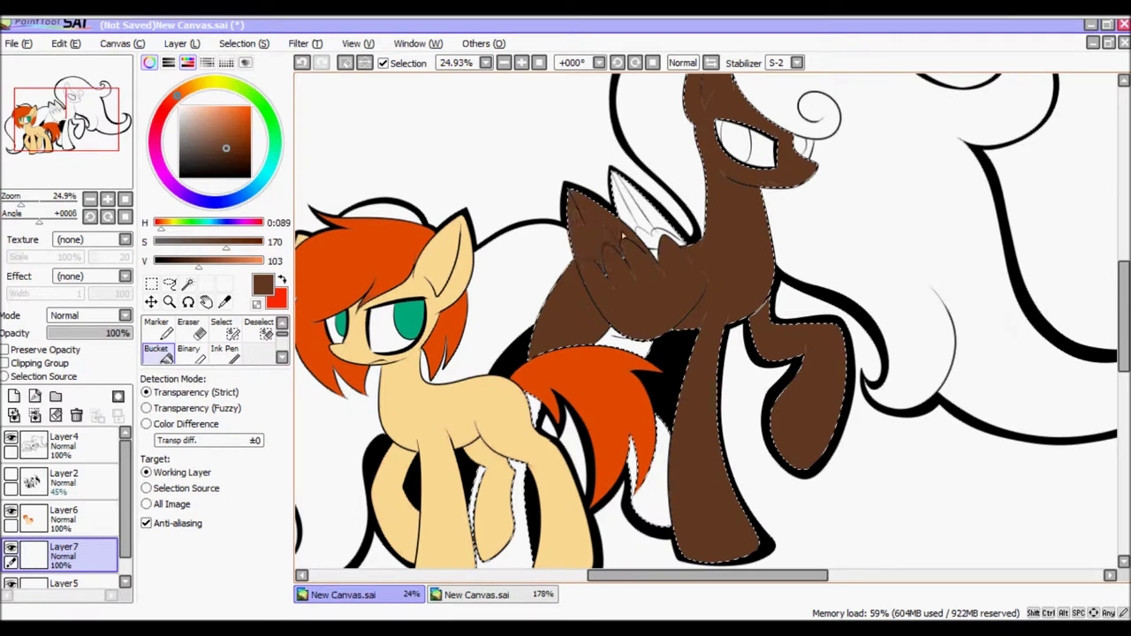
Colour the larger pony's far wing dark brown, undo the stray edit, and clear the selection.
{"action": "left_click", "coordinate": [592, 212], "text": "ctrl"}
{"action": "left_click", "coordinate": [189, 354]}
{"action": "scroll", "coordinate": [577, 100], "scroll_direction": "up", "scroll_amount": 3}
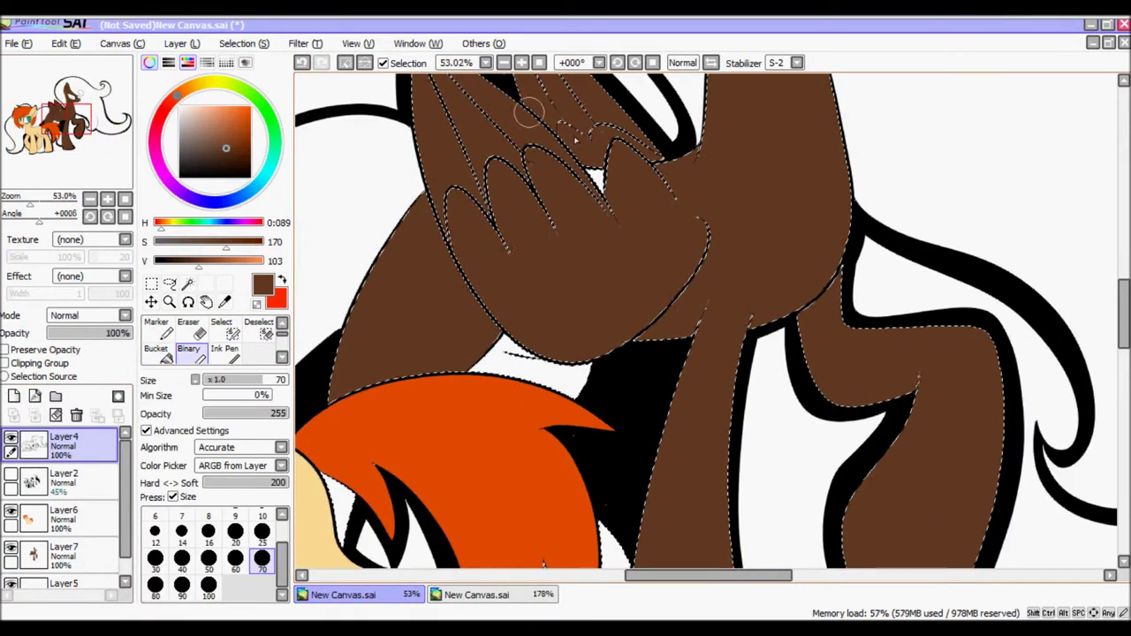
{"action": "key", "text": "ctrl+d"}
{"action": "left_click", "coordinate": [301, 63]}
{"action": "key", "text": "ctrl+d"}
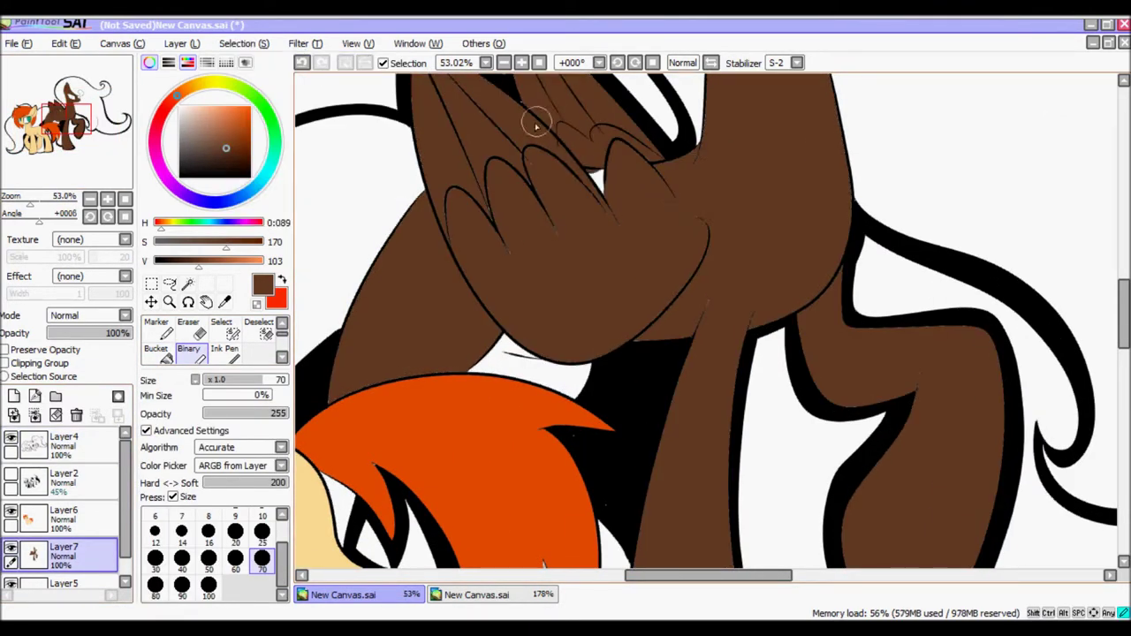
Select the larger pony's unfilled patches around the small pony's tail, fill them dark brown, and clear the selection.
{"action": "left_click", "coordinate": [187, 283]}
{"action": "left_click", "coordinate": [530, 367]}
{"action": "left_click", "coordinate": [59, 135]}
{"action": "left_click", "coordinate": [156, 351]}
{"action": "left_click", "coordinate": [697, 270]}
{"action": "left_click_drag", "start_coordinate": [699, 269], "coordinate": [412, 248]}
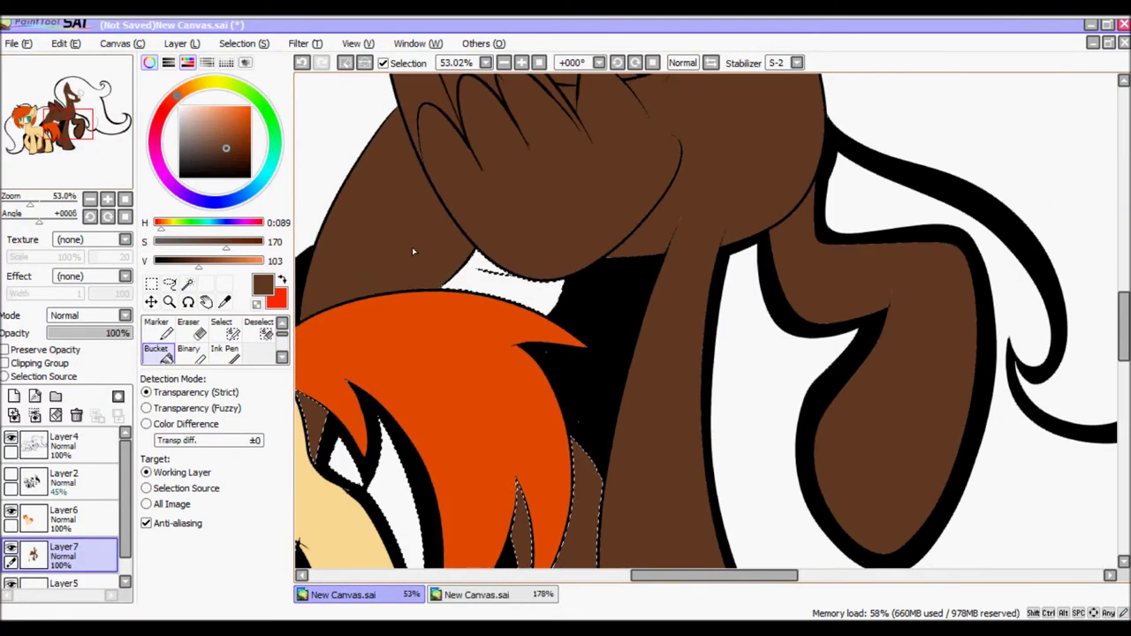
{"action": "scroll", "coordinate": [412, 248], "scroll_direction": "down", "scroll_amount": 2}
{"action": "key", "text": "ctrl+d"}
Select the larger pony's mane and tail with the Magic Wand and fill them with red on a new layer.
{"action": "left_click", "coordinate": [187, 283]}
{"action": "left_click", "coordinate": [100, 557]}
{"action": "left_click", "coordinate": [13, 396]}
{"action": "key", "text": "x"}
{"action": "left_click", "coordinate": [451, 221]}
{"action": "mouse_move", "coordinate": [68, 124]}
{"action": "left_mouse_down"}
{"action": "mouse_move", "coordinate": [86, 104]}
{"action": "mouse_move", "coordinate": [69, 121]}
{"action": "left_mouse_up"}
{"action": "left_click", "coordinate": [156, 350]}
{"action": "left_click", "coordinate": [318, 403]}
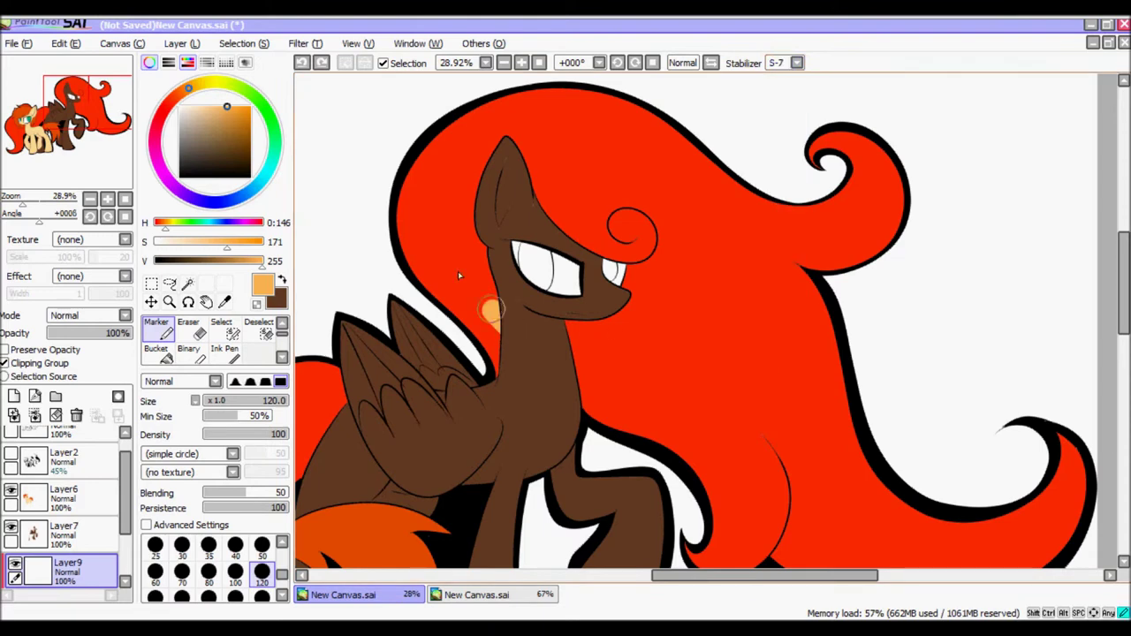
Paint a light orange stripe along the larger pony's mane and tail on a clipped layer, using the Marker at sizes 120 and 250.
{"action": "mouse_move", "coordinate": [468, 230]}
{"action": "left_mouse_down"}
{"action": "mouse_move", "coordinate": [834, 460]}
{"action": "mouse_move", "coordinate": [1065, 566]}
{"action": "left_mouse_up"}
{"action": "left_click_drag", "start_coordinate": [707, 353], "coordinate": [579, 322]}
{"action": "left_click", "coordinate": [209, 597]}
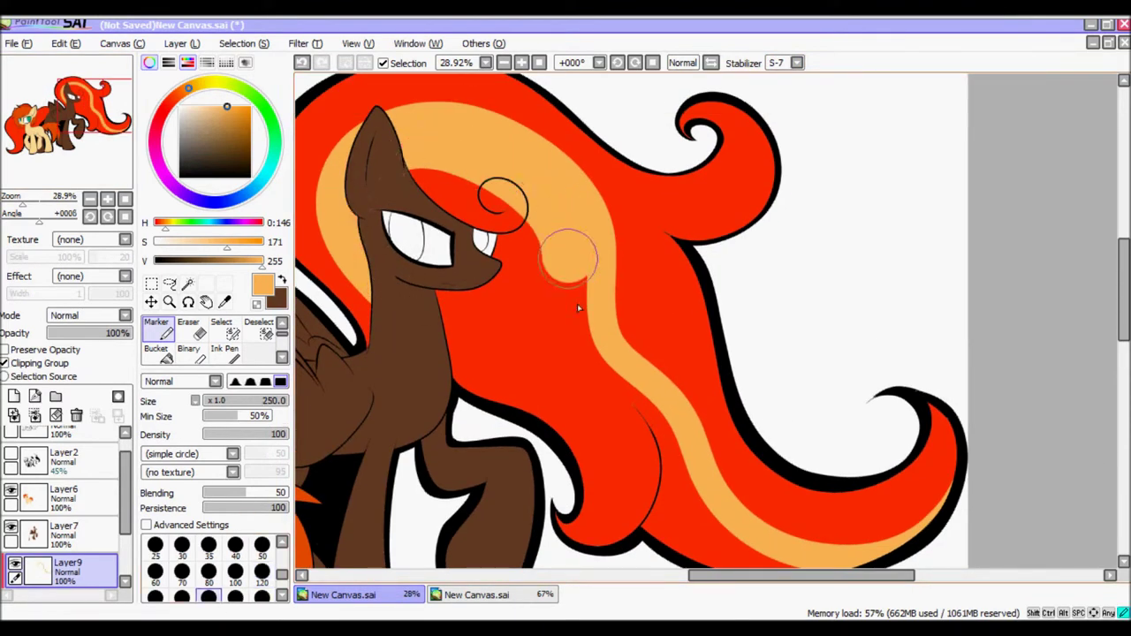
{"action": "scroll", "coordinate": [556, 301], "scroll_direction": "left", "scroll_amount": 5}
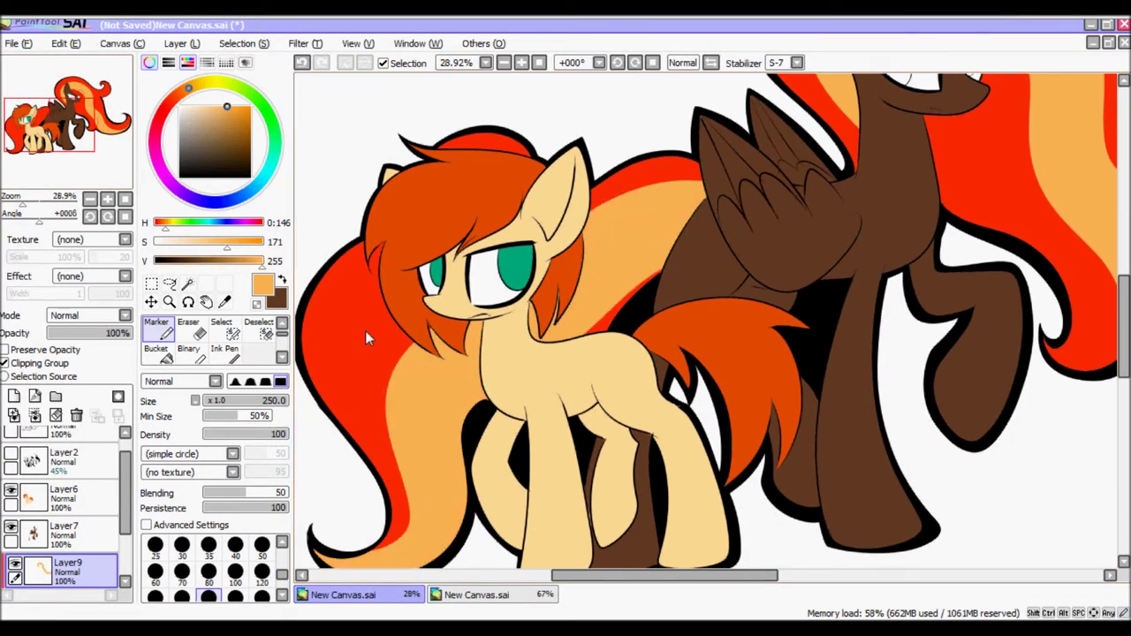
{"action": "scroll", "coordinate": [526, 338], "scroll_direction": "right", "scroll_amount": 3}
{"action": "scroll", "coordinate": [62, 504], "scroll_direction": "down", "scroll_amount": 2}
Paste a copy of the mane and tail colours as a Luminosity layer and erase parts of it with the size 500 eraser.
{"action": "left_click", "coordinate": [64, 498]}
{"action": "left_click", "coordinate": [244, 43]}
{"action": "left_click", "coordinate": [263, 219]}
{"action": "left_click", "coordinate": [66, 43]}
{"action": "left_click", "coordinate": [84, 119]}
{"action": "left_click", "coordinate": [66, 44]}
{"action": "left_click", "coordinate": [84, 134]}
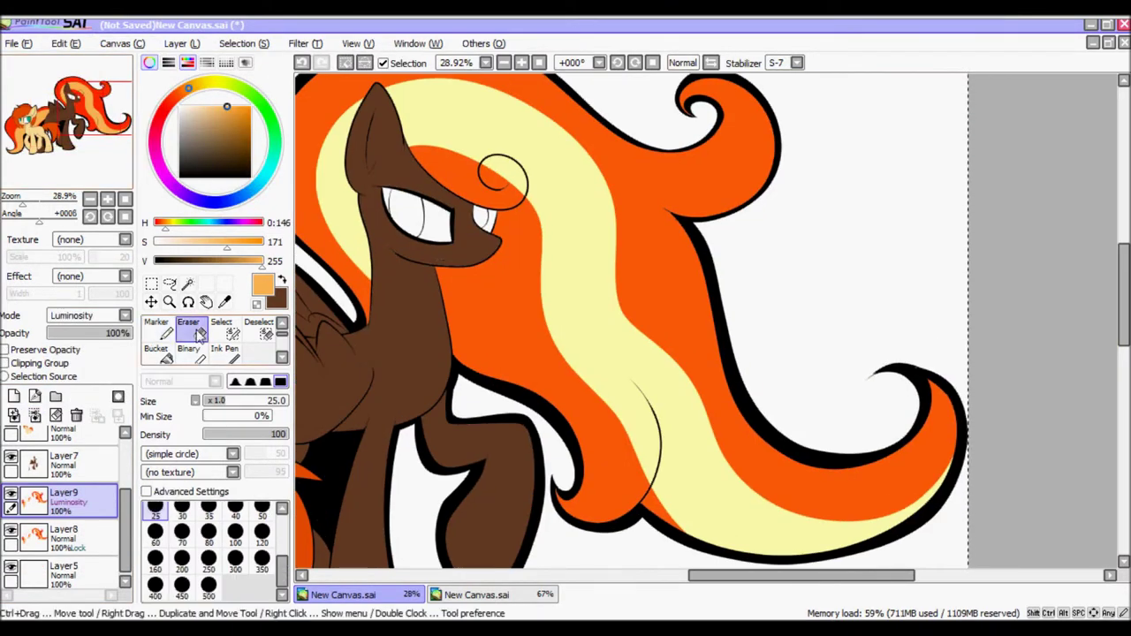
{"action": "left_click", "coordinate": [209, 596]}
{"action": "mouse_move", "coordinate": [707, 291]}
{"action": "left_mouse_down"}
{"action": "mouse_move", "coordinate": [513, 354]}
{"action": "mouse_move", "coordinate": [707, 424]}
{"action": "left_mouse_up"}
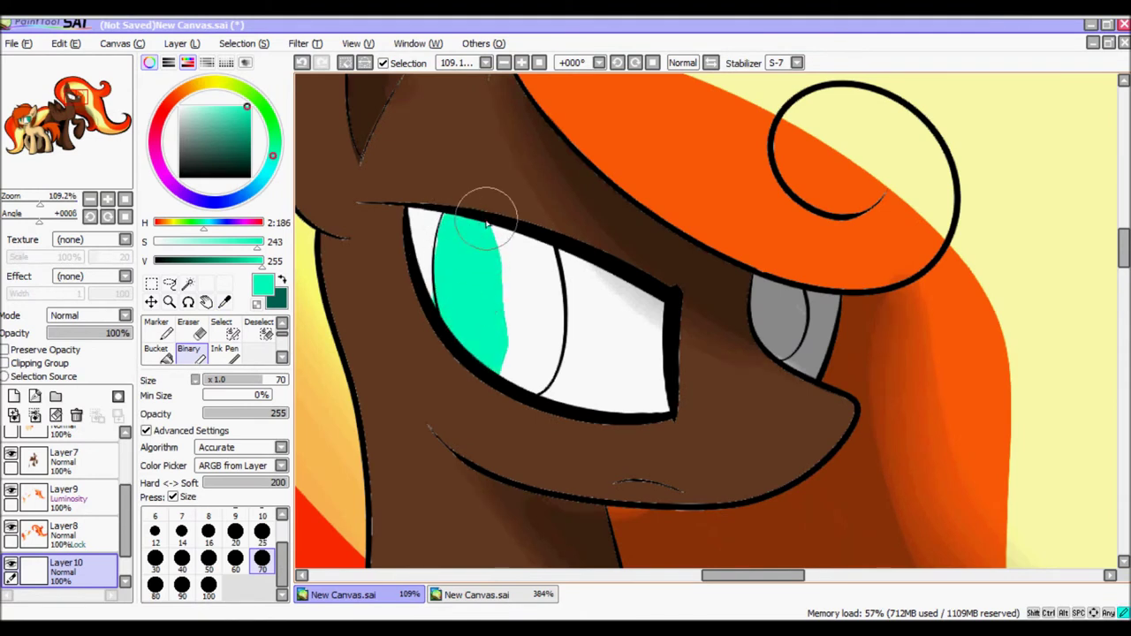
Paint both of the larger pony's irises turquoise (S 243, V 255) with the size 70 Binary pen.
{"action": "left_click_drag", "start_coordinate": [486, 226], "coordinate": [542, 360]}
{"action": "left_click_drag", "start_coordinate": [767, 282], "coordinate": [783, 349]}
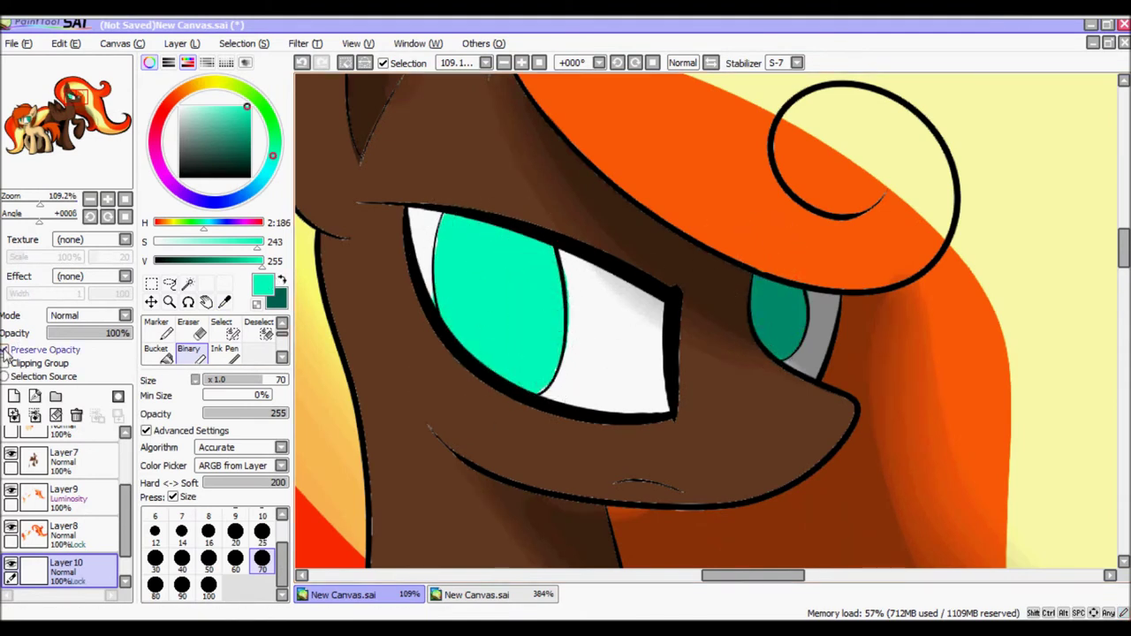
Blend dark green shading into the tops of the irises and paint slit pupils with value 040 using the size 40 Brush.
{"action": "key", "text": "x"}
{"action": "left_click_drag", "start_coordinate": [565, 288], "coordinate": [419, 254]}
{"action": "left_click", "coordinate": [282, 358]}
{"action": "left_click", "coordinate": [252, 352]}
{"action": "mouse_move", "coordinate": [460, 248]}
{"action": "left_mouse_down"}
{"action": "mouse_move", "coordinate": [521, 318]}
{"action": "mouse_move", "coordinate": [503, 256]}
{"action": "left_mouse_up"}
{"action": "left_click", "coordinate": [172, 261]}
{"action": "key", "text": "b"}
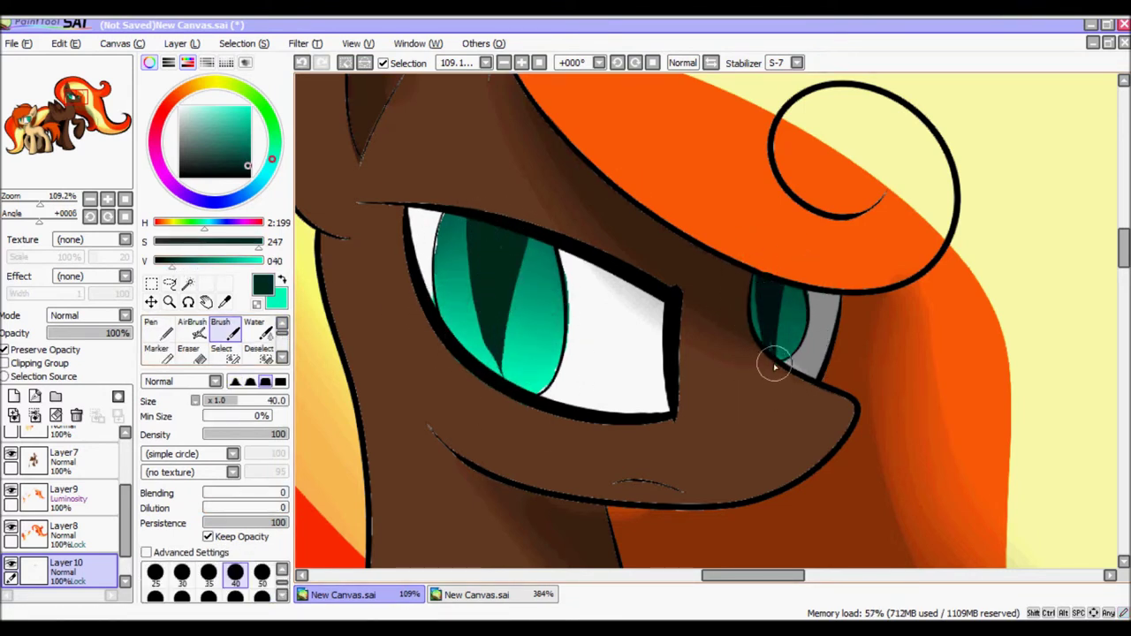
Tint the larger pony's eye whites pale blue (S 026) on a new layer and merge it with the iris layer.
{"action": "left_click", "coordinate": [13, 396]}
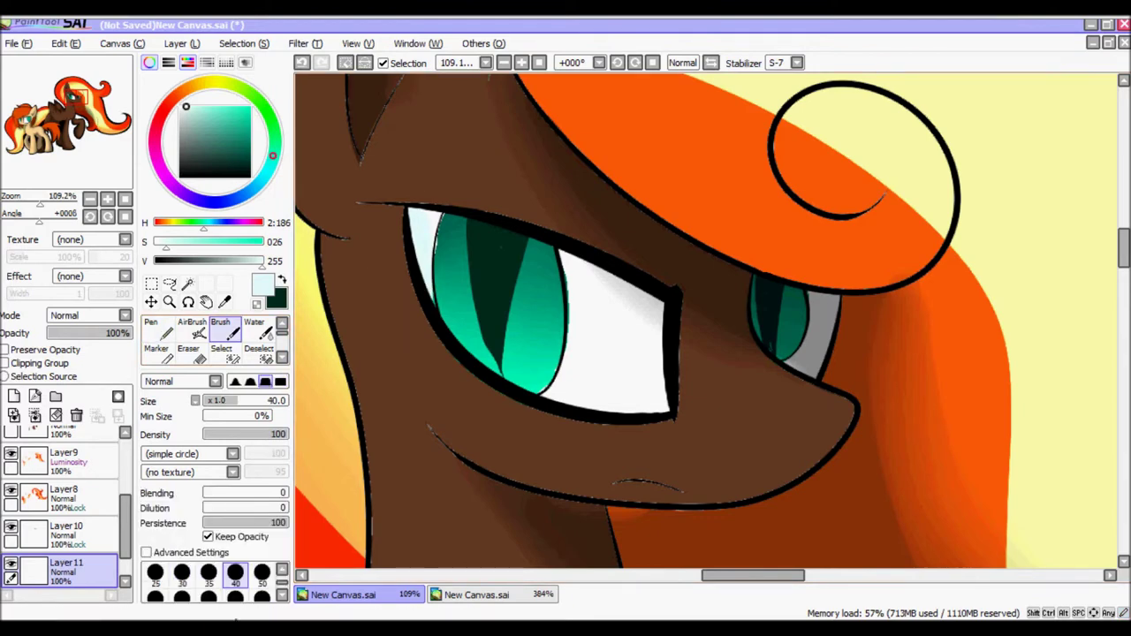
{"action": "left_click", "coordinate": [66, 530]}
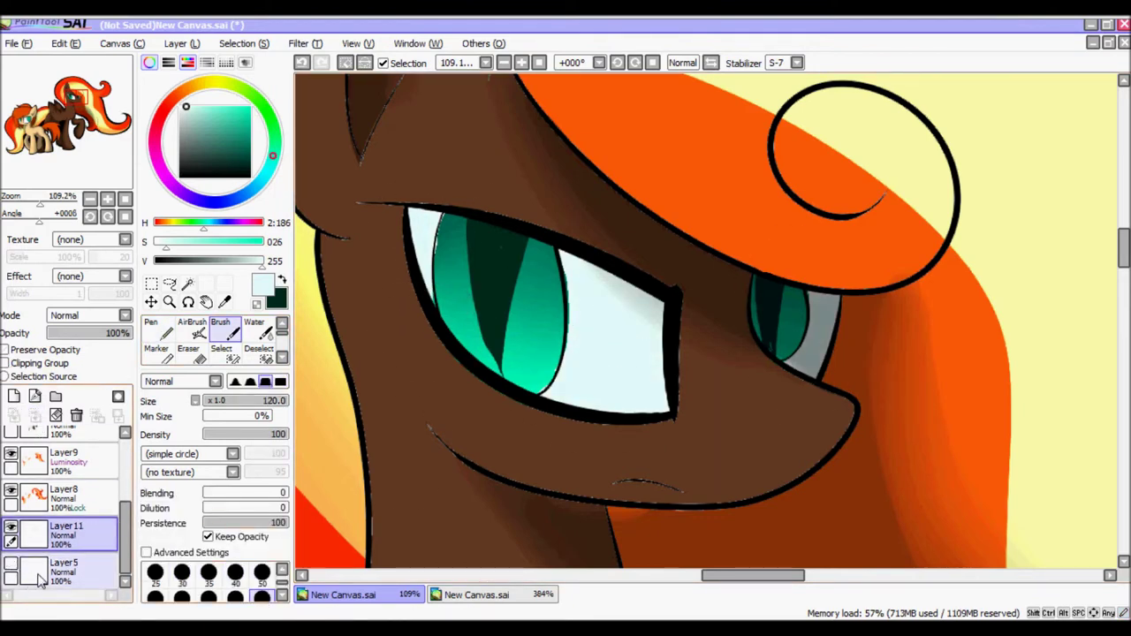
Copy and paste the larger pony's eye colours as a new layer and set its blending mode to Luminosity.
{"action": "left_click", "coordinate": [243, 44]}
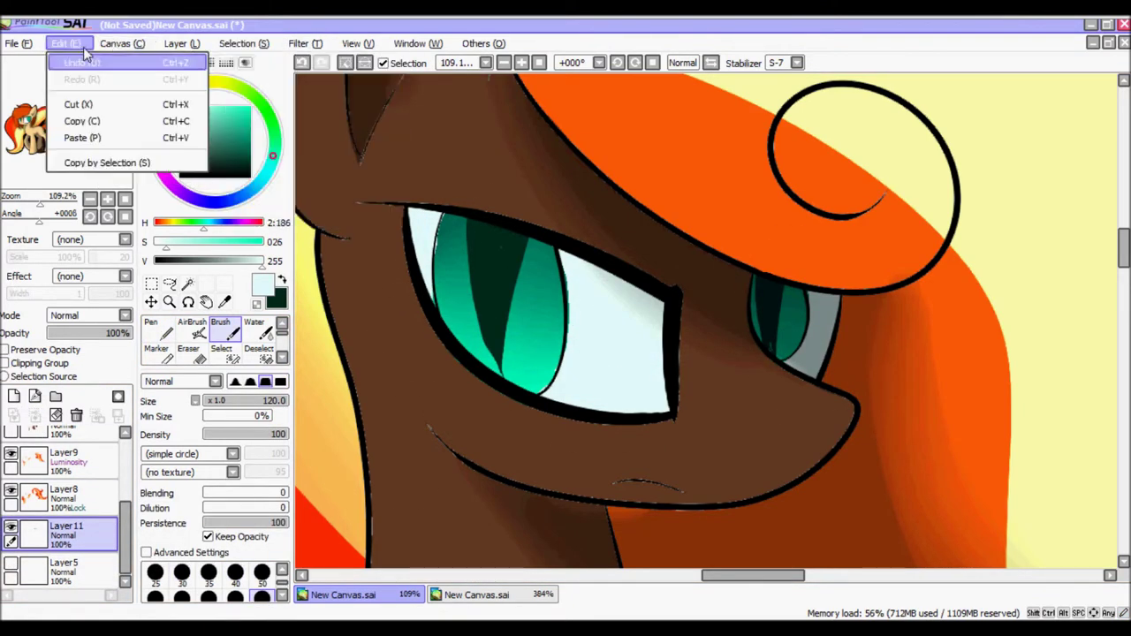
{"action": "left_click", "coordinate": [89, 135]}
{"action": "left_click", "coordinate": [125, 316]}
{"action": "left_click", "coordinate": [88, 376]}
Select the rectangular area around both ponies and trim the canvas to that selection.
{"action": "scroll", "coordinate": [707, 318], "scroll_direction": "down", "scroll_amount": 10}
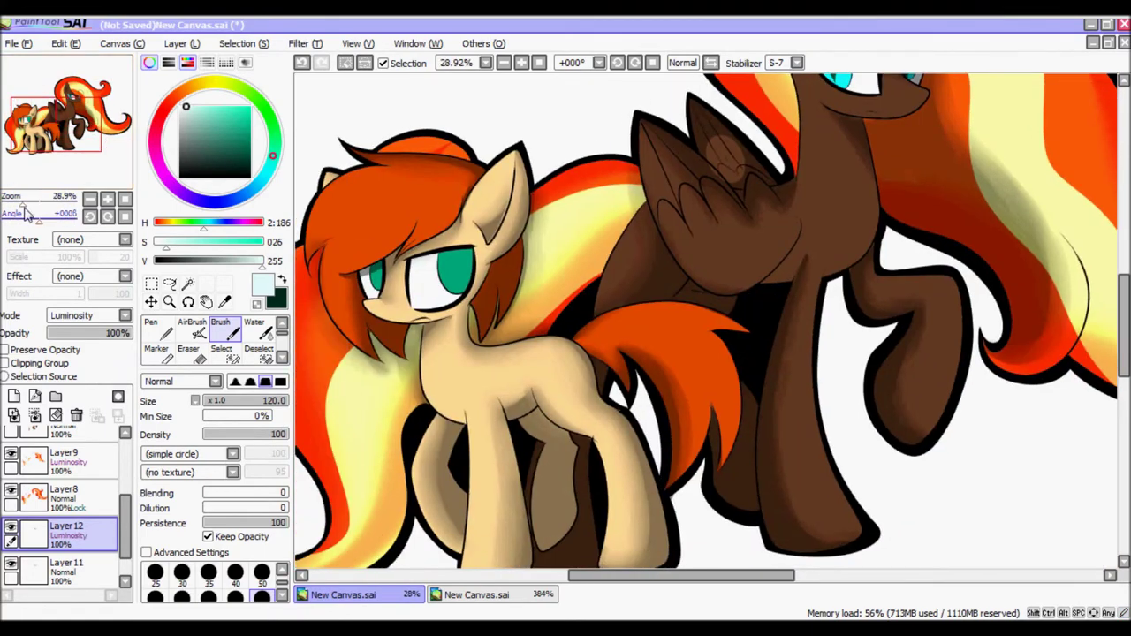
{"action": "key", "text": "ctrl+t"}
{"action": "scroll", "coordinate": [591, 201], "scroll_direction": "down", "scroll_amount": 2}
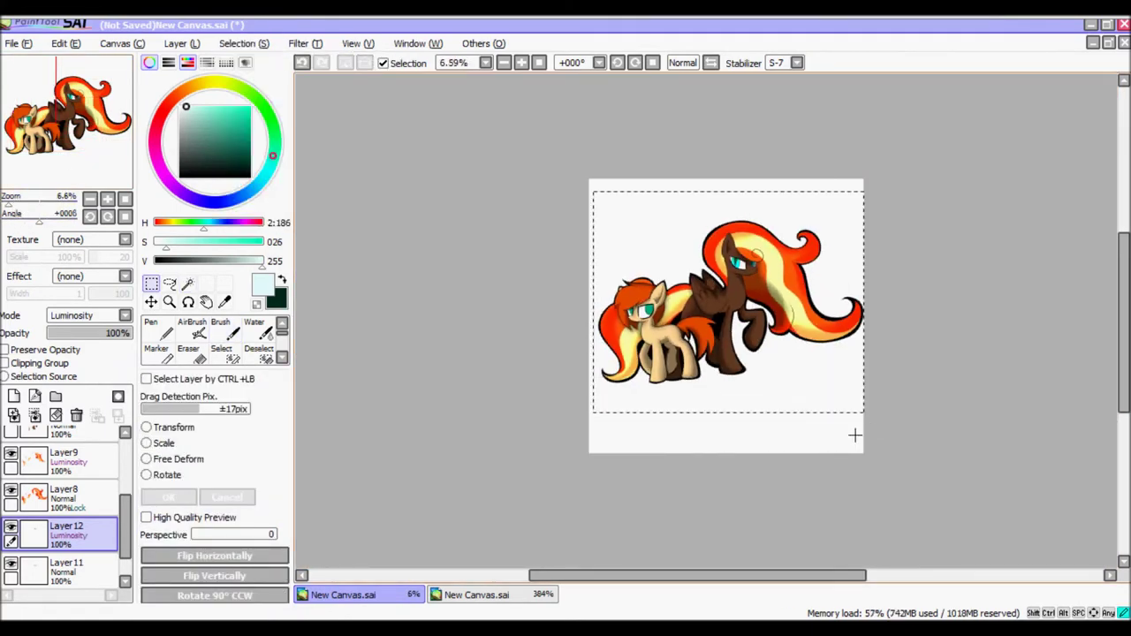
{"action": "left_click", "coordinate": [122, 44]}
Even out the light patch in the shading of the larger pony's far wing using a Magic Wand selection.
{"action": "scroll", "coordinate": [707, 318], "scroll_direction": "up", "scroll_amount": 4}
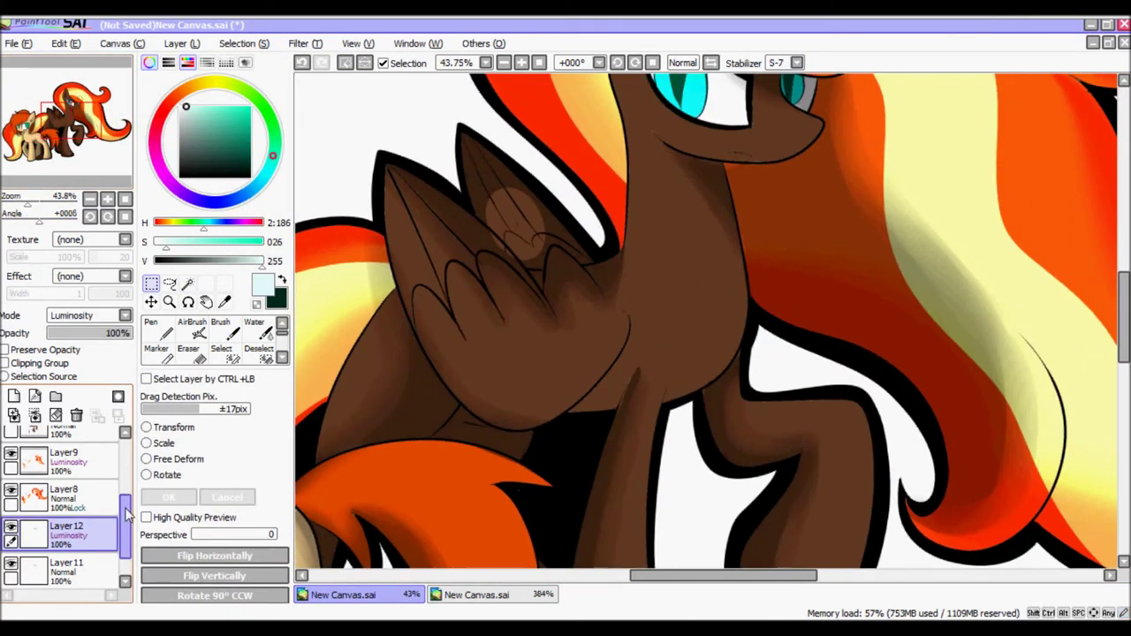
{"action": "scroll", "coordinate": [62, 504], "scroll_direction": "up", "scroll_amount": 3}
{"action": "left_click", "coordinate": [63, 477]}
{"action": "left_click", "coordinate": [220, 328]}
{"action": "left_click", "coordinate": [64, 442]}
{"action": "left_click", "coordinate": [188, 351]}
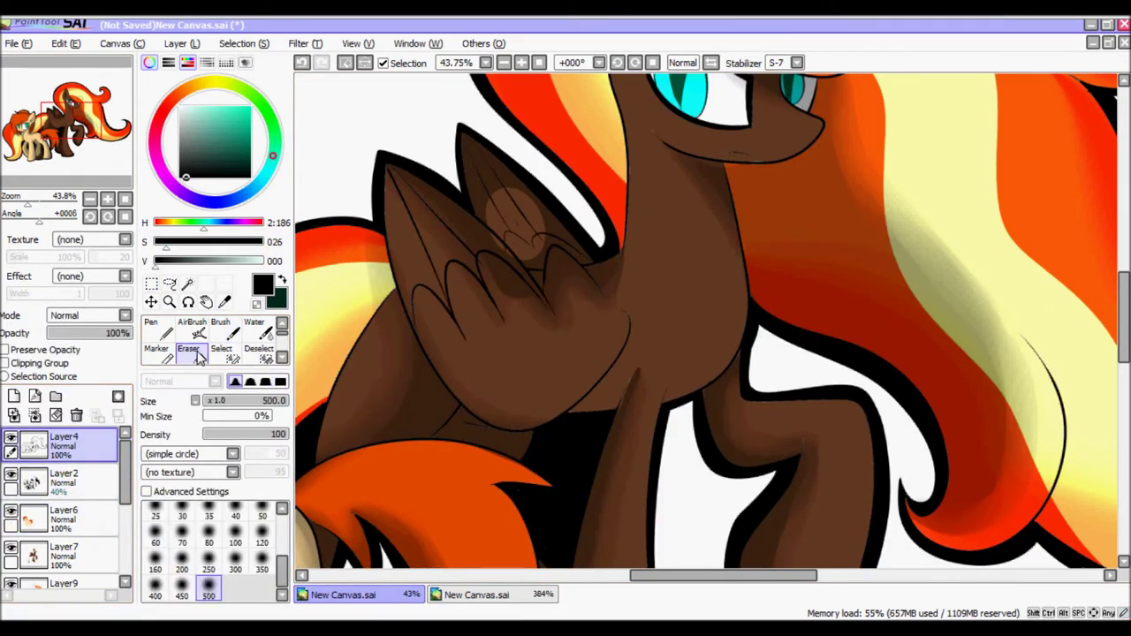
{"action": "key", "text": "w"}
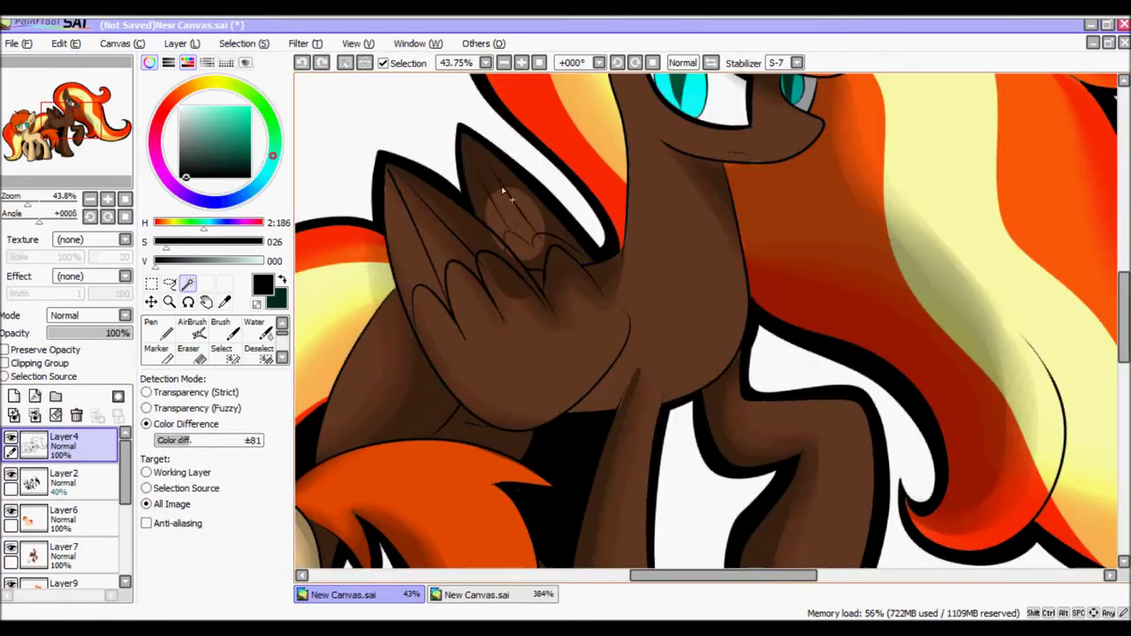
{"action": "key", "text": "ctrl+d"}
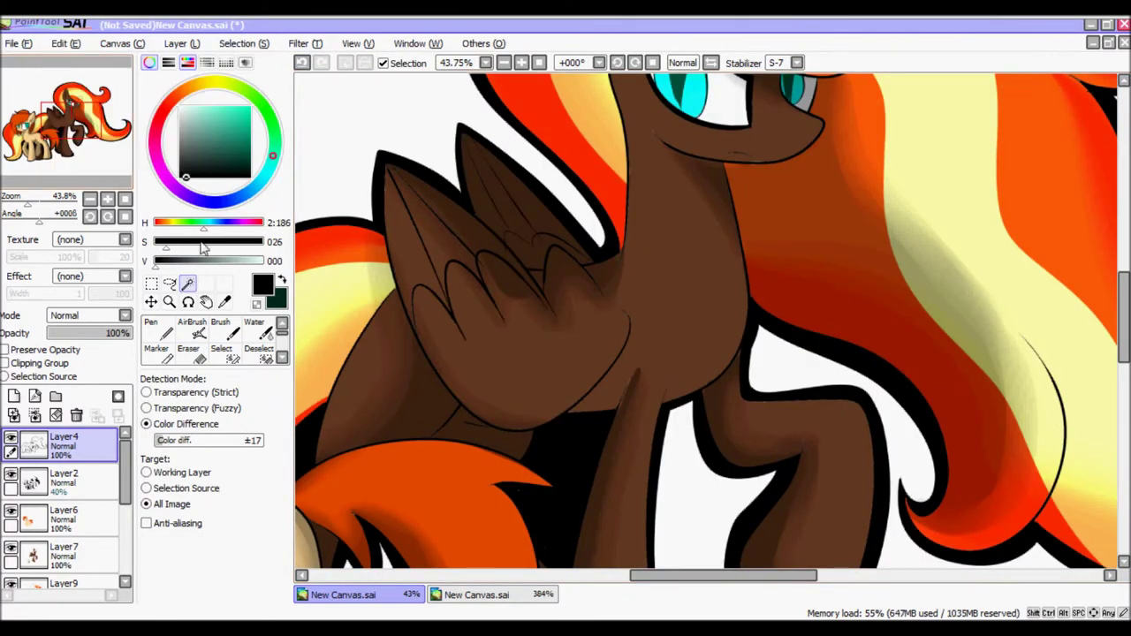
Set the Layer2 shading to Multiply blending mode with 44% opacity.
{"action": "left_click", "coordinate": [64, 477]}
{"action": "left_click", "coordinate": [254, 329]}
{"action": "left_click_drag", "start_coordinate": [27, 196], "coordinate": [22, 196]}
{"action": "left_click_drag", "start_coordinate": [53, 124], "coordinate": [49, 120]}
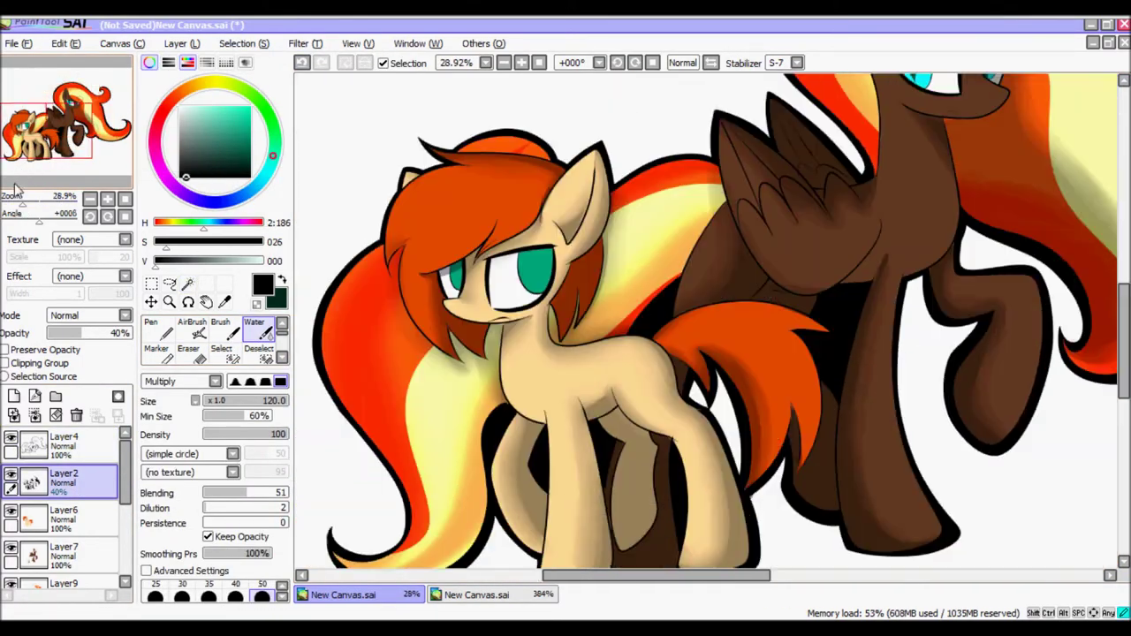
{"action": "left_click", "coordinate": [89, 316]}
{"action": "left_click", "coordinate": [70, 330]}
{"action": "left_click", "coordinate": [97, 334]}
{"action": "left_click_drag", "start_coordinate": [97, 334], "coordinate": [85, 336]}
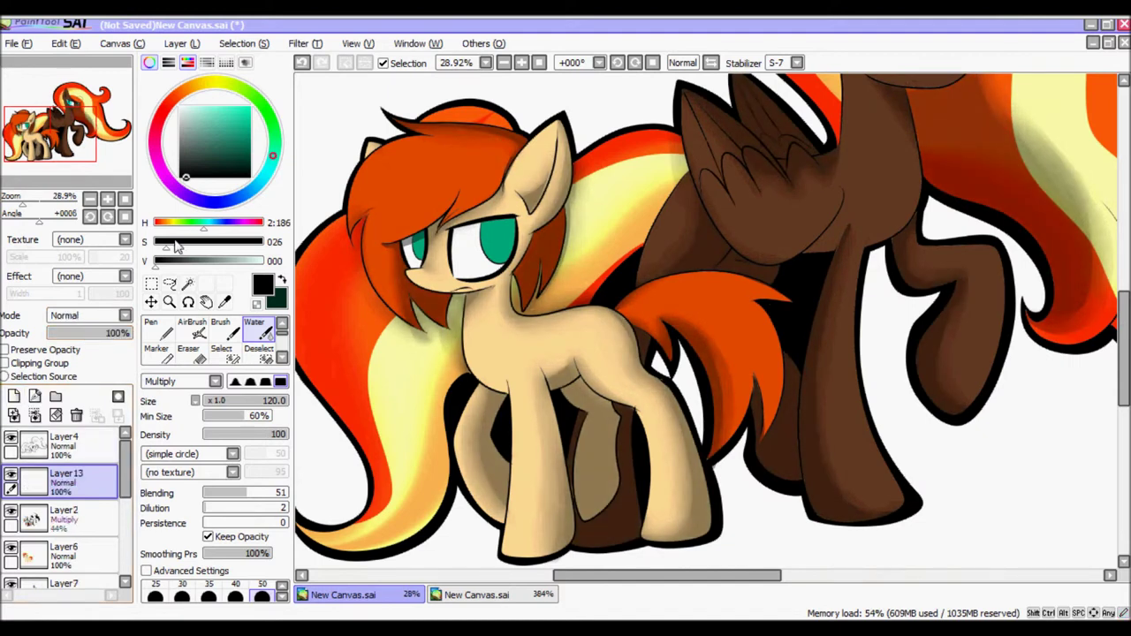
On a new layer, paint white highlight strokes on the smaller pony's hair and the tail behind it with the size 120 Brush, stabilizer 14.
{"action": "key", "text": "b"}
{"action": "left_click", "coordinate": [180, 106]}
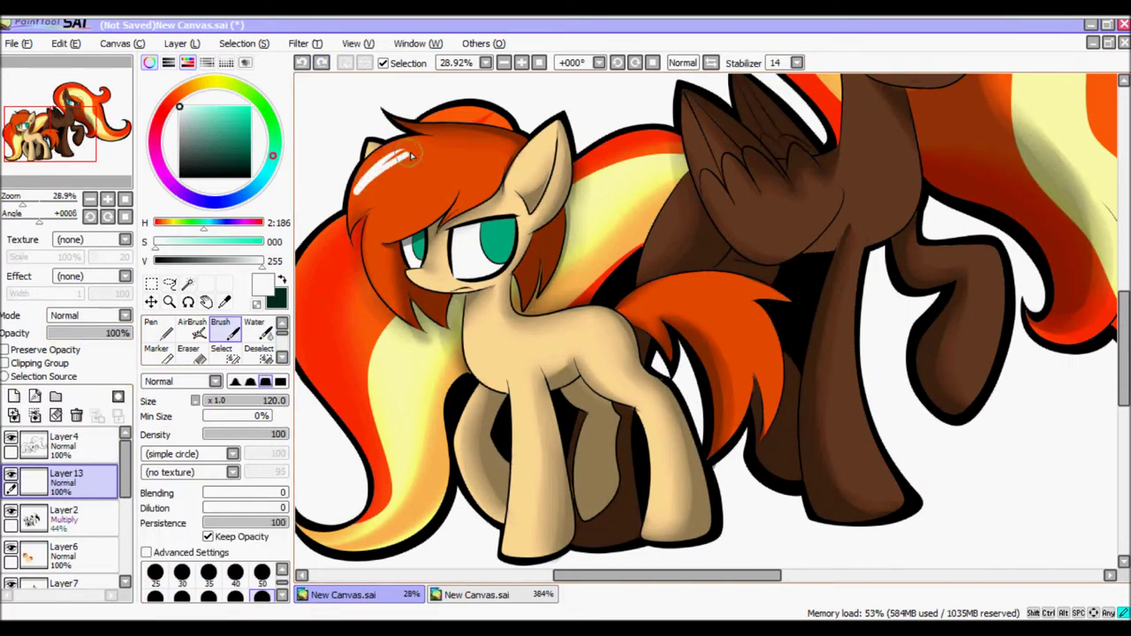
{"action": "left_click_drag", "start_coordinate": [656, 299], "coordinate": [716, 362]}
{"action": "left_click_drag", "start_coordinate": [618, 389], "coordinate": [685, 318]}
{"action": "left_click_drag", "start_coordinate": [371, 177], "coordinate": [459, 427]}
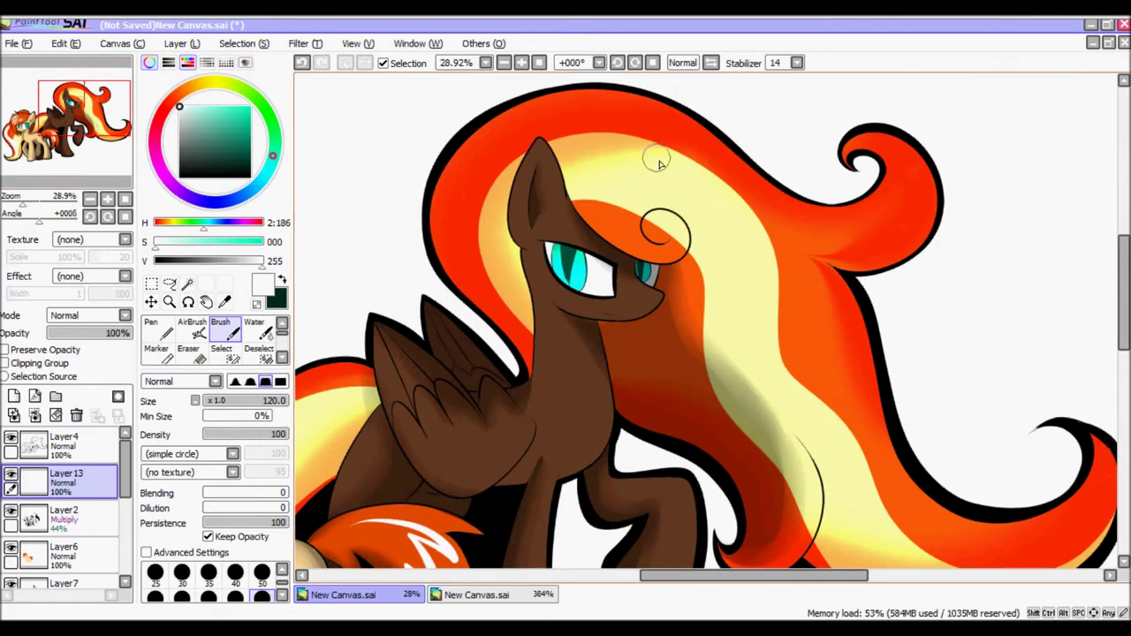
Paint white highlights along the larger pony's flowing mane and set the highlight layer's blending mode to Overlay.
{"action": "mouse_move", "coordinate": [662, 157]}
{"action": "left_mouse_down"}
{"action": "mouse_move", "coordinate": [741, 205]}
{"action": "mouse_move", "coordinate": [763, 324]}
{"action": "left_mouse_up"}
{"action": "left_click_drag", "start_coordinate": [760, 238], "coordinate": [746, 465]}
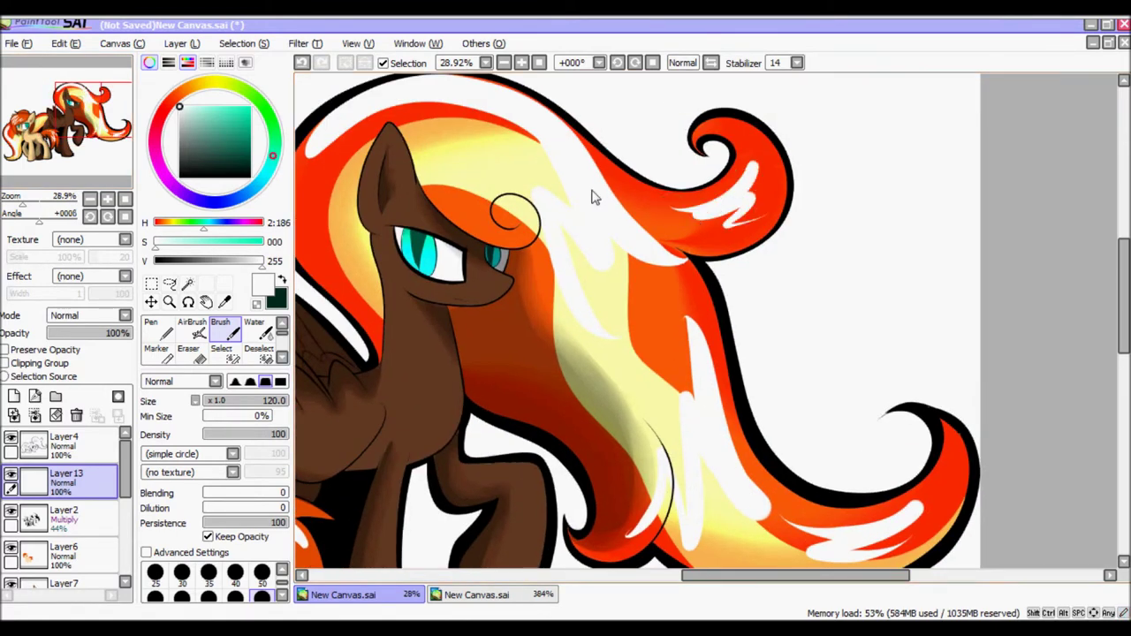
{"action": "left_click", "coordinate": [89, 315]}
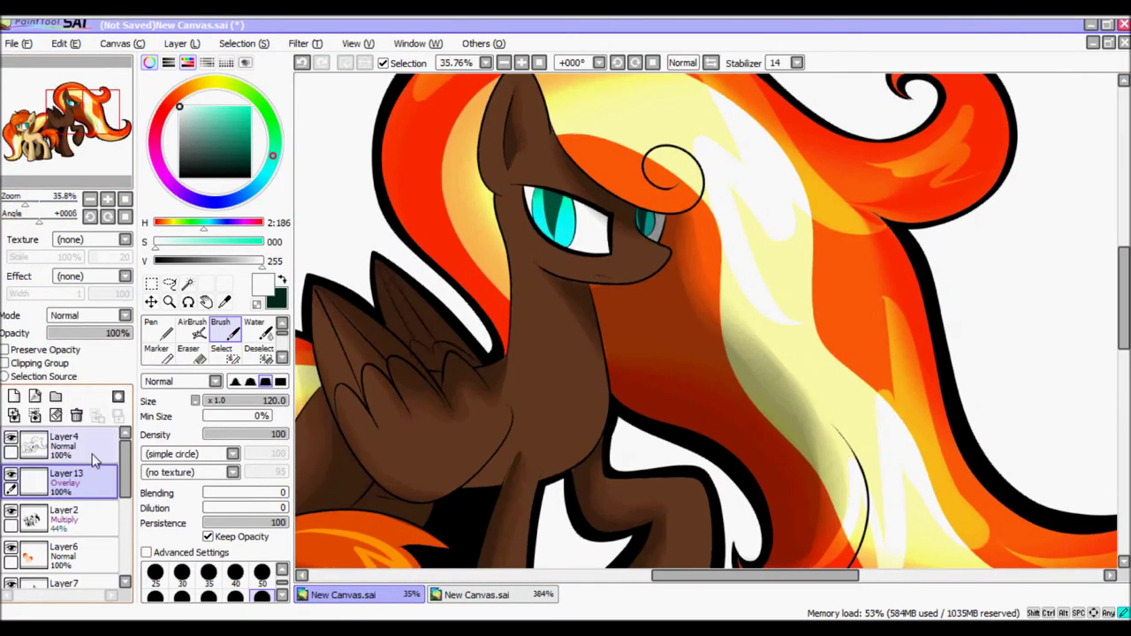
Paint round white glints in both ponies' eyes on Layer4 with the size 25 Brush.
{"action": "left_click", "coordinate": [95, 459]}
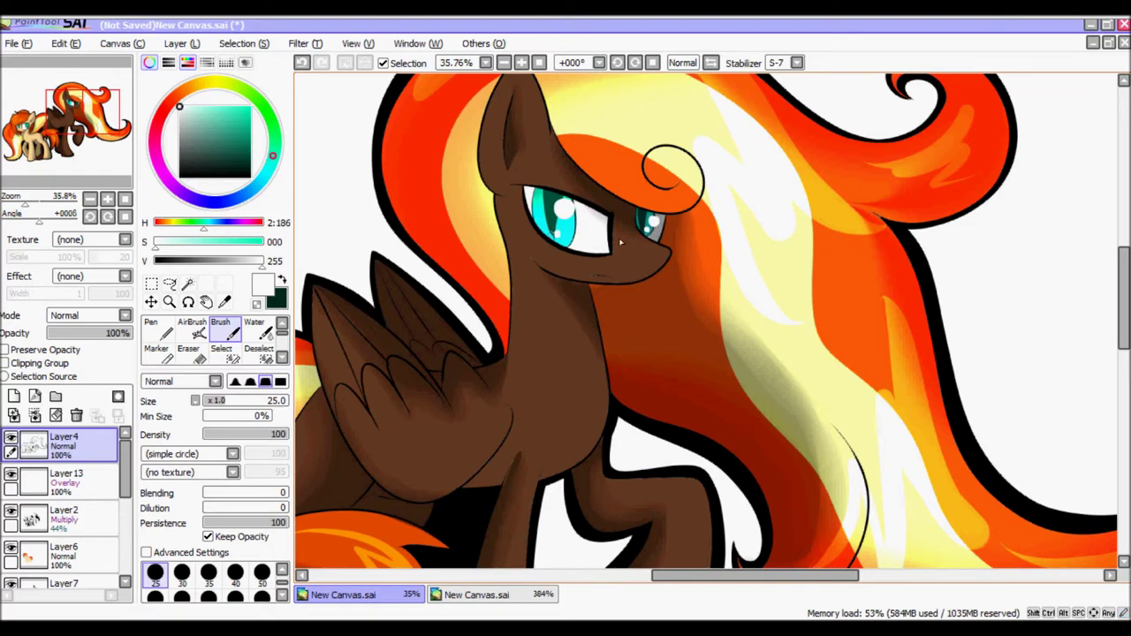
{"action": "left_click_drag", "start_coordinate": [626, 237], "coordinate": [581, 360]}
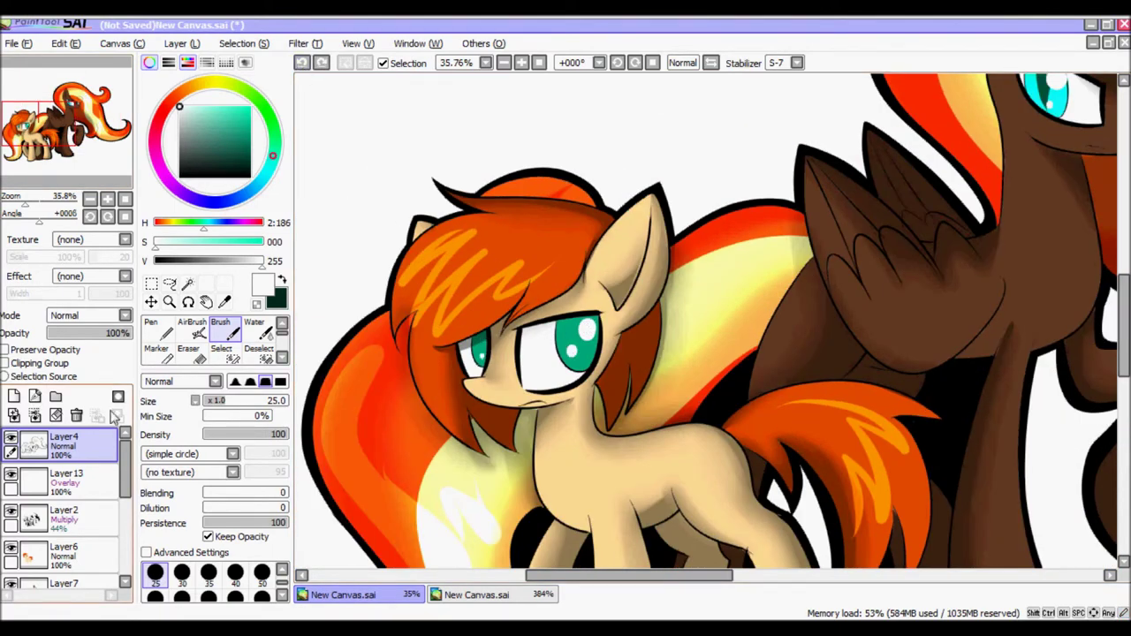
Add a new layer beneath all of the ponies' colour layers.
{"action": "left_click", "coordinate": [62, 556]}
{"action": "scroll", "coordinate": [127, 207], "scroll_direction": "down", "scroll_amount": 3}
{"action": "scroll", "coordinate": [94, 469], "scroll_direction": "up", "scroll_amount": 1}
{"action": "left_click", "coordinate": [94, 464]}
{"action": "scroll", "coordinate": [113, 548], "scroll_direction": "down", "scroll_amount": 3}
Merge all of the ponies' line, shading, highlight and colour layers down into Layer11.
{"action": "key", "text": "ctrl+minus"}
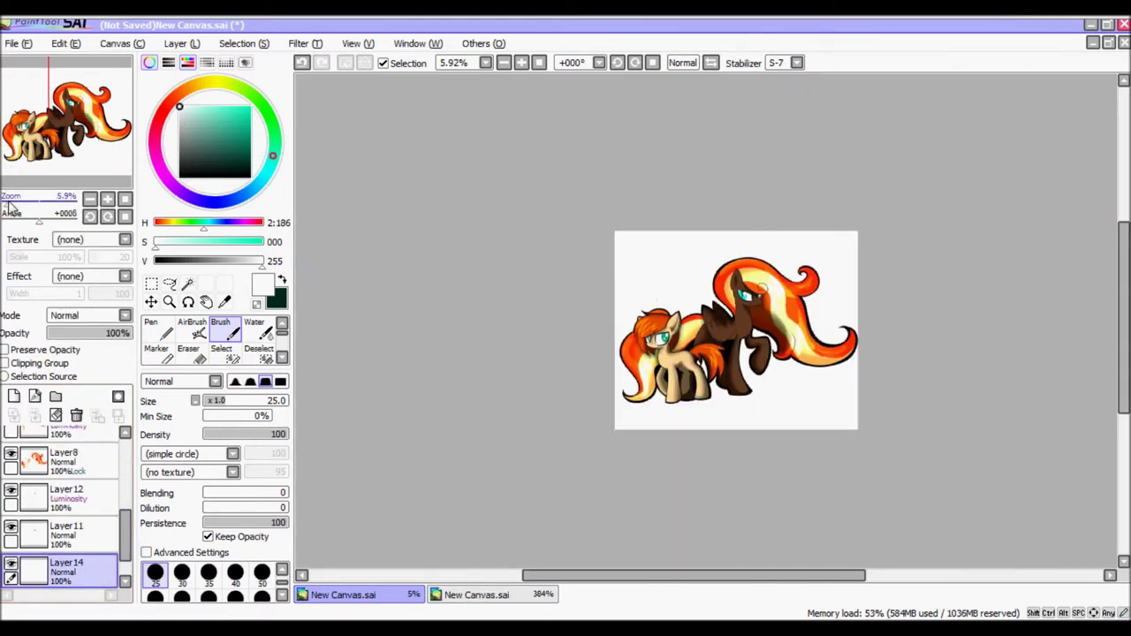
{"action": "scroll", "coordinate": [106, 548], "scroll_direction": "up", "scroll_amount": 3}
{"action": "left_click", "coordinate": [35, 415]}
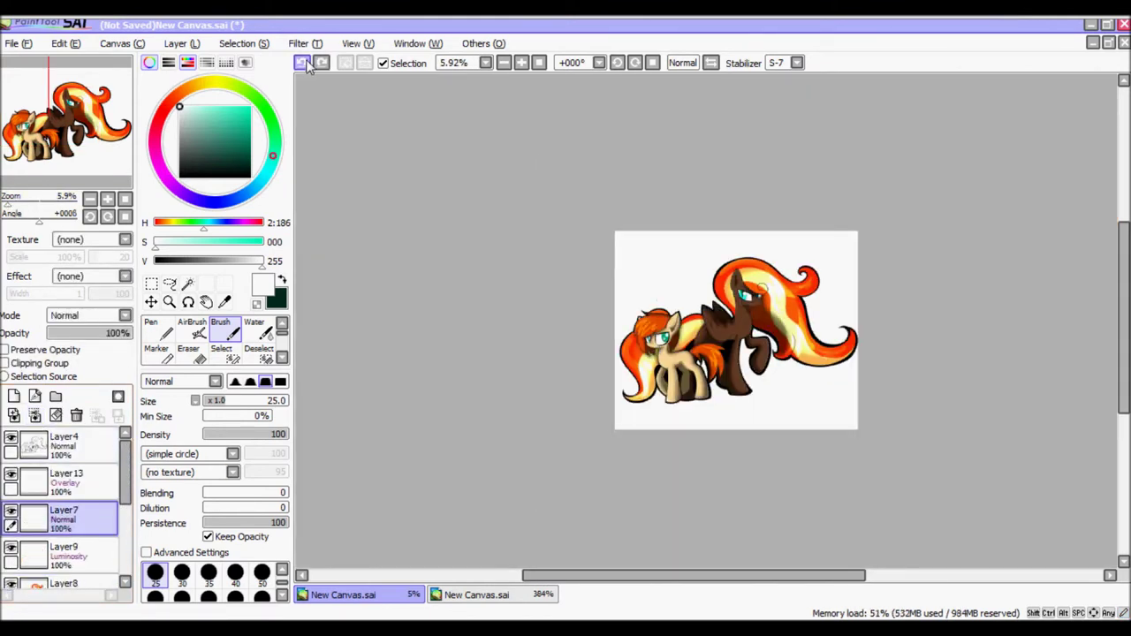
{"action": "key", "text": "ctrl+z"}
{"action": "left_click", "coordinate": [35, 415]}
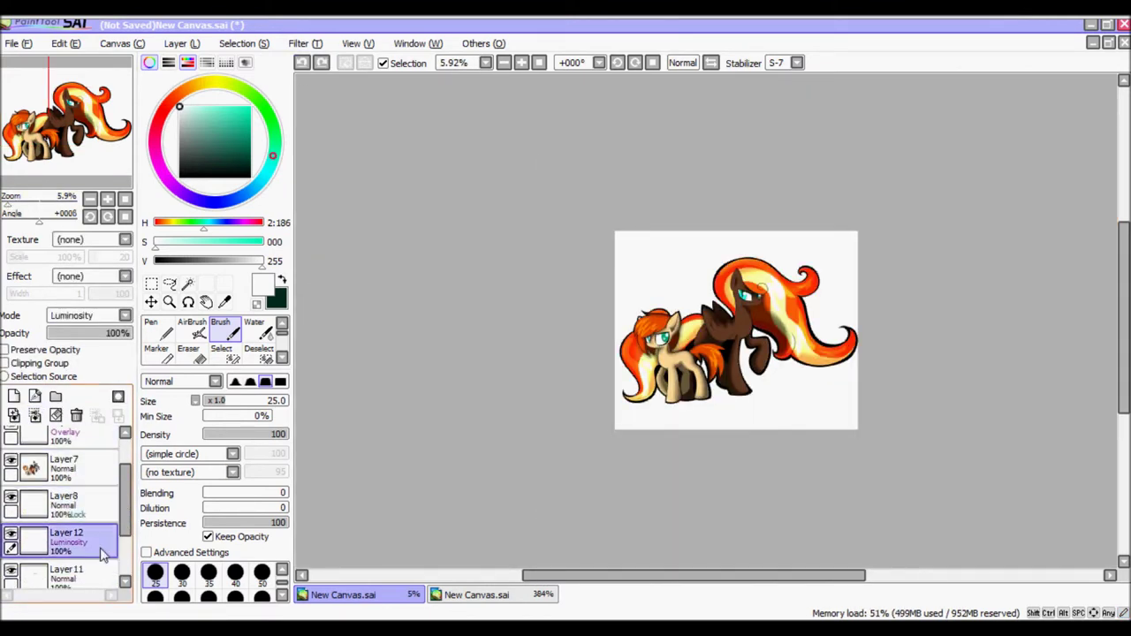
{"action": "left_click", "coordinate": [40, 423]}
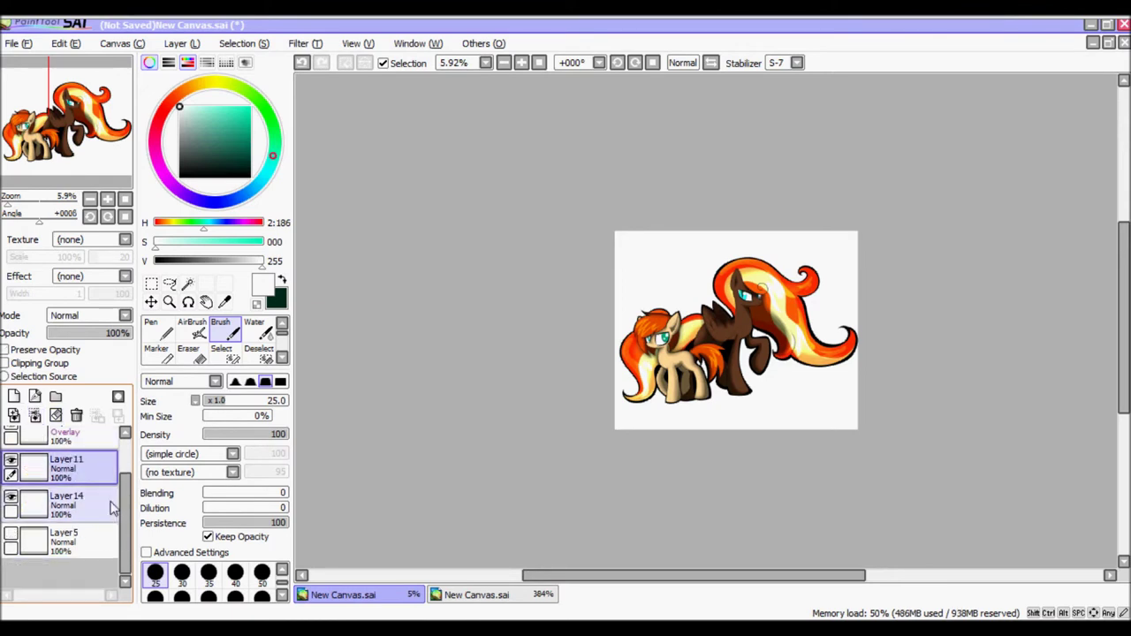
{"action": "left_click", "coordinate": [10, 500]}
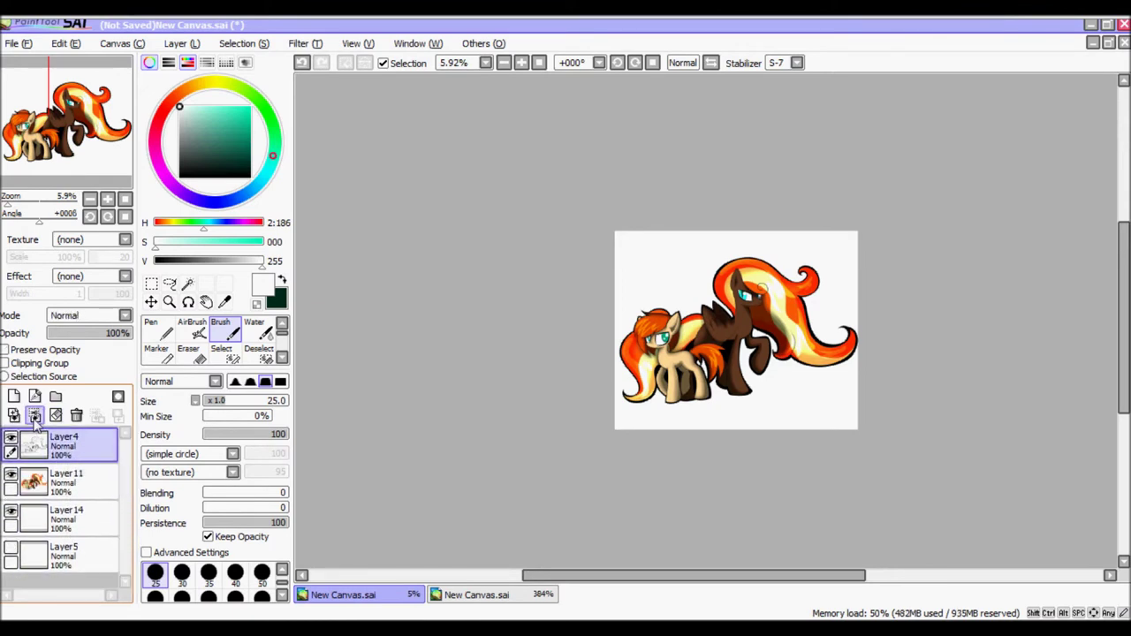
Draw a grey (V 120) horizon line across the canvas behind the ponies on Layer14 with the size 250 Marker.
{"action": "left_click", "coordinate": [75, 482]}
{"action": "scroll", "coordinate": [47, 164], "scroll_direction": "up", "scroll_amount": 3}
{"action": "left_click_drag", "start_coordinate": [47, 164], "coordinate": [85, 144]}
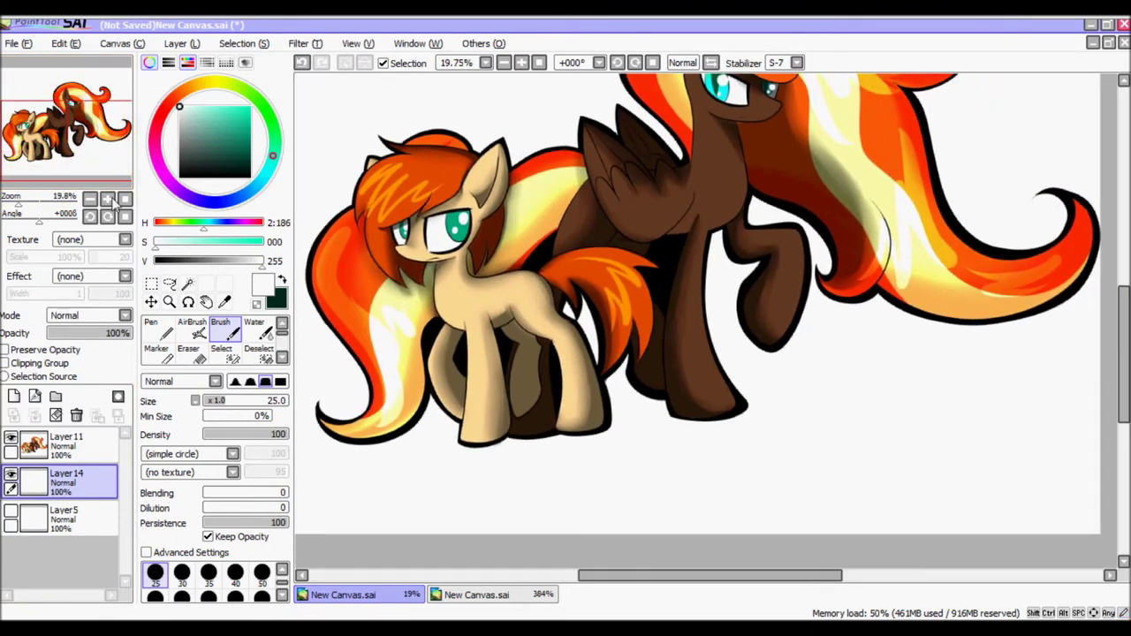
{"action": "left_click", "coordinate": [205, 261]}
{"action": "scroll", "coordinate": [212, 341], "scroll_direction": "down", "scroll_amount": 1}
{"action": "left_click", "coordinate": [156, 329]}
{"action": "left_click_drag", "start_coordinate": [336, 389], "coordinate": [1114, 358]}
{"action": "key", "text": "ctrl+z"}
{"action": "left_click_drag", "start_coordinate": [336, 325], "coordinate": [1119, 297]}
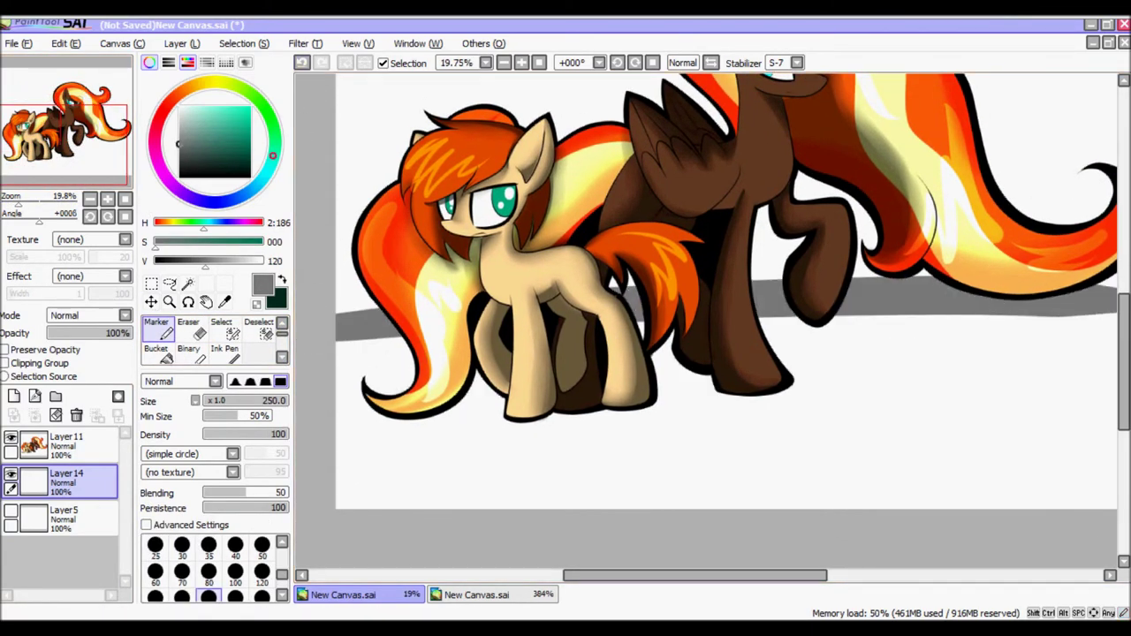
Fill the ground area below the horizon line with the same grey using the Bucket.
{"action": "scroll", "coordinate": [212, 340], "scroll_direction": "down", "scroll_amount": 1}
{"action": "left_click", "coordinate": [157, 329]}
{"action": "left_click", "coordinate": [618, 442]}
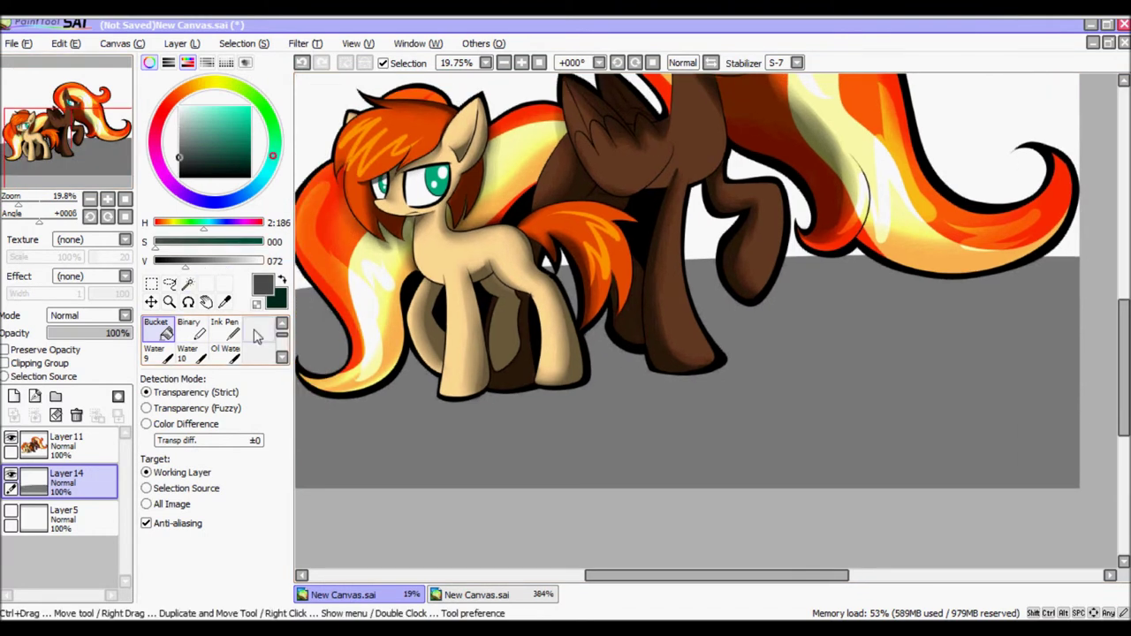
On a new layer, paint a darker grey (V 072) ground shadow beneath both ponies with the size 250 Marker.
{"action": "scroll", "coordinate": [257, 334], "scroll_direction": "up", "scroll_amount": 1}
{"action": "left_click", "coordinate": [157, 329]}
{"action": "key", "text": "ctrl+shift+n"}
{"action": "left_click_drag", "start_coordinate": [331, 403], "coordinate": [526, 360]}
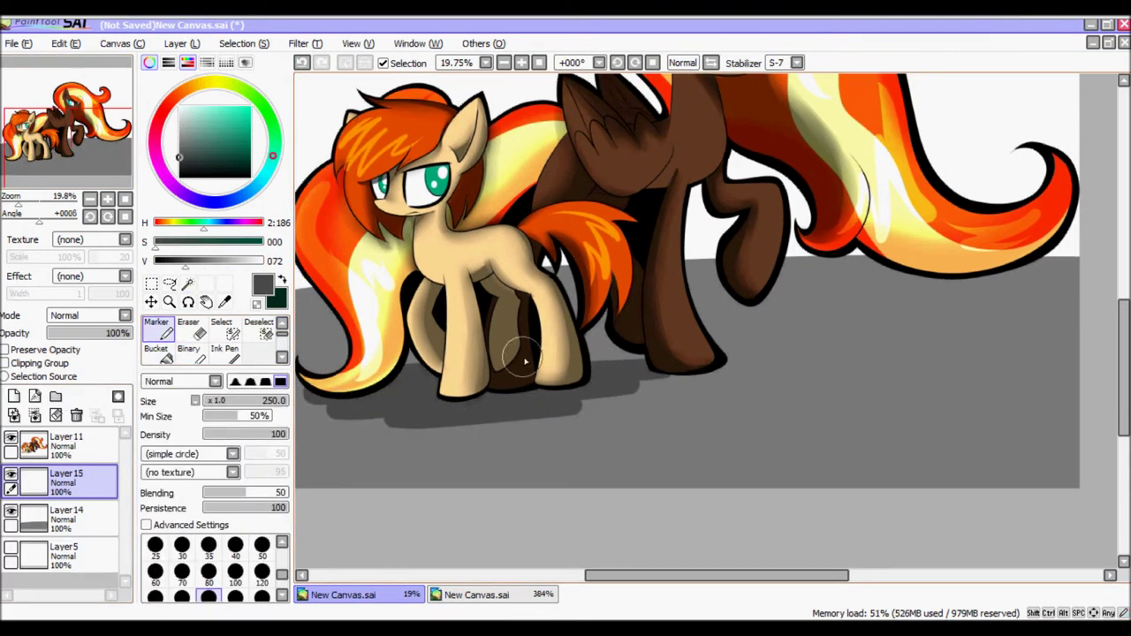
{"action": "mouse_move", "coordinate": [752, 375]}
{"action": "left_mouse_down"}
{"action": "mouse_move", "coordinate": [746, 336]}
{"action": "mouse_move", "coordinate": [1066, 361]}
{"action": "left_mouse_up"}
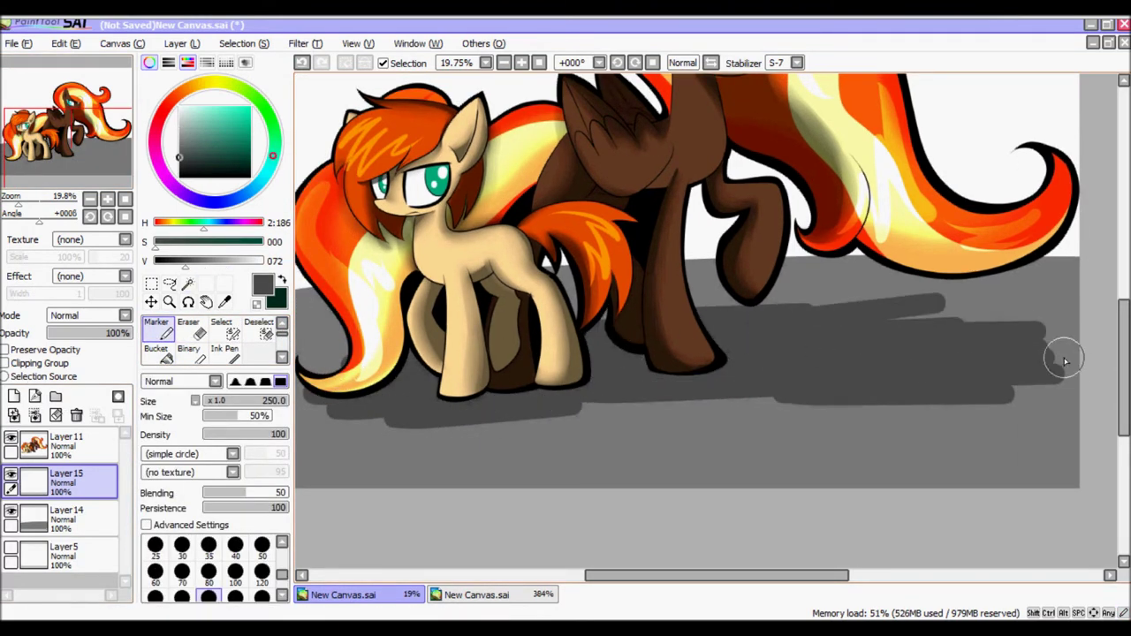
Paint a black inner shadow under the ponies on another layer, lower its opacity, and merge it into the grey shadow layer.
{"action": "left_click", "coordinate": [13, 396]}
{"action": "left_click_drag", "start_coordinate": [407, 403], "coordinate": [859, 336]}
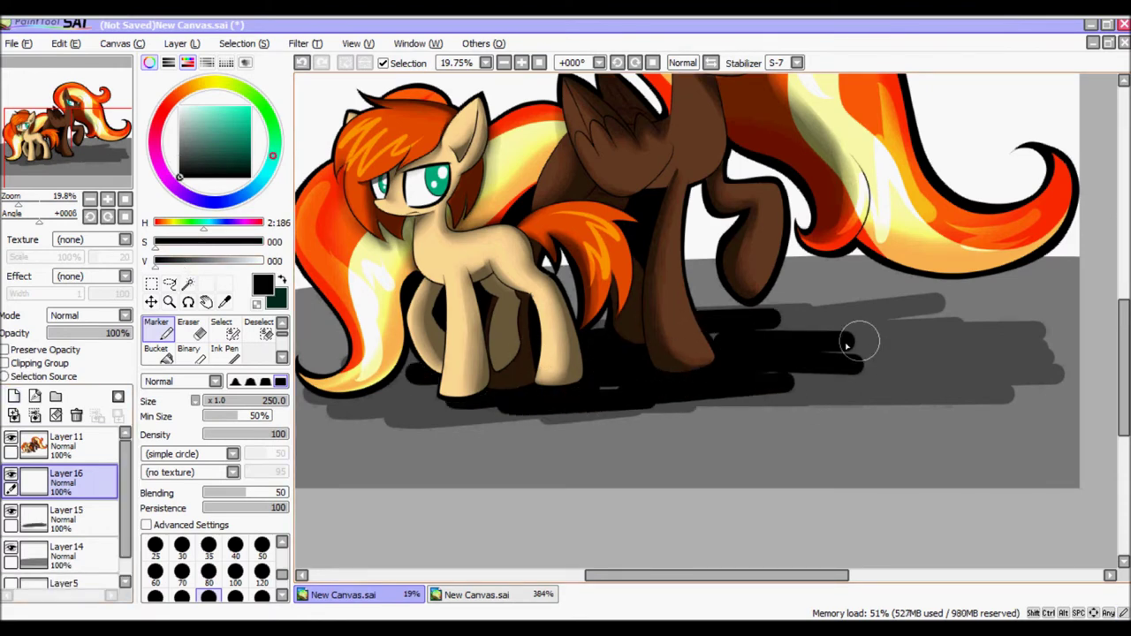
{"action": "left_click", "coordinate": [78, 333]}
{"action": "left_click", "coordinate": [34, 415]}
Soften the ground shadows with the size 350 Water brush at stabilizer 15 and merge them into the ground layer.
{"action": "key", "text": "b"}
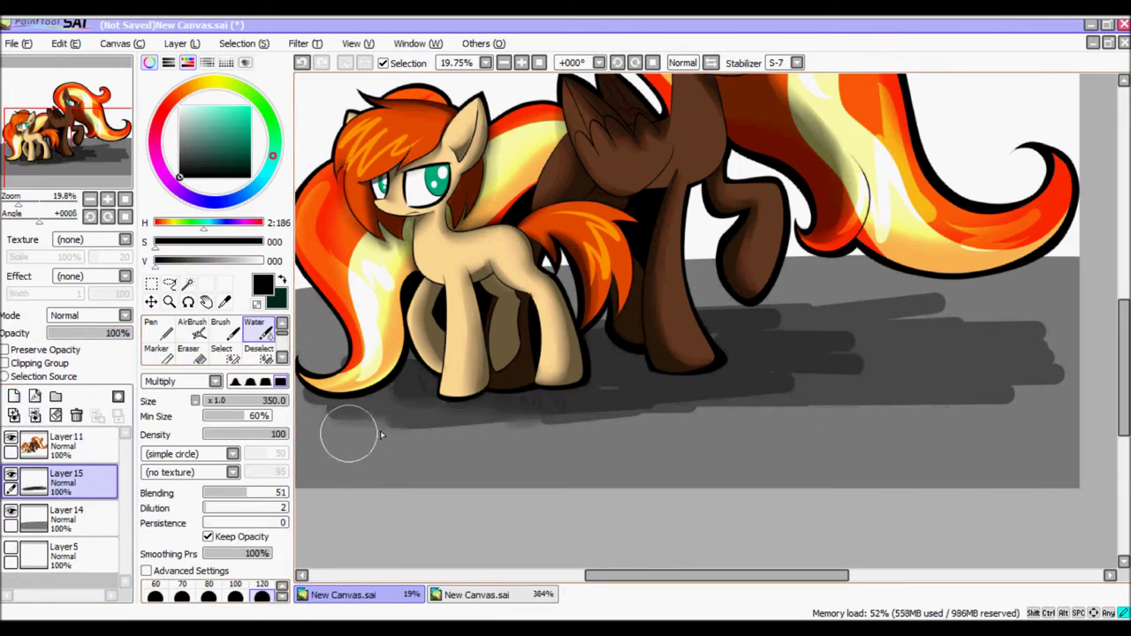
{"action": "left_click", "coordinate": [796, 62]}
{"action": "left_click", "coordinate": [782, 255]}
{"action": "mouse_move", "coordinate": [669, 387]}
{"action": "left_mouse_down"}
{"action": "mouse_move", "coordinate": [859, 296]}
{"action": "mouse_move", "coordinate": [869, 338]}
{"action": "left_mouse_up"}
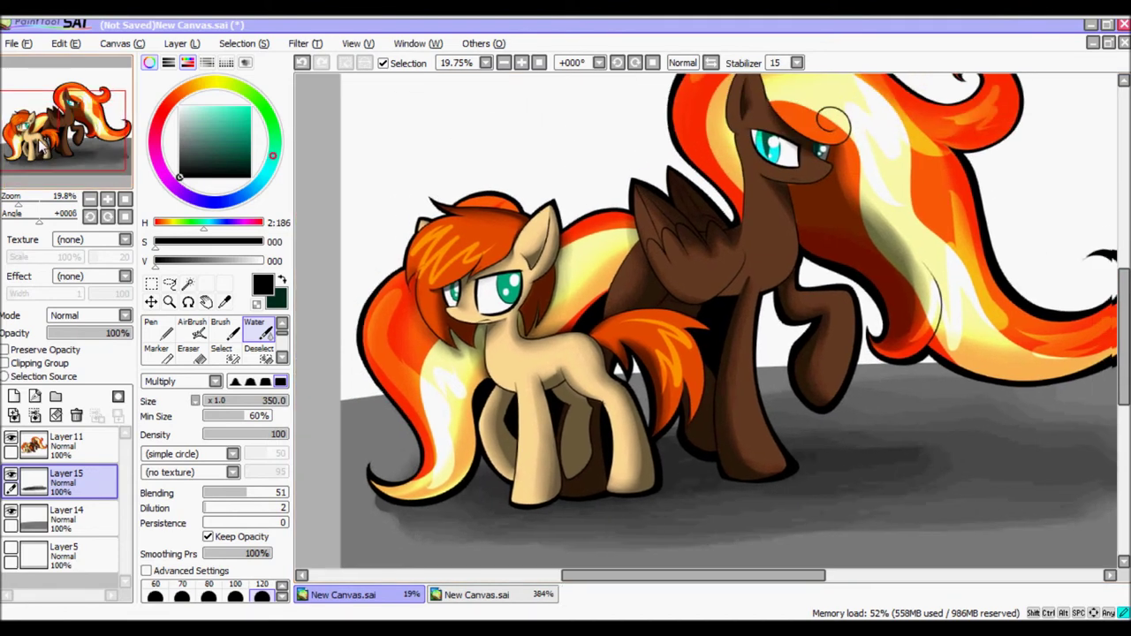
{"action": "left_click_drag", "start_coordinate": [477, 407], "coordinate": [548, 437]}
{"action": "left_click", "coordinate": [34, 415]}
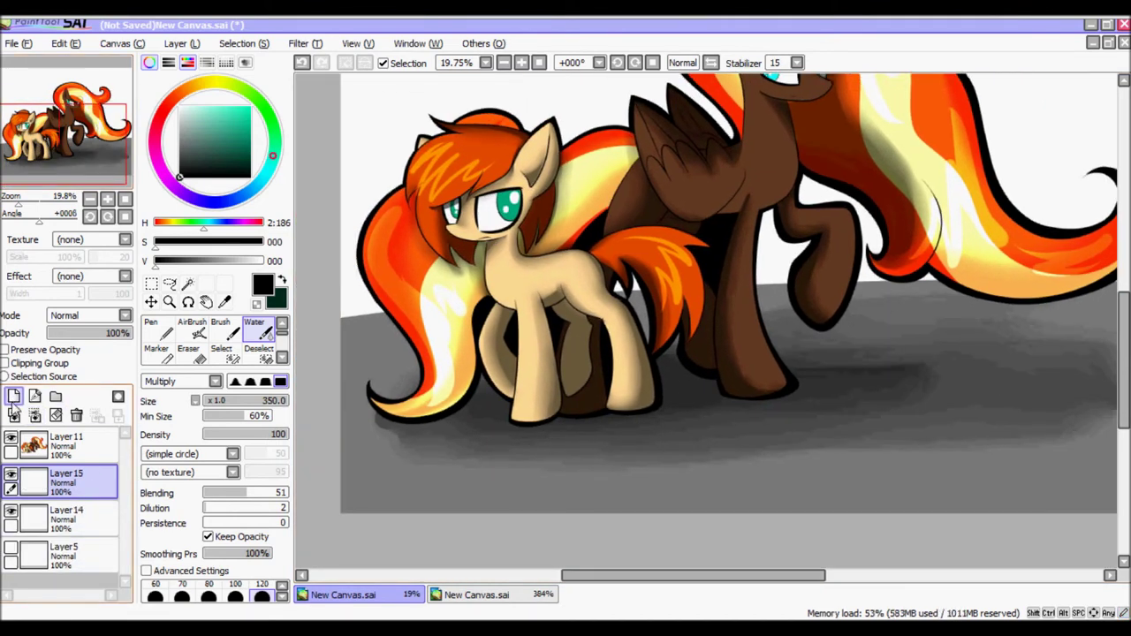
On a new layer, cover the ground with black Marker strokes leaving diagonal light streaks, and set the layer opacity to 54%.
{"action": "left_click", "coordinate": [13, 397]}
{"action": "left_click", "coordinate": [156, 352]}
{"action": "mouse_move", "coordinate": [354, 392]}
{"action": "left_mouse_down"}
{"action": "mouse_move", "coordinate": [495, 508]}
{"action": "mouse_move", "coordinate": [972, 460]}
{"action": "mouse_move", "coordinate": [1041, 347]}
{"action": "mouse_move", "coordinate": [939, 399]}
{"action": "left_mouse_up"}
{"action": "mouse_move", "coordinate": [419, 407]}
{"action": "left_mouse_down"}
{"action": "mouse_move", "coordinate": [654, 389]}
{"action": "mouse_move", "coordinate": [849, 344]}
{"action": "mouse_move", "coordinate": [1007, 270]}
{"action": "left_mouse_up"}
{"action": "mouse_move", "coordinate": [124, 333]}
{"action": "left_mouse_down"}
{"action": "mouse_move", "coordinate": [73, 333]}
{"action": "mouse_move", "coordinate": [97, 338]}
{"action": "left_mouse_up"}
{"action": "left_click", "coordinate": [188, 351]}
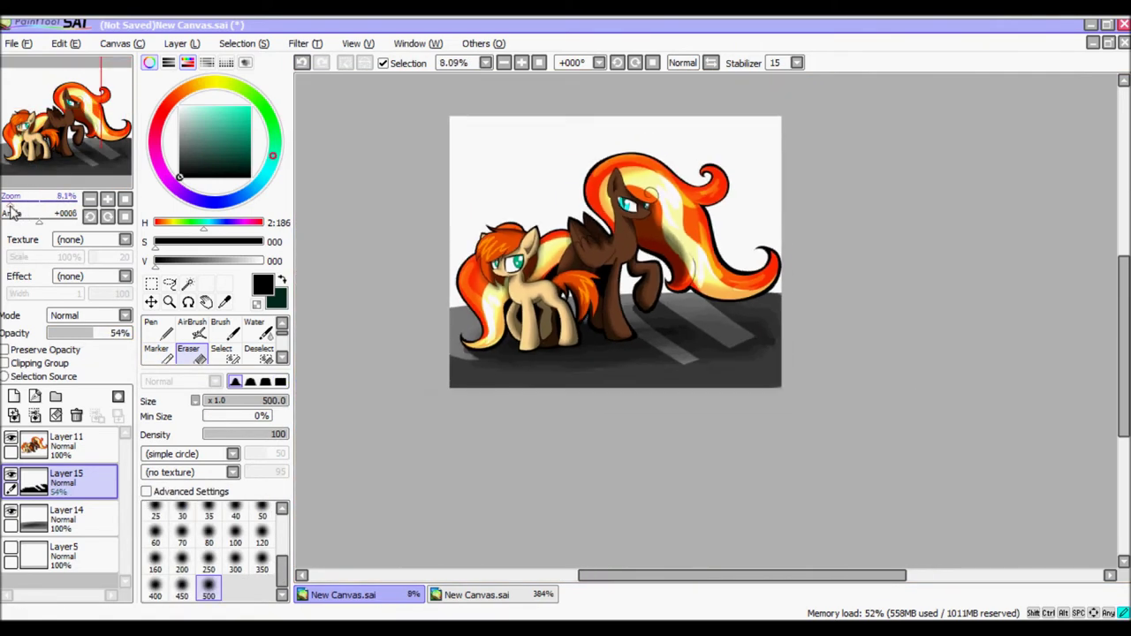
Blend the ground's light streaks with the size 350 Water brush and merge the layer into Layer14.
{"action": "left_click", "coordinate": [255, 329]}
{"action": "mouse_move", "coordinate": [637, 404]}
{"action": "left_mouse_down"}
{"action": "mouse_move", "coordinate": [836, 416]}
{"action": "mouse_move", "coordinate": [893, 389]}
{"action": "left_mouse_up"}
{"action": "left_click", "coordinate": [88, 153]}
{"action": "left_click_drag", "start_coordinate": [89, 153], "coordinate": [84, 146]}
{"action": "left_click", "coordinate": [34, 414]}
Add a layer beneath the ground and fill the background with very dark purple (S 255, V 036).
{"action": "left_click_drag", "start_coordinate": [66, 213], "coordinate": [9, 209]}
{"action": "left_click", "coordinate": [90, 217]}
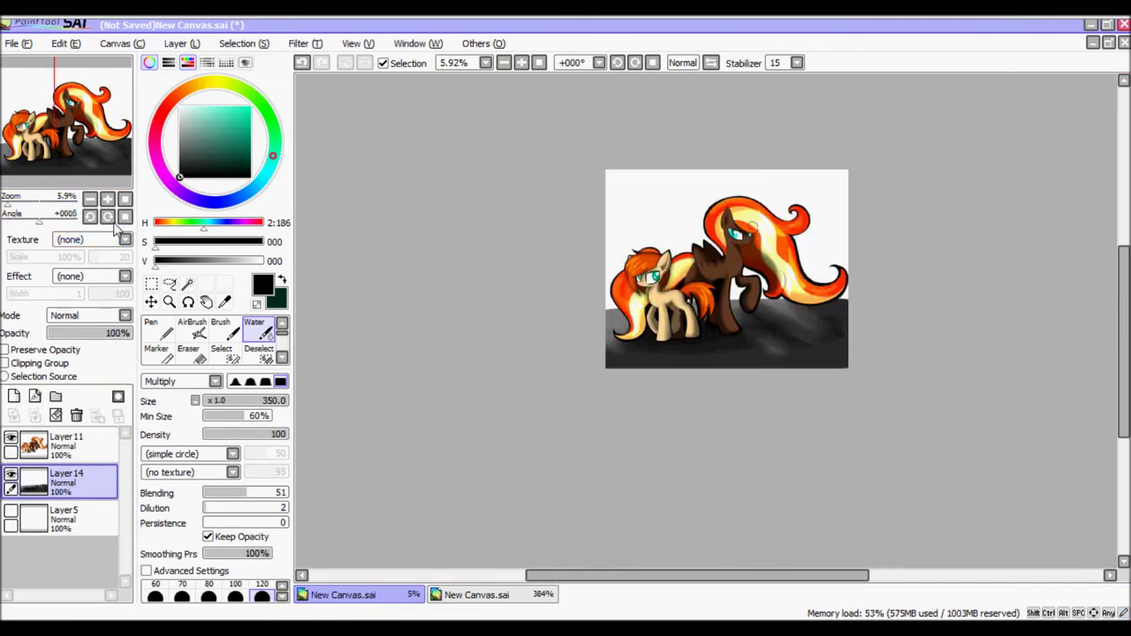
{"action": "scroll", "coordinate": [399, 280], "scroll_direction": "up", "scroll_amount": 3}
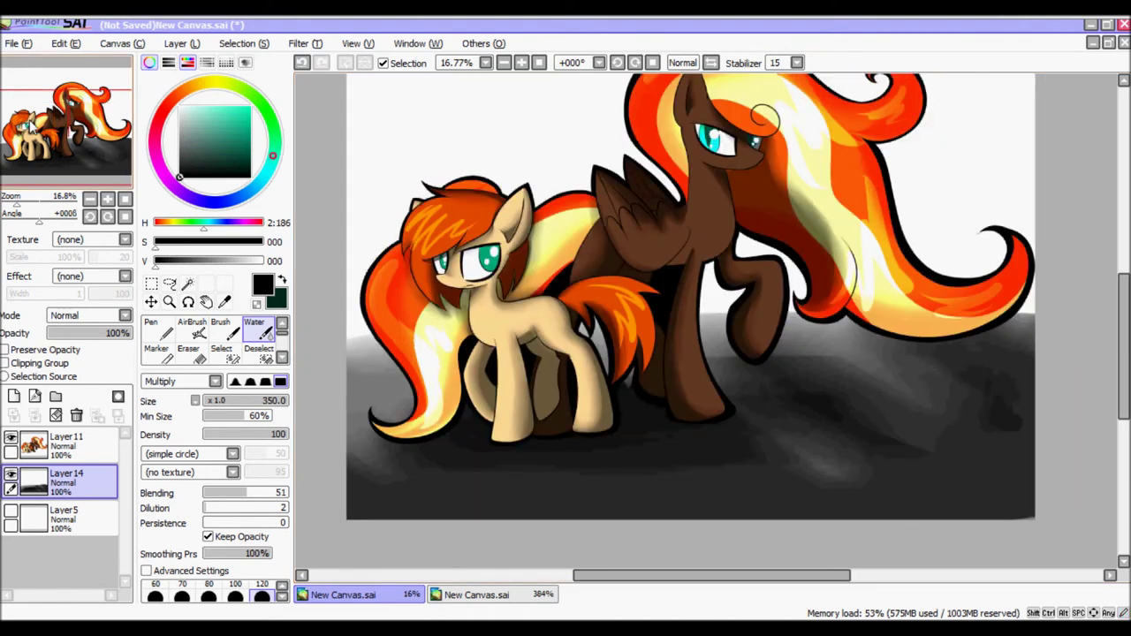
{"action": "left_click", "coordinate": [13, 396]}
{"action": "scroll", "coordinate": [726, 201], "scroll_direction": "up", "scroll_amount": 1}
{"action": "left_click", "coordinate": [250, 168]}
{"action": "scroll", "coordinate": [213, 340], "scroll_direction": "down", "scroll_amount": 1}
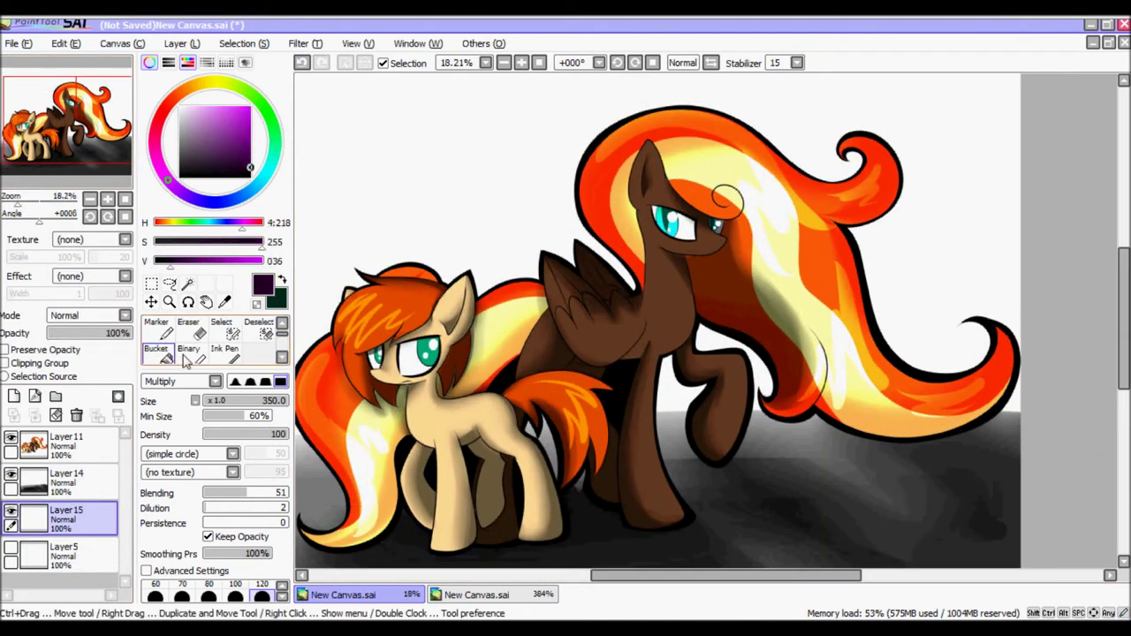
{"action": "left_click", "coordinate": [156, 352]}
{"action": "left_click", "coordinate": [424, 159]}
Outline a large purple circle behind the ponies with the size 70 Binary pen and fill it with the same purple.
{"action": "left_click_drag", "start_coordinate": [84, 200], "coordinate": [69, 213]}
{"action": "left_click", "coordinate": [188, 352]}
{"action": "mouse_move", "coordinate": [382, 256]}
{"action": "left_mouse_down"}
{"action": "mouse_move", "coordinate": [442, 172]}
{"action": "mouse_move", "coordinate": [888, 358]}
{"action": "left_mouse_up"}
{"action": "left_click", "coordinate": [156, 352]}
{"action": "left_click", "coordinate": [619, 177]}
Draw a smaller lilac (S 068, V 218) circle inside the purple one with the size 70 Binary pen and fill it.
{"action": "left_click", "coordinate": [198, 117]}
{"action": "left_click", "coordinate": [188, 352]}
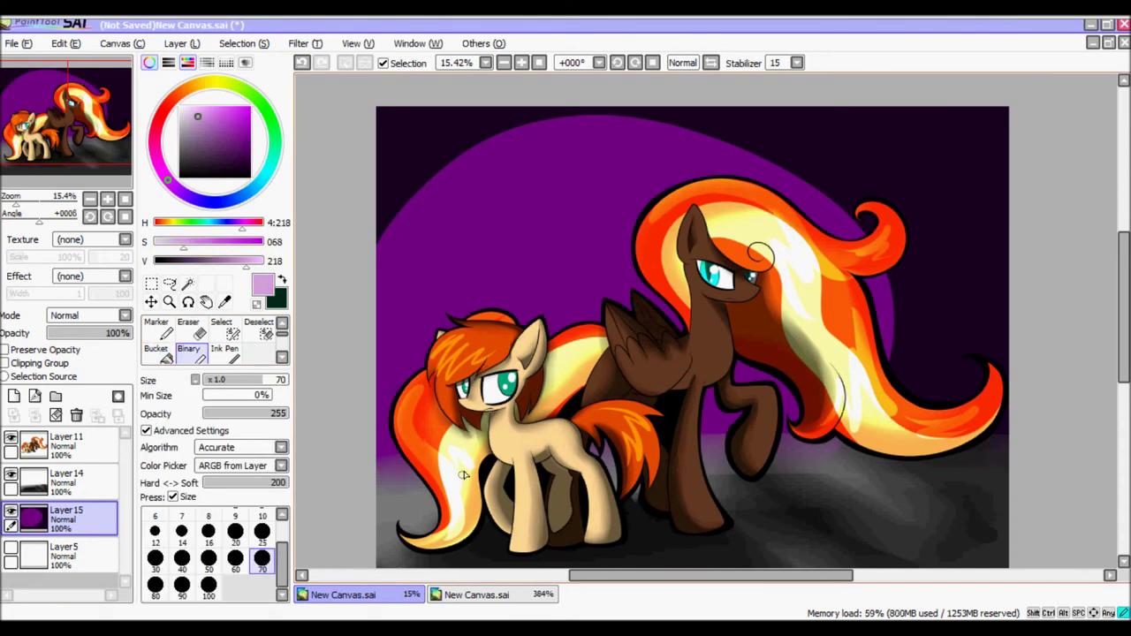
{"action": "left_click_drag", "start_coordinate": [400, 375], "coordinate": [681, 184]}
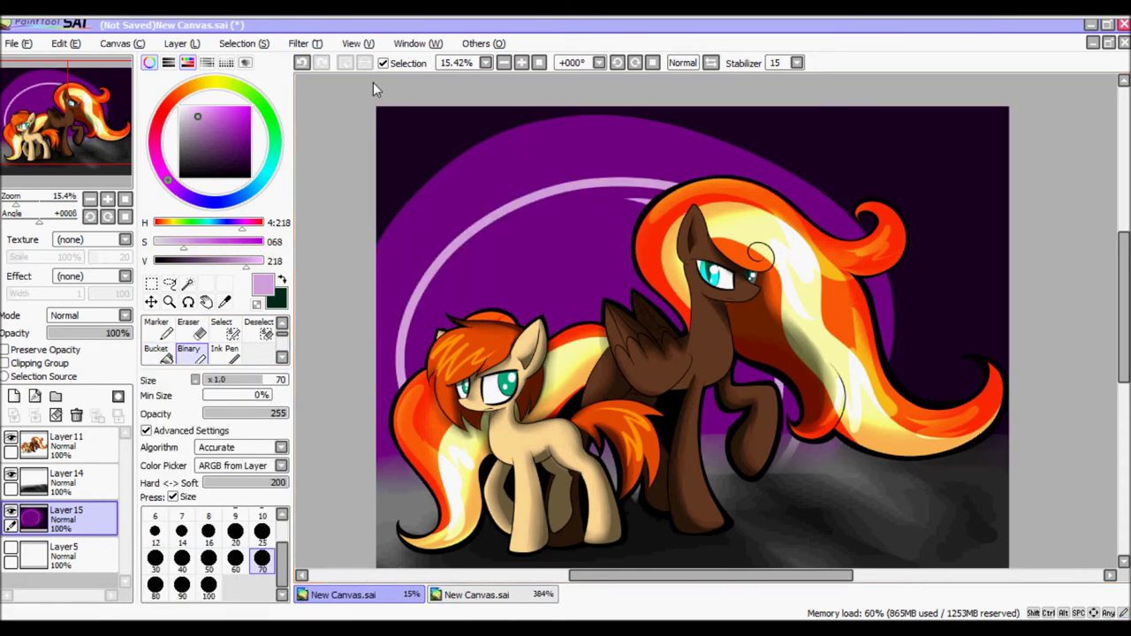
{"action": "key", "text": "g"}
{"action": "left_click", "coordinate": [463, 313]}
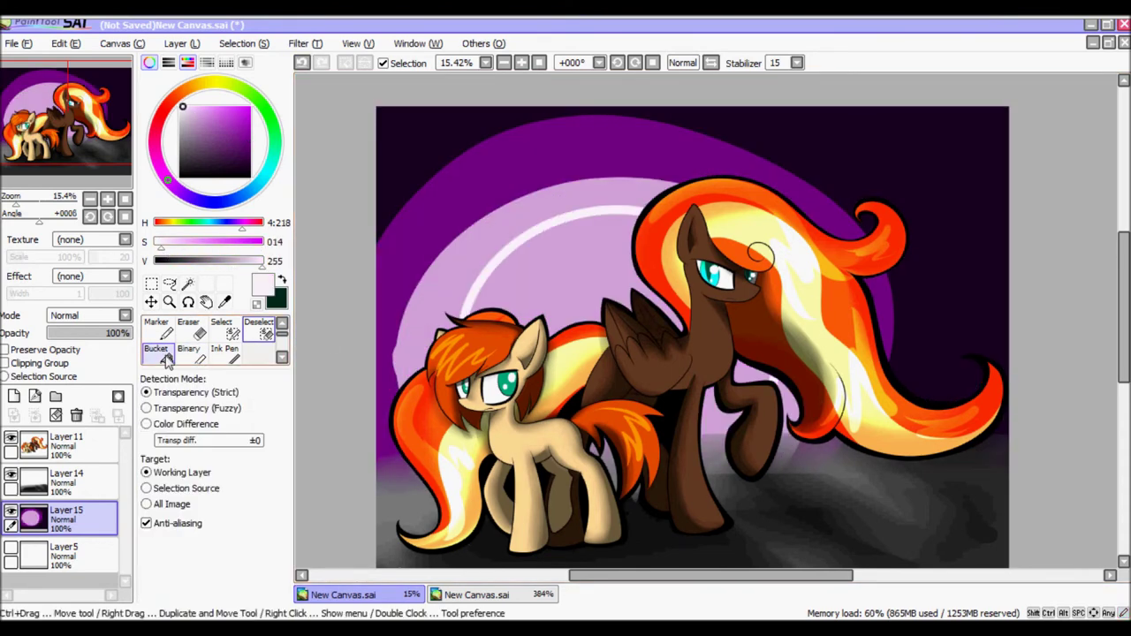
Finish the near-white (S 014, V 255) circle inside the lilac one with the Binary pen and fill it.
{"action": "left_click", "coordinate": [189, 352]}
{"action": "left_click_drag", "start_coordinate": [645, 209], "coordinate": [466, 340]}
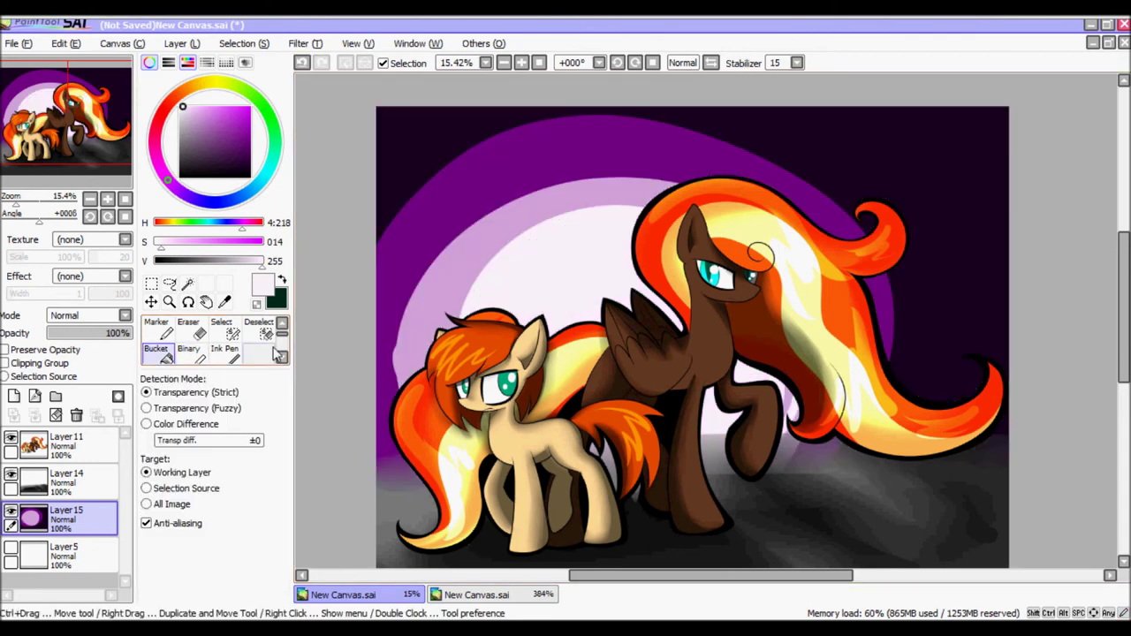
Blend the purple circle's edges into the dark background and lilac ring with the size 450 Water brush at Stabilizer 7.
{"action": "scroll", "coordinate": [200, 352], "scroll_direction": "up", "scroll_amount": 1}
{"action": "left_click", "coordinate": [255, 328]}
{"action": "mouse_move", "coordinate": [445, 232]}
{"action": "left_mouse_down"}
{"action": "mouse_move", "coordinate": [383, 339]}
{"action": "mouse_move", "coordinate": [460, 221]}
{"action": "left_mouse_up"}
{"action": "left_click", "coordinate": [796, 63]}
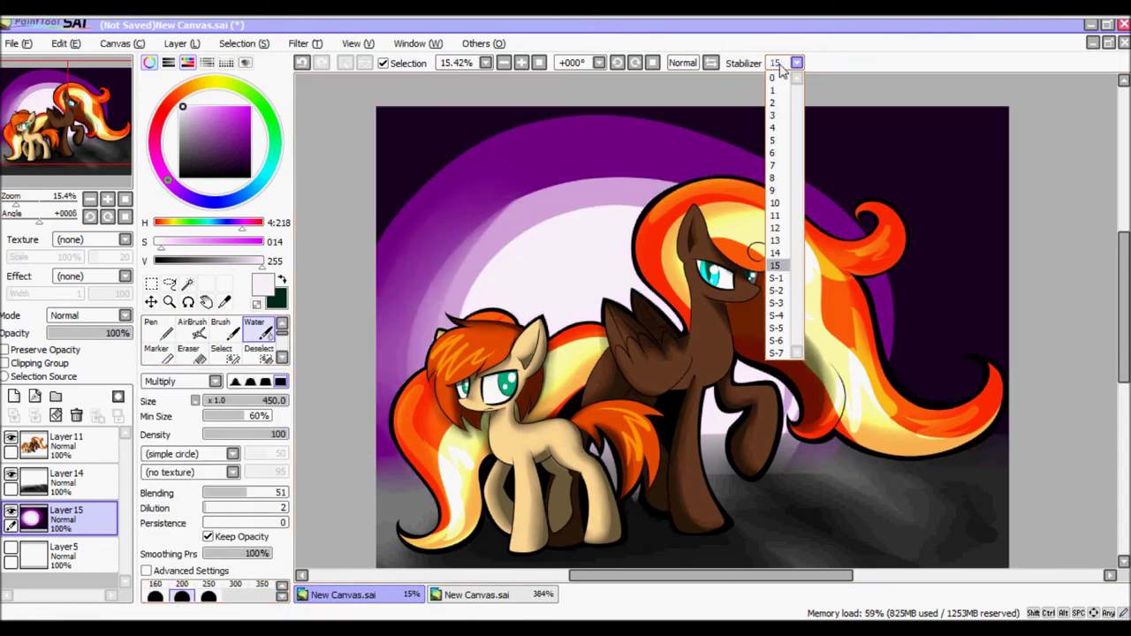
{"action": "left_click", "coordinate": [783, 164]}
{"action": "mouse_move", "coordinate": [610, 203]}
{"action": "left_mouse_down"}
{"action": "mouse_move", "coordinate": [460, 292]}
{"action": "mouse_move", "coordinate": [492, 172]}
{"action": "mouse_move", "coordinate": [365, 232]}
{"action": "left_mouse_up"}
{"action": "left_click_drag", "start_coordinate": [655, 124], "coordinate": [872, 228]}
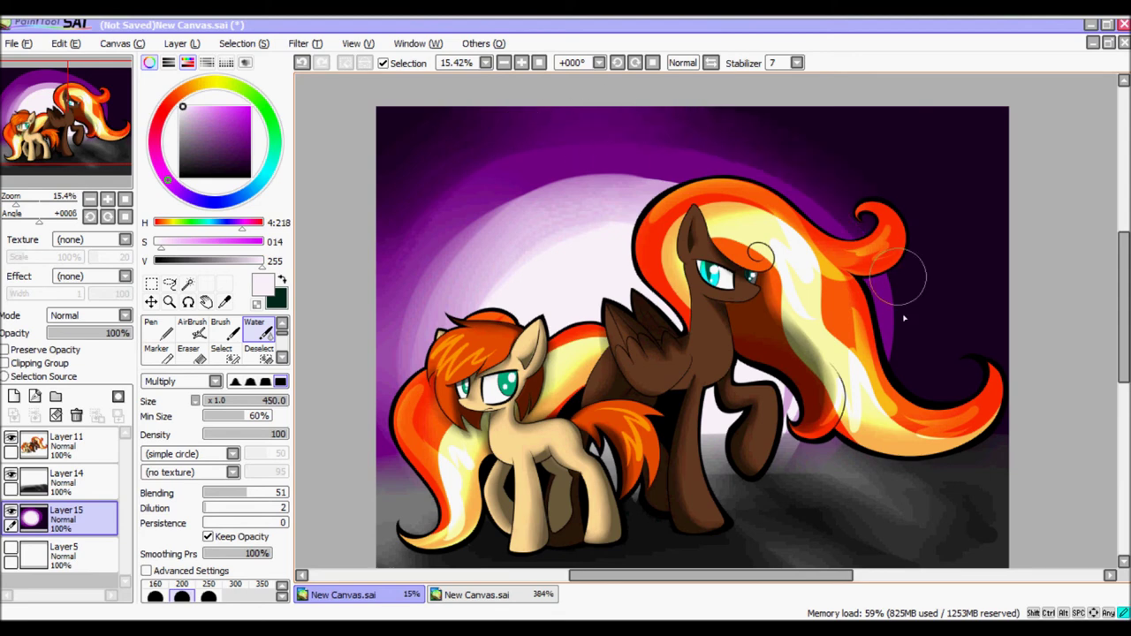
Smooth the edge between the near-white circle and the lilac and purple rings with the size 450 Water brush.
{"action": "left_click_drag", "start_coordinate": [619, 239], "coordinate": [495, 292]}
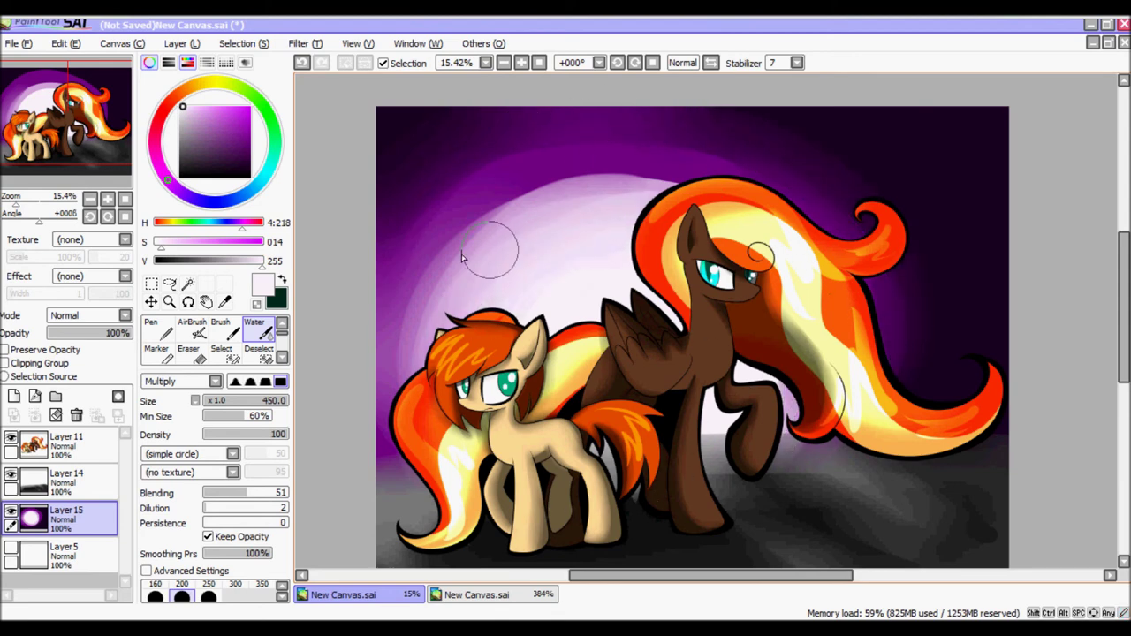
{"action": "key", "text": "ctrl+z"}
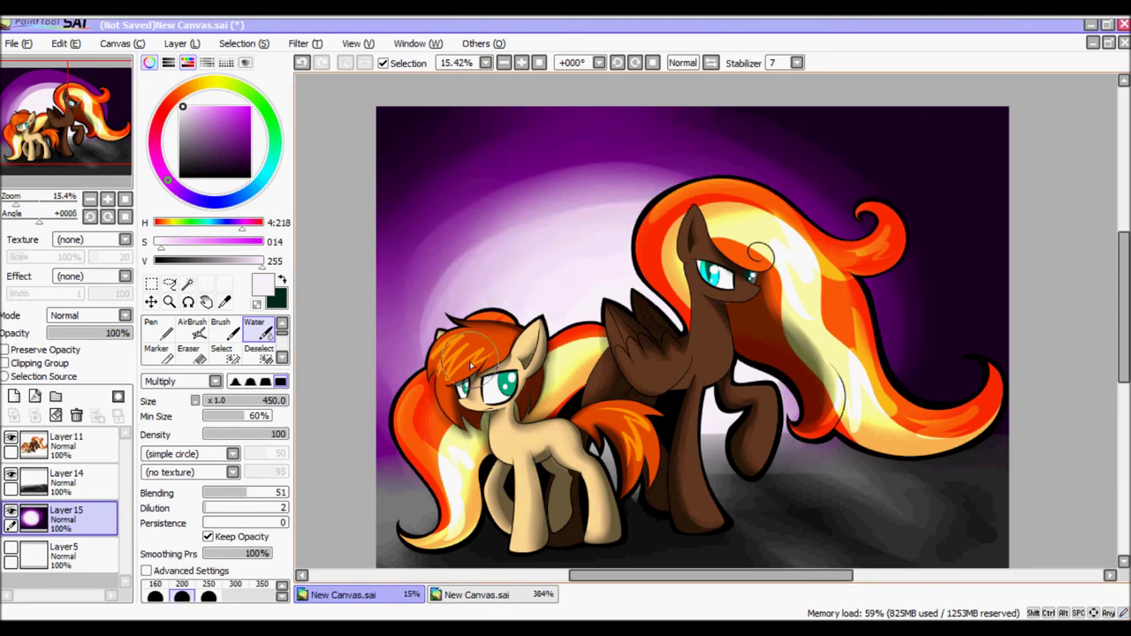
{"action": "key", "text": "ctrl+y"}
{"action": "left_click", "coordinate": [244, 43]}
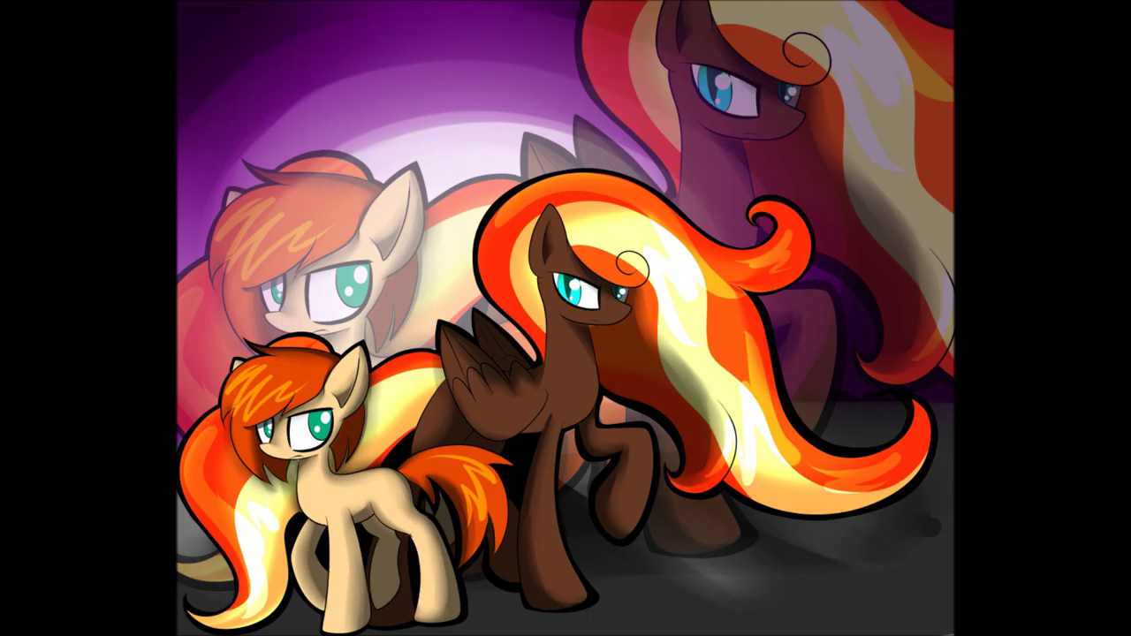